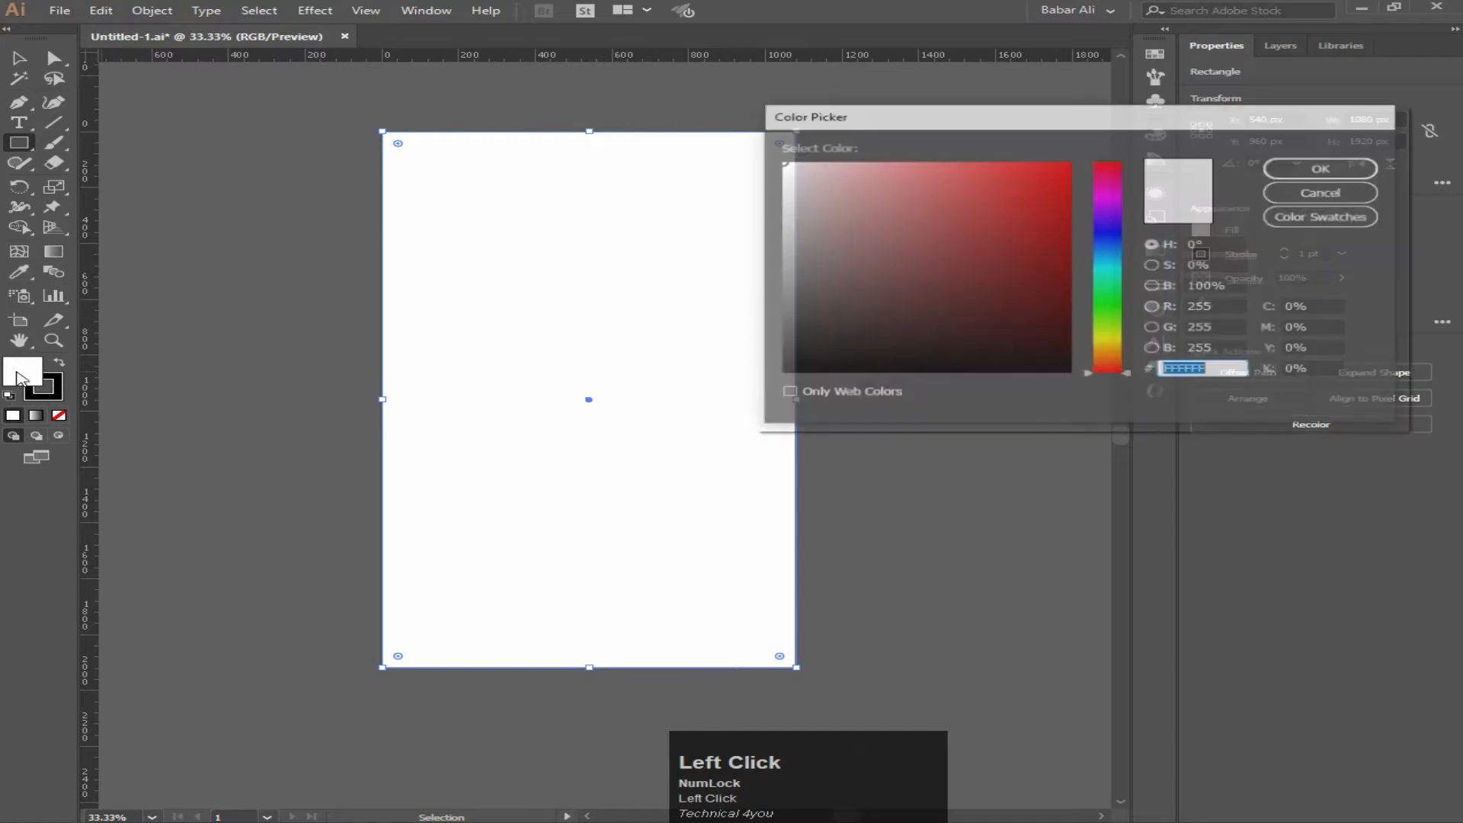
Fill the full-artboard rectangle with black (000000) and lock it inside Layer 1.
{"action": "left_click", "coordinate": [780, 373]}
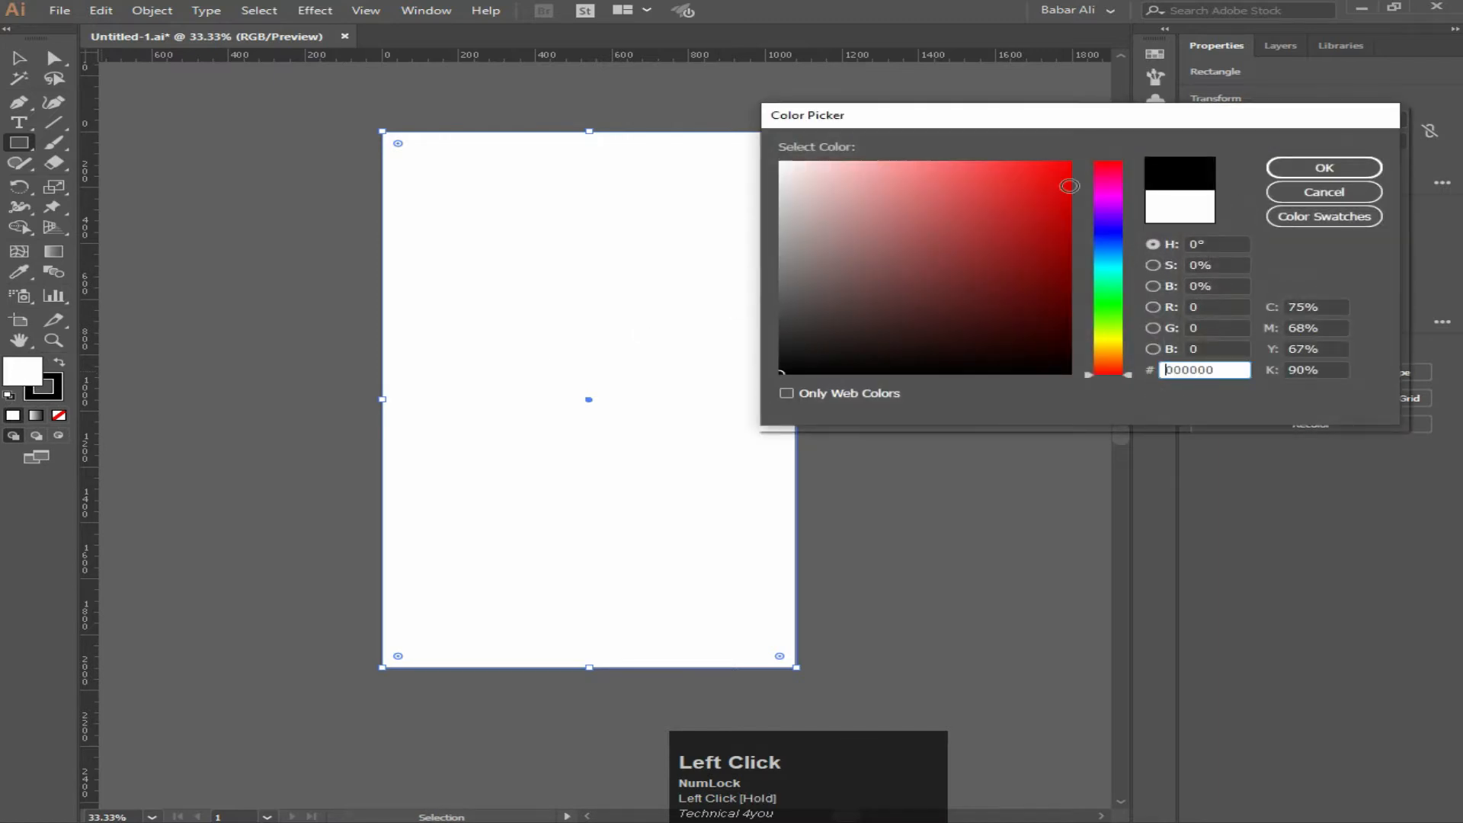
{"action": "left_click", "coordinate": [1299, 168]}
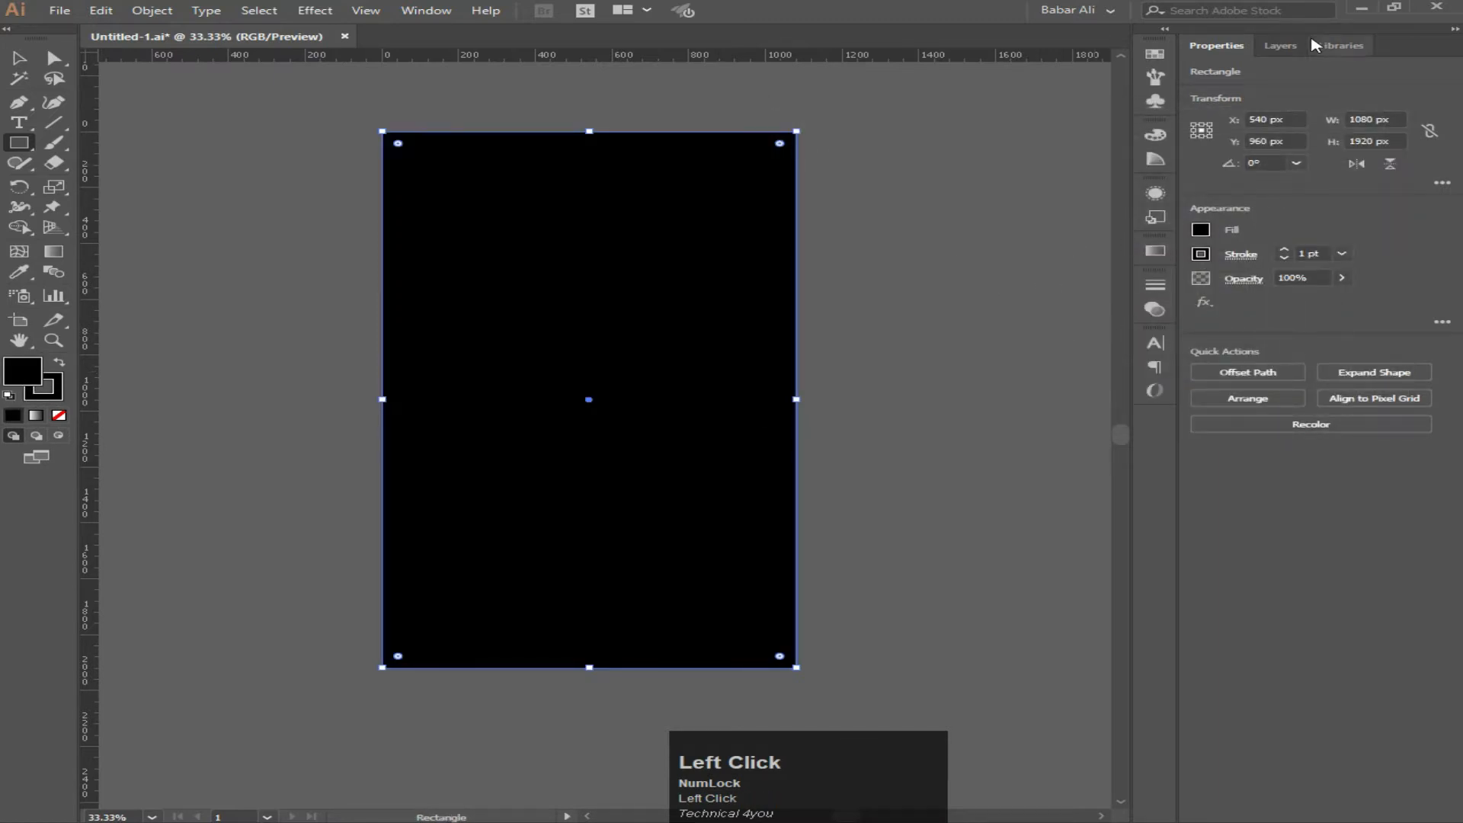
{"action": "left_click", "coordinate": [1280, 47]}
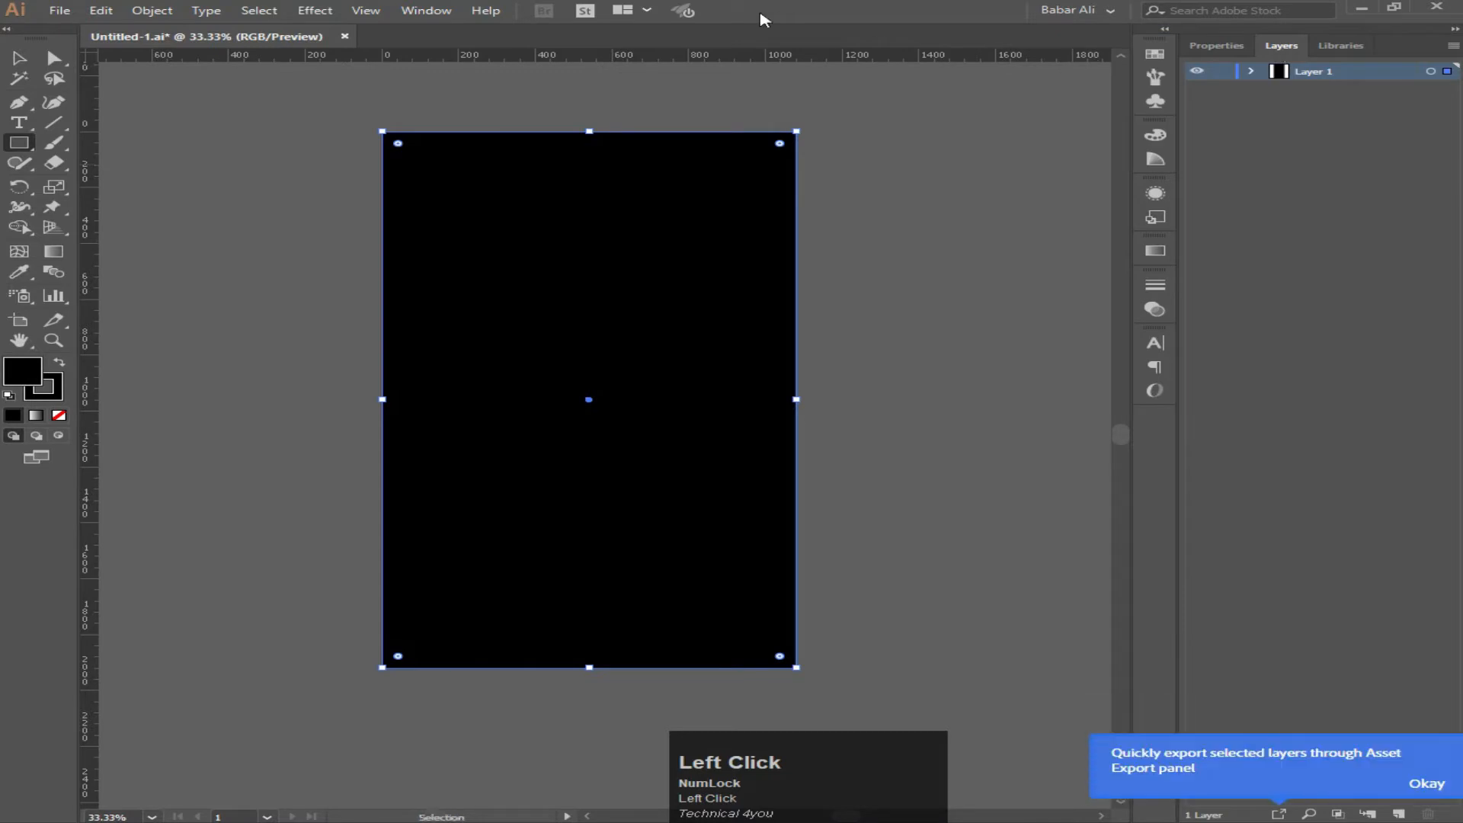
{"action": "left_click", "coordinate": [451, 11]}
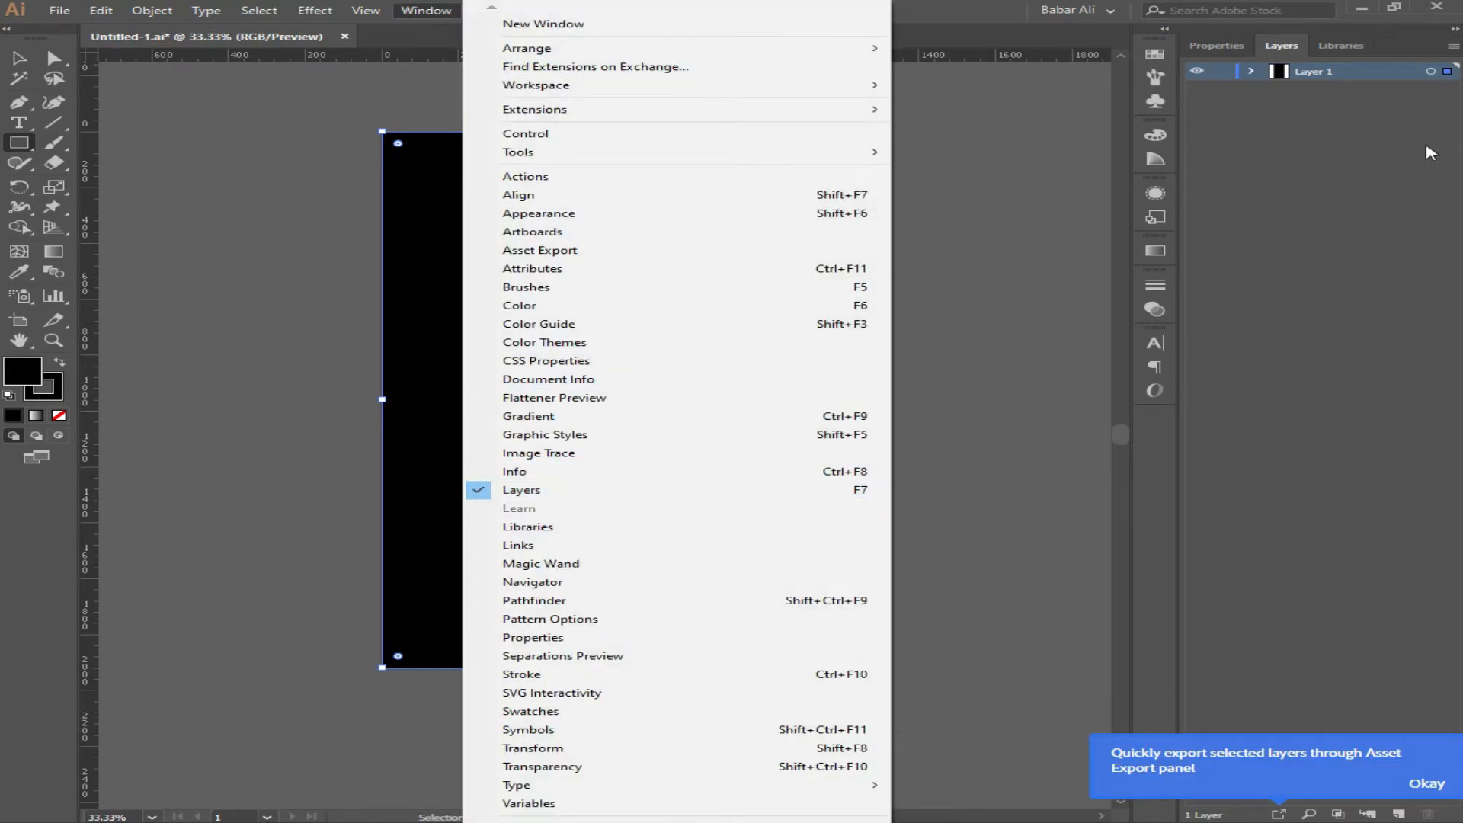
{"action": "left_click", "coordinate": [1408, 79]}
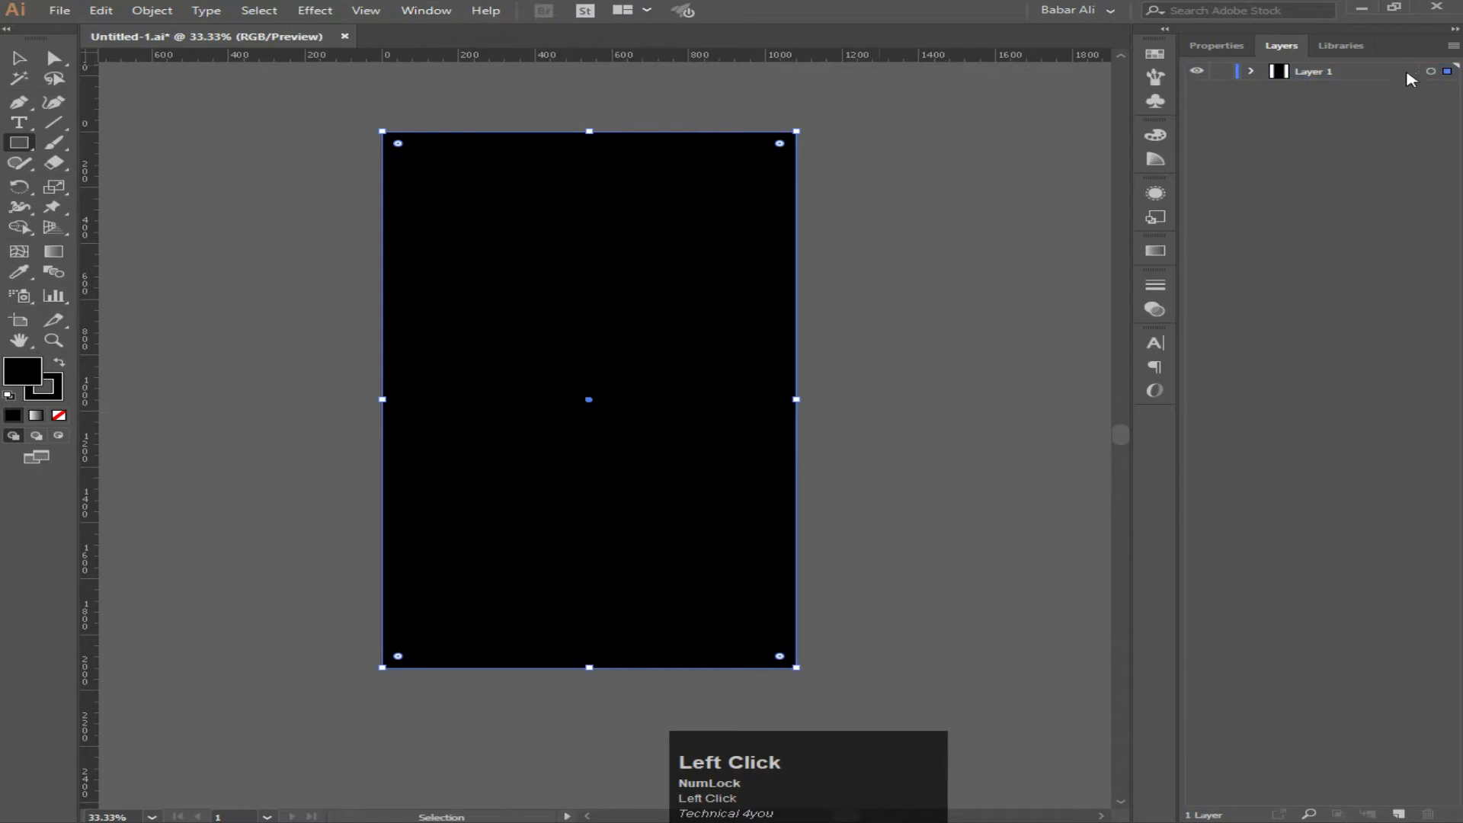
{"action": "left_click", "coordinate": [1251, 71]}
{"action": "left_click", "coordinate": [1223, 91]}
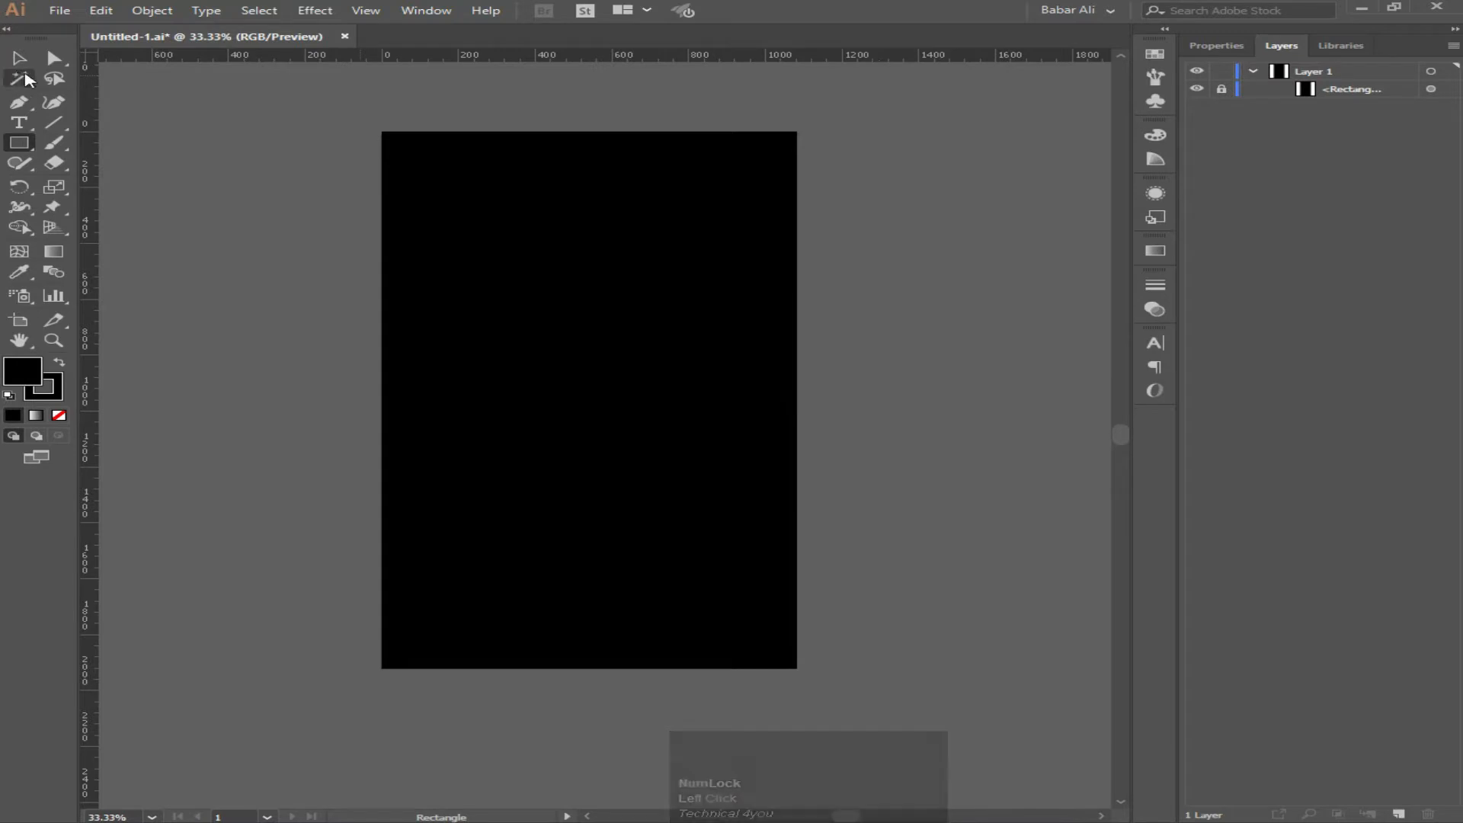
Draw a rectangle about 186 px wide and 216 px high against the artboard's left edge, below mid-height.
{"action": "right_click", "coordinate": [22, 142]}
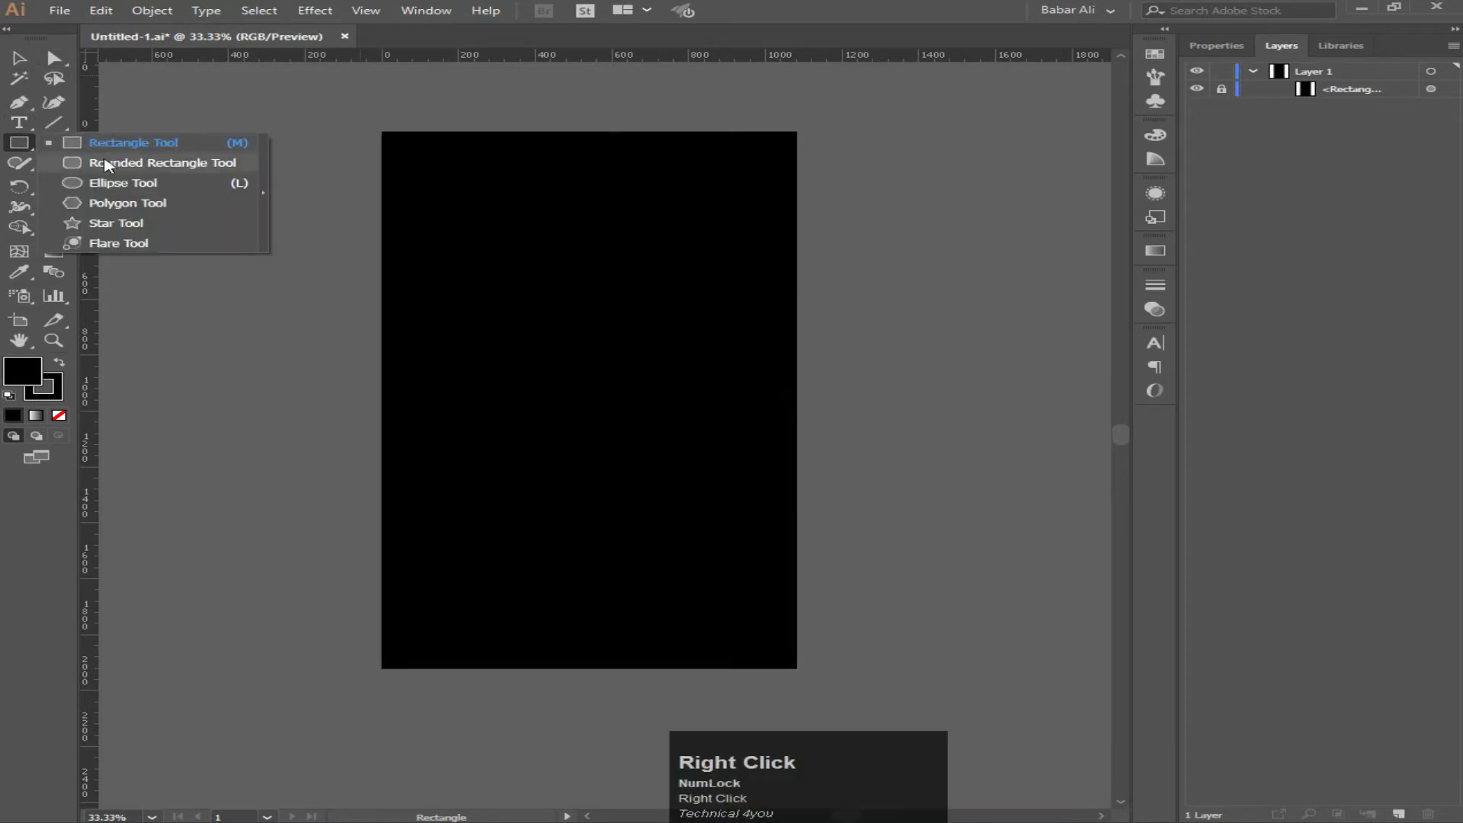
{"action": "left_click", "coordinate": [108, 187]}
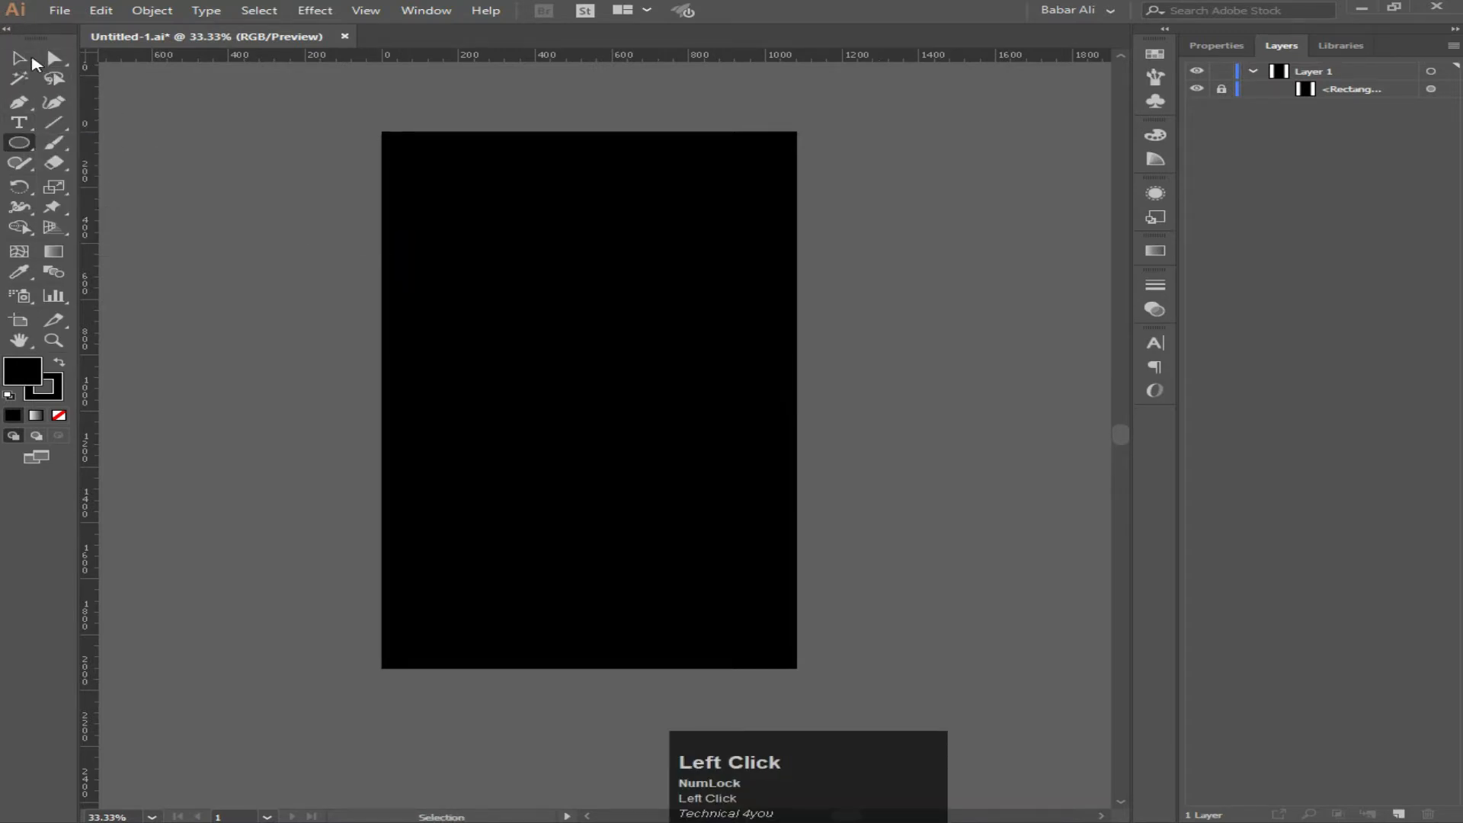
{"action": "right_click", "coordinate": [19, 142]}
{"action": "left_click", "coordinate": [66, 144]}
{"action": "left_click_drag", "start_coordinate": [382, 414], "coordinate": [453, 474]}
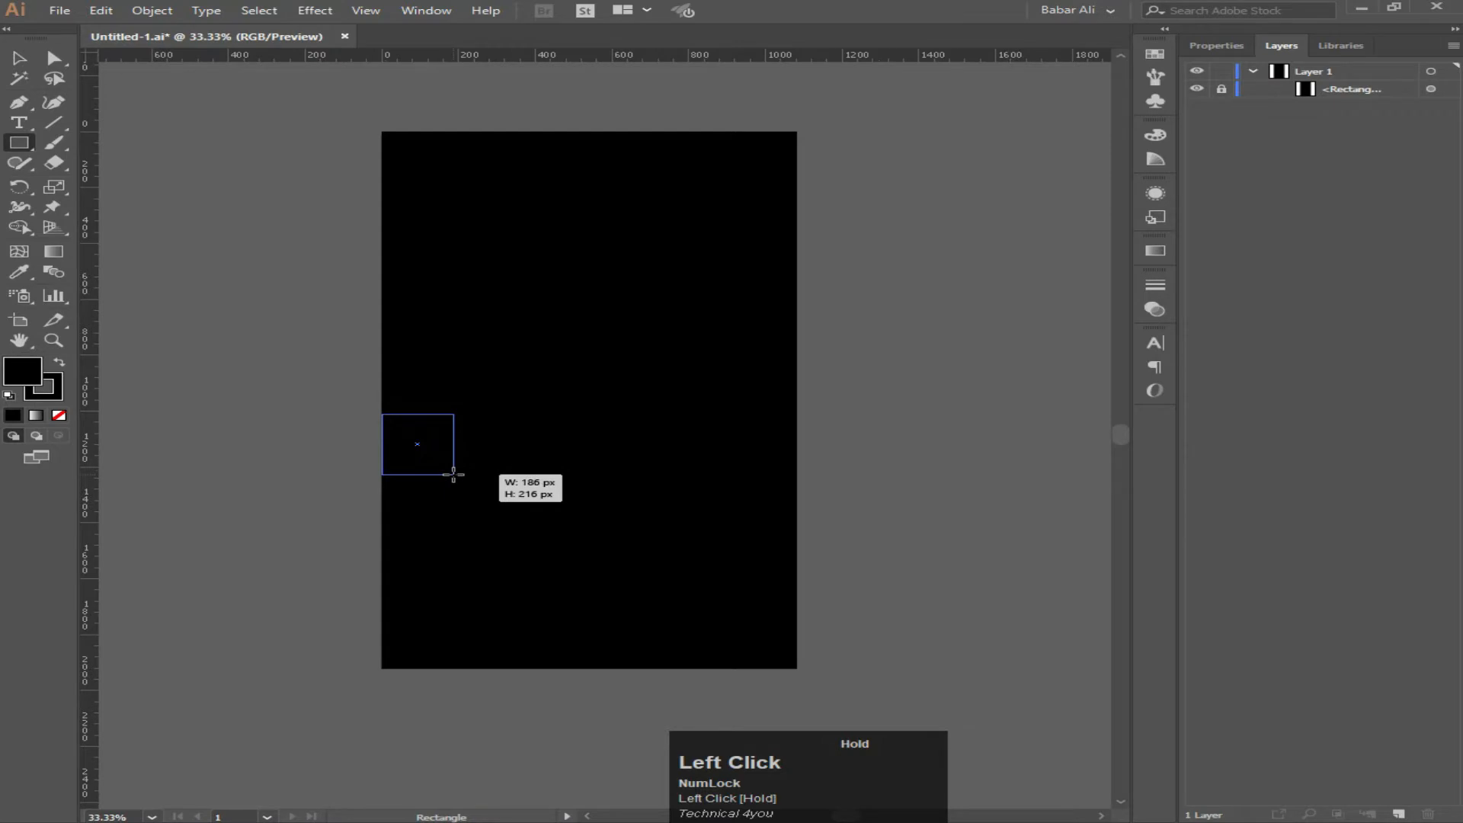
{"action": "left_click_drag", "start_coordinate": [453, 474], "coordinate": [453, 474]}
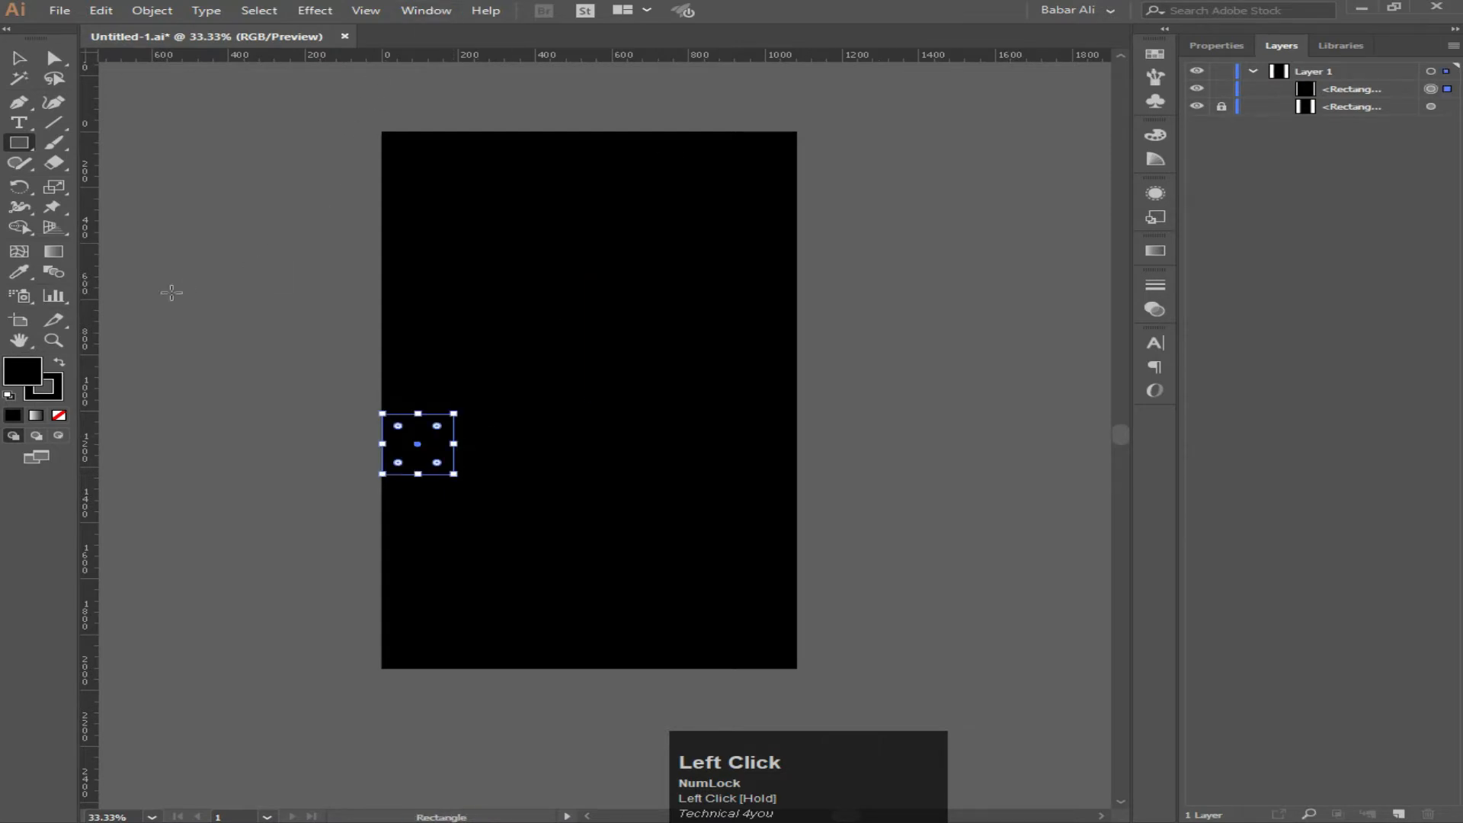
Remove the small rectangle's stroke and set its fill color to A09292.
{"action": "key", "text": "a"}
{"action": "left_click", "coordinate": [51, 392]}
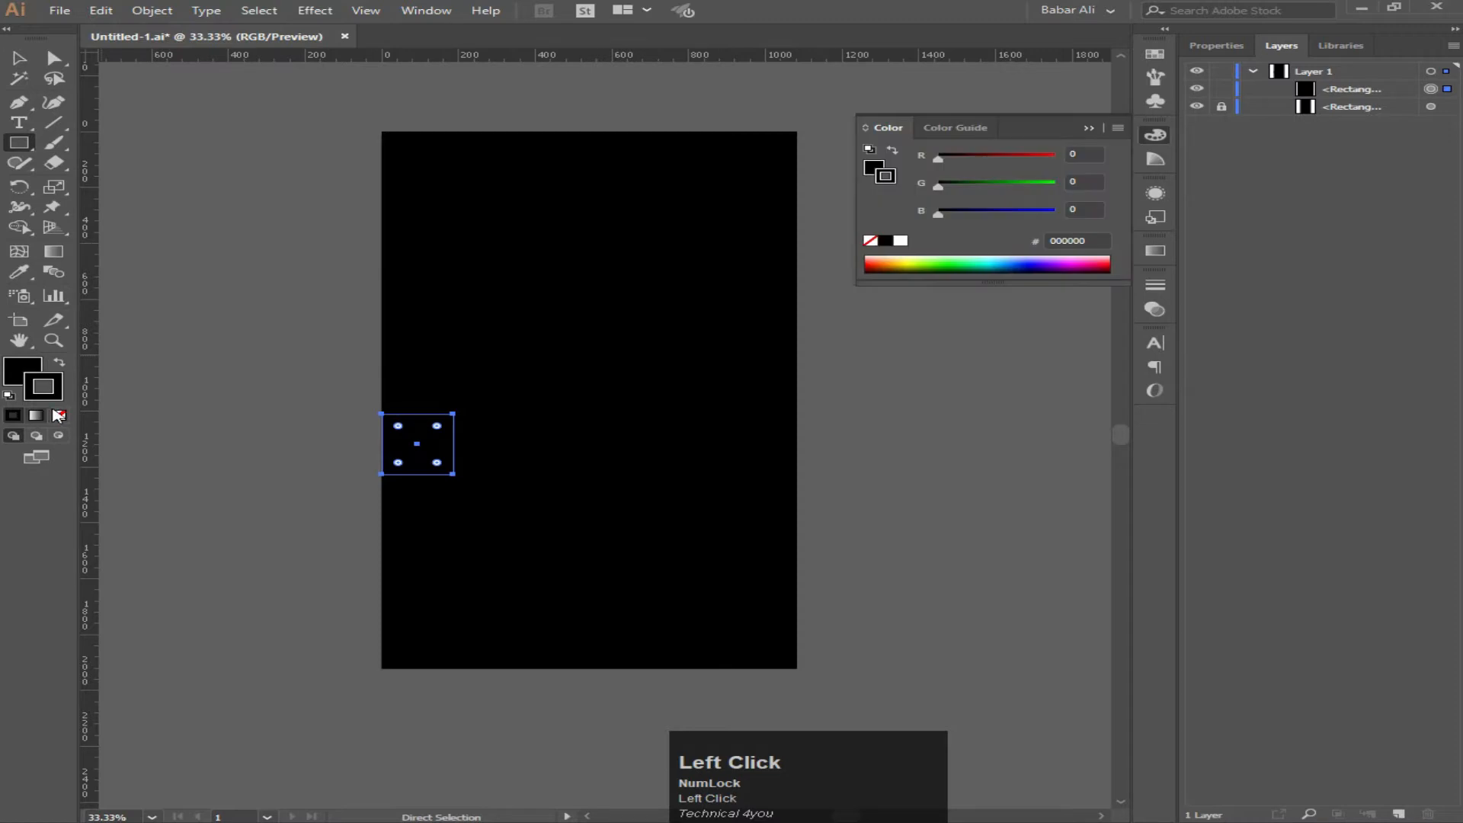
{"action": "left_click", "coordinate": [59, 415]}
{"action": "left_click", "coordinate": [16, 373]}
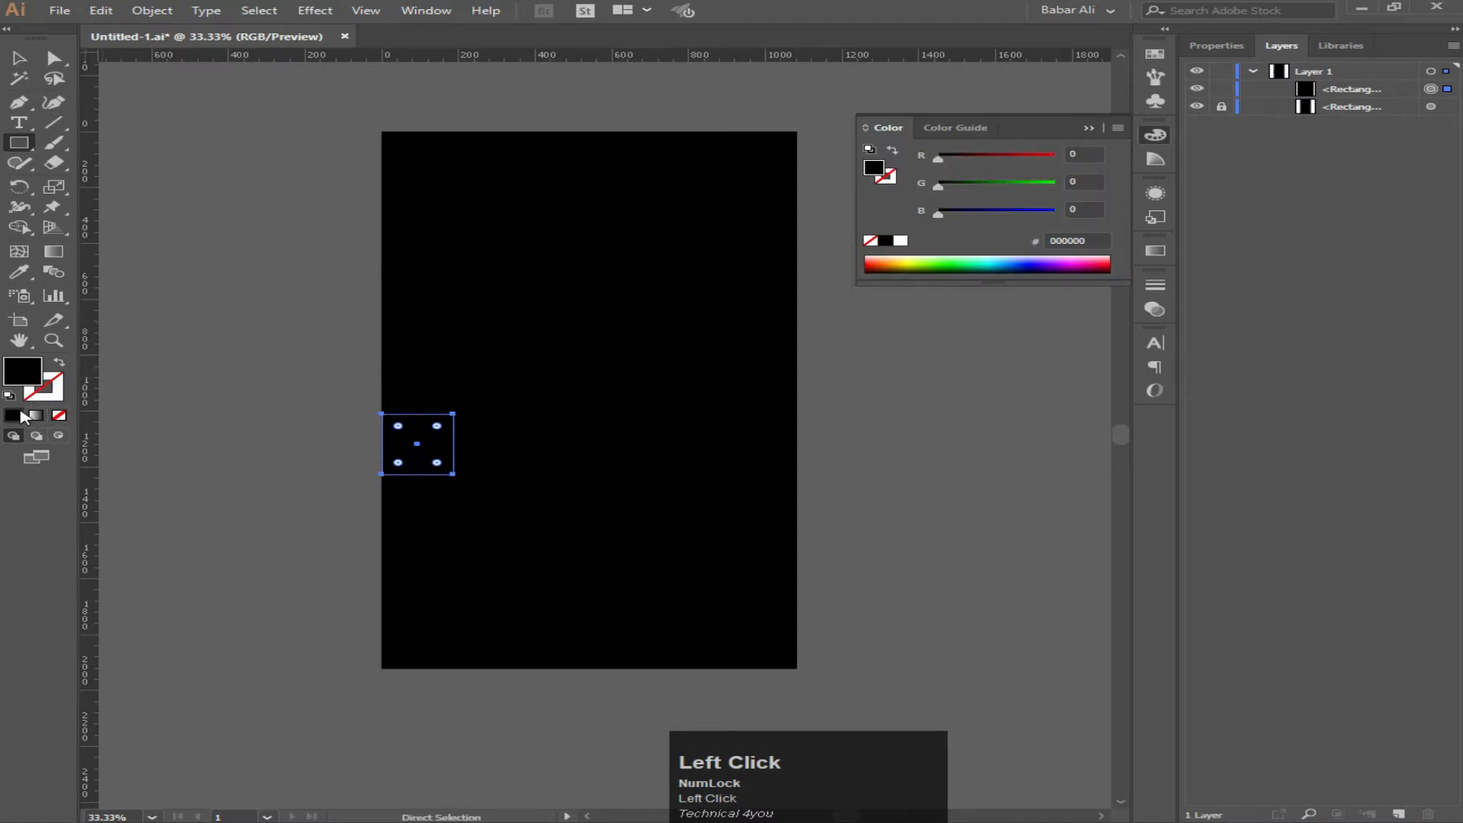
{"action": "double_click", "coordinate": [35, 371]}
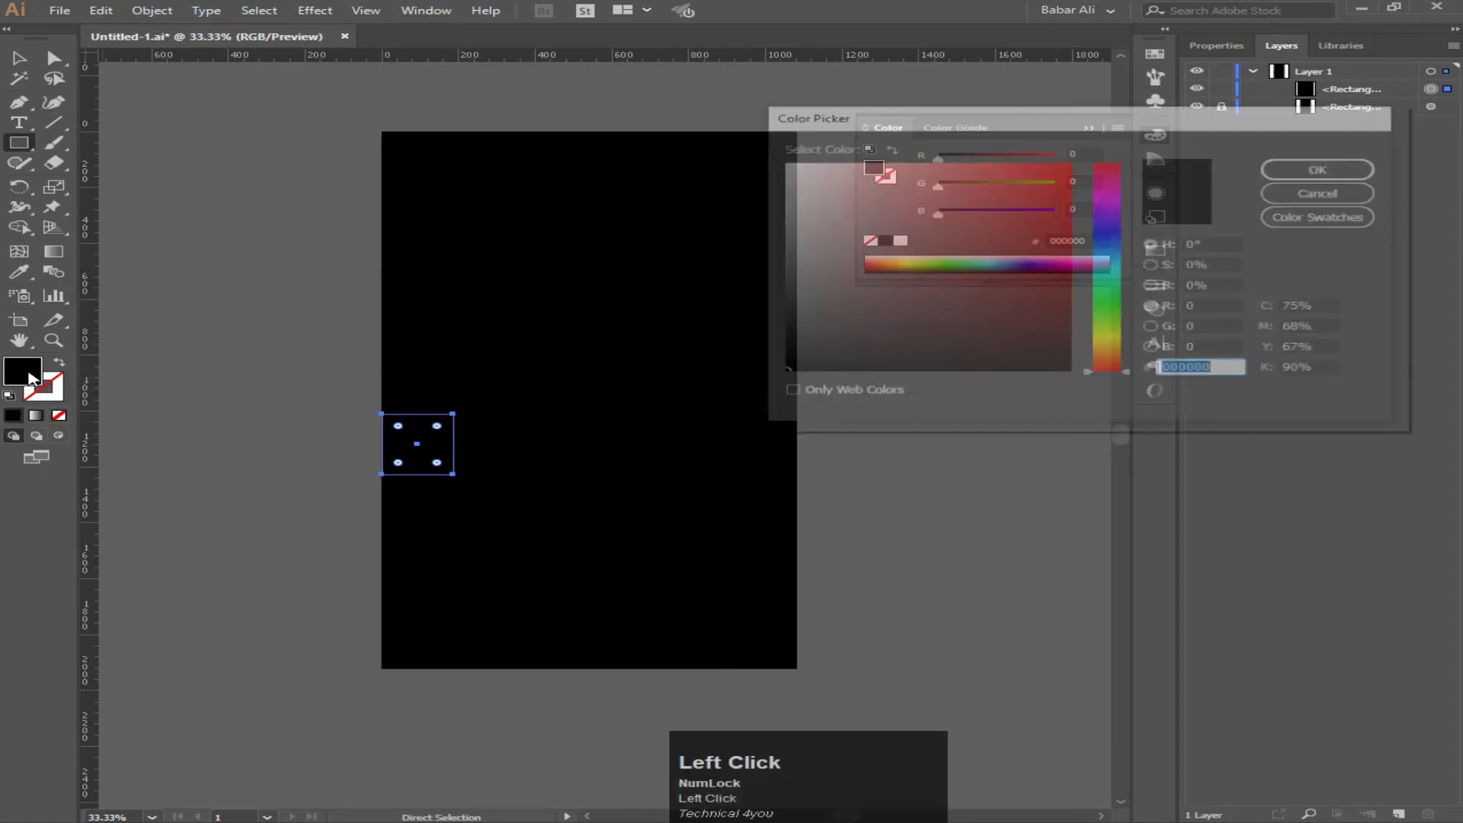
{"action": "type", "text": "A09292"}
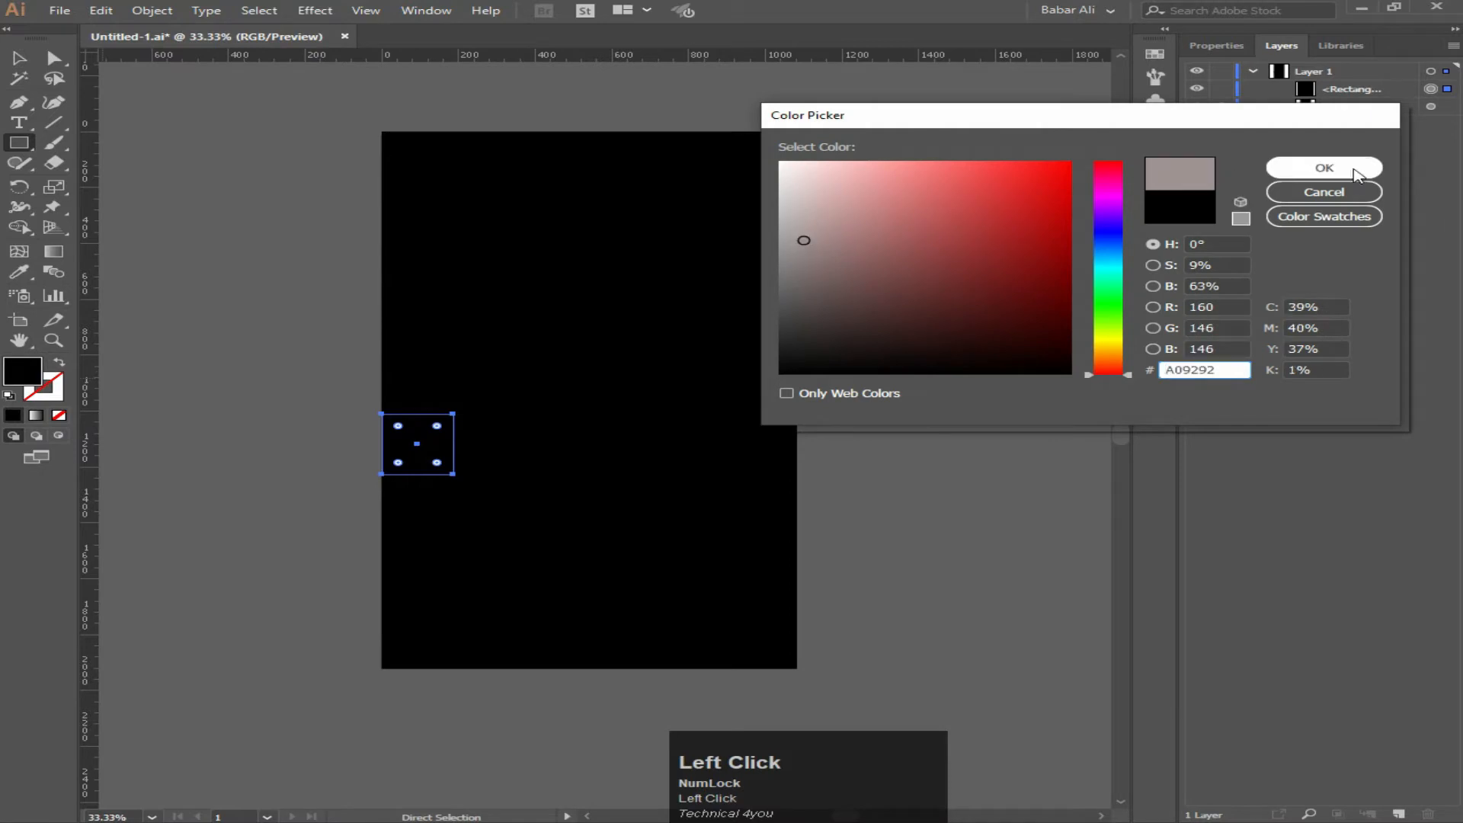
{"action": "left_click", "coordinate": [1324, 168]}
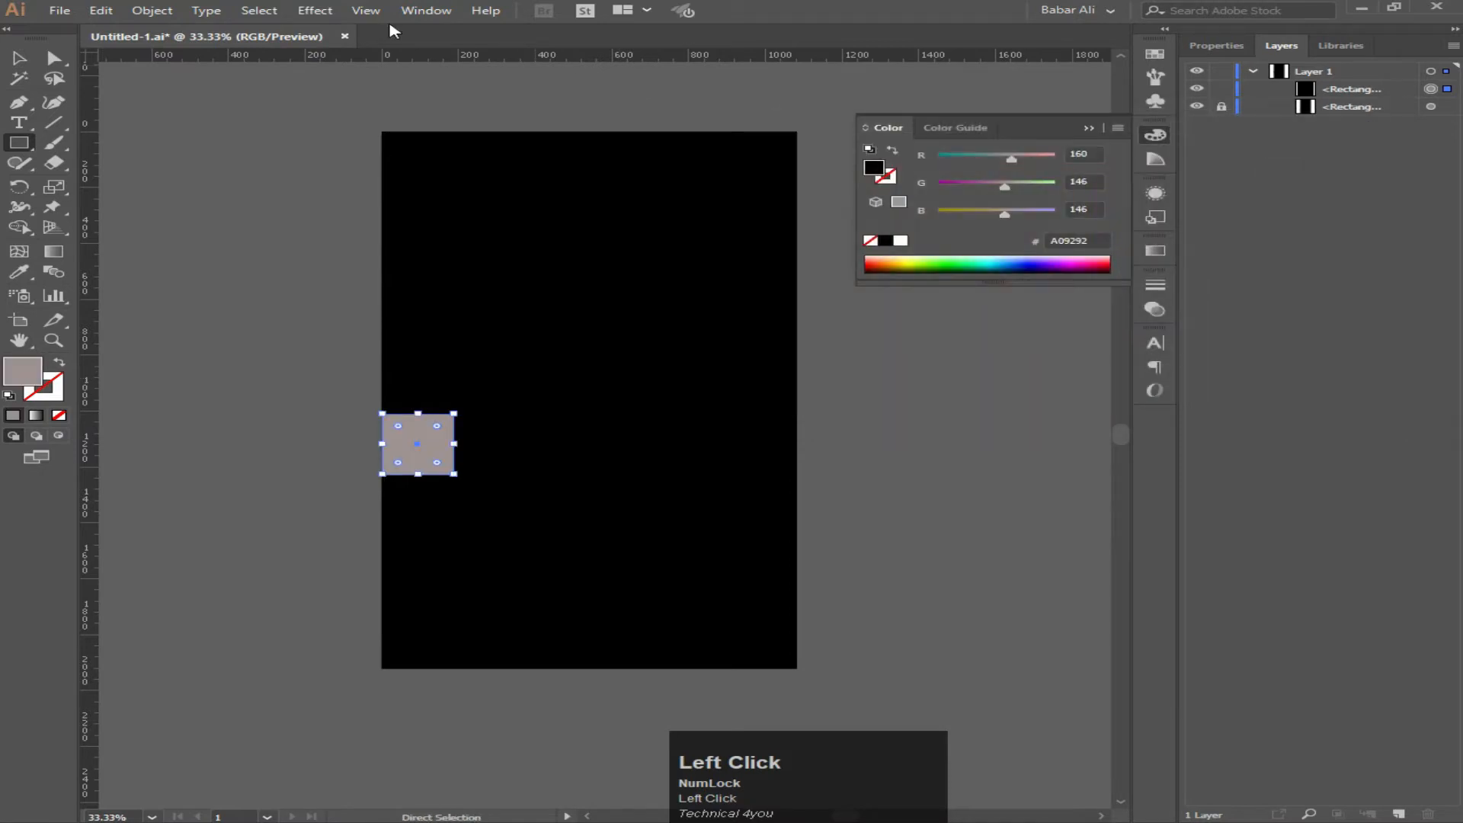
{"action": "left_click", "coordinate": [54, 59]}
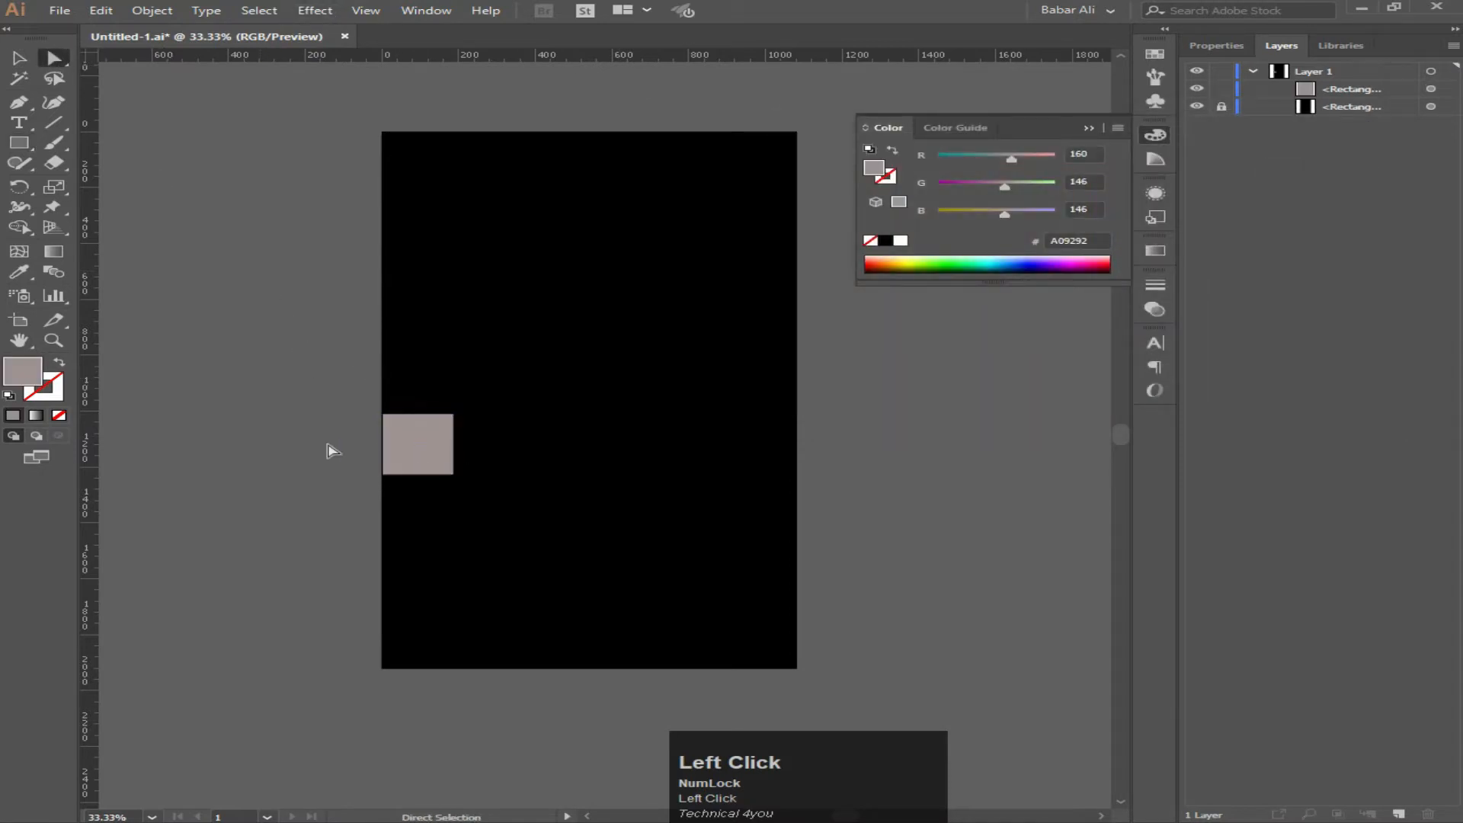
{"action": "left_click", "coordinate": [366, 11]}
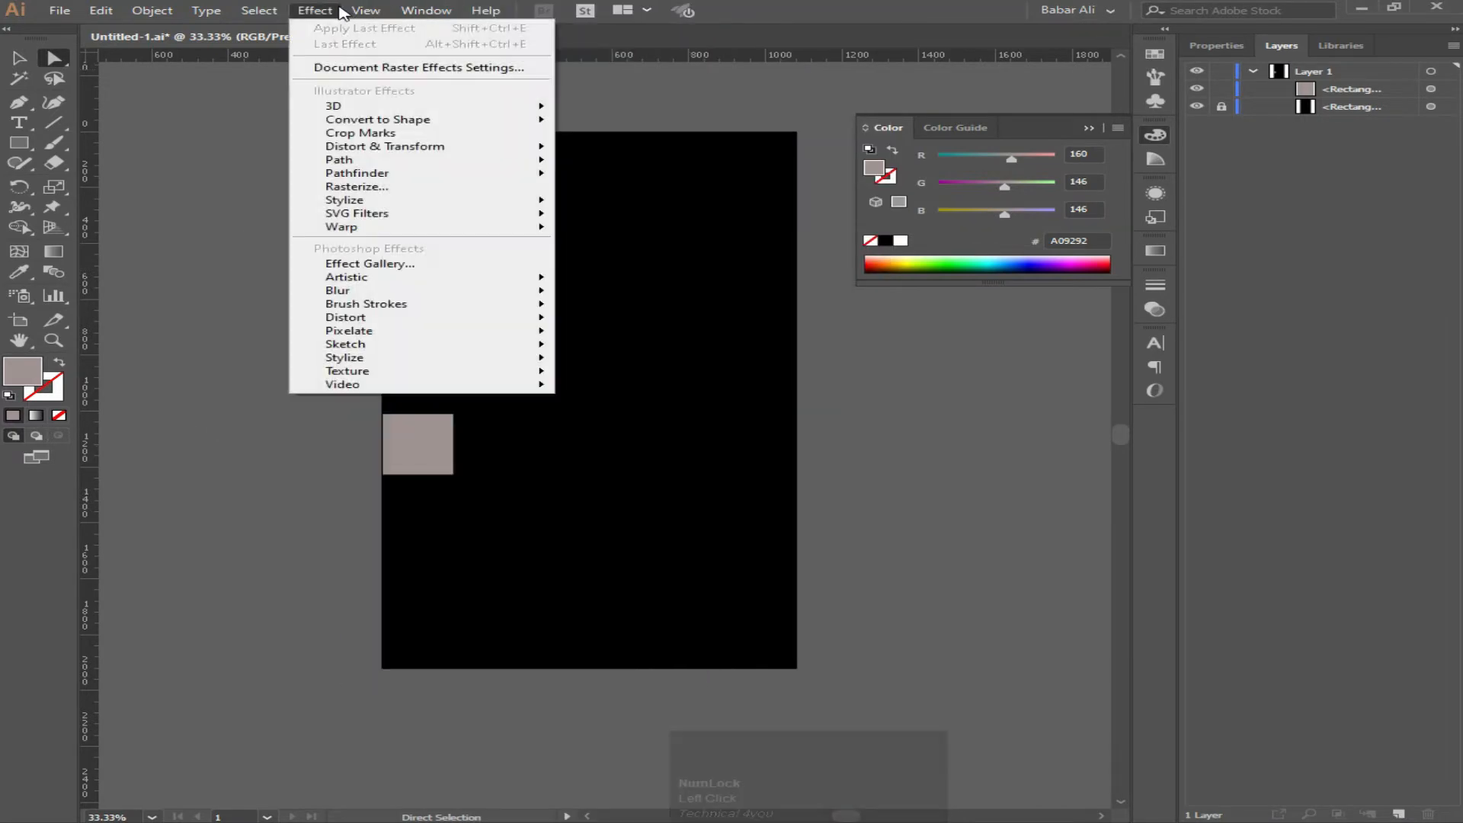
{"action": "mouse_move", "coordinate": [526, 367]}
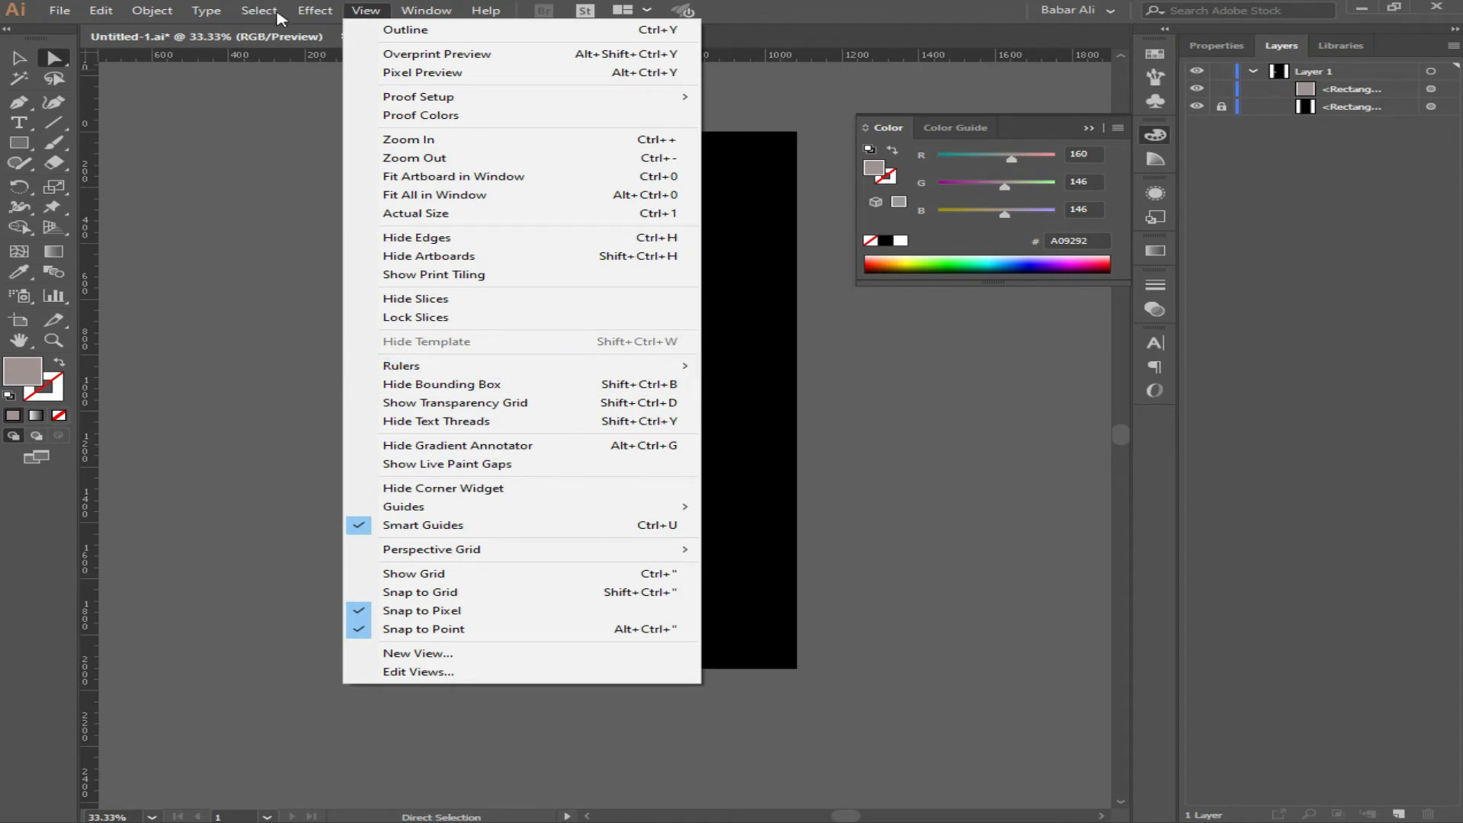
{"action": "left_click", "coordinate": [420, 10]}
{"action": "left_click", "coordinate": [420, 10]}
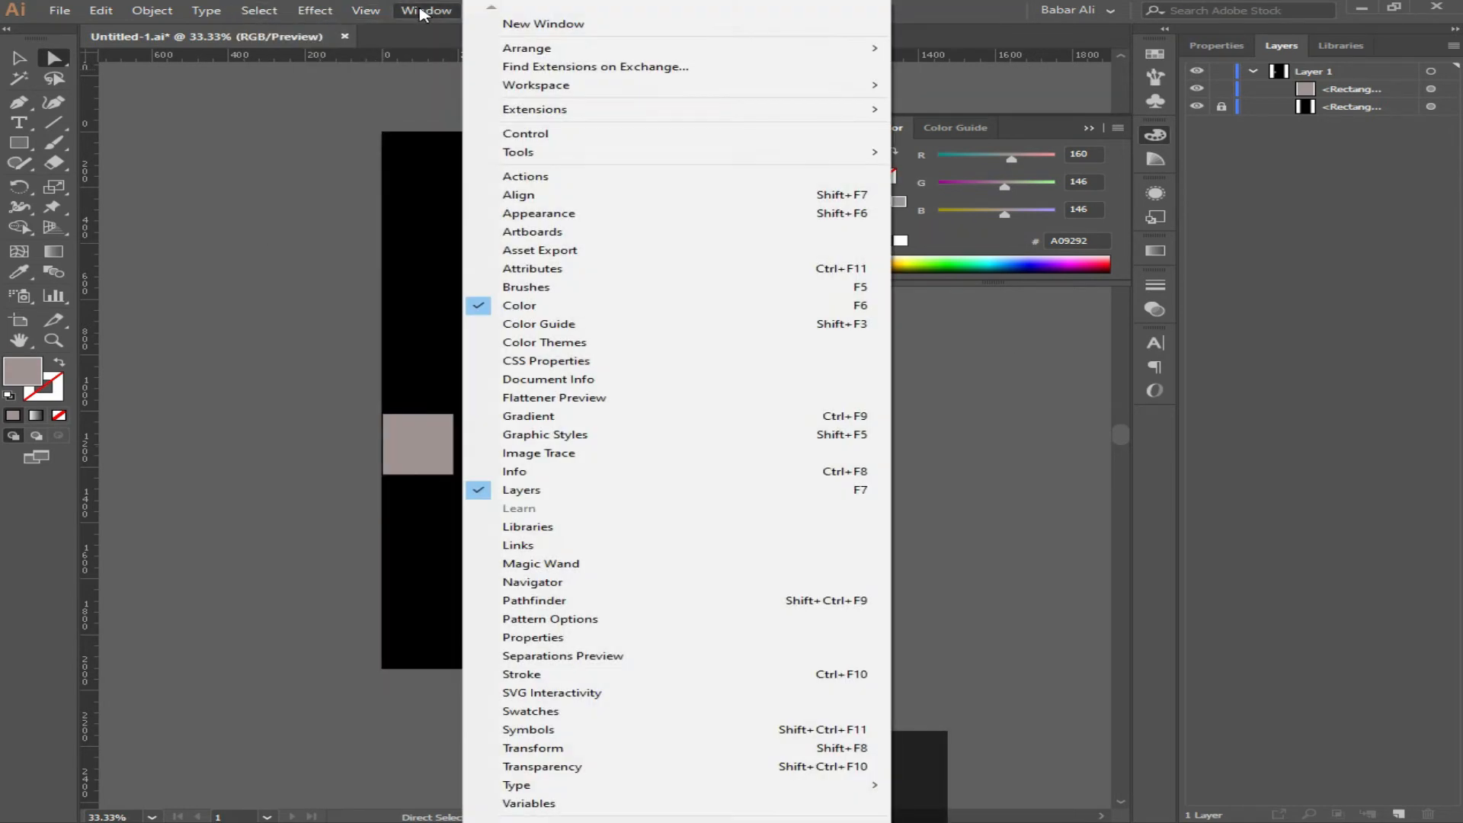
{"action": "left_click", "coordinate": [420, 10]}
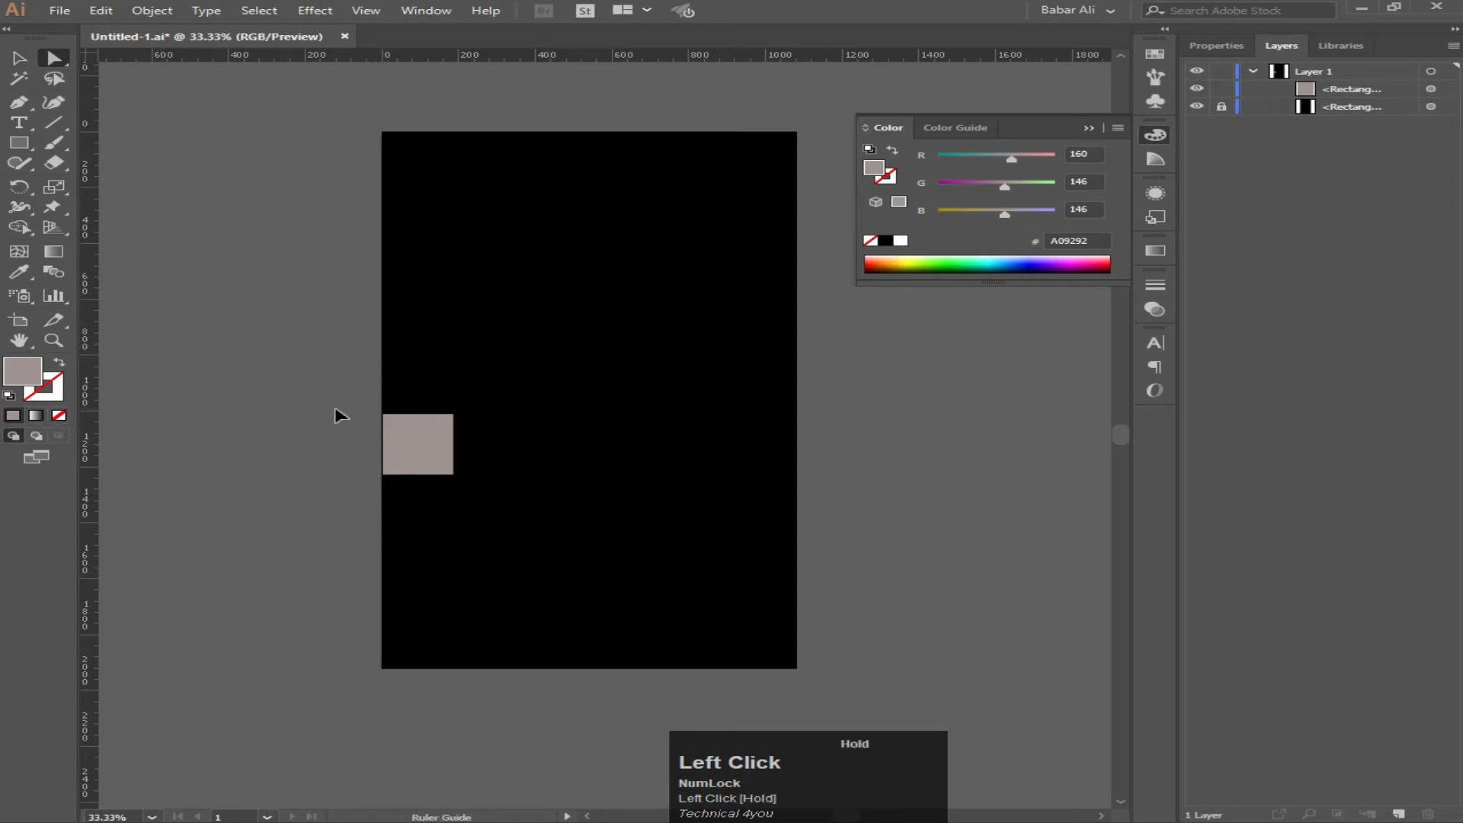
Place guides on the grey rectangle's right edge and, with it on the artboard's bottom edge, its top edge; move it to the artboard's right edge.
{"action": "left_click_drag", "start_coordinate": [335, 409], "coordinate": [578, 649]}
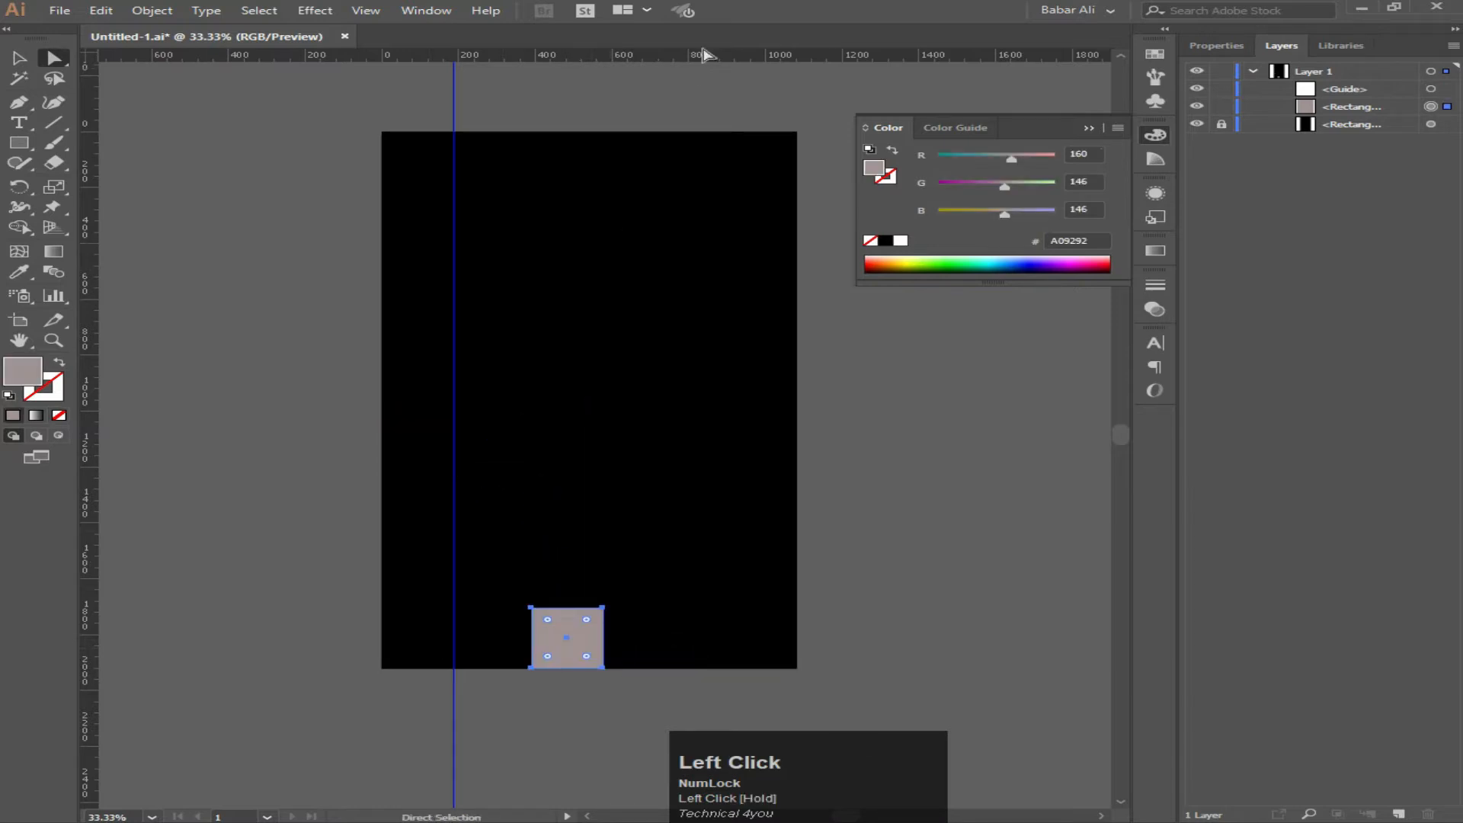
{"action": "left_click_drag", "start_coordinate": [707, 64], "coordinate": [737, 608]}
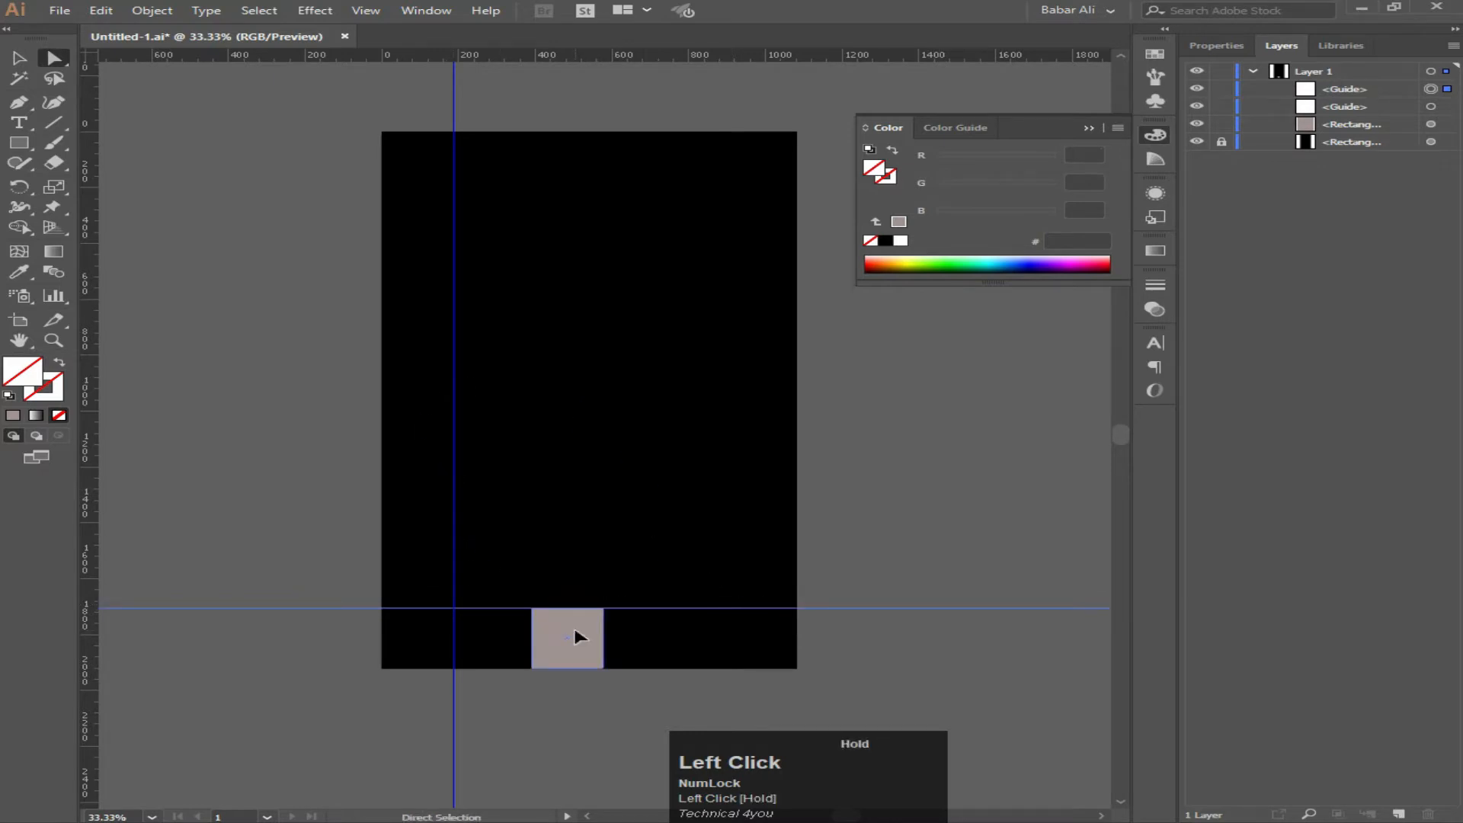
{"action": "left_click_drag", "start_coordinate": [579, 636], "coordinate": [771, 576]}
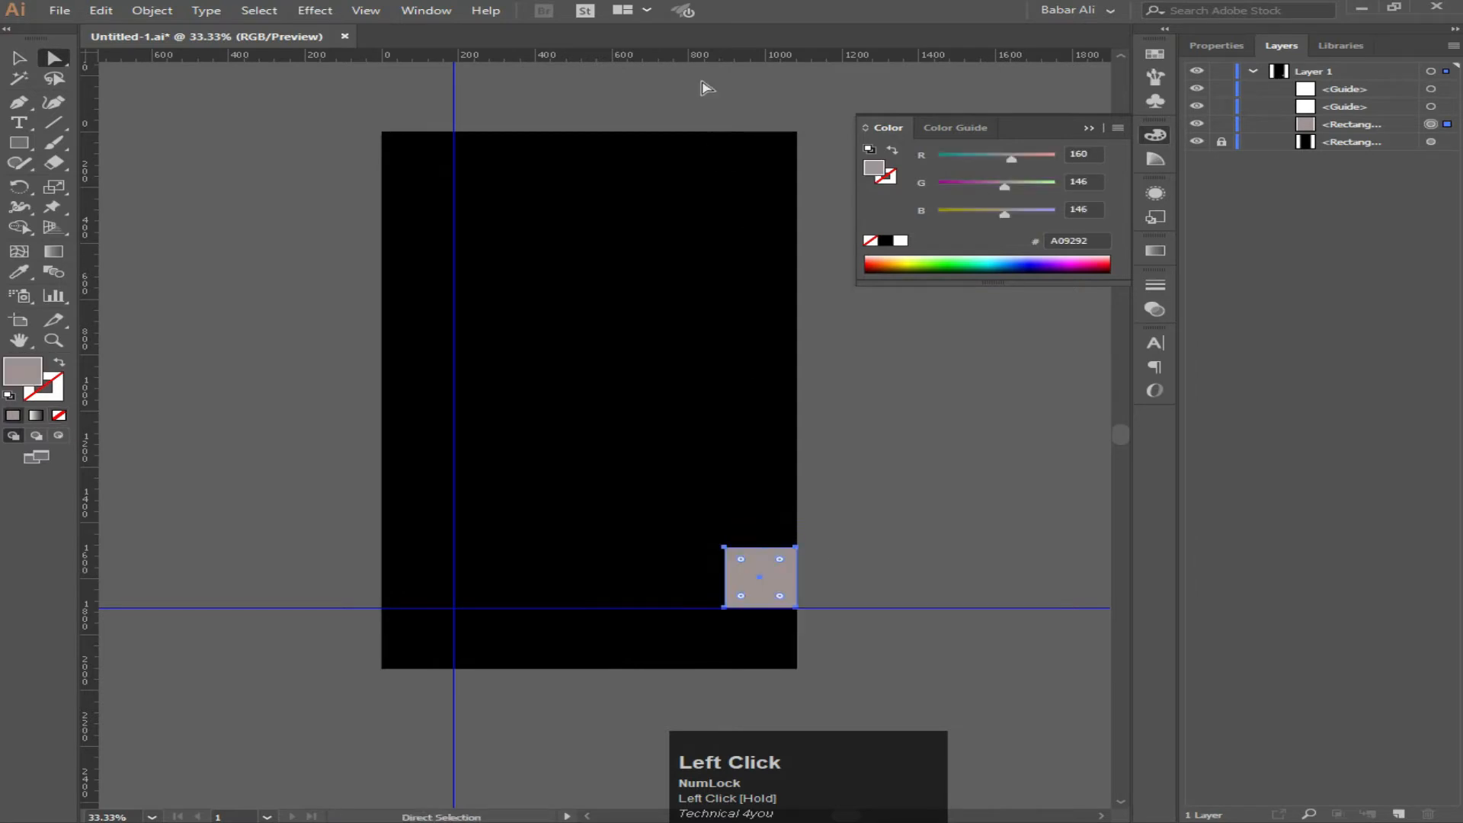
{"action": "left_click_drag", "start_coordinate": [701, 55], "coordinate": [777, 547]}
{"action": "key", "text": "ctrl+z"}
{"action": "key", "text": "ctrl+z"}
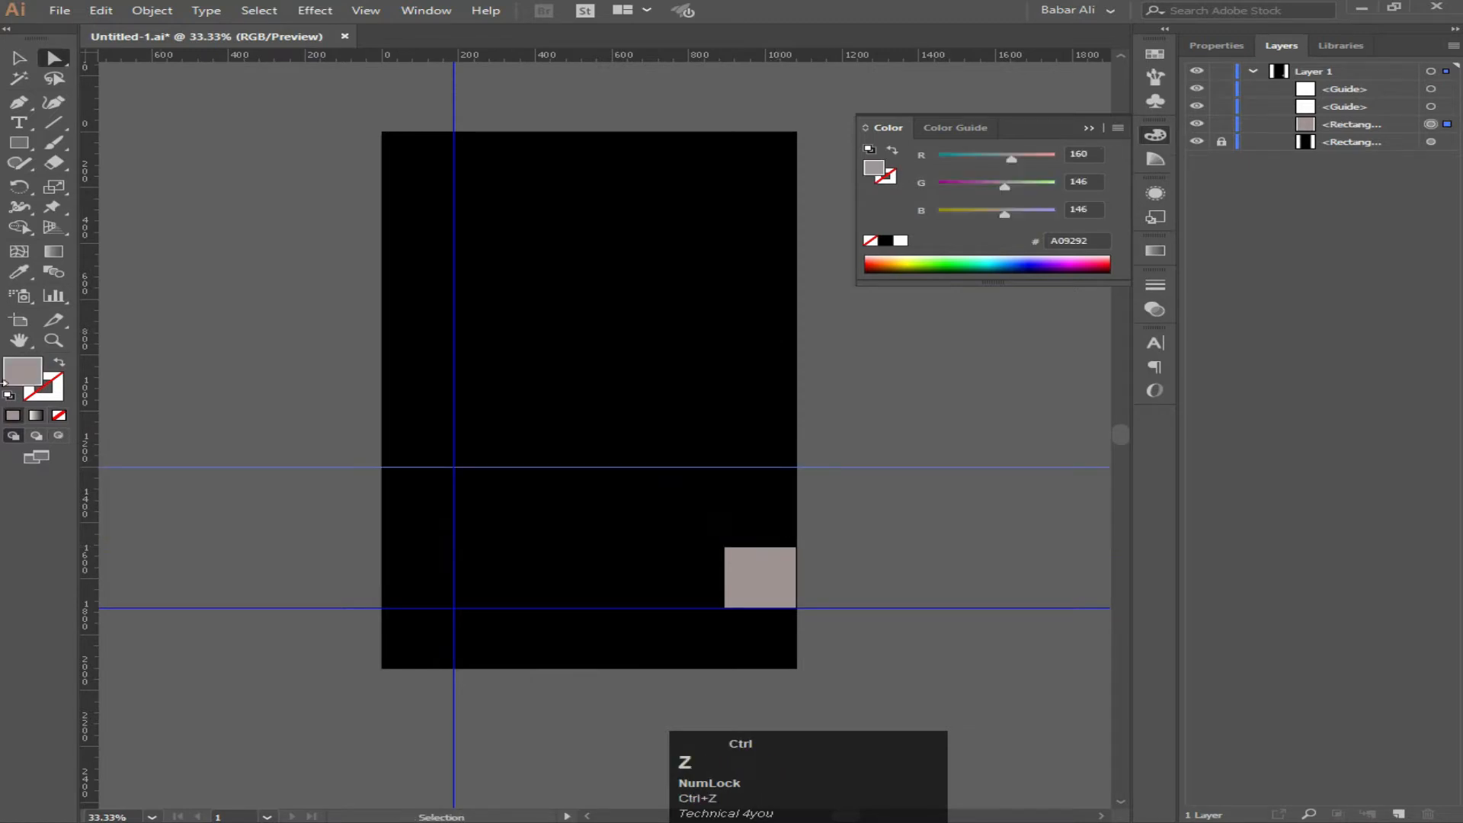
Place a vertical guide on the grey rectangle's left edge and delete the rectangle.
{"action": "left_click_drag", "start_coordinate": [94, 485], "coordinate": [724, 590]}
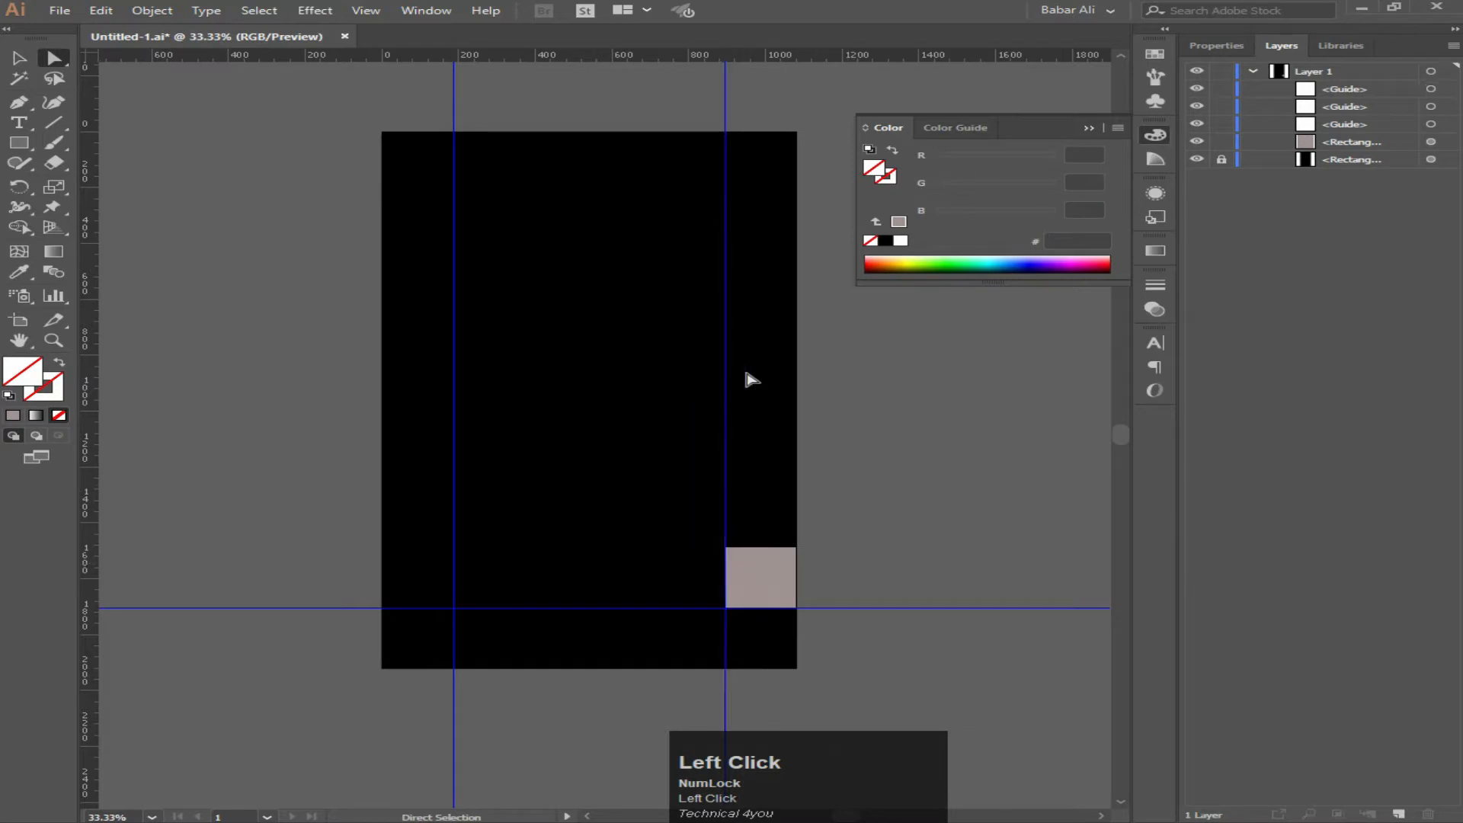
{"action": "left_click", "coordinate": [1085, 129]}
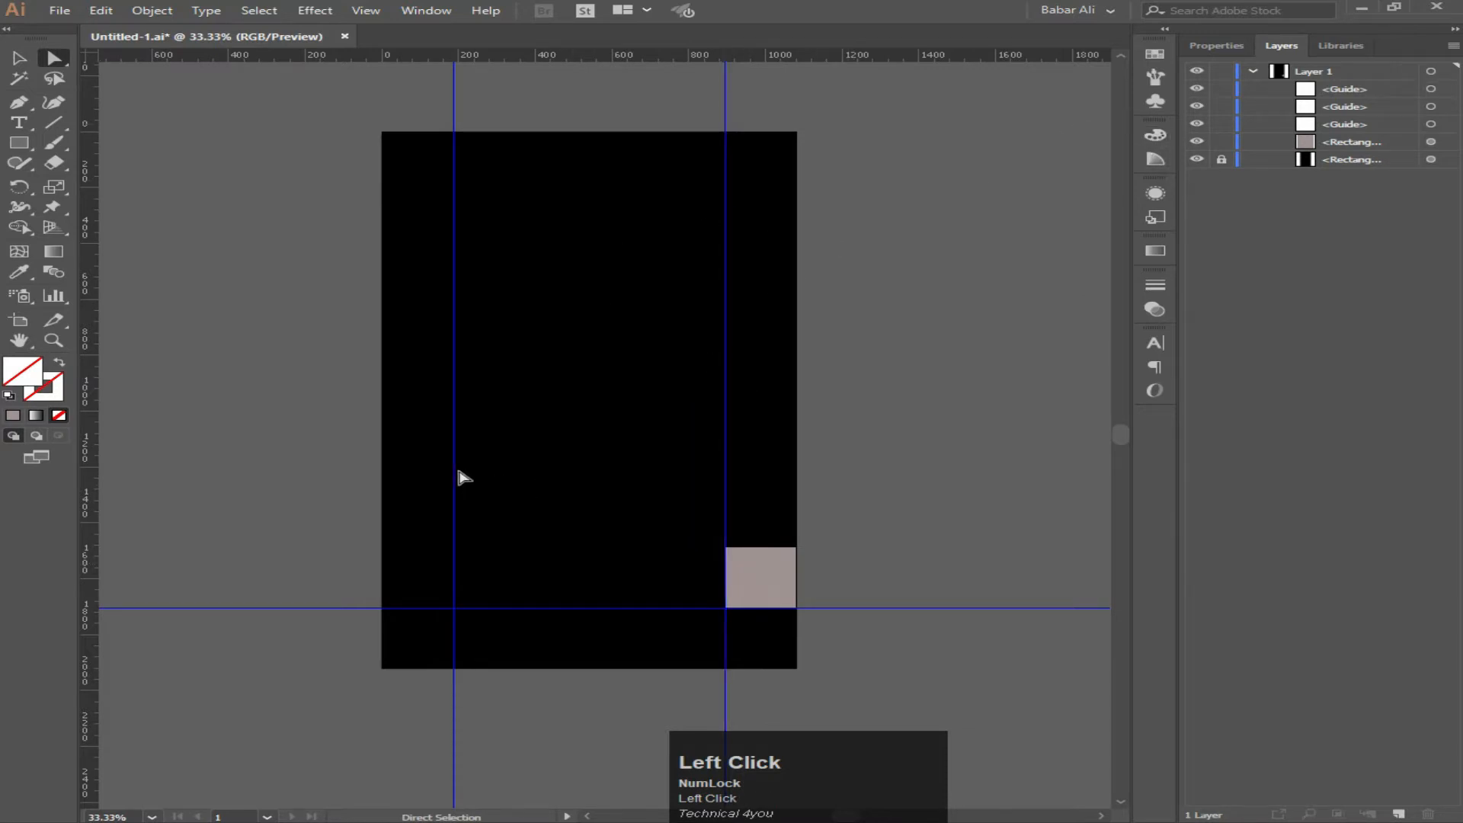
{"action": "left_click", "coordinate": [774, 587]}
{"action": "right_click", "coordinate": [774, 587]}
{"action": "left_click", "coordinate": [774, 587]}
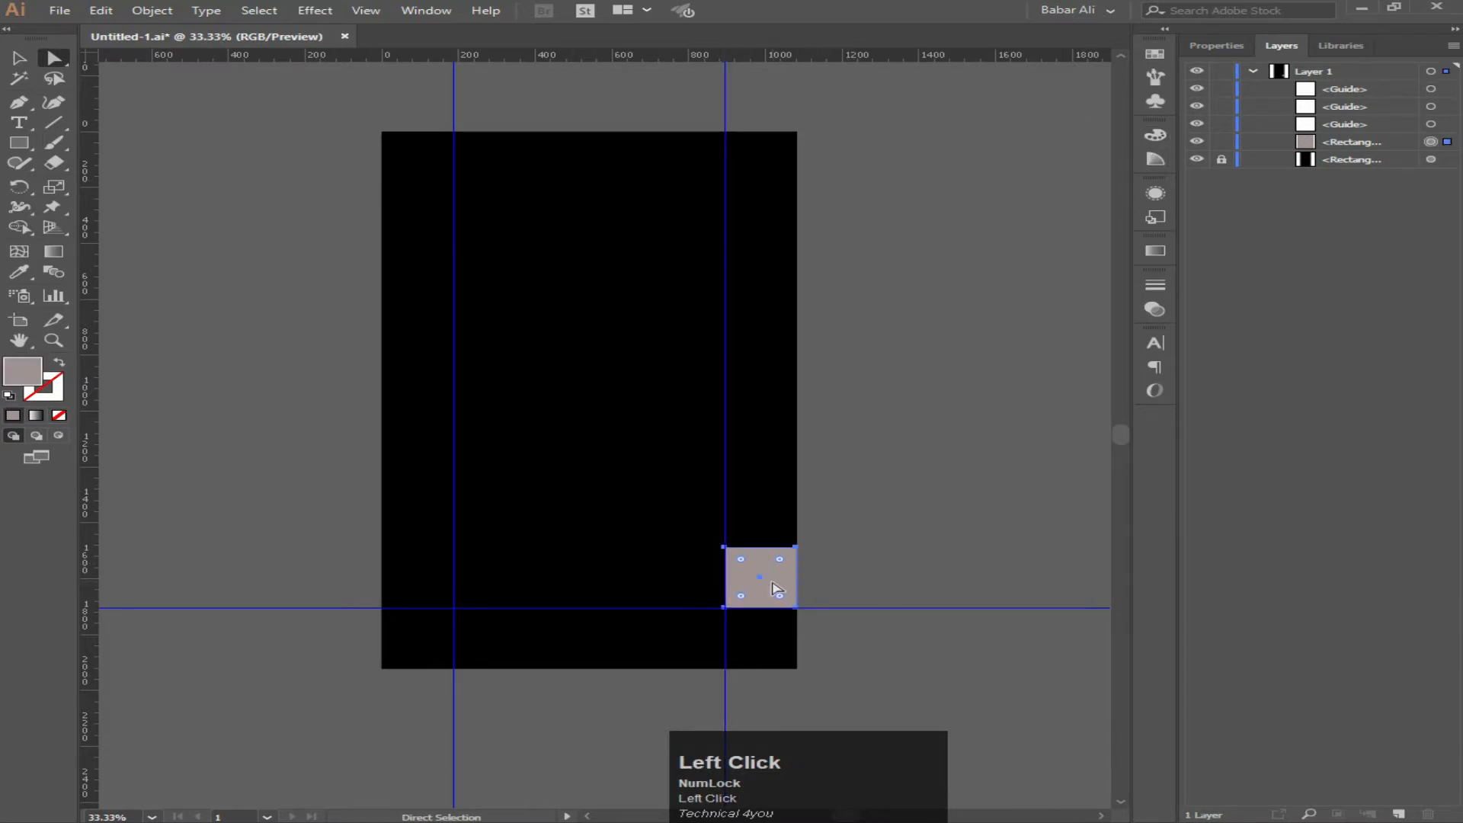
{"action": "key", "text": "Delete"}
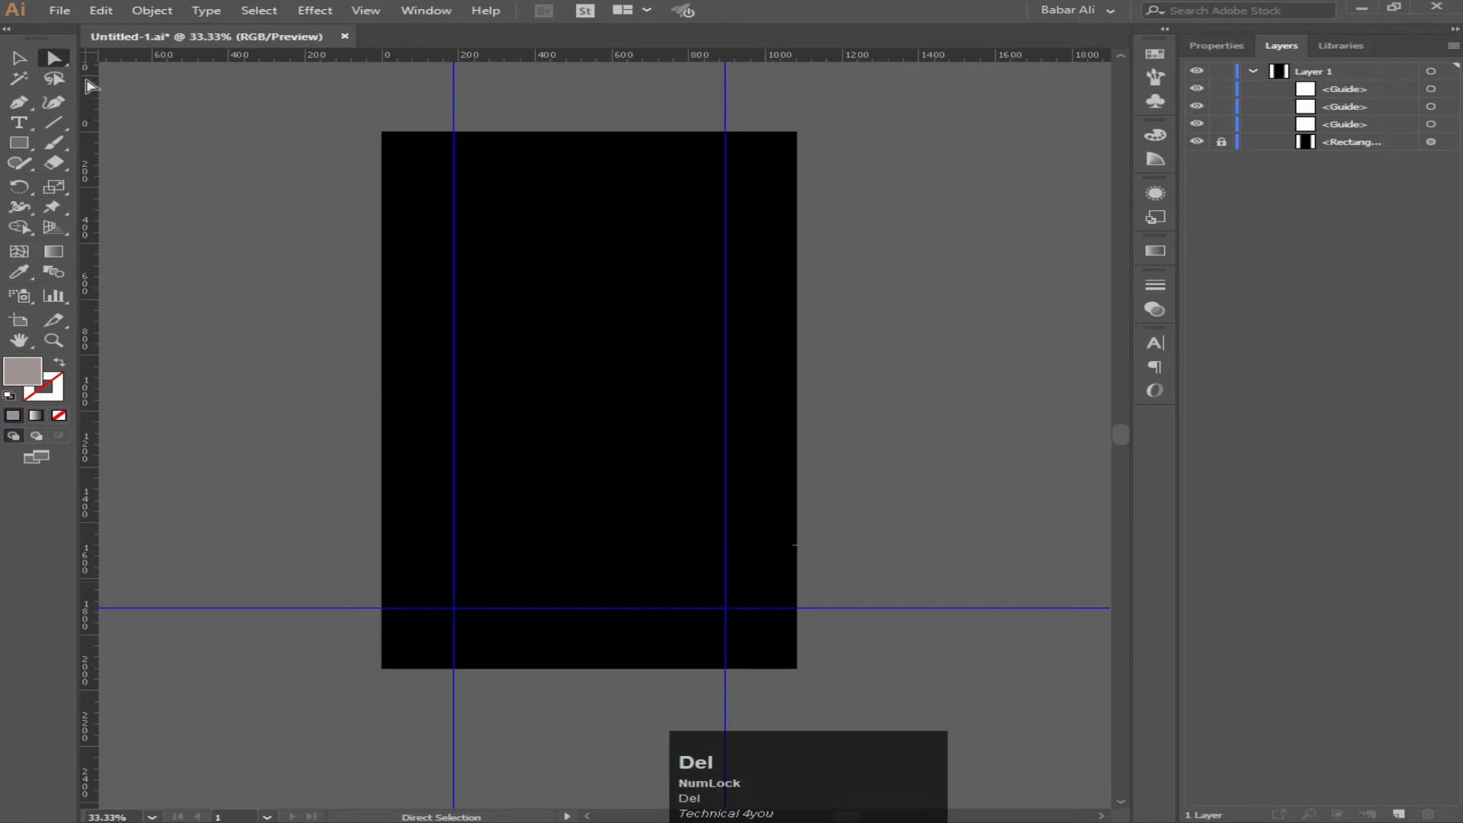
Select all three guides and lock them.
{"action": "left_click", "coordinate": [19, 58]}
{"action": "left_click_drag", "start_coordinate": [221, 295], "coordinate": [808, 654]}
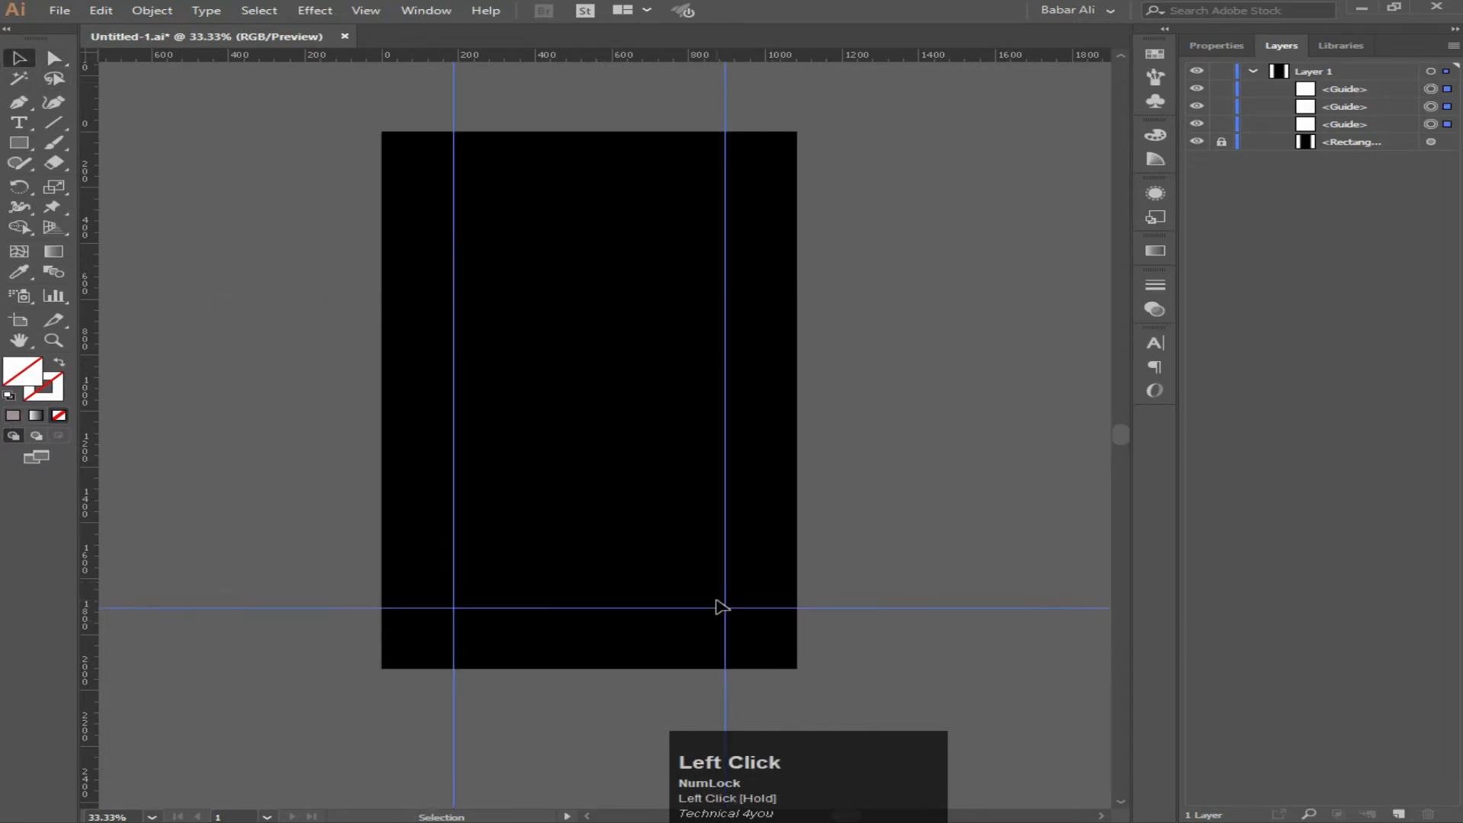
{"action": "right_click", "coordinate": [724, 611]}
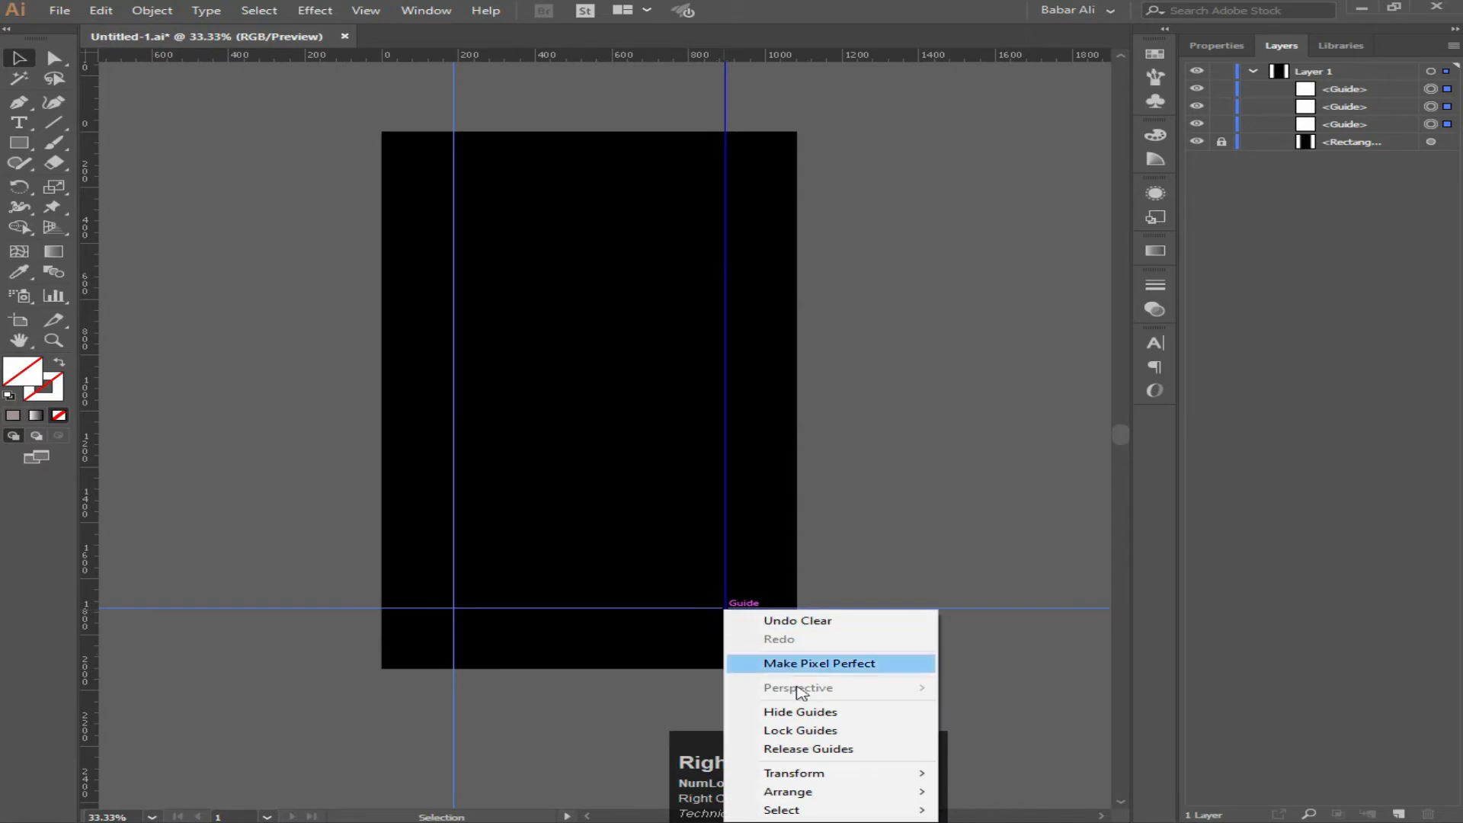
{"action": "left_click", "coordinate": [798, 732]}
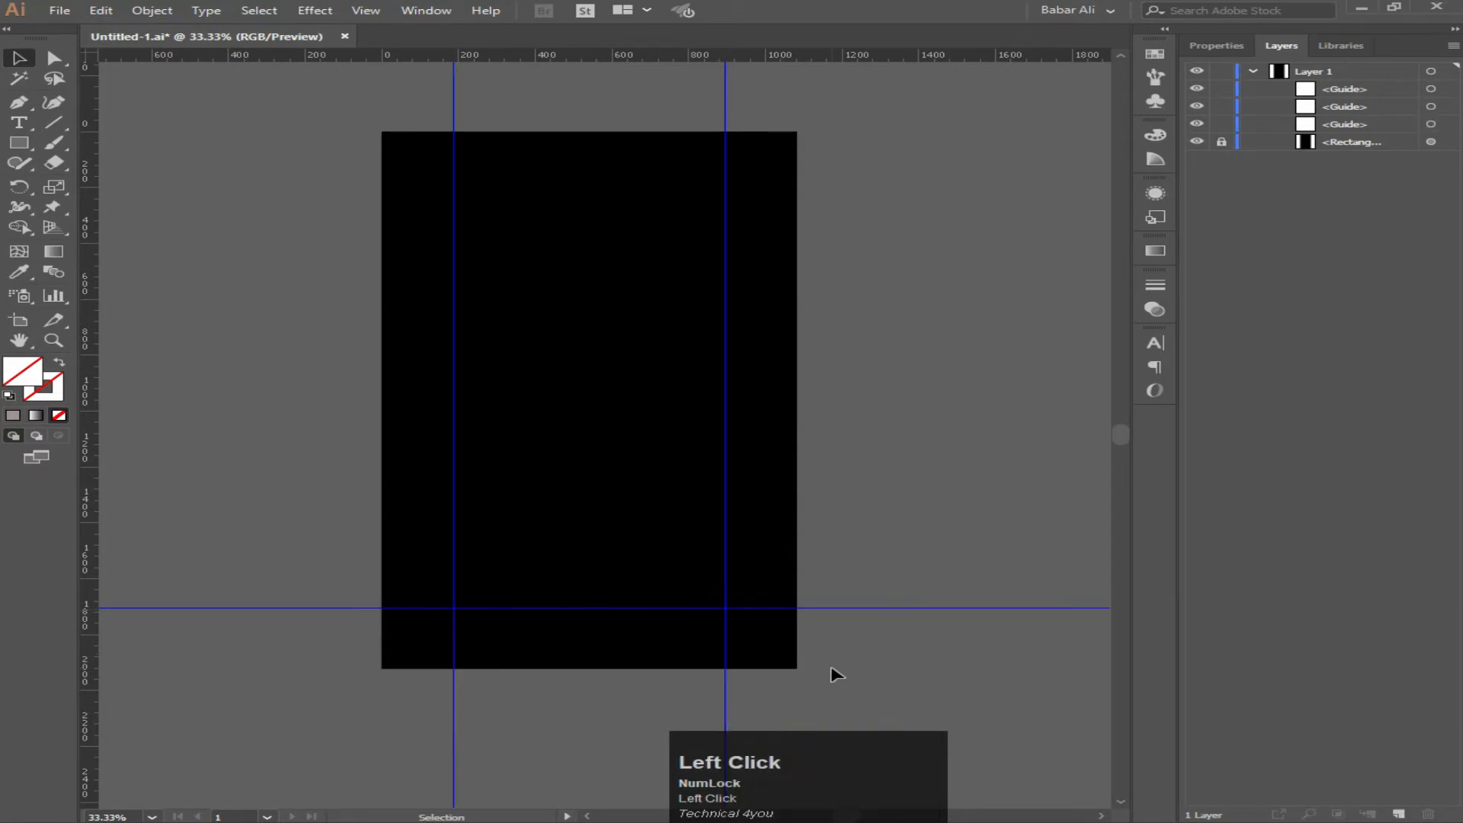
Draw a small circle with the Ellipse tool just inside the left vertical guide, slightly below the artboard's mid-height.
{"action": "scroll", "coordinate": [649, 629], "scroll_direction": "up", "scroll_amount": 2}
{"action": "scroll", "coordinate": [649, 630], "scroll_direction": "down", "scroll_amount": 2}
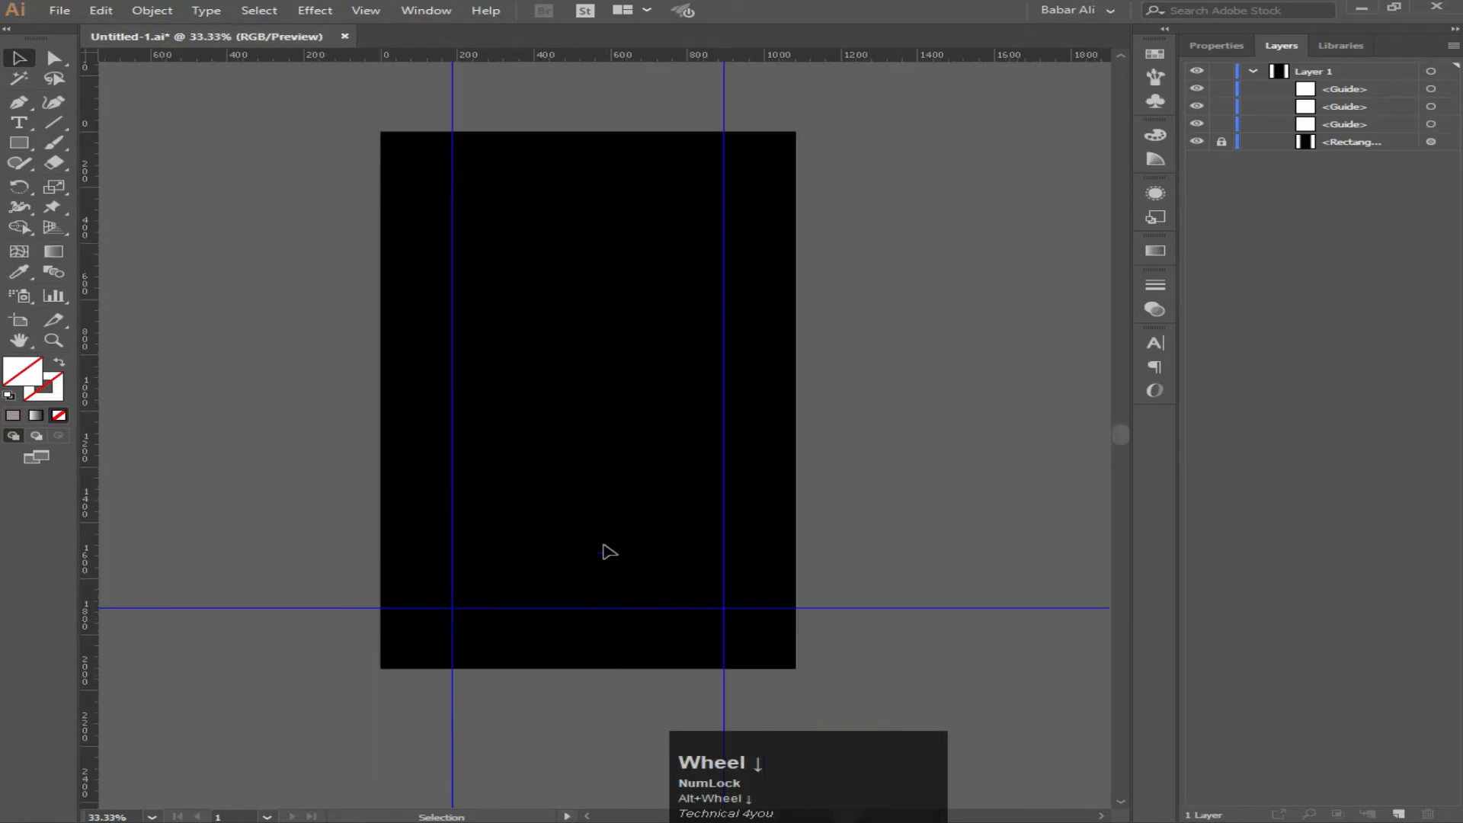
{"action": "left_click_drag", "start_coordinate": [604, 548], "coordinate": [607, 545]}
{"action": "right_click", "coordinate": [19, 143]}
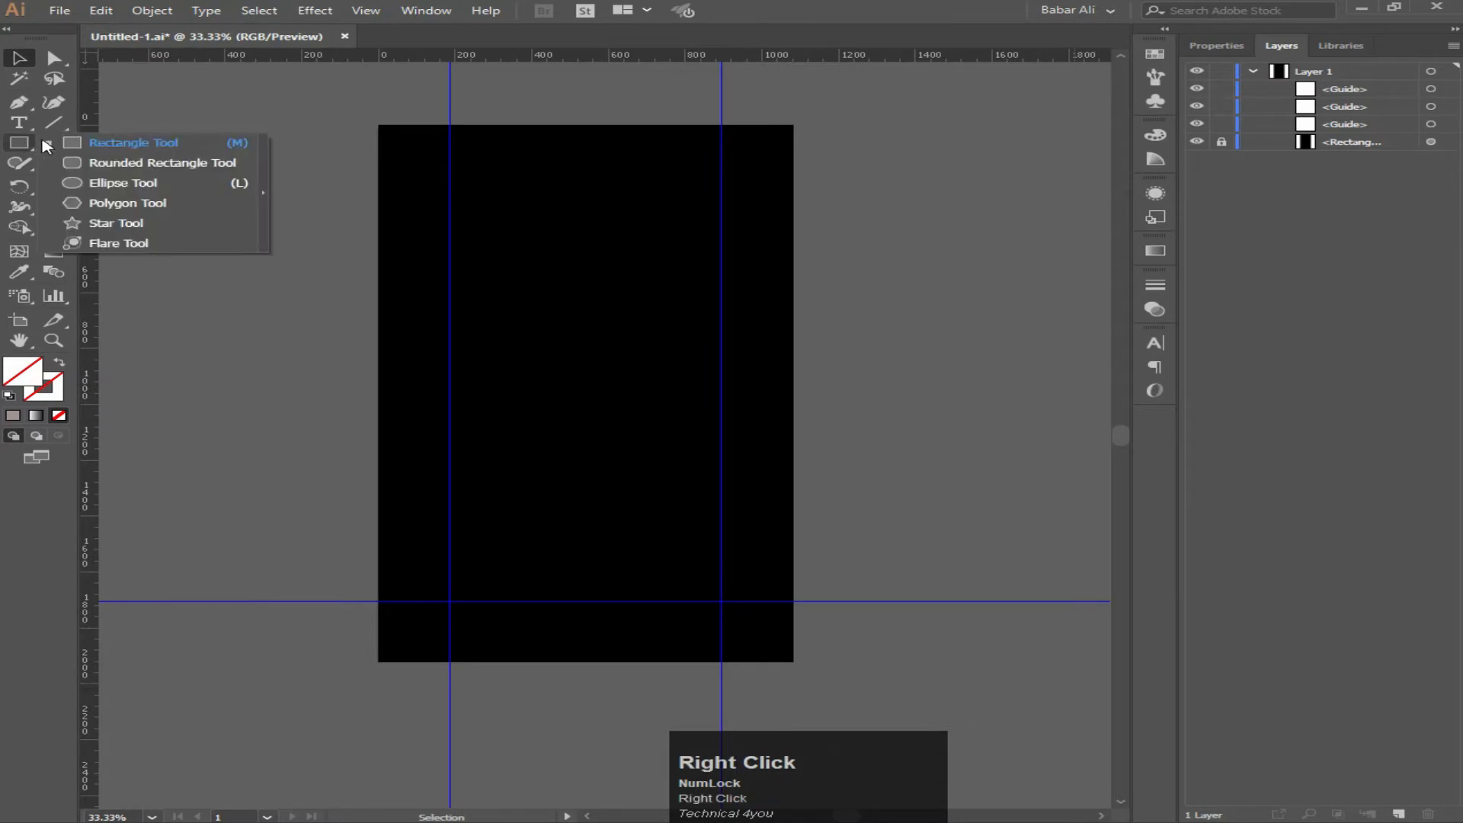
{"action": "left_click", "coordinate": [116, 183]}
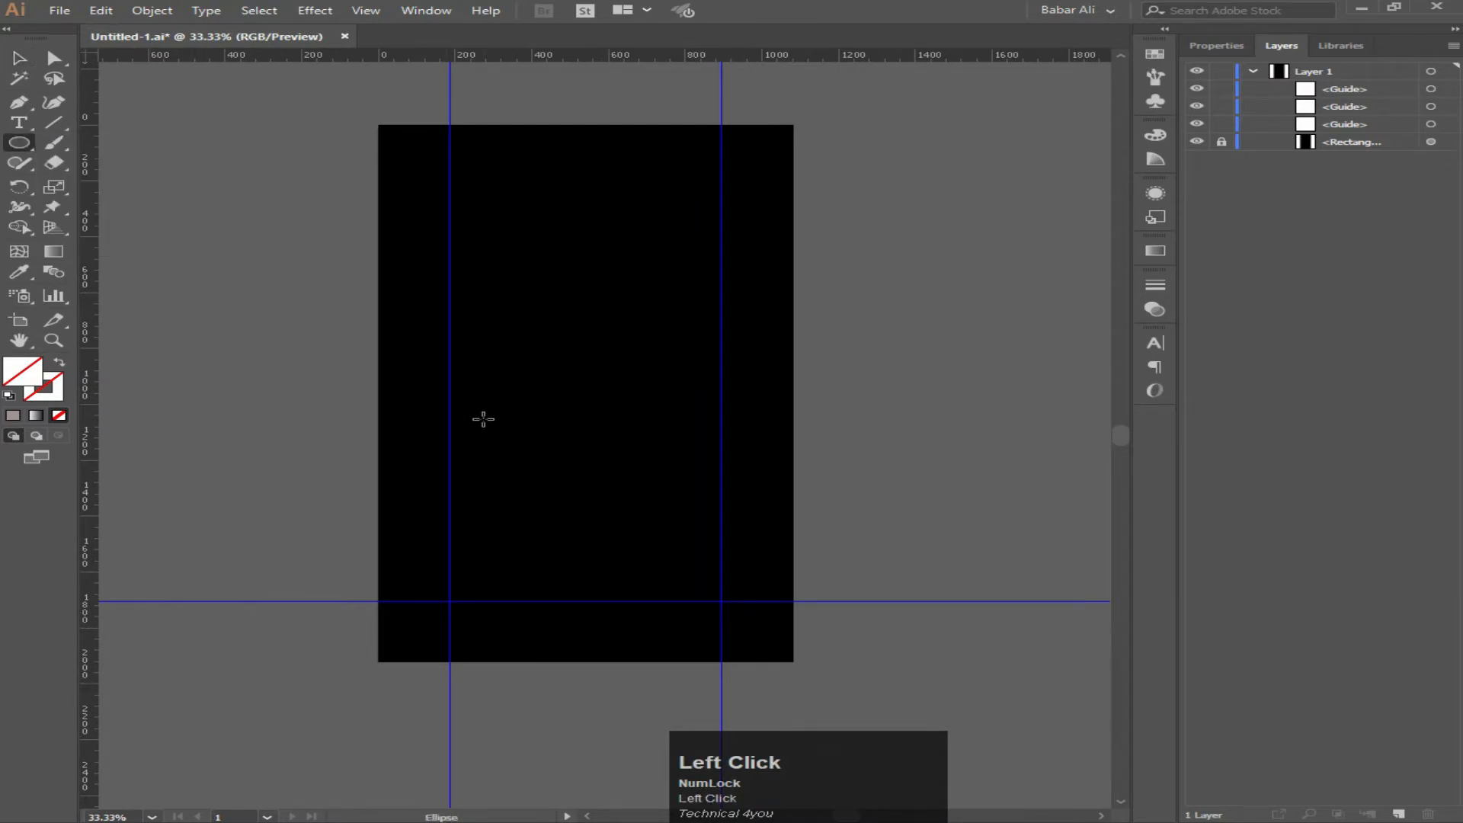
{"action": "mouse_move", "coordinate": [462, 398]}
{"action": "left_mouse_down"}
{"action": "mouse_move", "coordinate": [487, 423]}
{"action": "mouse_move", "coordinate": [460, 422]}
{"action": "left_mouse_up"}
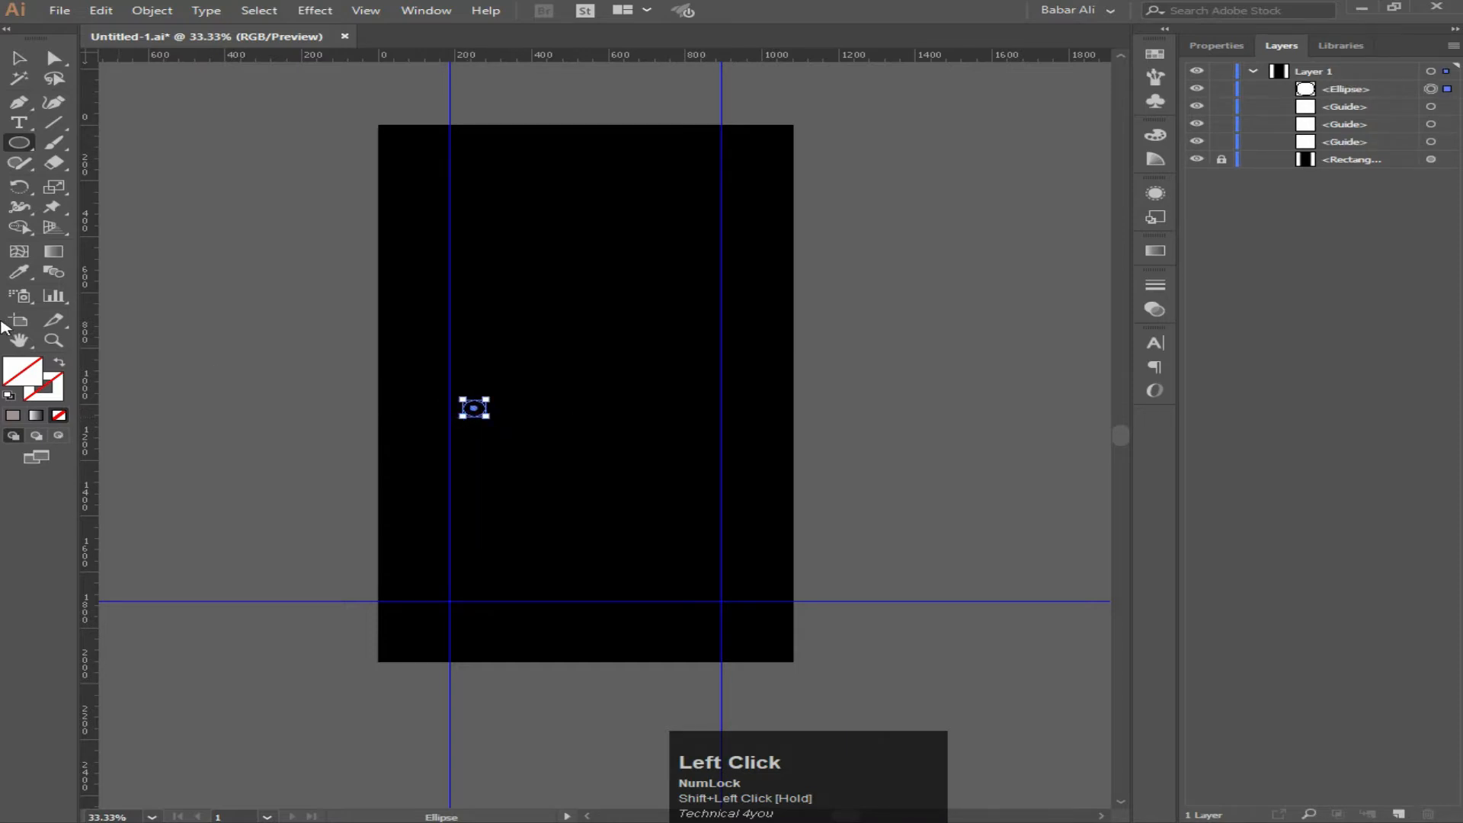
Fill the small circle with white (FFFFFF) and deselect it.
{"action": "double_click", "coordinate": [22, 371]}
{"action": "left_click_drag", "start_coordinate": [798, 225], "coordinate": [762, 144]}
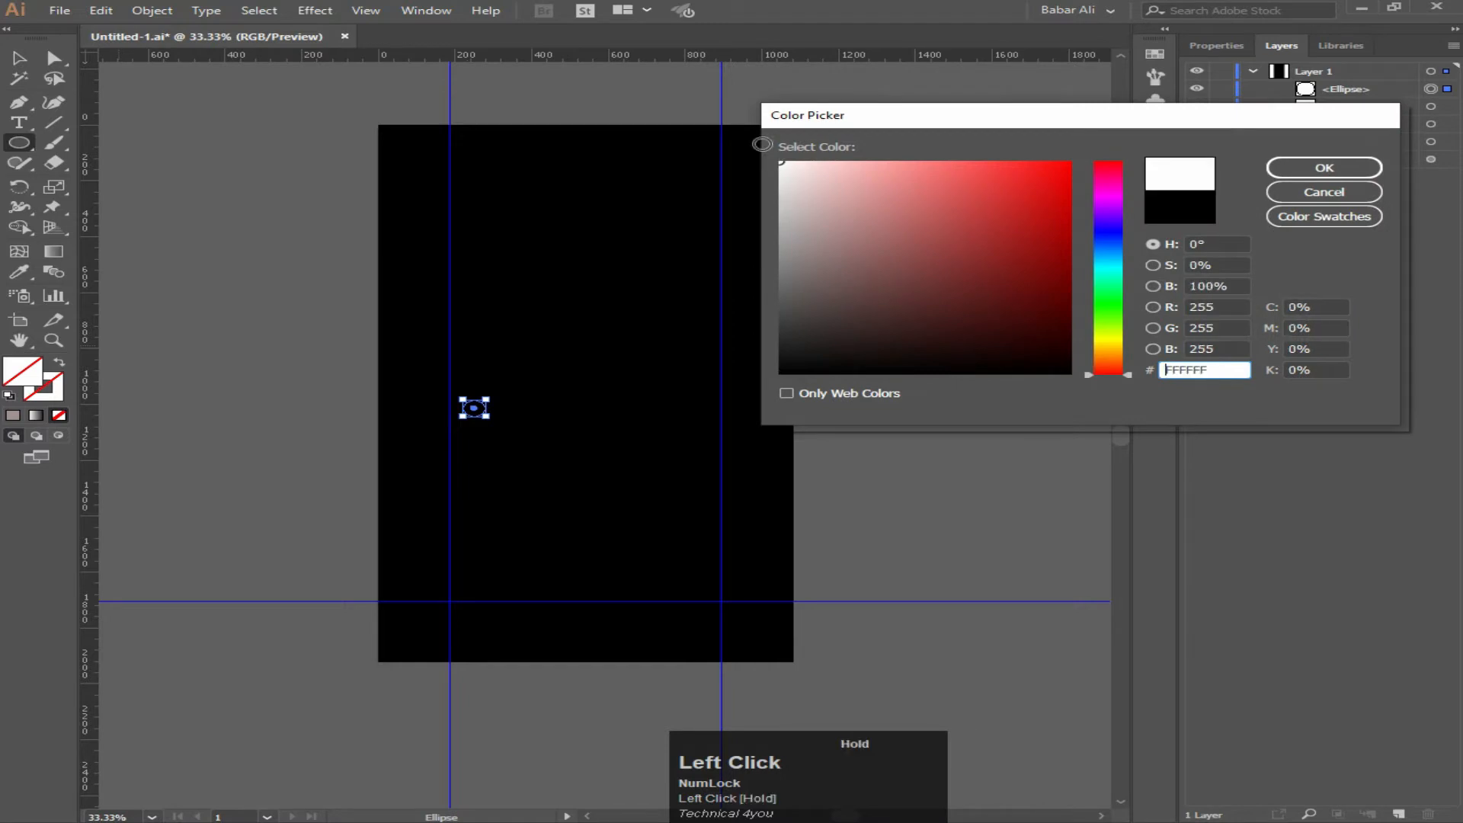
{"action": "left_click", "coordinate": [1324, 168]}
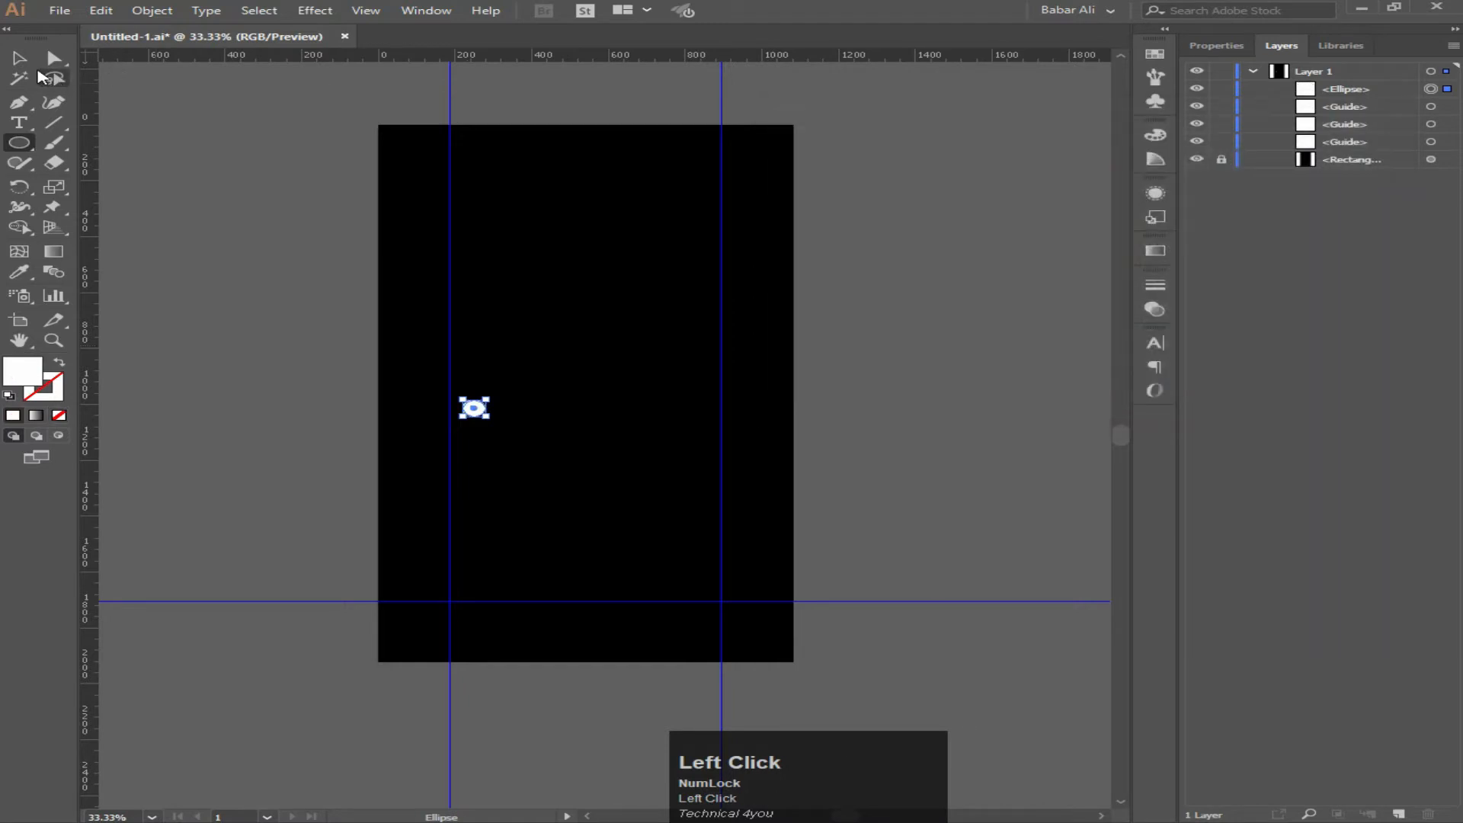
{"action": "left_click", "coordinate": [20, 59]}
{"action": "left_click", "coordinate": [874, 409]}
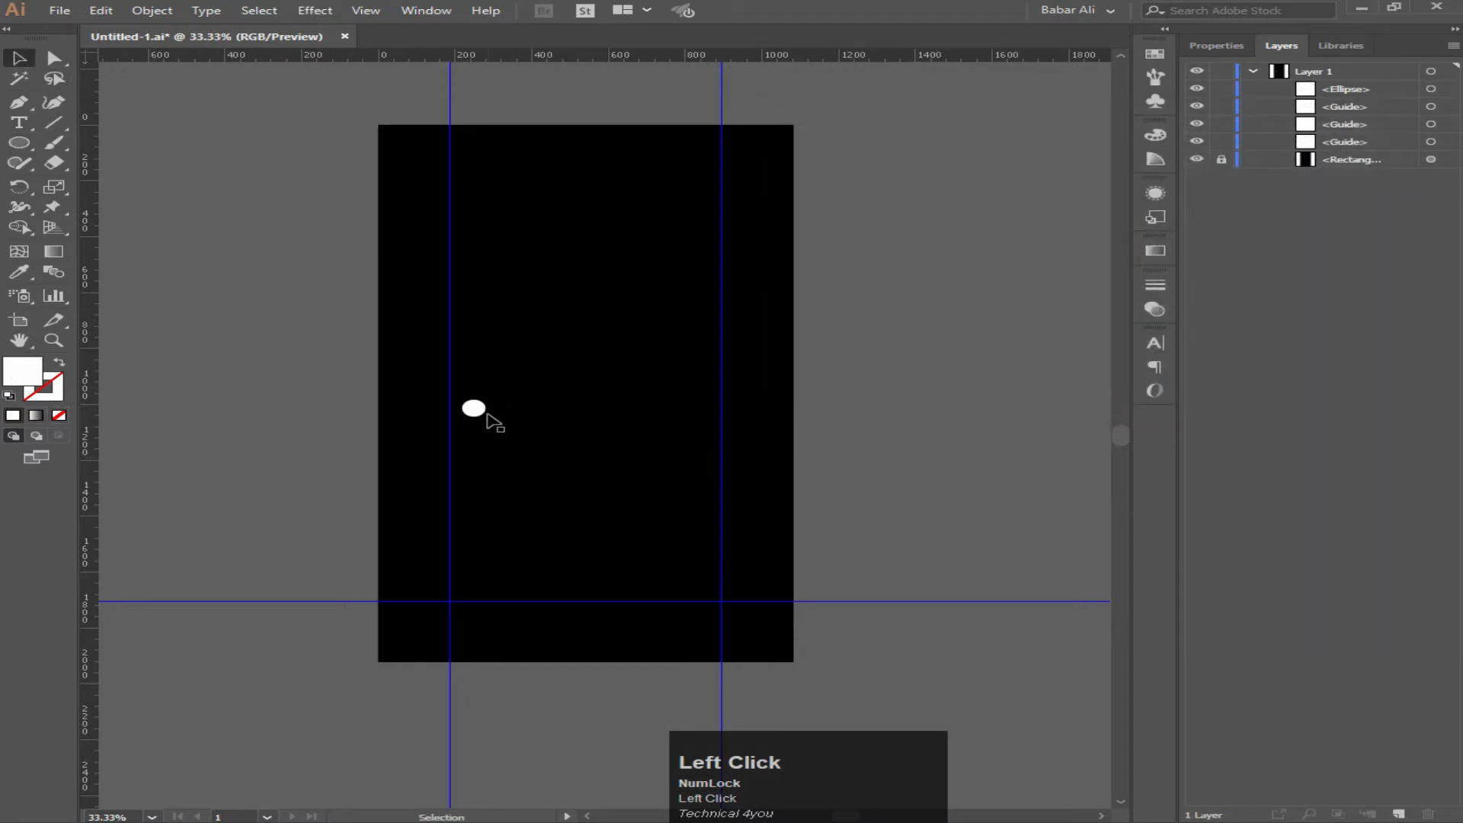
Duplicate the circle twice horizontally to make a row of three, and move the last copy against the right vertical guide.
{"action": "left_click_drag", "start_coordinate": [477, 410], "coordinate": [551, 406]}
{"action": "key", "text": "ctrl+d"}
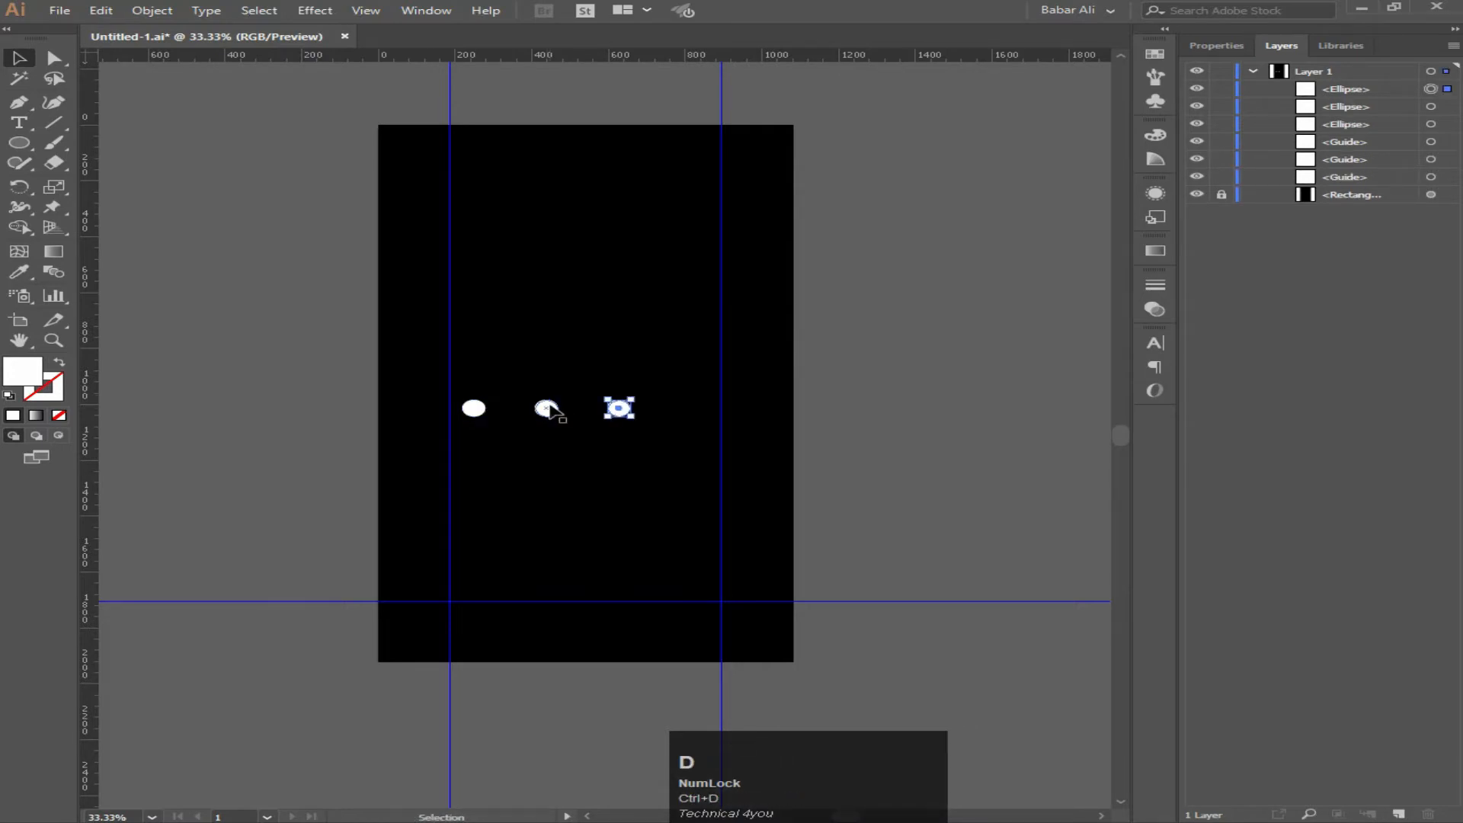
{"action": "left_click", "coordinate": [766, 432]}
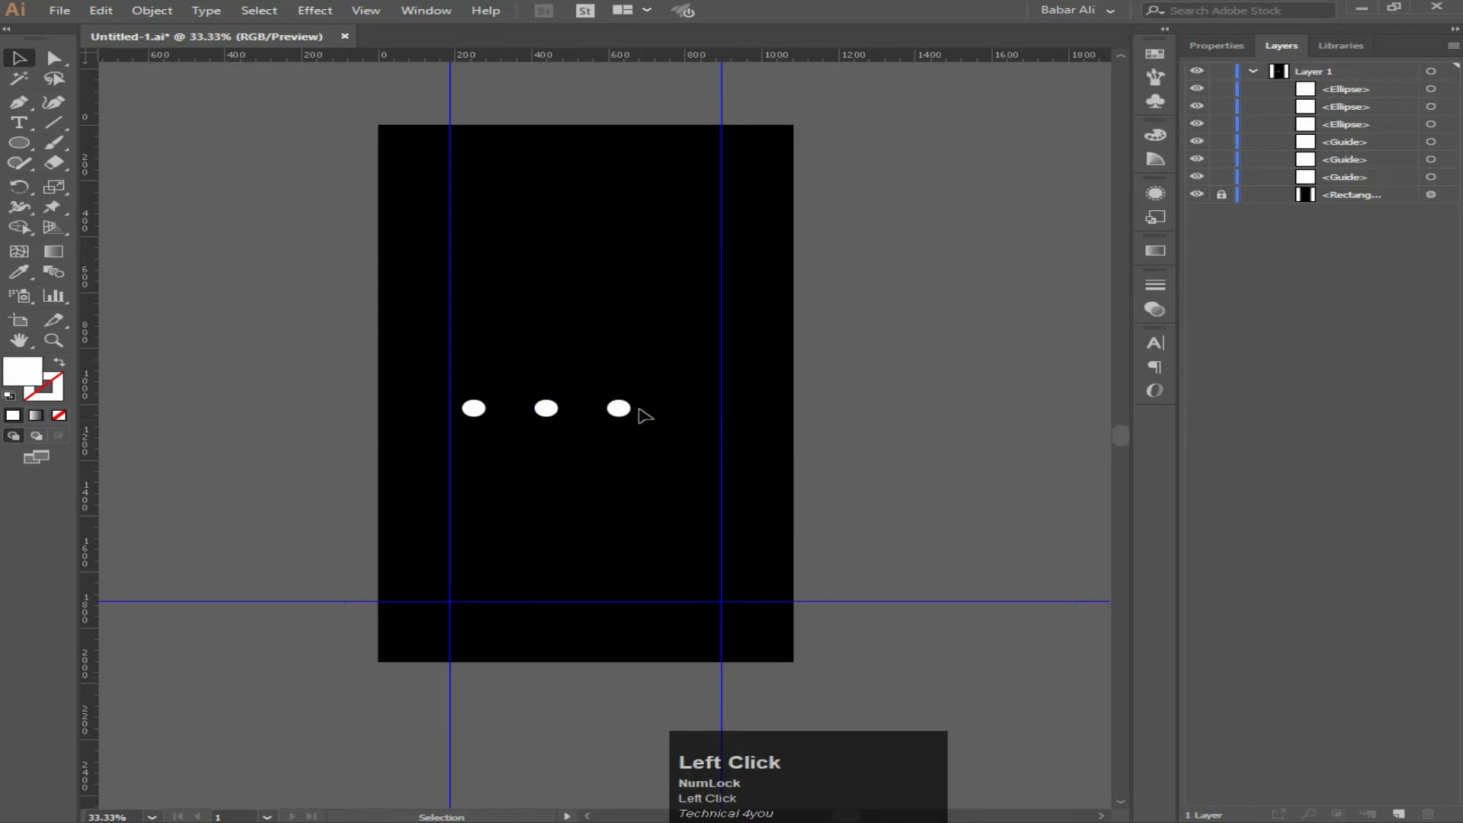
{"action": "left_click_drag", "start_coordinate": [619, 409], "coordinate": [710, 411]}
Select the three circles and distribute them evenly by their horizontal centres.
{"action": "left_click_drag", "start_coordinate": [362, 371], "coordinate": [799, 444]}
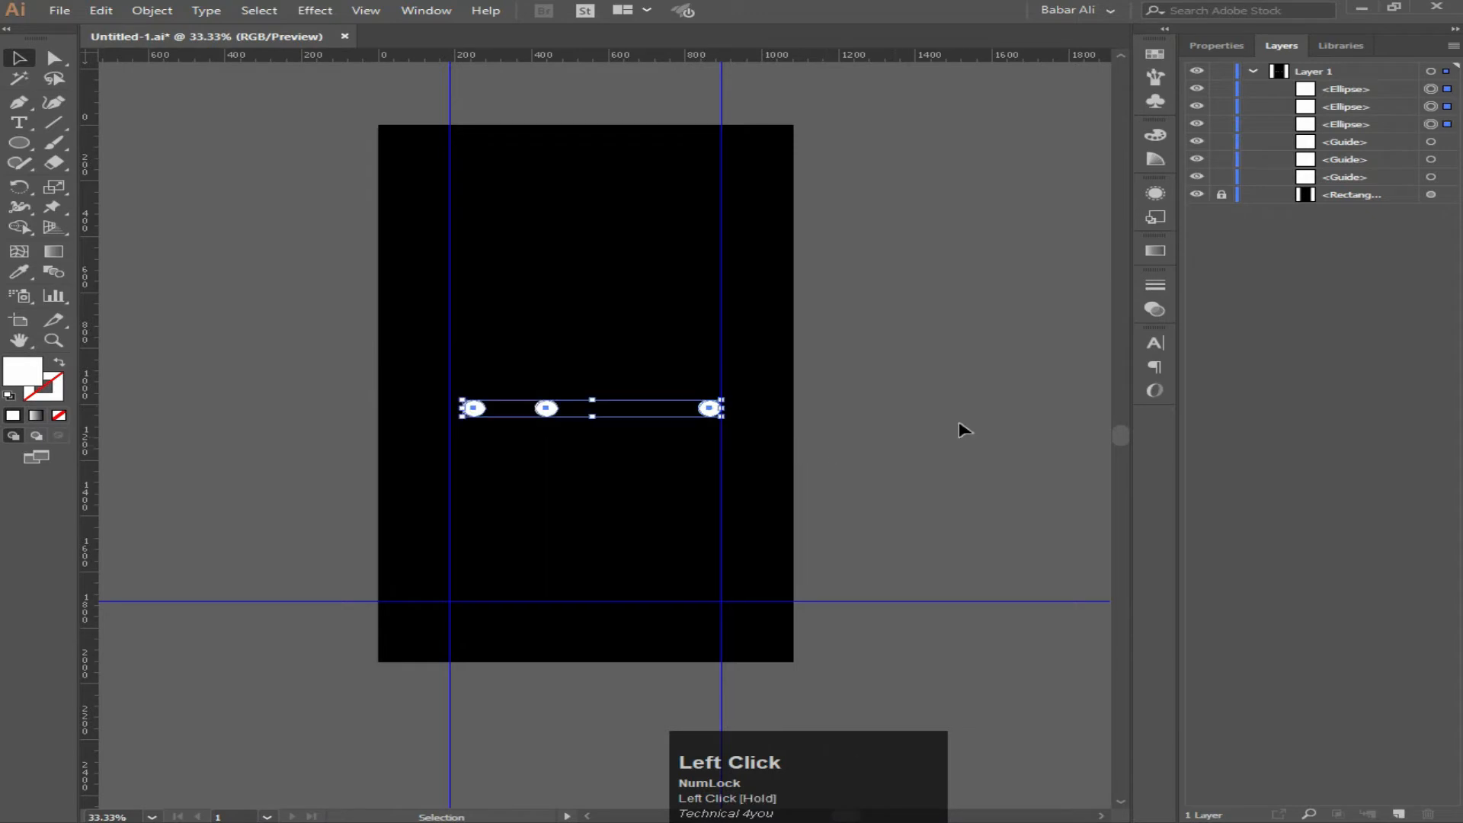
{"action": "left_click", "coordinate": [1218, 46]}
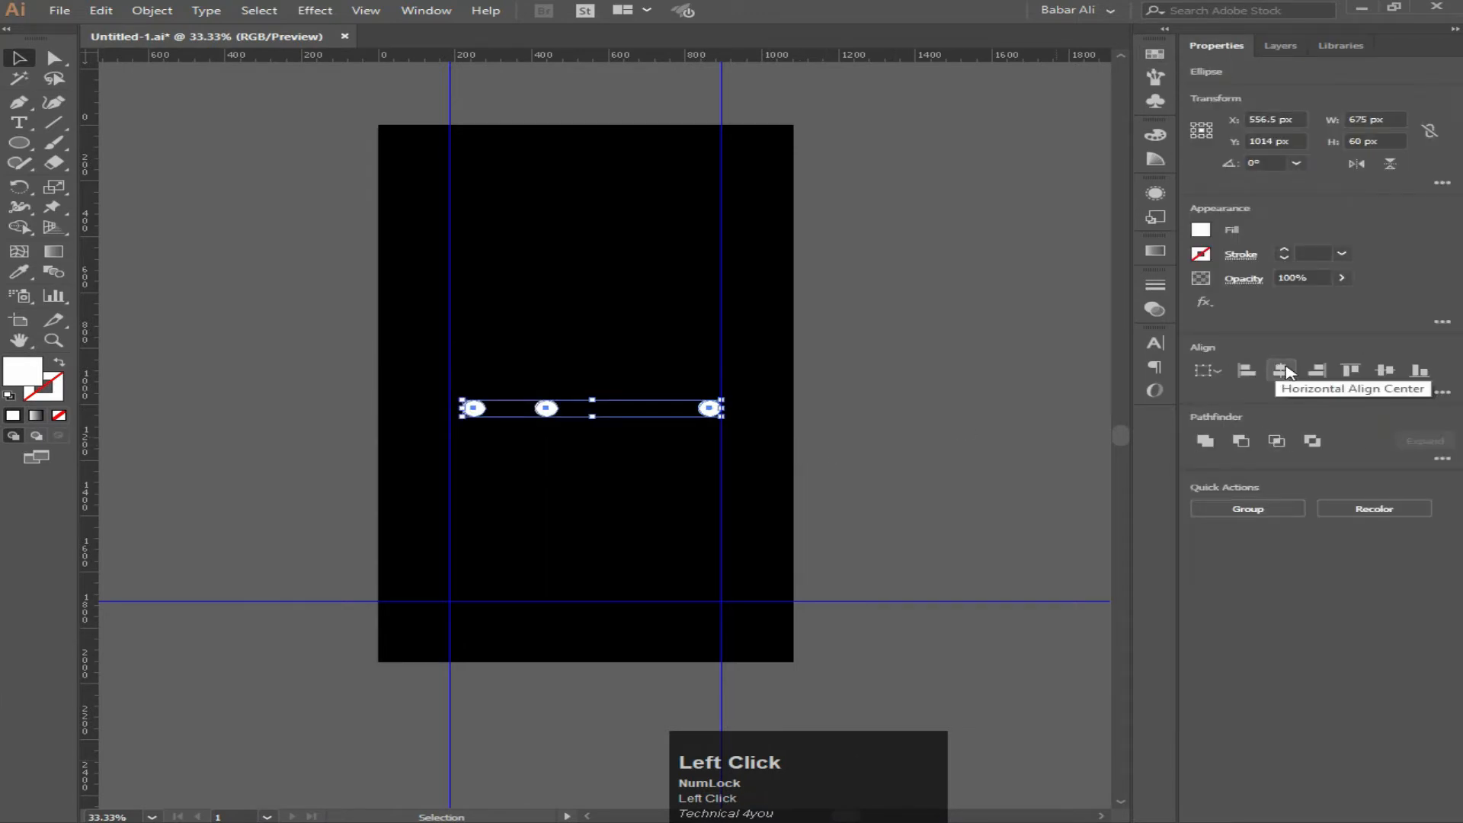
{"action": "left_click", "coordinate": [1442, 394]}
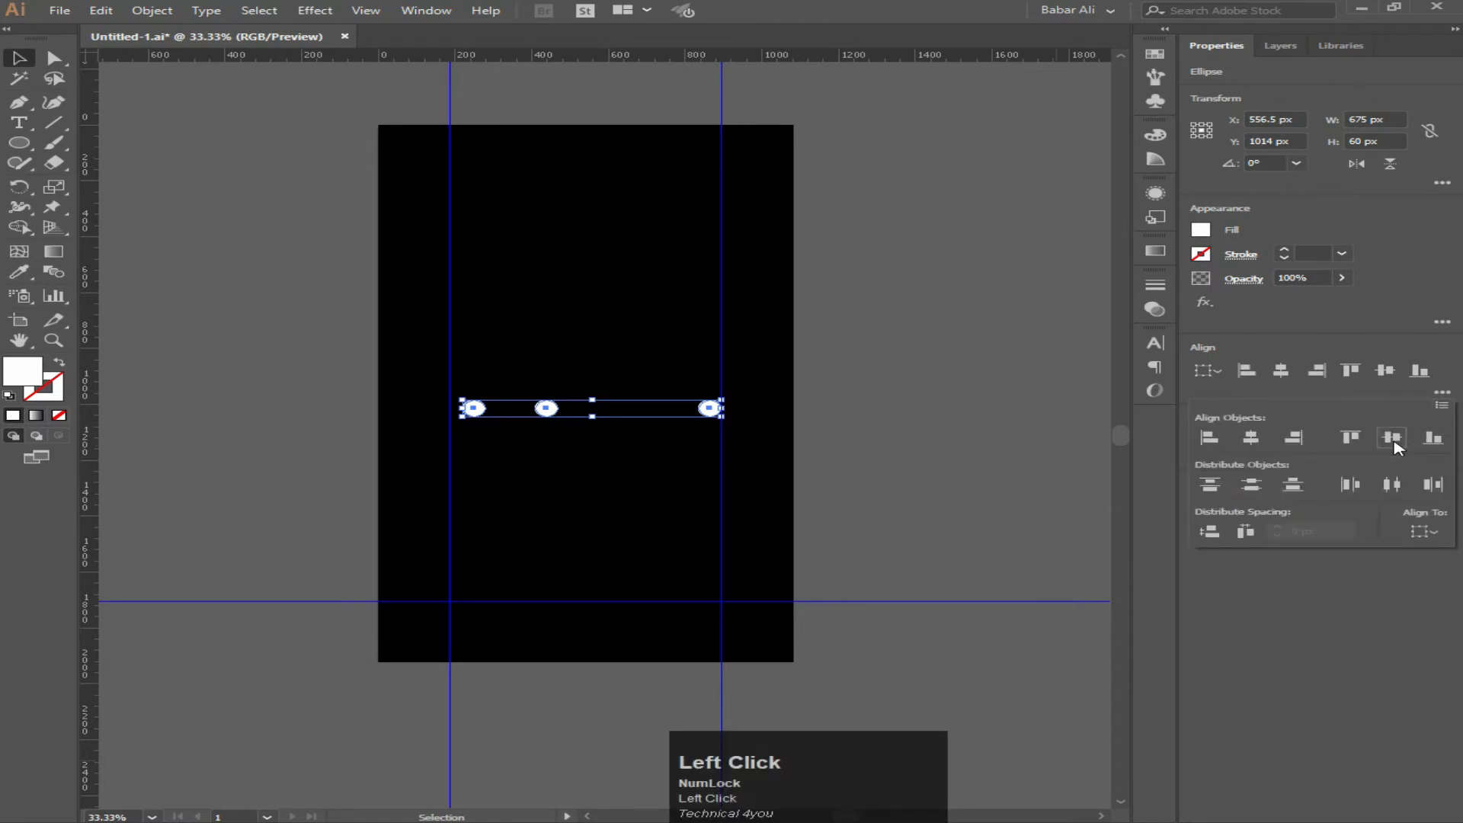
{"action": "left_click", "coordinate": [1392, 484]}
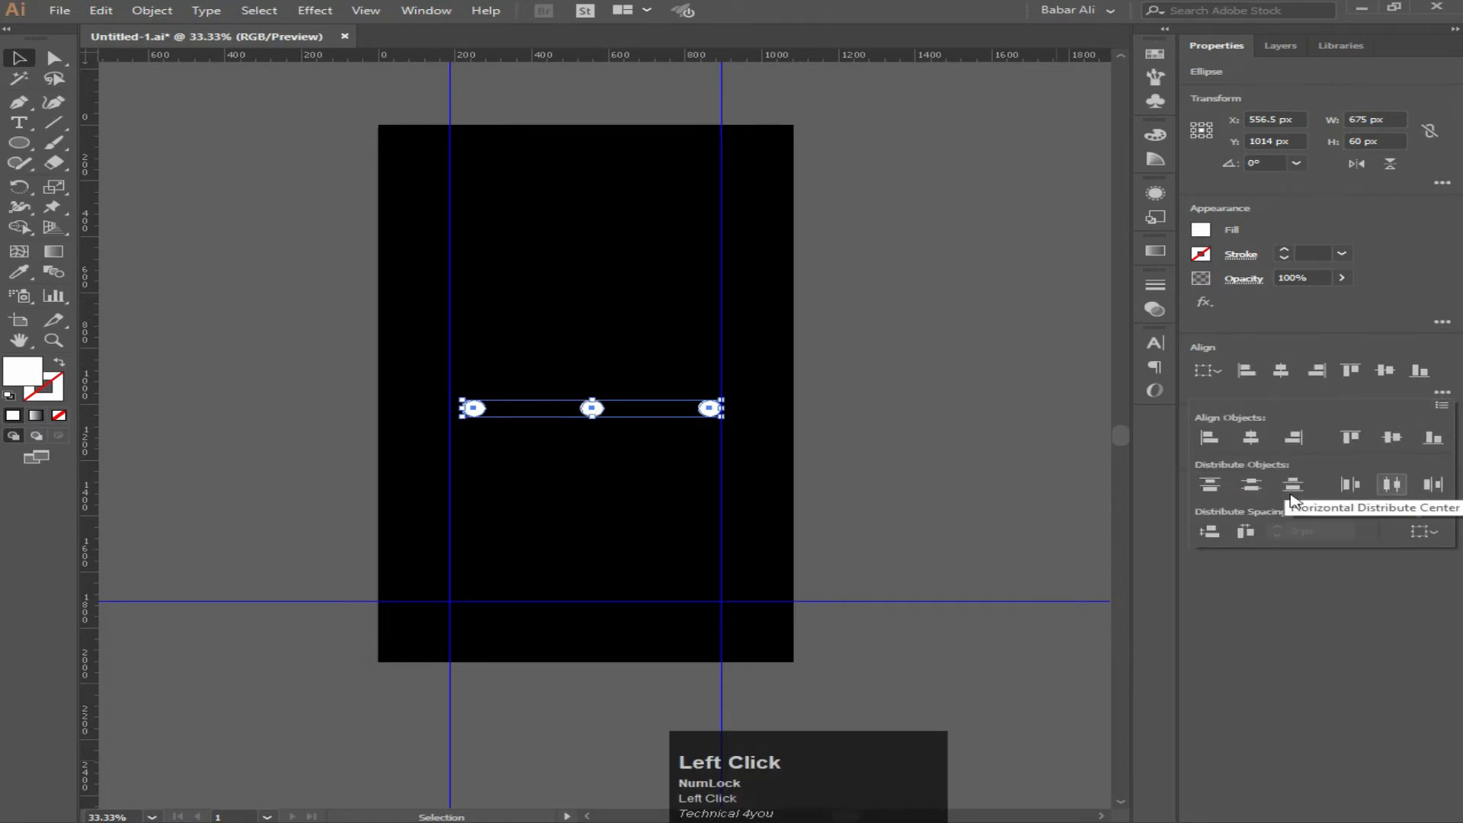
{"action": "left_click", "coordinate": [961, 507]}
Scale the three circles together about their centre to about 562.5 × 50 px overall.
{"action": "scroll", "coordinate": [853, 463], "scroll_direction": "down", "scroll_amount": 1}
{"action": "scroll", "coordinate": [845, 465], "scroll_direction": "down", "scroll_amount": 1}
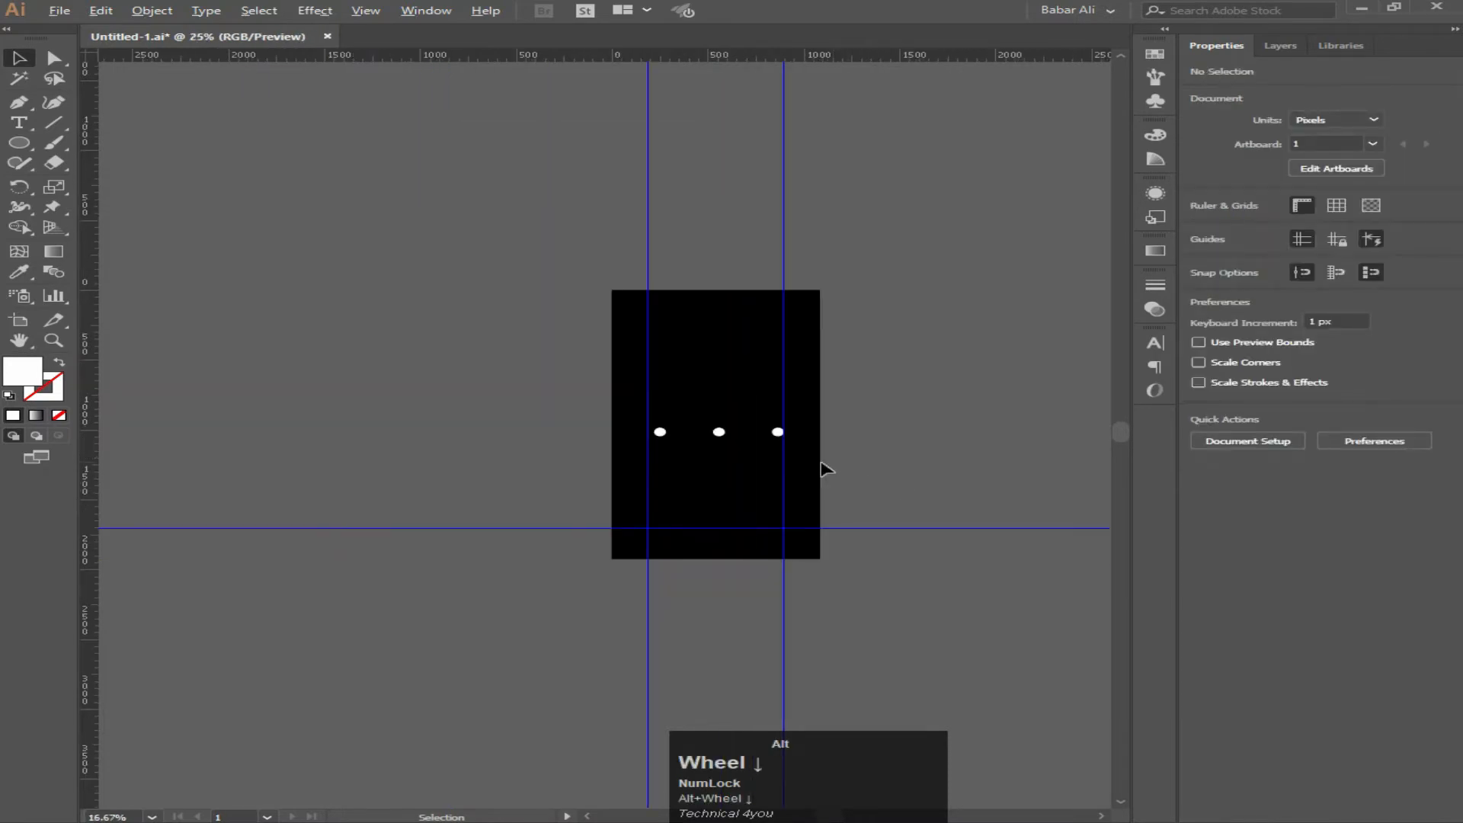
{"action": "scroll", "coordinate": [823, 467], "scroll_direction": "up", "scroll_amount": 3}
{"action": "left_click", "coordinate": [754, 372]}
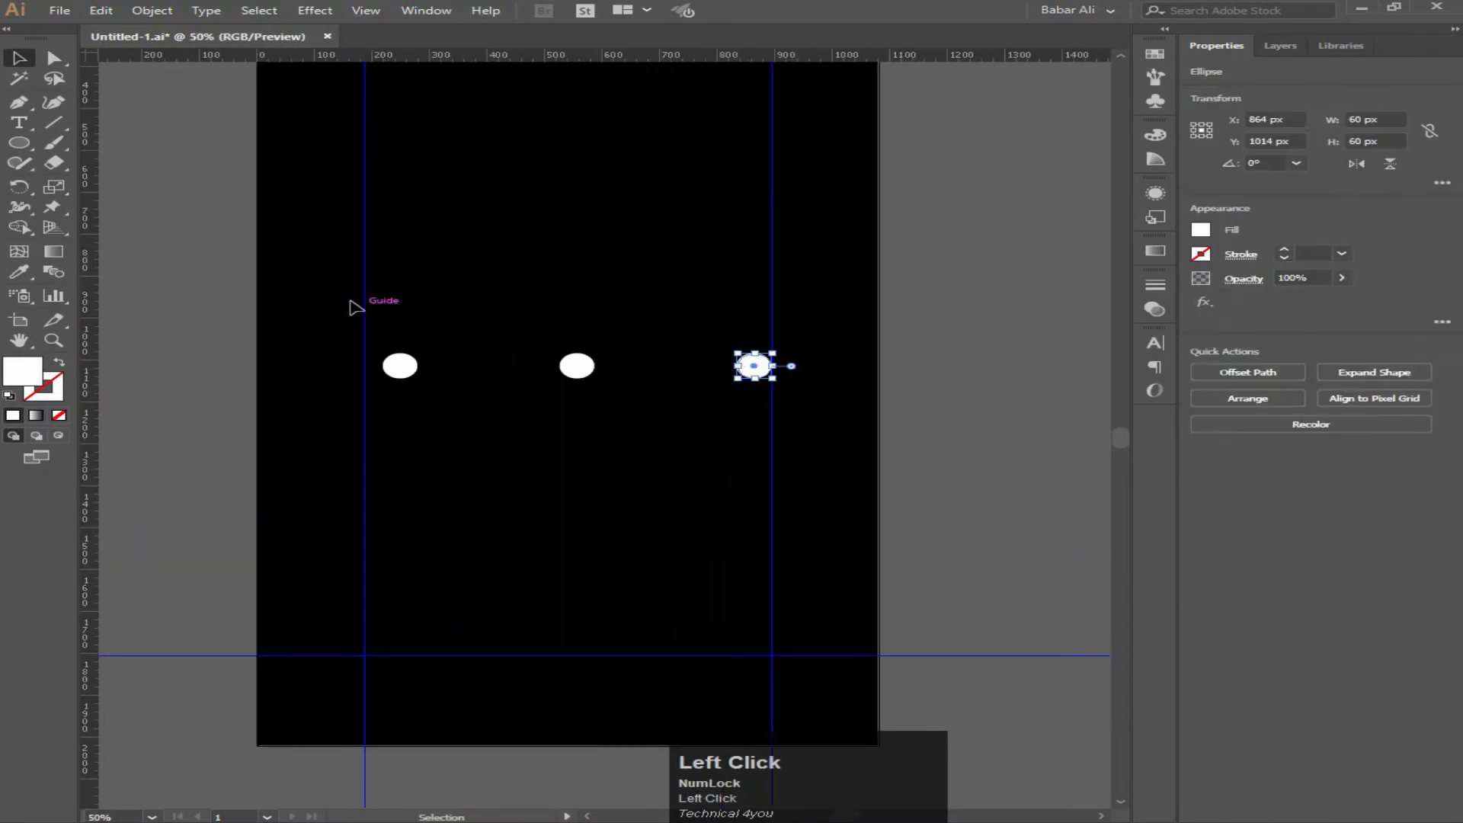
{"action": "left_click_drag", "start_coordinate": [345, 302], "coordinate": [899, 426]}
{"action": "mouse_move", "coordinate": [767, 354]}
{"action": "left_mouse_down"}
{"action": "mouse_move", "coordinate": [725, 359]}
{"action": "mouse_move", "coordinate": [752, 358]}
{"action": "mouse_move", "coordinate": [741, 356]}
{"action": "left_mouse_up"}
{"action": "left_click", "coordinate": [931, 364]}
Select the row of three circles and group it.
{"action": "scroll", "coordinate": [937, 369], "scroll_direction": "down", "scroll_amount": 2}
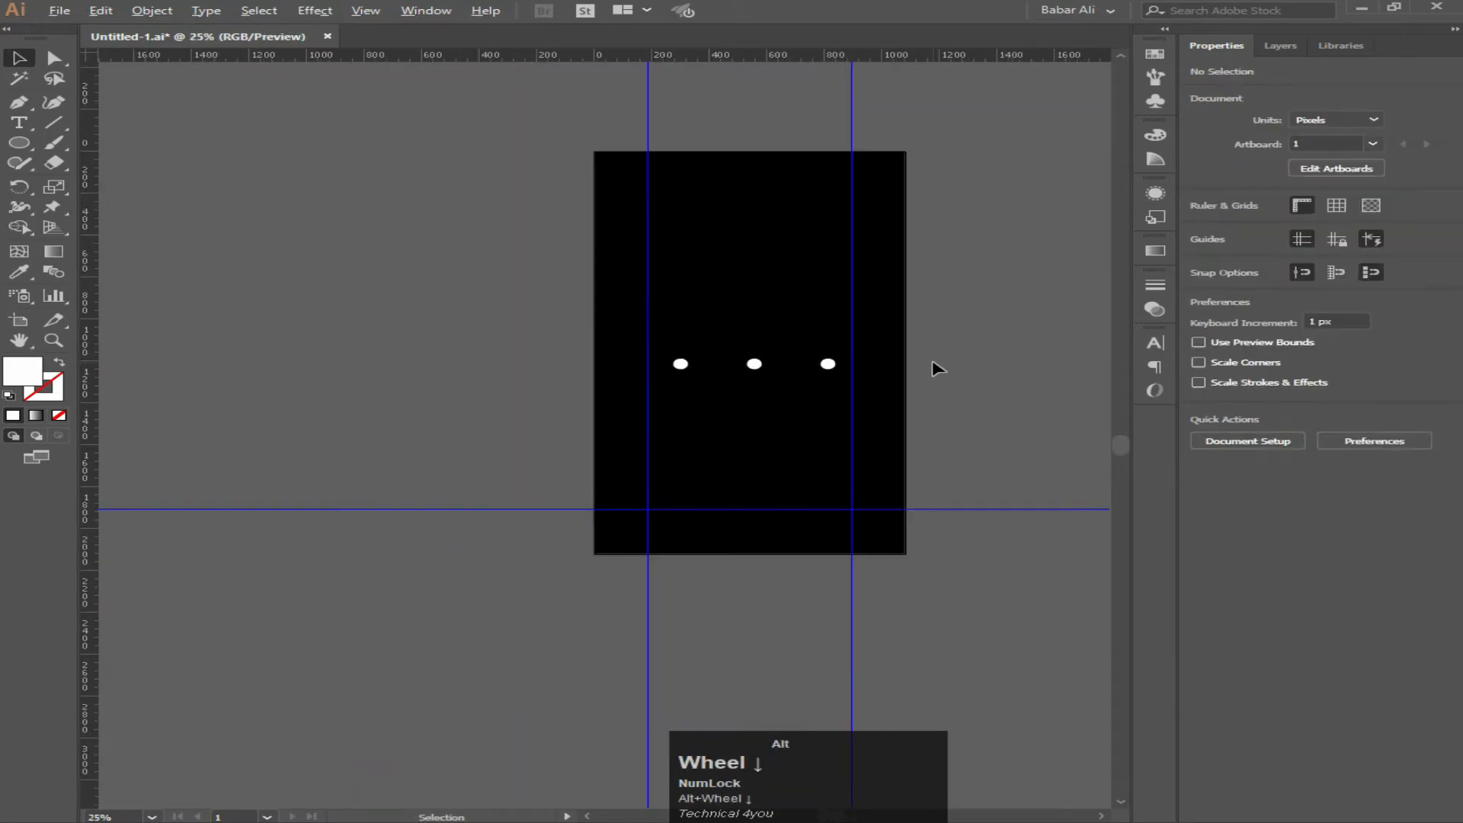
{"action": "left_click_drag", "start_coordinate": [934, 366], "coordinate": [901, 368]}
{"action": "scroll", "coordinate": [791, 427], "scroll_direction": "up", "scroll_amount": 1}
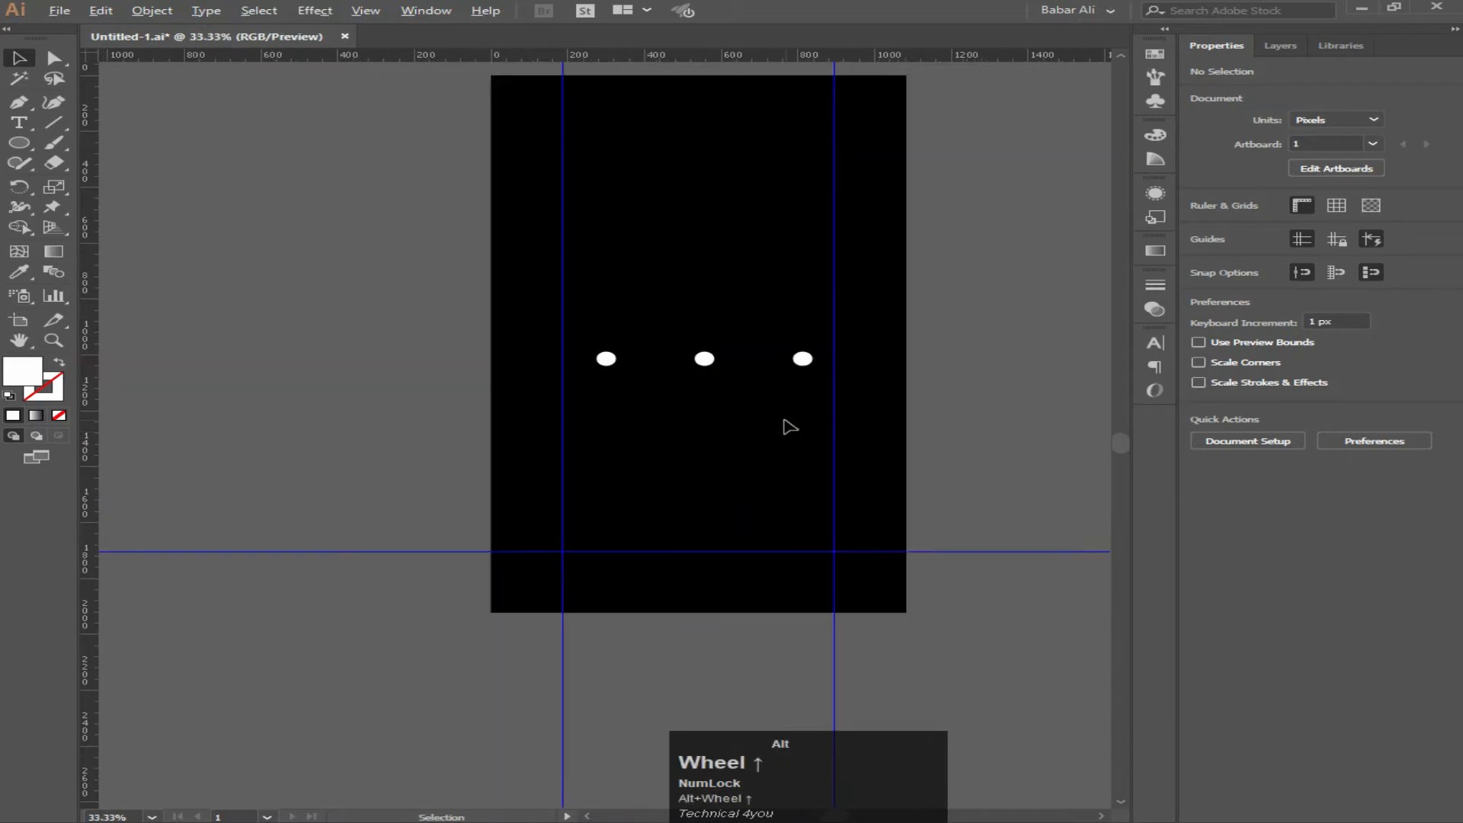
{"action": "left_click", "coordinate": [804, 358]}
{"action": "left_click_drag", "start_coordinate": [590, 336], "coordinate": [875, 418]}
{"action": "left_click_drag", "start_coordinate": [803, 358], "coordinate": [802, 358]}
{"action": "right_click", "coordinate": [802, 358]}
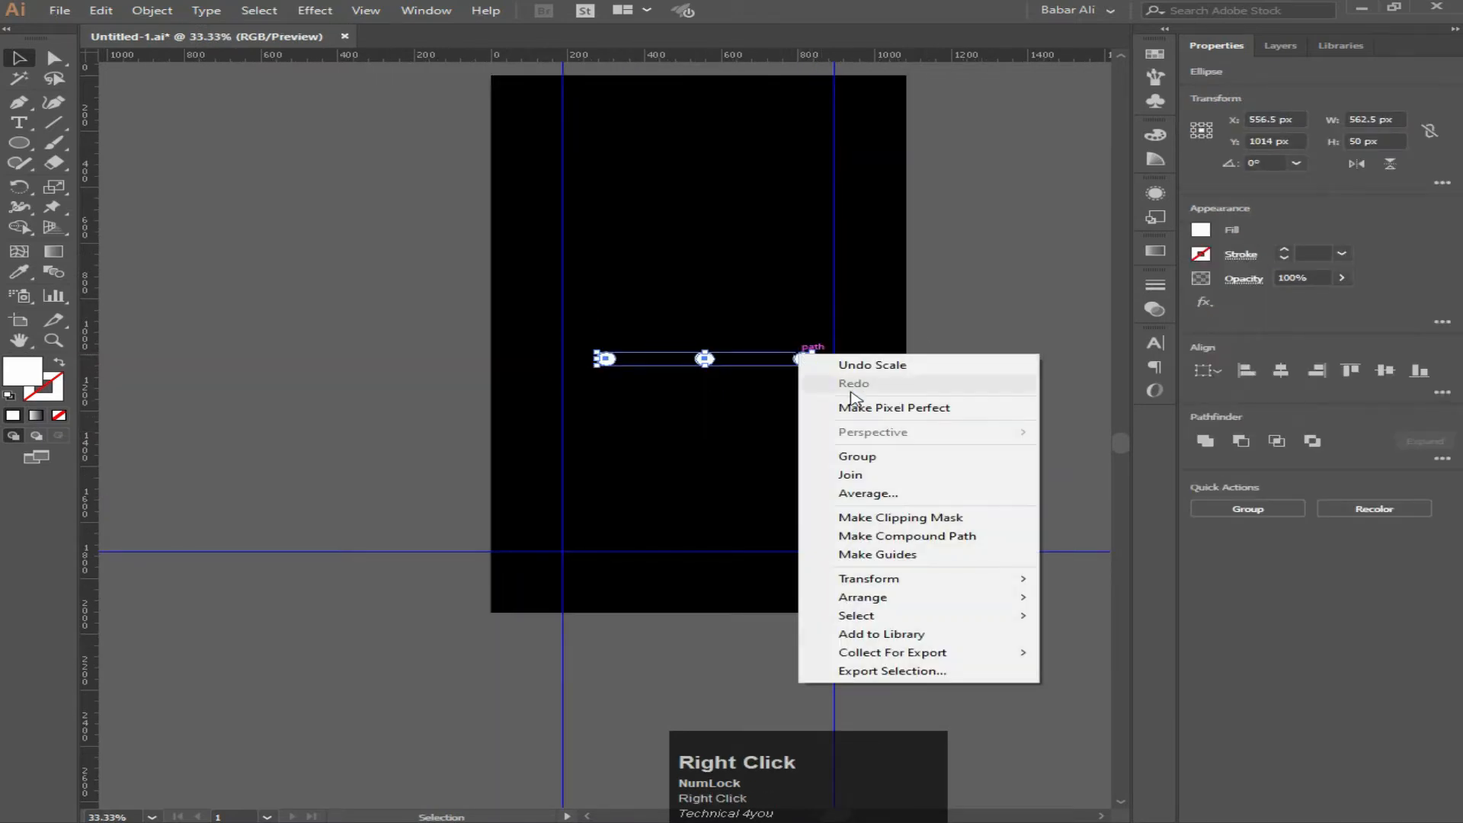
{"action": "left_click", "coordinate": [876, 457]}
{"action": "left_click", "coordinate": [911, 421]}
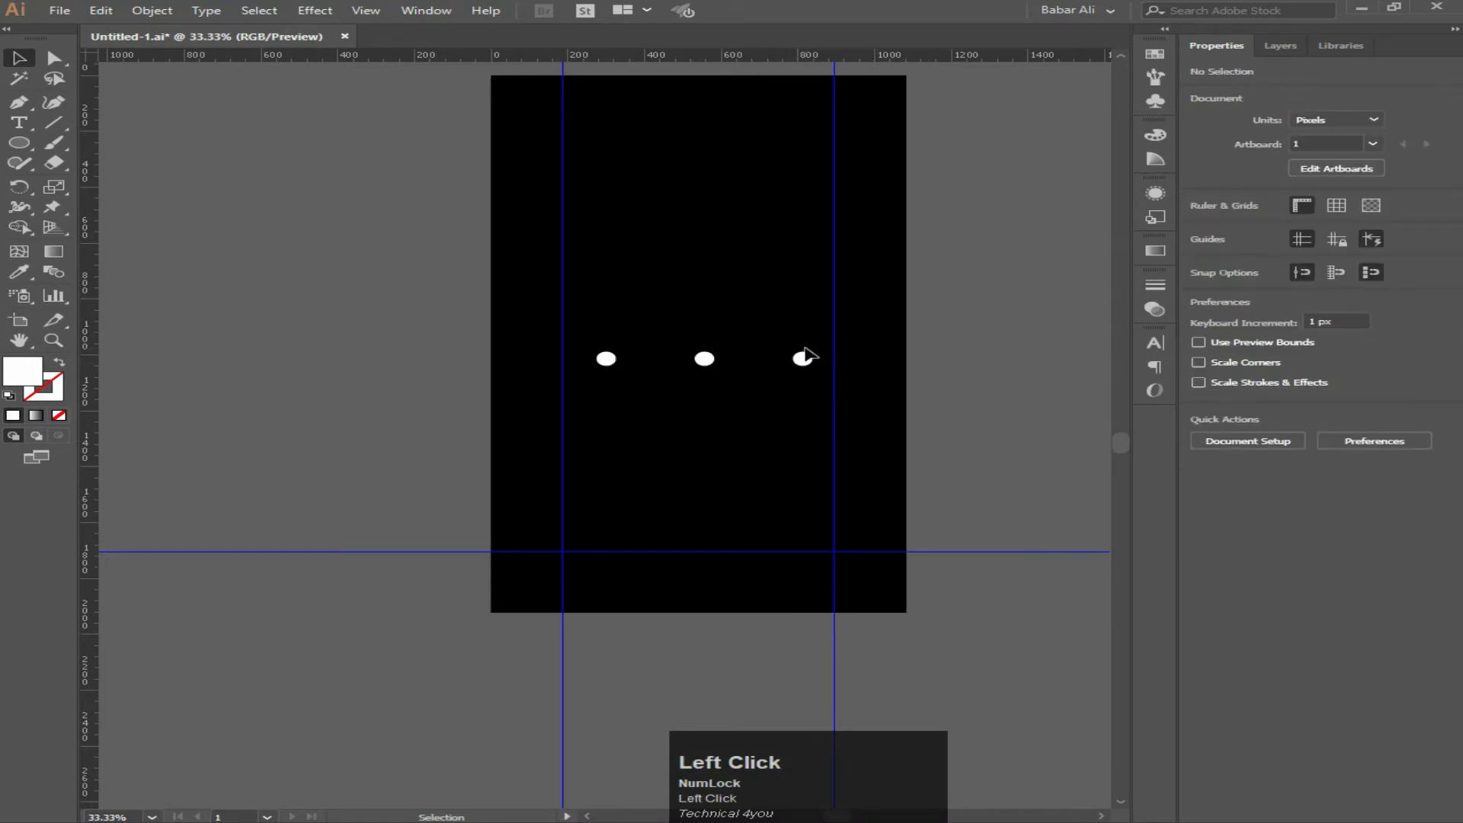
Scale the grouped row proportionally about its centre to about 513 × 45.6 px.
{"action": "left_click", "coordinate": [806, 357]}
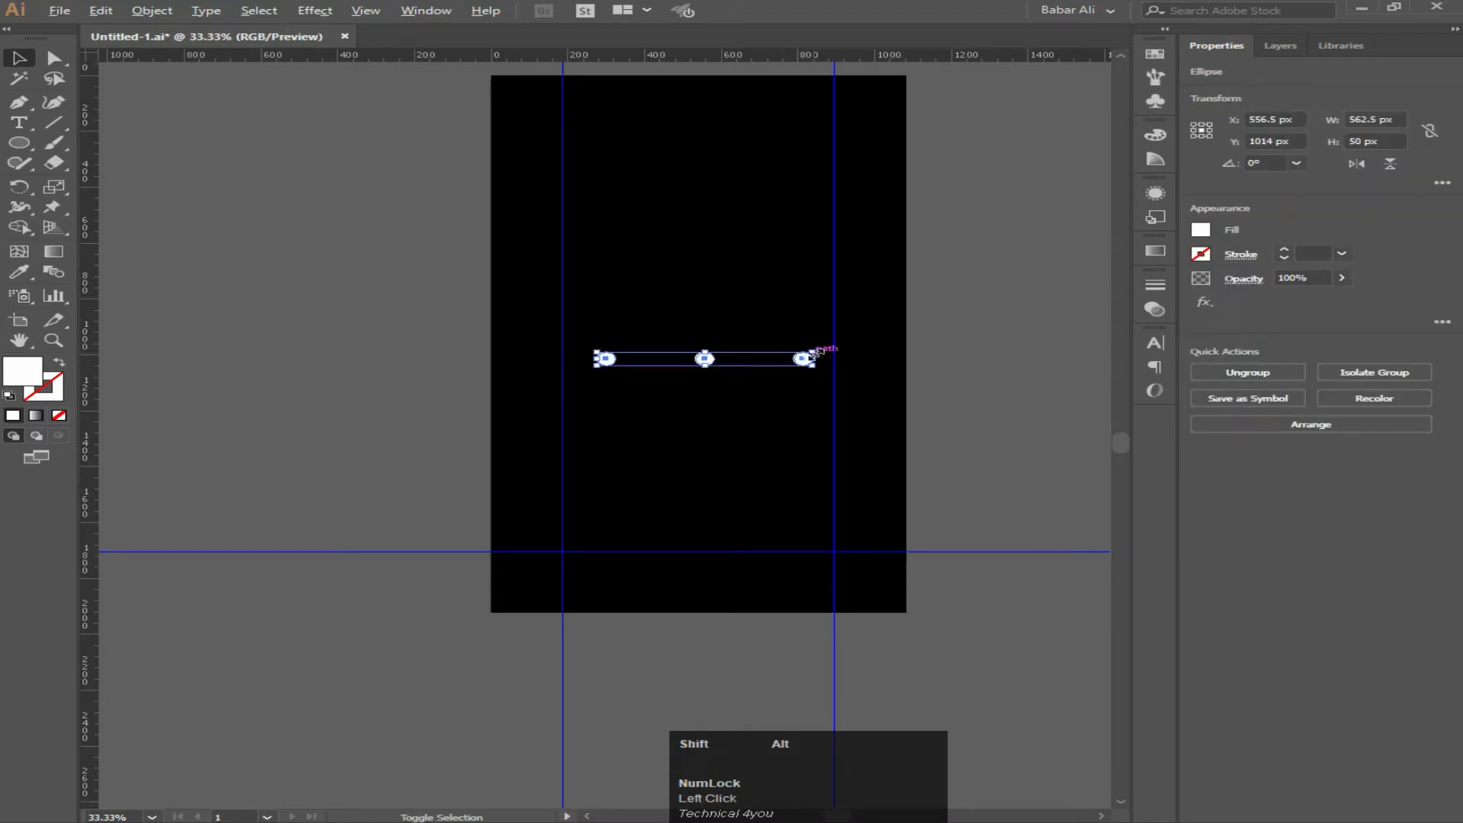
{"action": "left_click_drag", "start_coordinate": [811, 353], "coordinate": [803, 353]}
{"action": "left_click", "coordinate": [900, 368]}
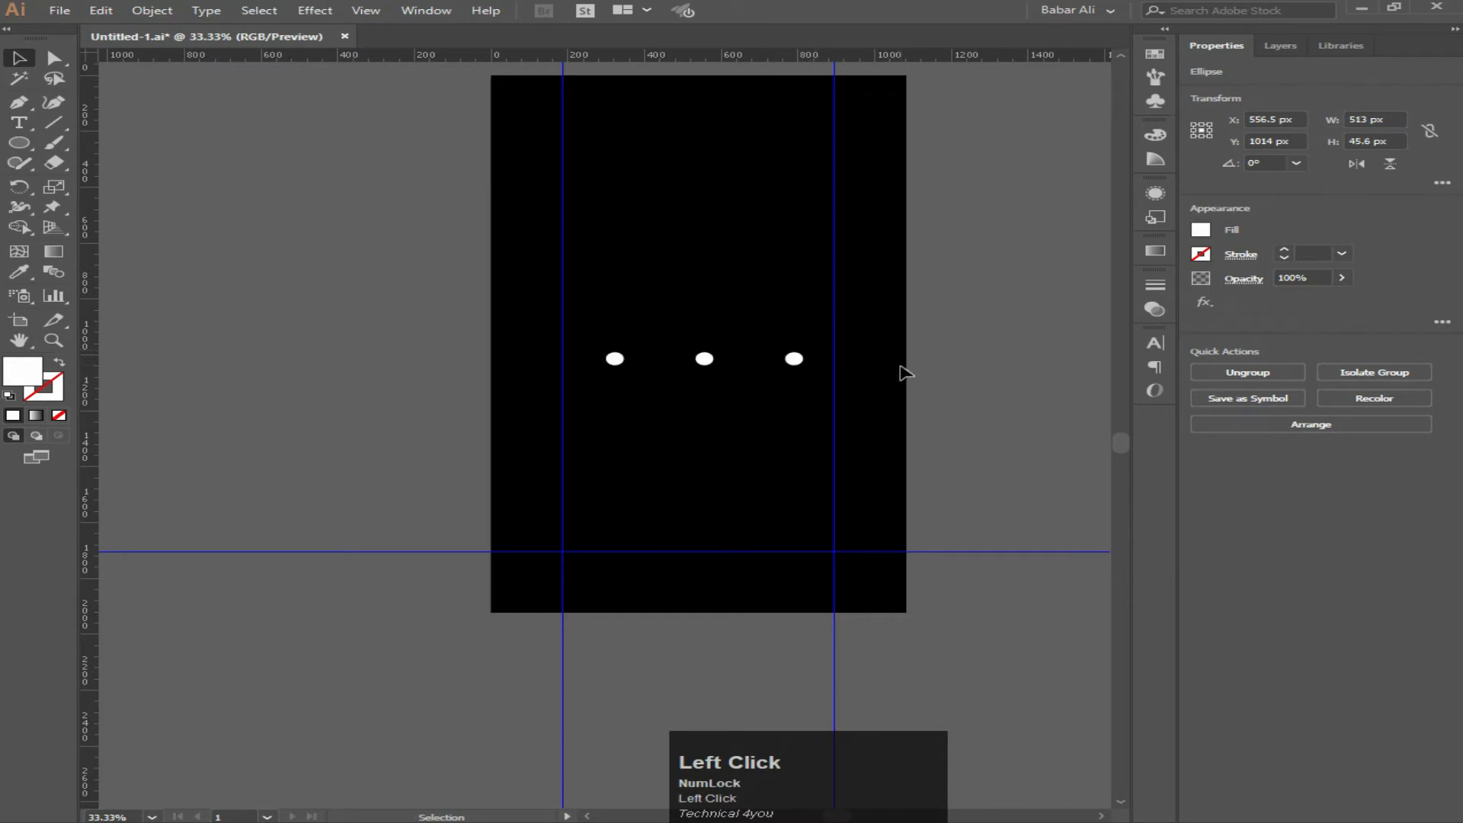
Duplicate the circle row about 248 px straight down and repeat the copy to form a three-by-three grid.
{"action": "left_click_drag", "start_coordinate": [822, 409], "coordinate": [849, 356]}
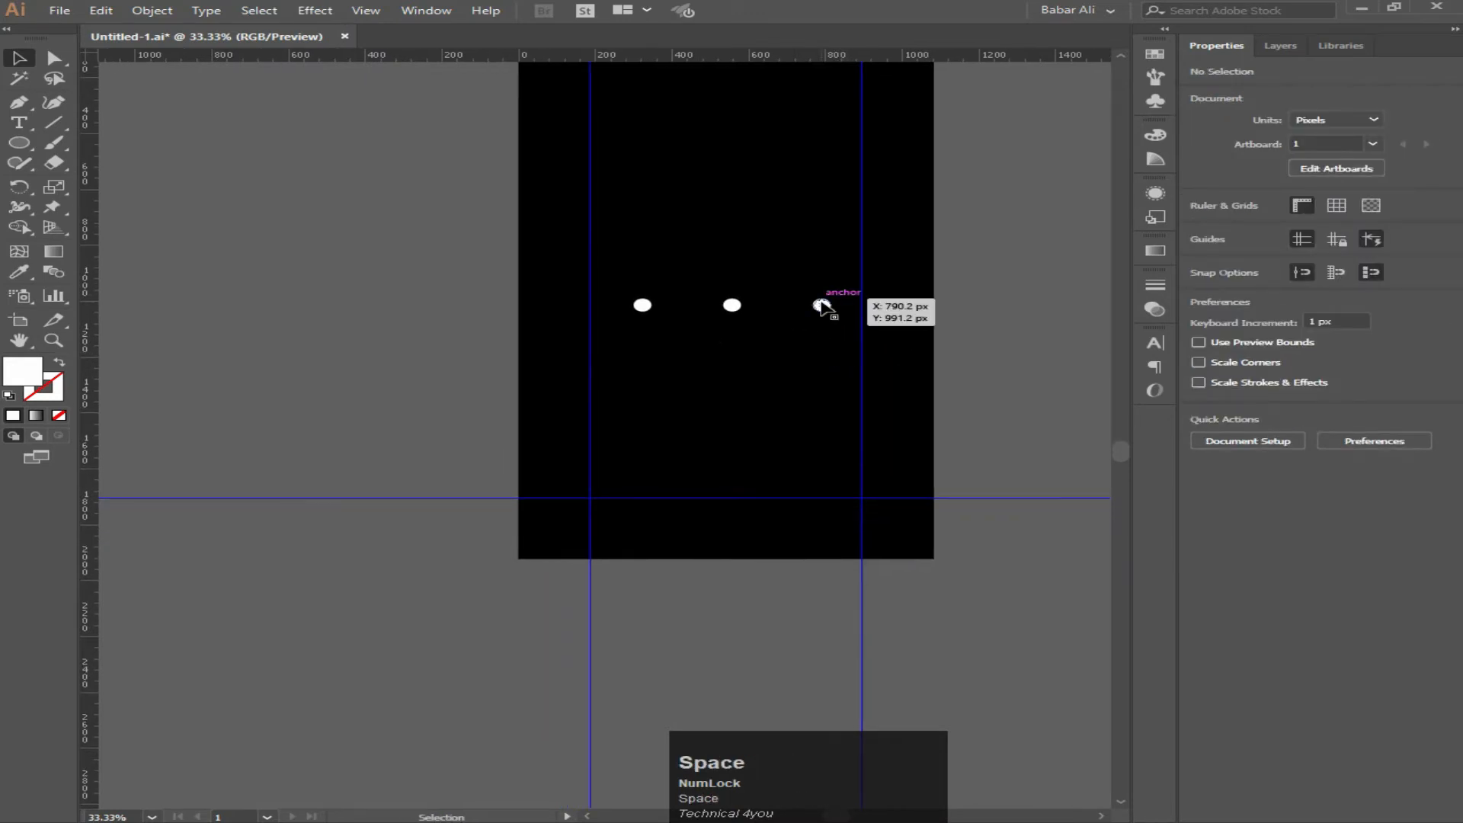
{"action": "left_click_drag", "start_coordinate": [822, 305], "coordinate": [822, 374]}
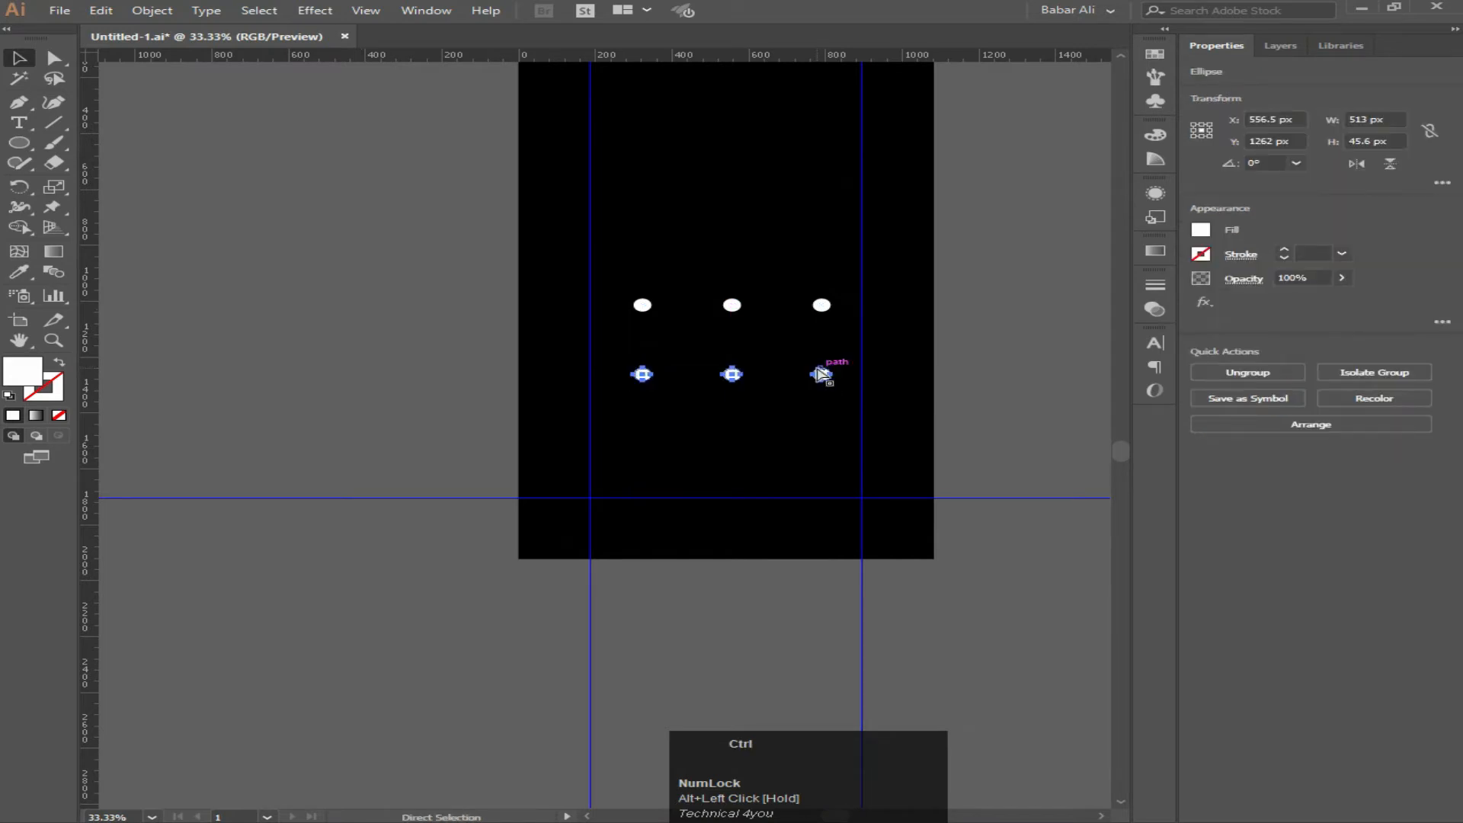
{"action": "key", "text": "ctrl+d"}
{"action": "left_click", "coordinate": [998, 412]}
Move all nine circles down until the bottom row rests on the horizontal guide, and undo the stray last move.
{"action": "left_click_drag", "start_coordinate": [1001, 369], "coordinate": [943, 424]}
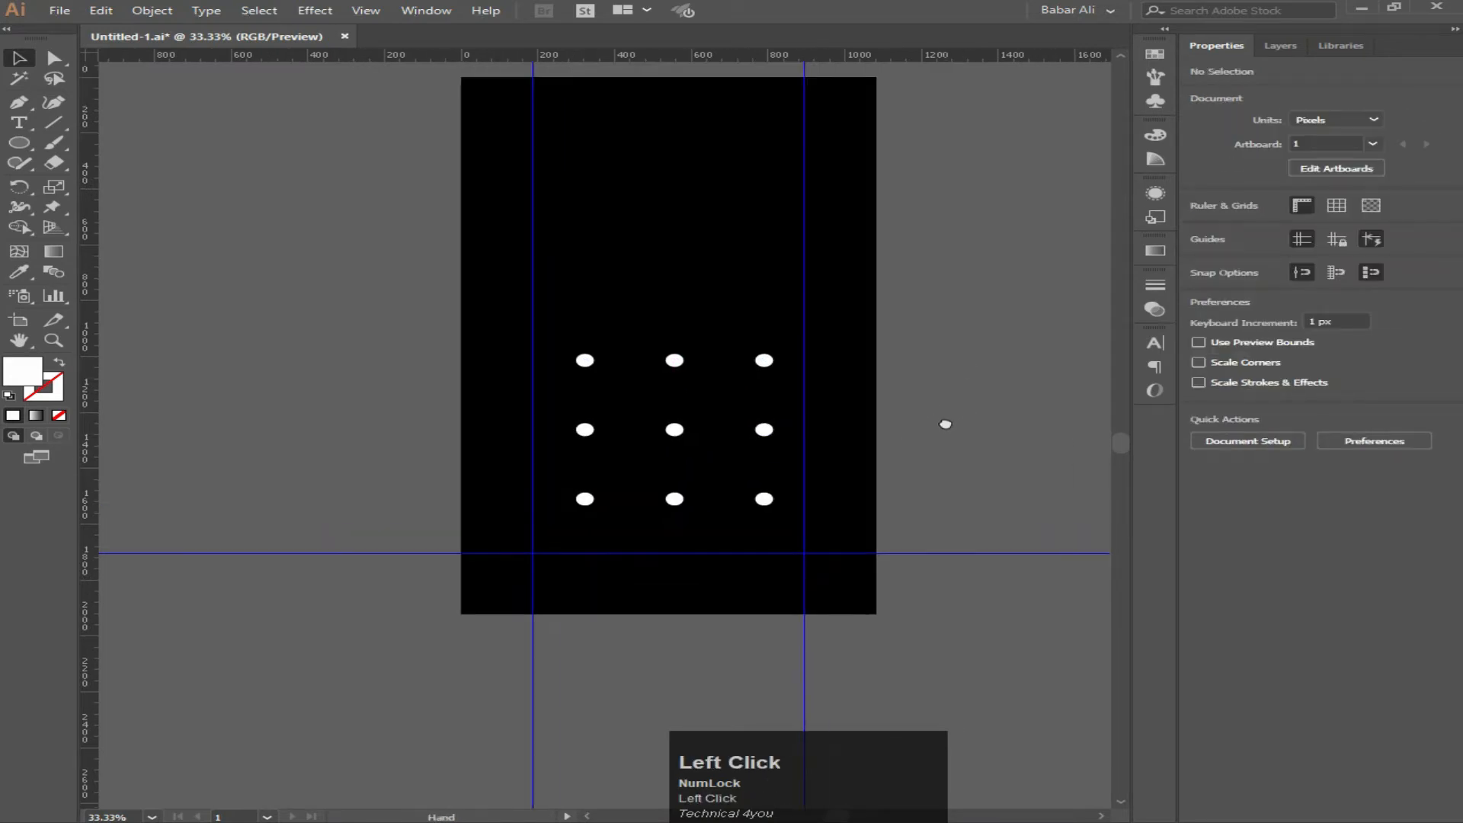
{"action": "left_click_drag", "start_coordinate": [531, 308], "coordinate": [773, 537]}
{"action": "left_click", "coordinate": [867, 485]}
{"action": "key", "text": "ctrl+z"}
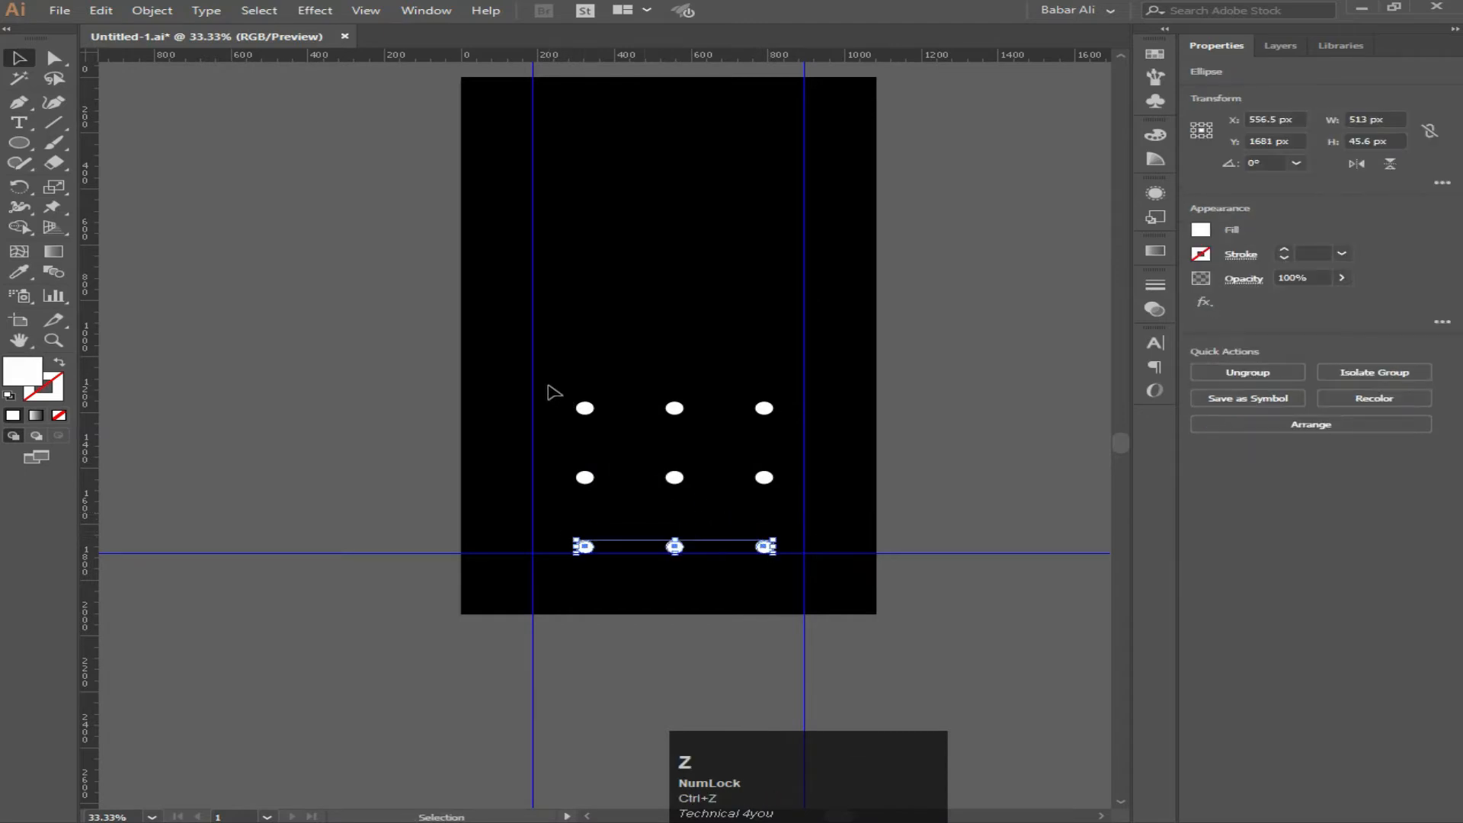
Group the three circle rows and move the grid slightly up, just above the horizontal guide.
{"action": "left_click_drag", "start_coordinate": [548, 391], "coordinate": [764, 547]}
{"action": "right_click", "coordinate": [762, 546]}
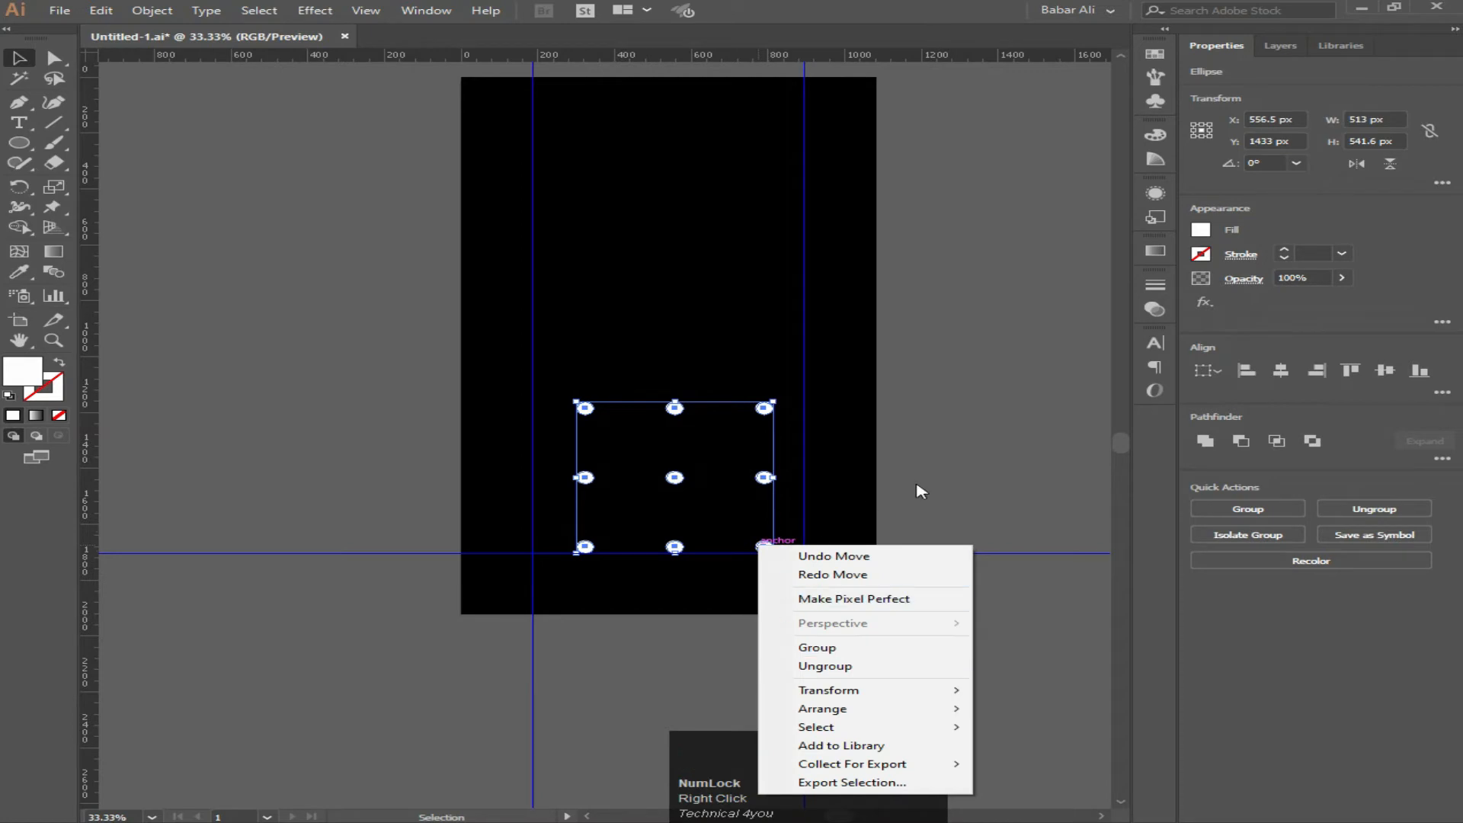
{"action": "left_click", "coordinate": [860, 648]}
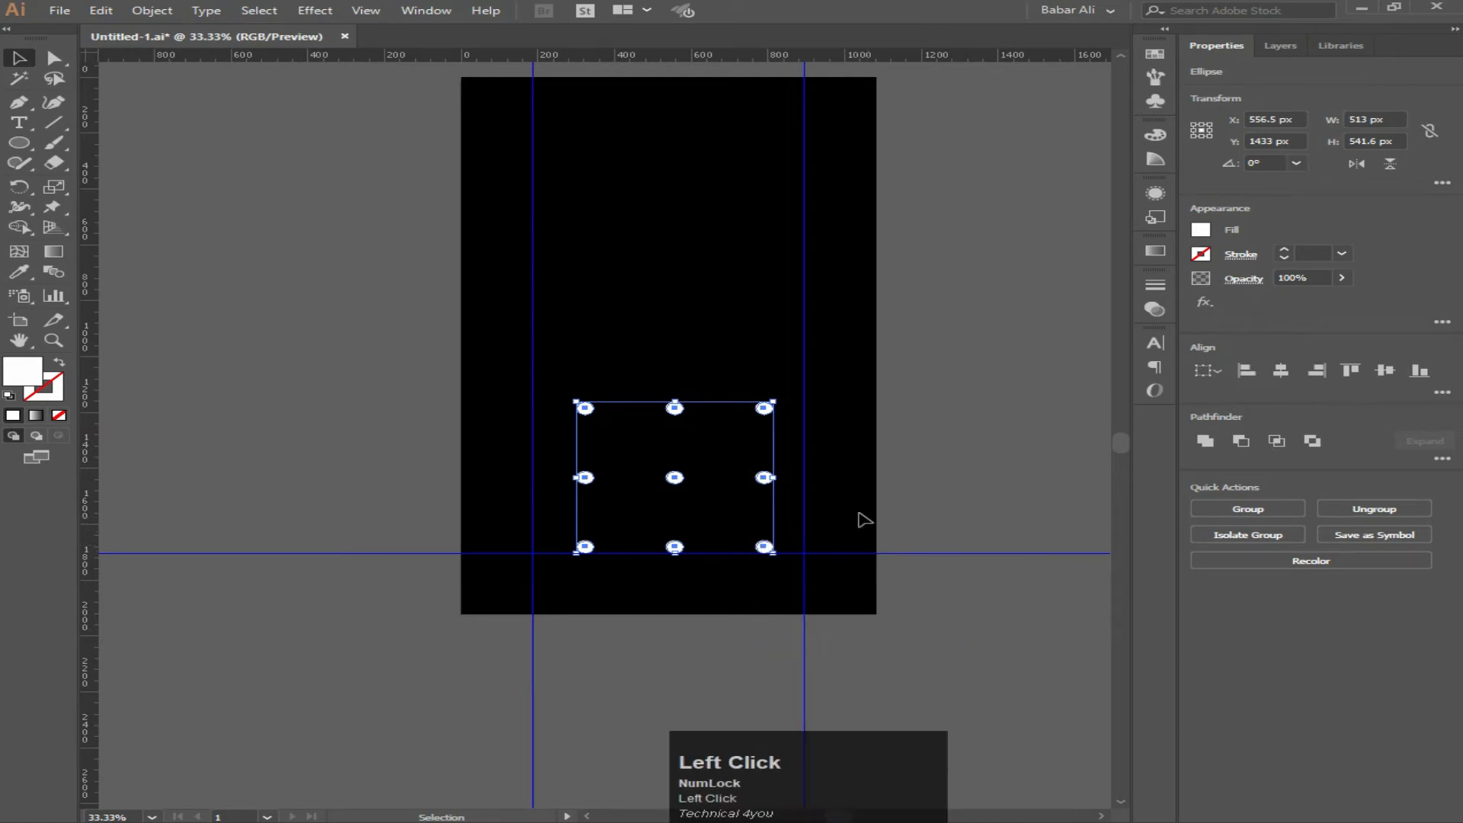
{"action": "left_click_drag", "start_coordinate": [764, 546], "coordinate": [765, 524]}
{"action": "left_click", "coordinate": [888, 503]}
Place a text object centrally above the circle grid and set its fill to white (FFFFFF).
{"action": "scroll", "coordinate": [889, 496], "scroll_direction": "down", "scroll_amount": 2}
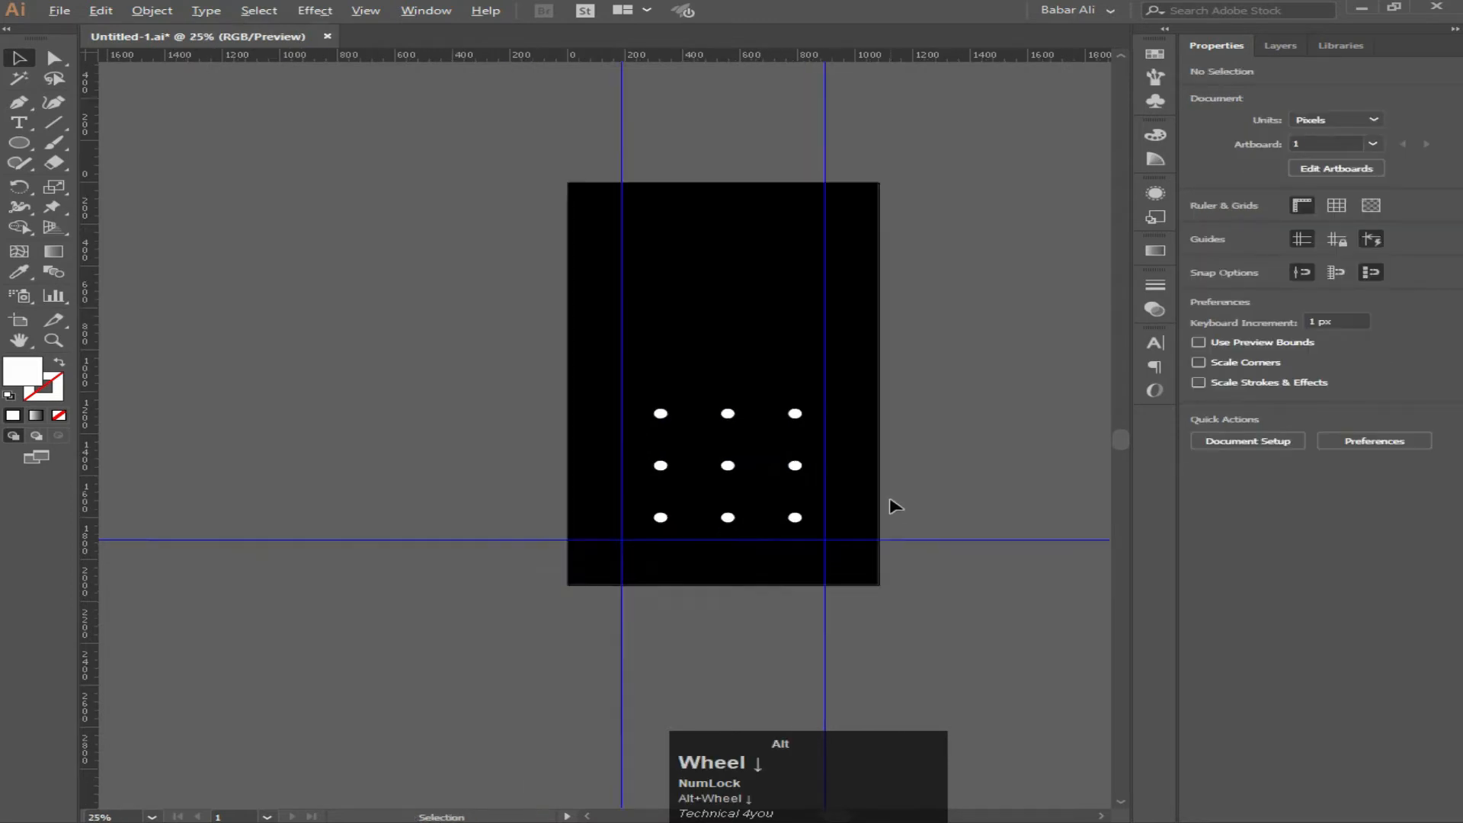
{"action": "left_click_drag", "start_coordinate": [914, 476], "coordinate": [790, 434]}
{"action": "scroll", "coordinate": [737, 455], "scroll_direction": "up", "scroll_amount": 3}
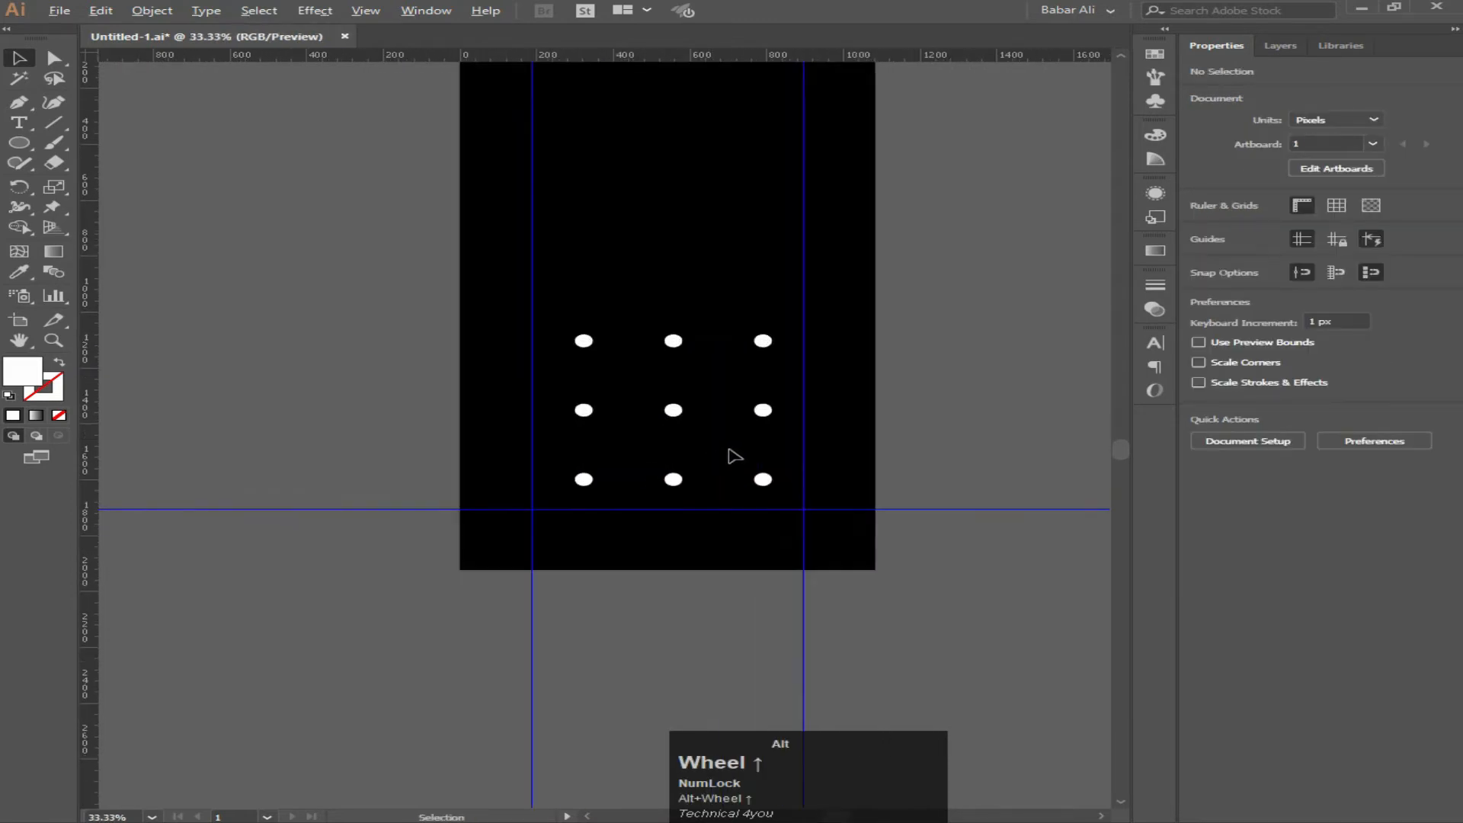
{"action": "left_click_drag", "start_coordinate": [616, 253], "coordinate": [611, 297]}
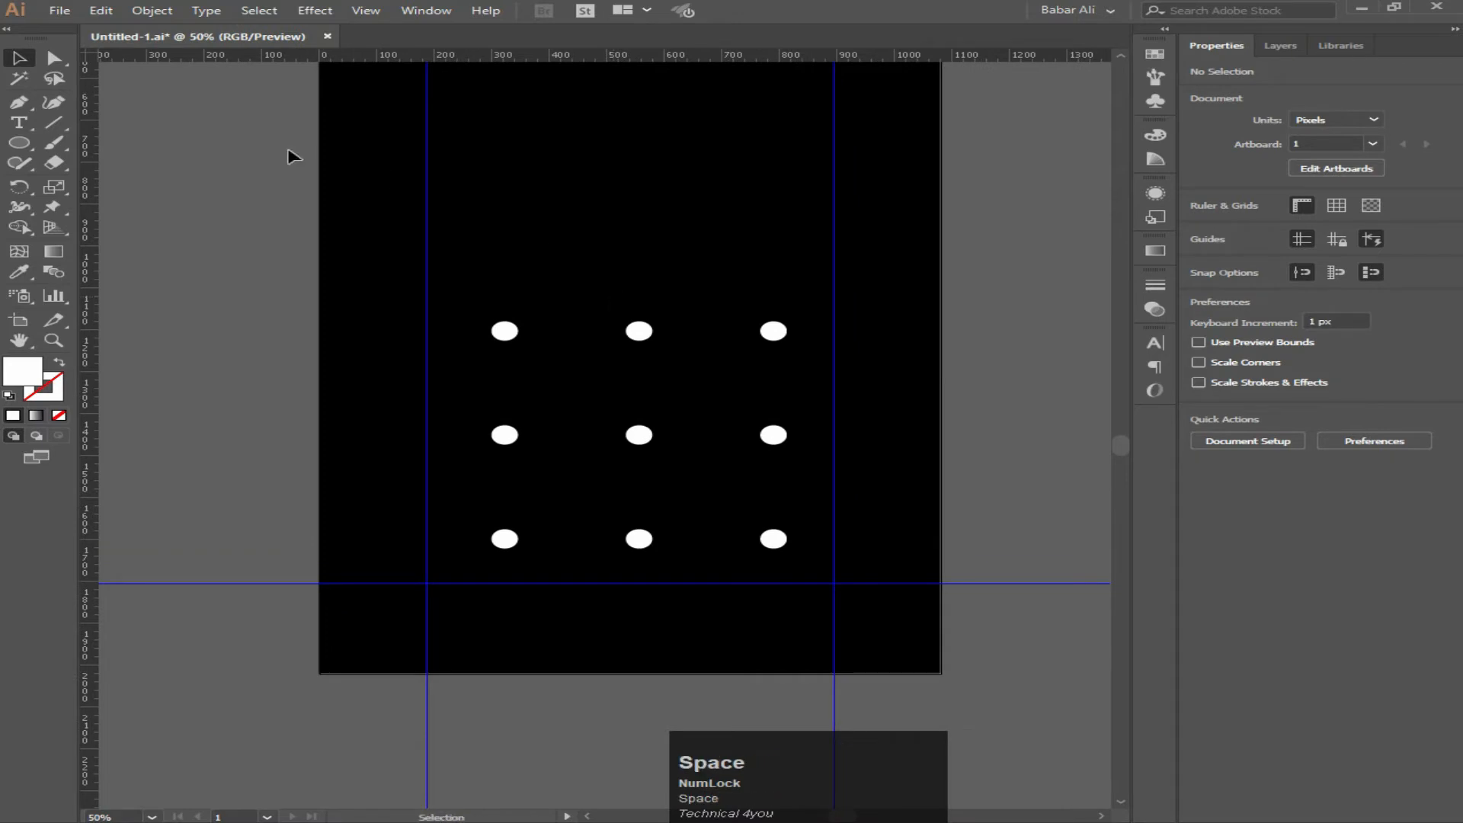
{"action": "left_click", "coordinate": [19, 122]}
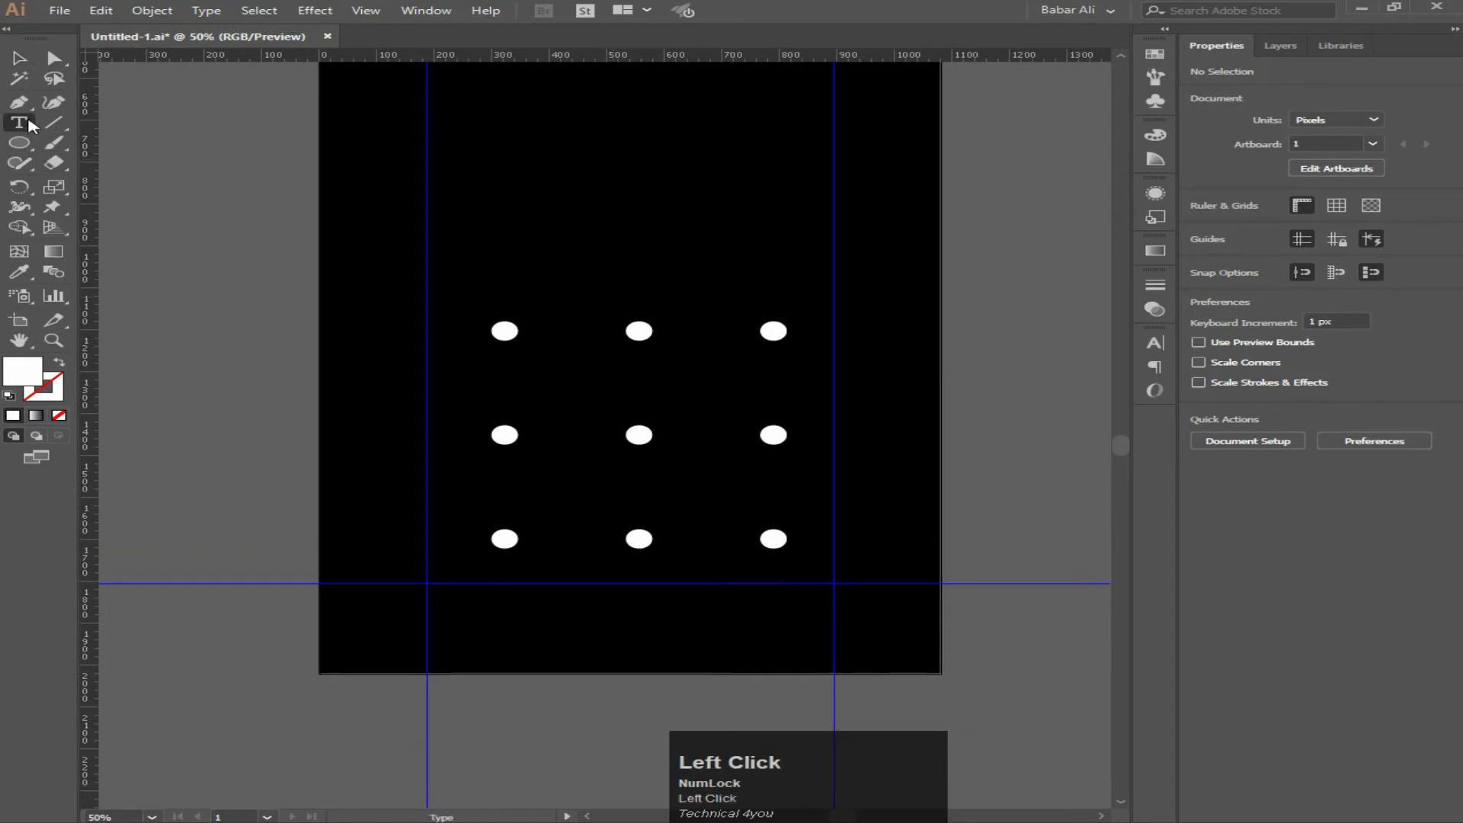
{"action": "left_click", "coordinate": [569, 254]}
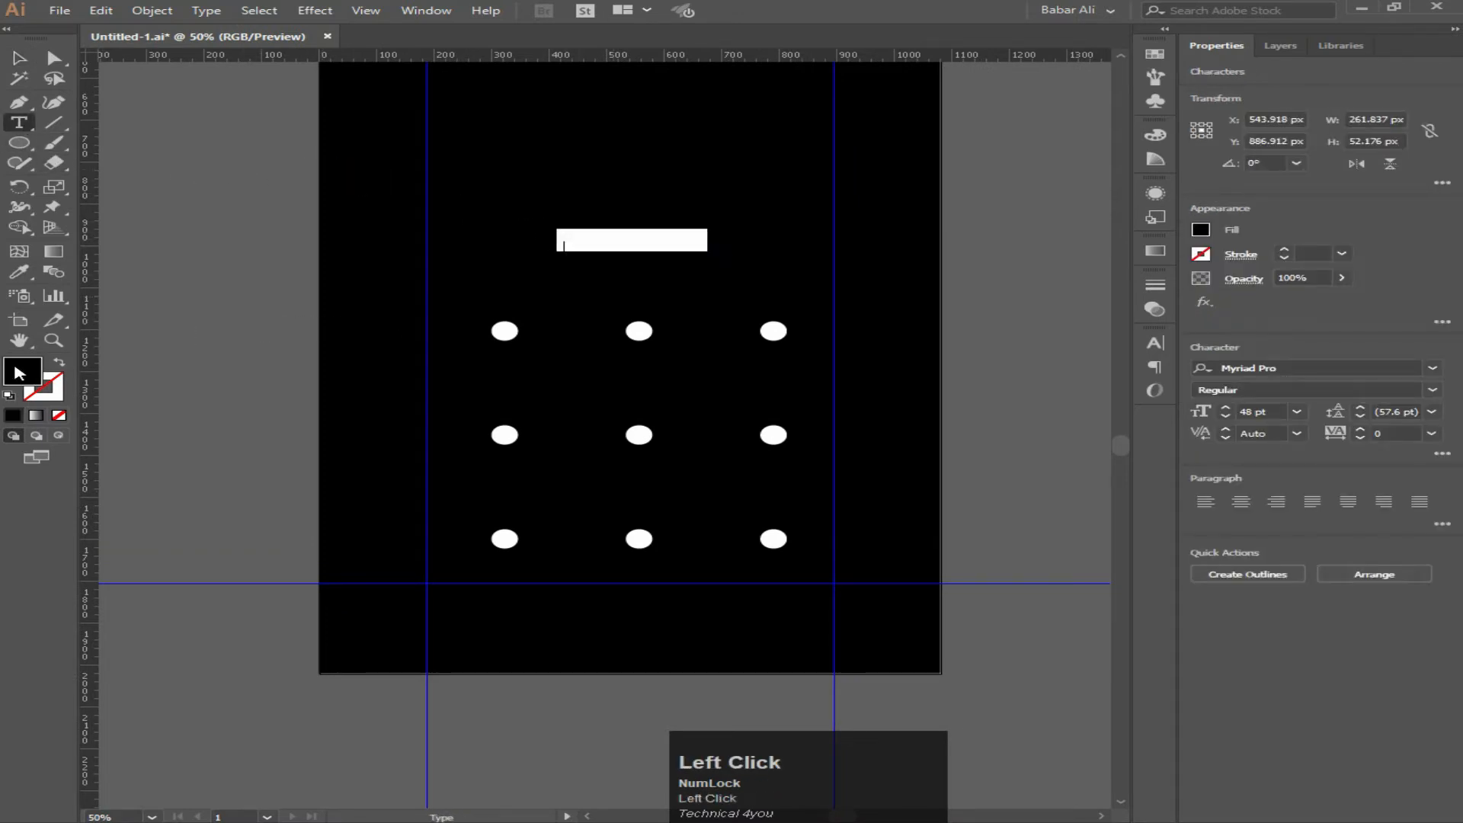
{"action": "double_click", "coordinate": [18, 373]}
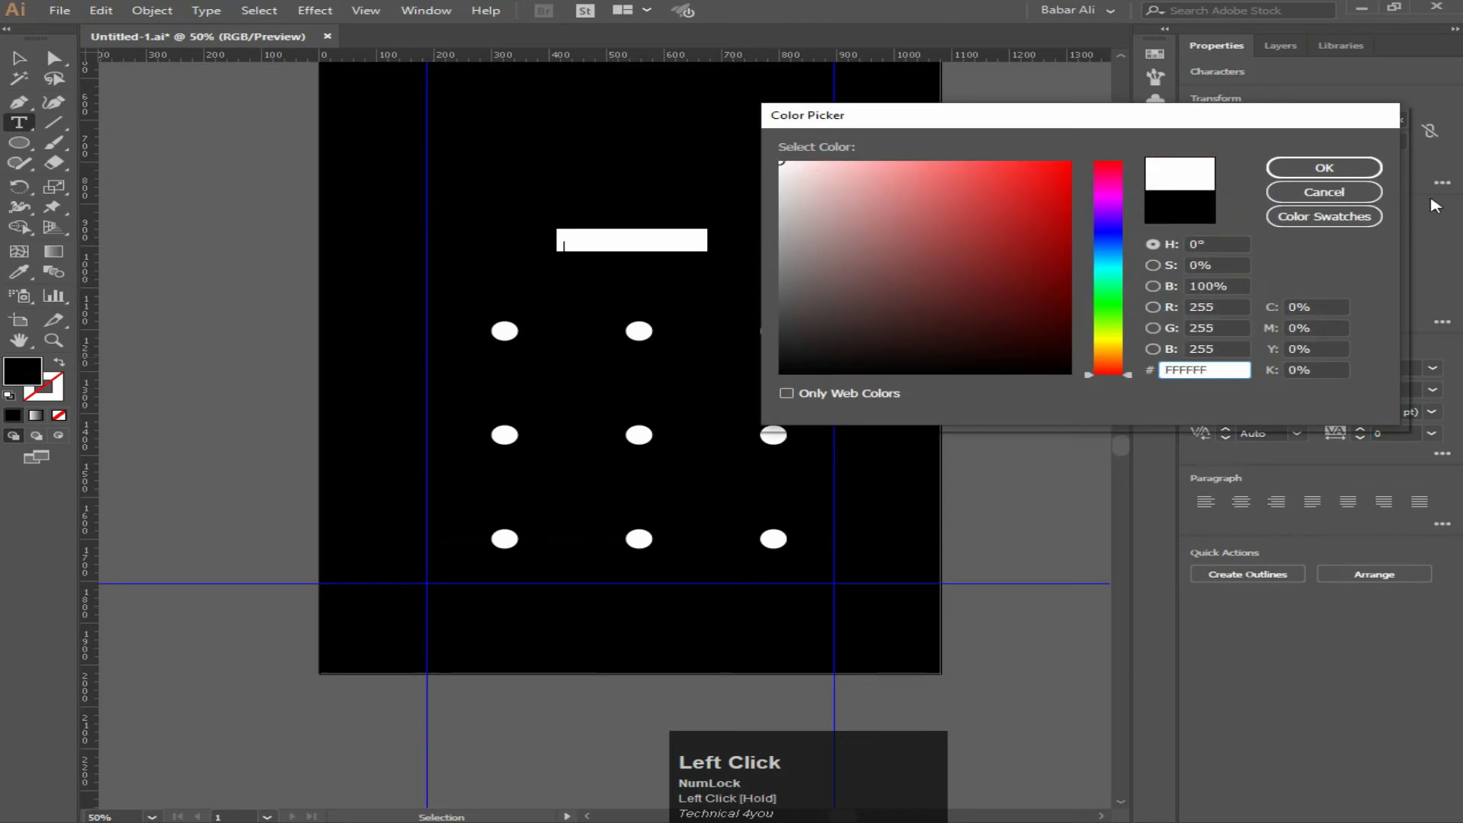
{"action": "left_click", "coordinate": [1363, 169]}
Replace the placeholder text above the circle grid with the caption "Draw Unlock Pattern".
{"action": "key", "text": "Caps_Lock"}
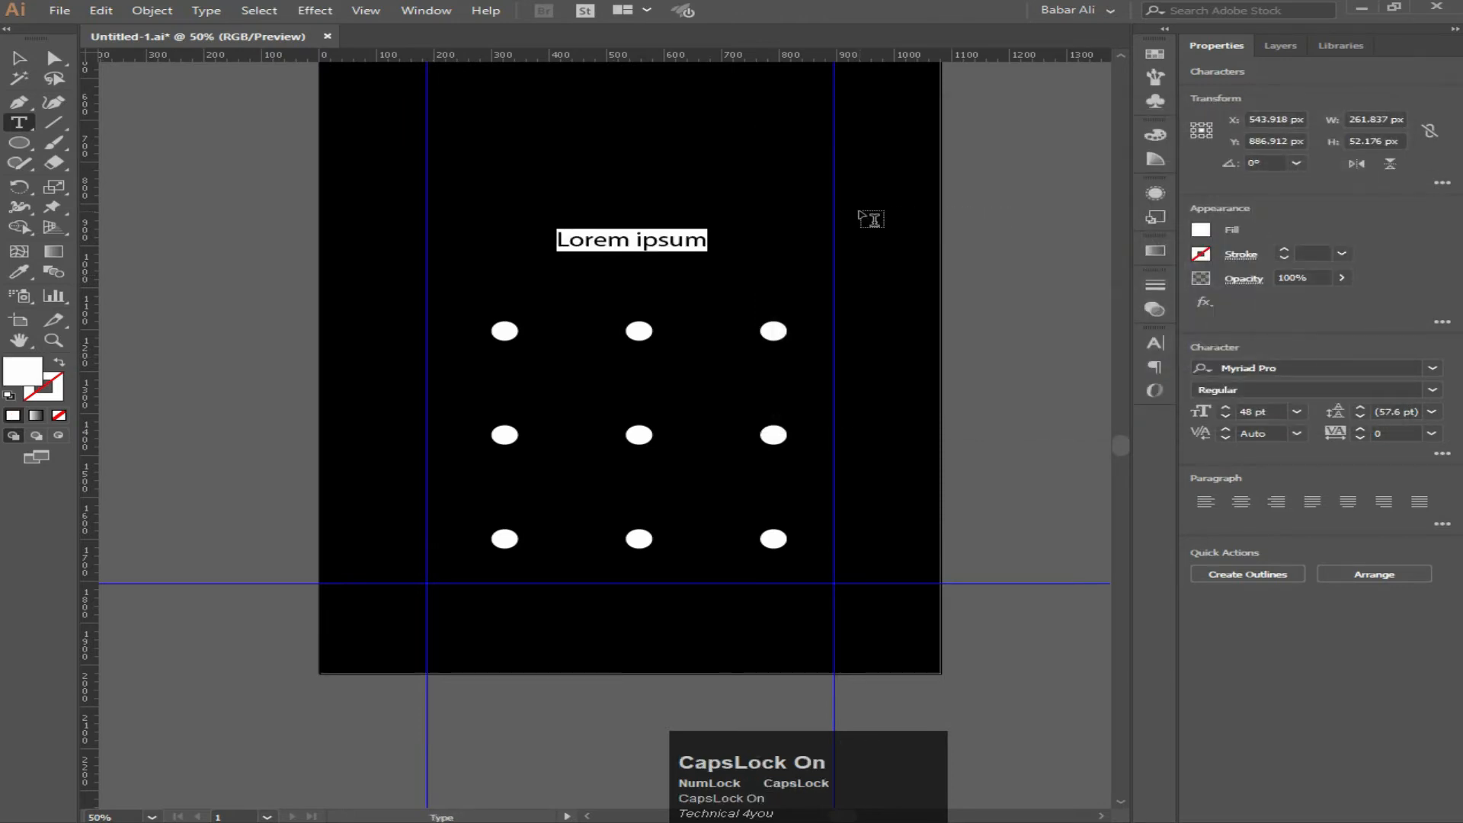
{"action": "type", "text": "R"}
{"action": "key", "text": "BackSpace"}
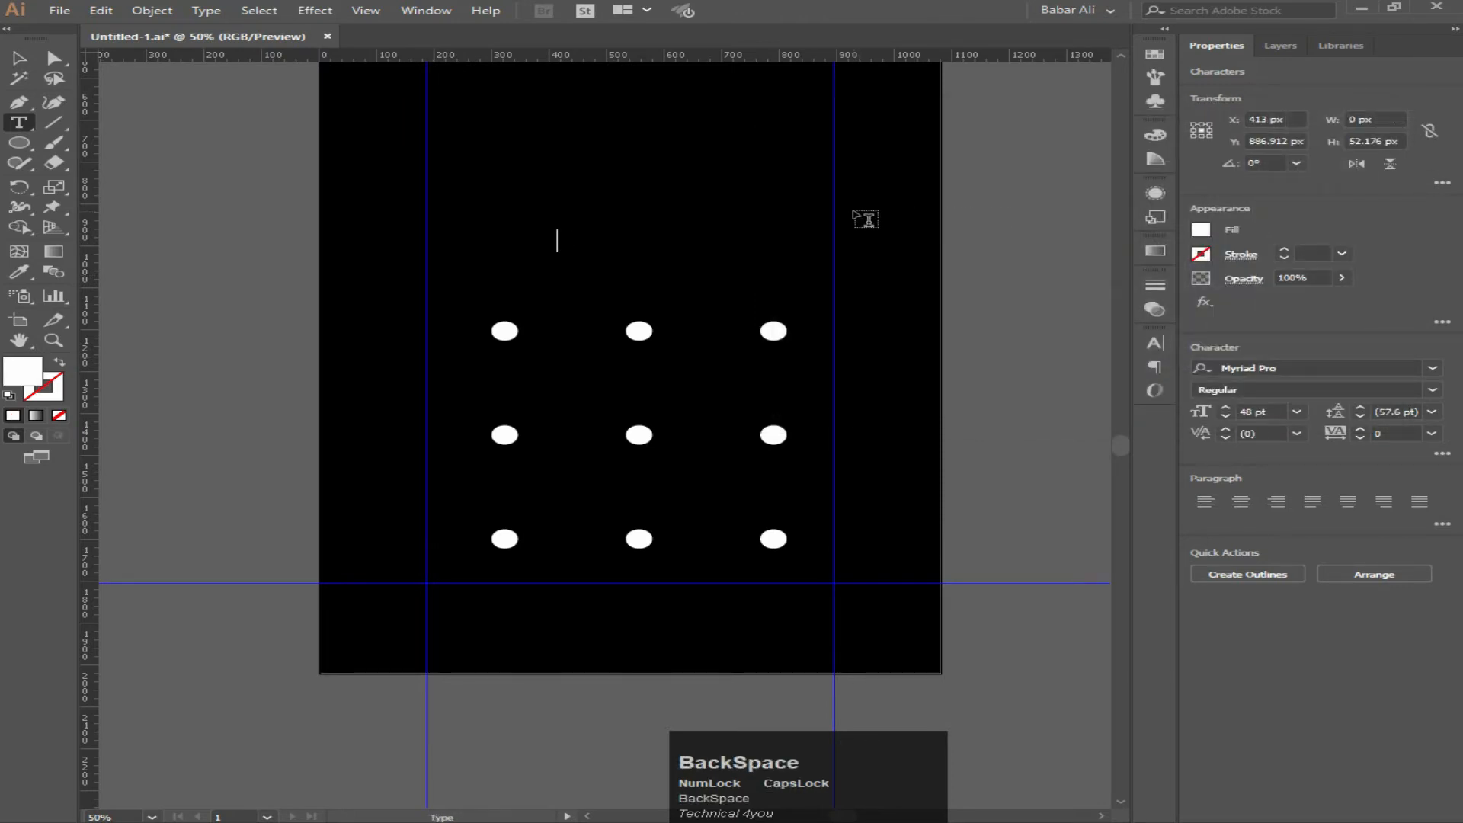
{"action": "type", "text": "D"}
{"action": "key", "text": "Caps_Lock"}
{"action": "type", "text": "raw"}
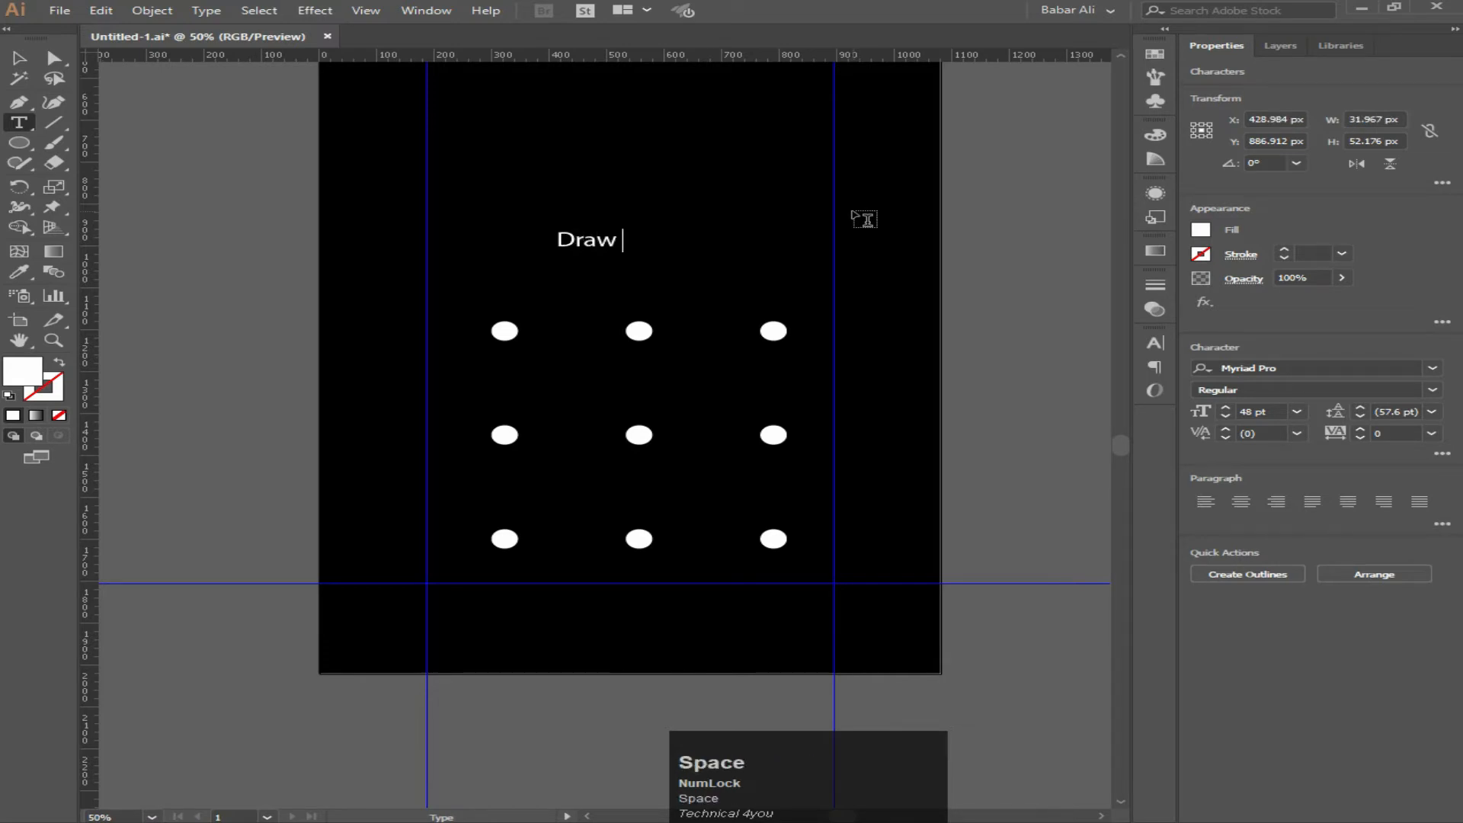
{"action": "key", "text": "Caps_Lock"}
{"action": "type", "text": "U"}
{"action": "key", "text": "Caps_Lock"}
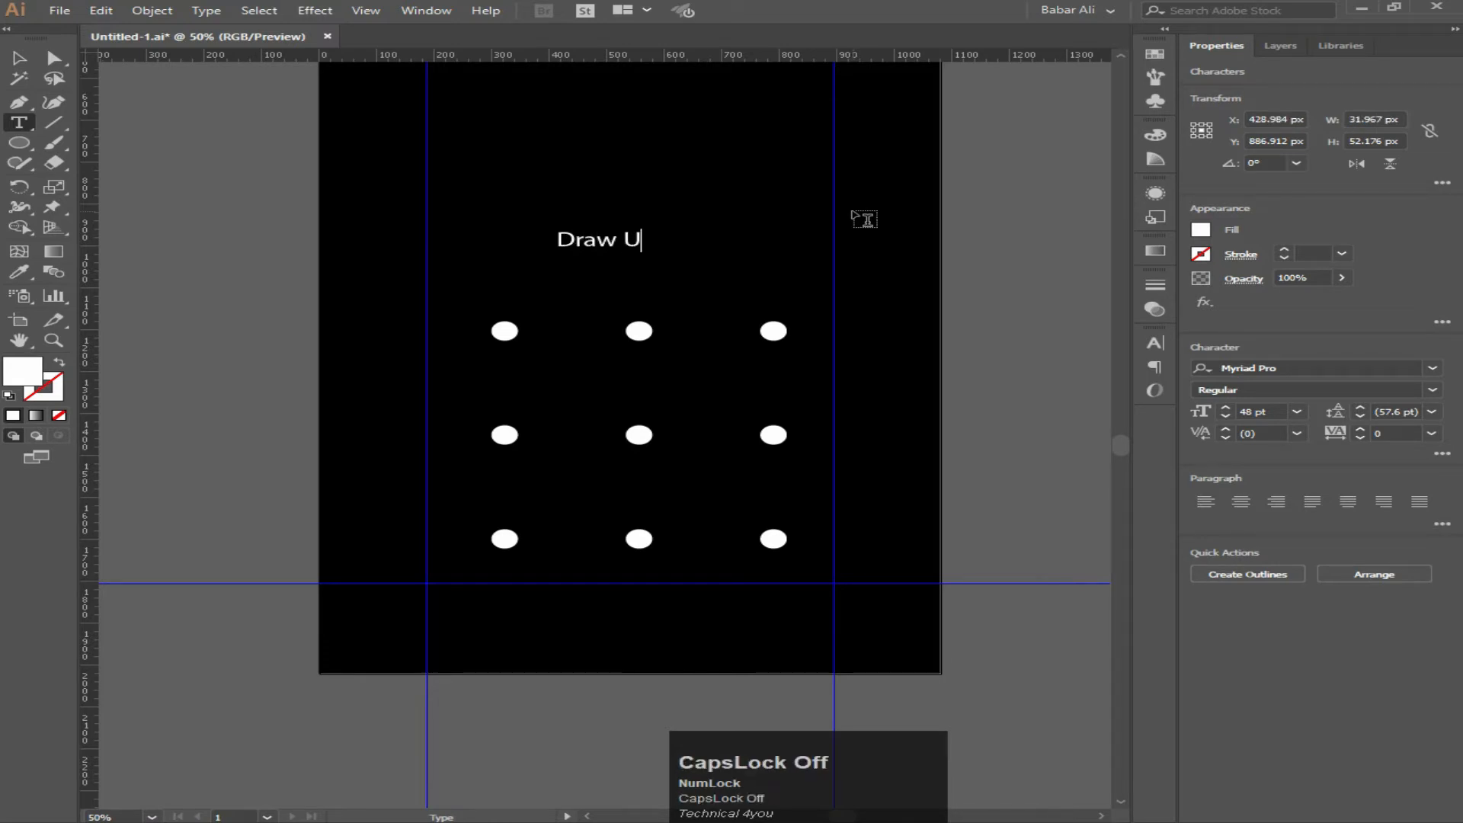
{"action": "type", "text": "nlock"}
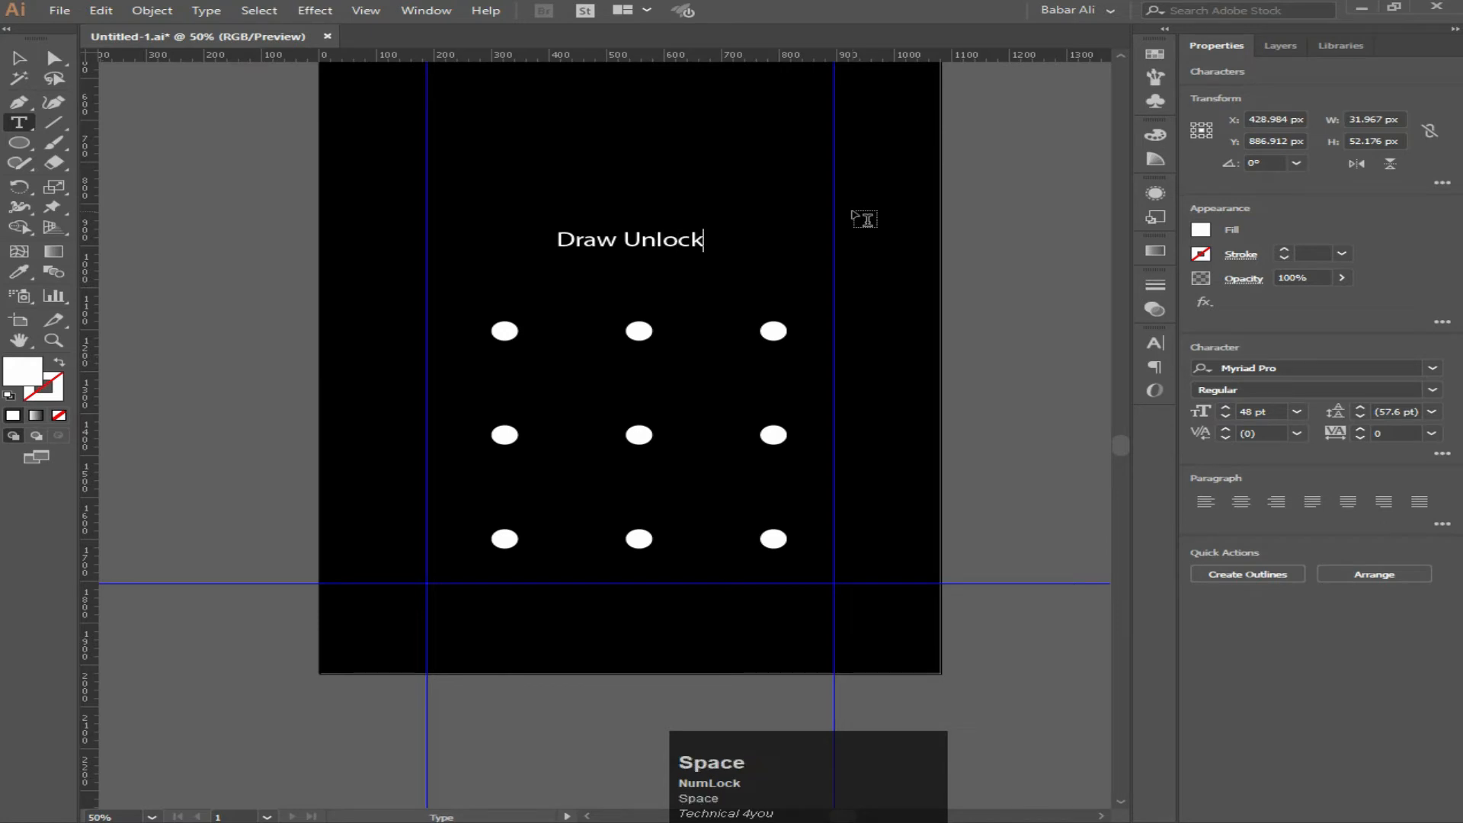
{"action": "key", "text": "Caps_Lock"}
{"action": "type", "text": "P"}
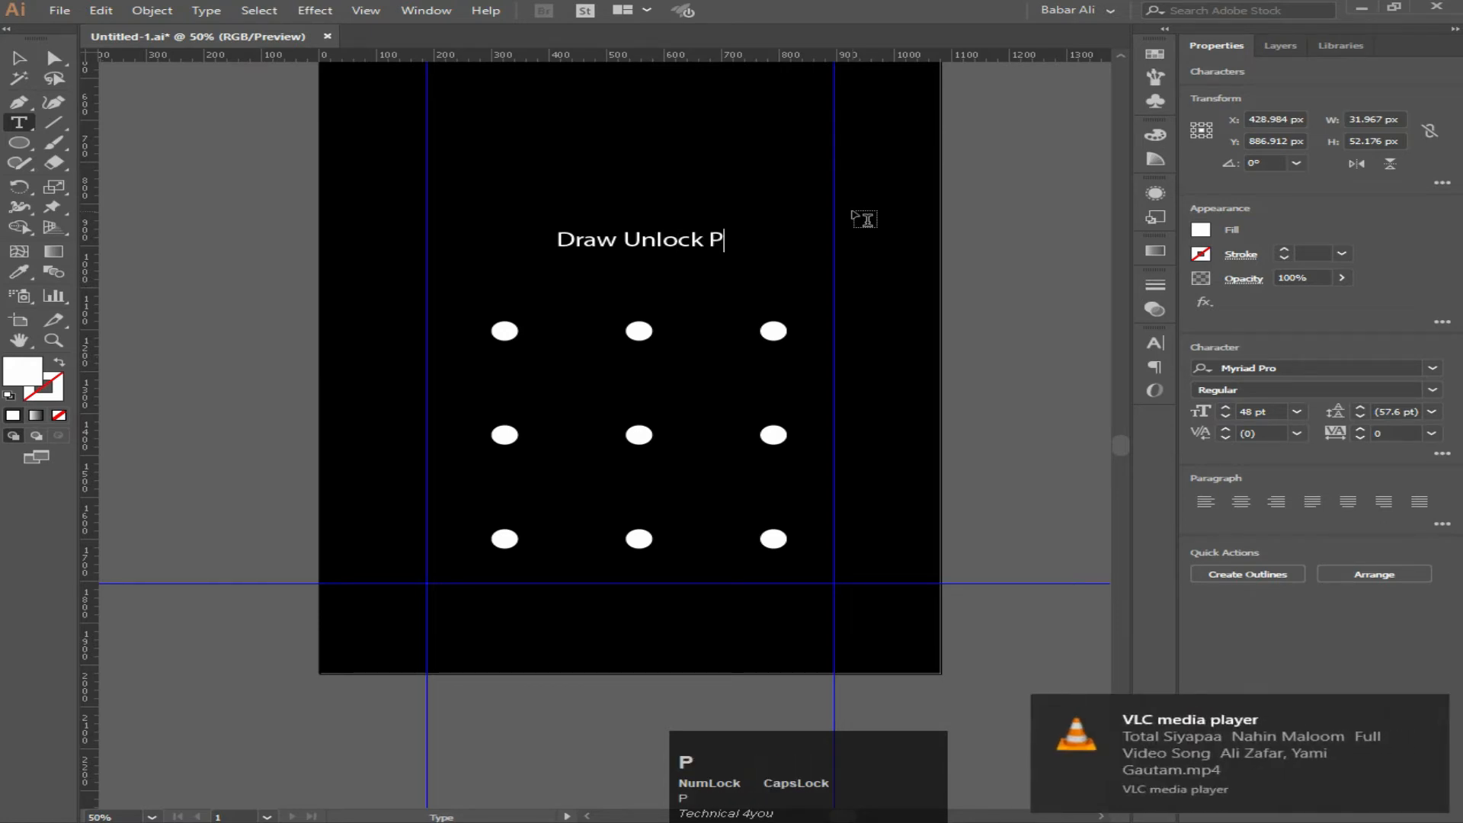
{"action": "key", "text": "Caps_Lock"}
{"action": "type", "text": "e"}
{"action": "key", "text": "BackSpace"}
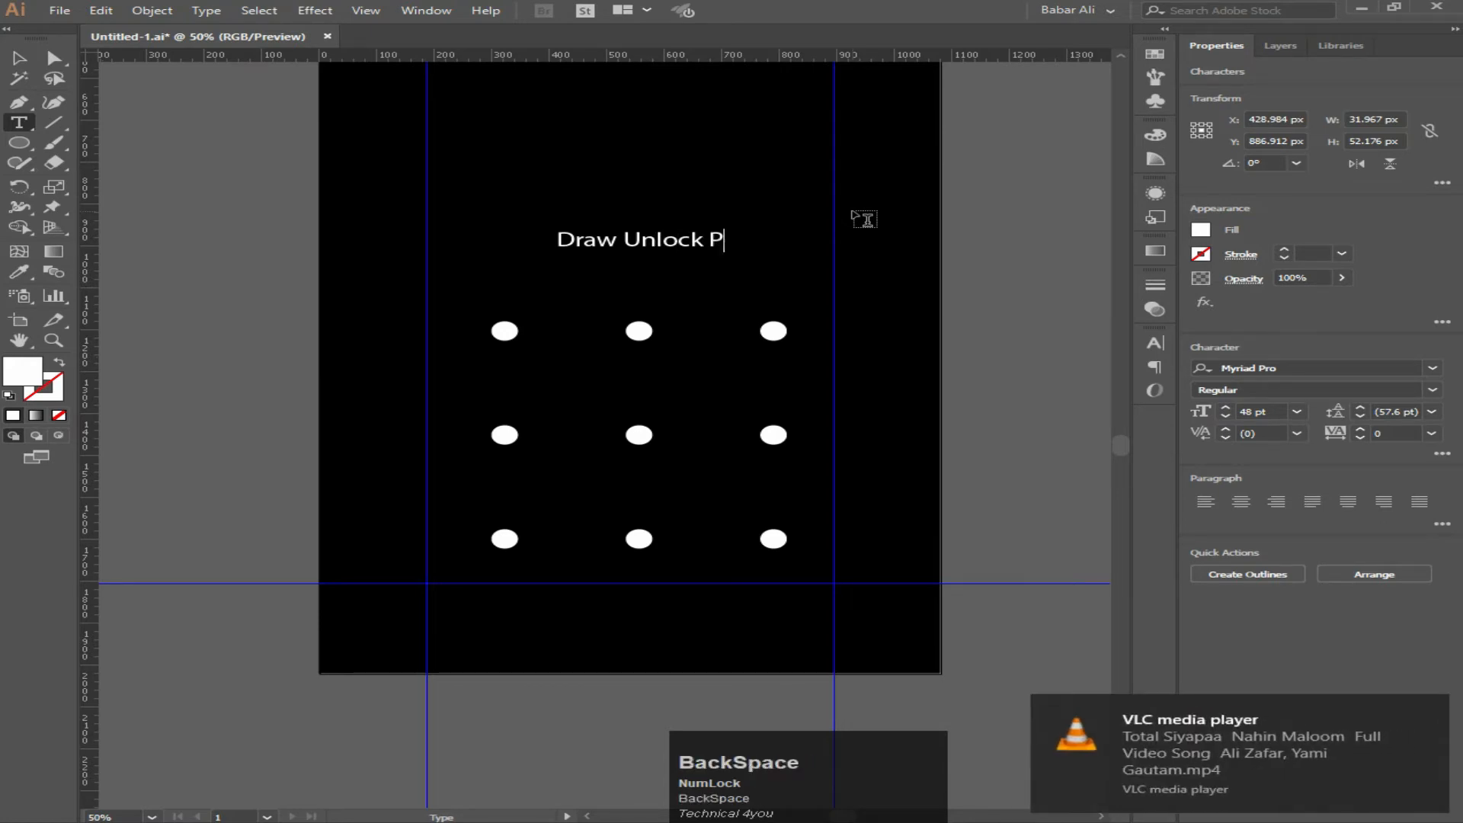
{"action": "type", "text": "att"}
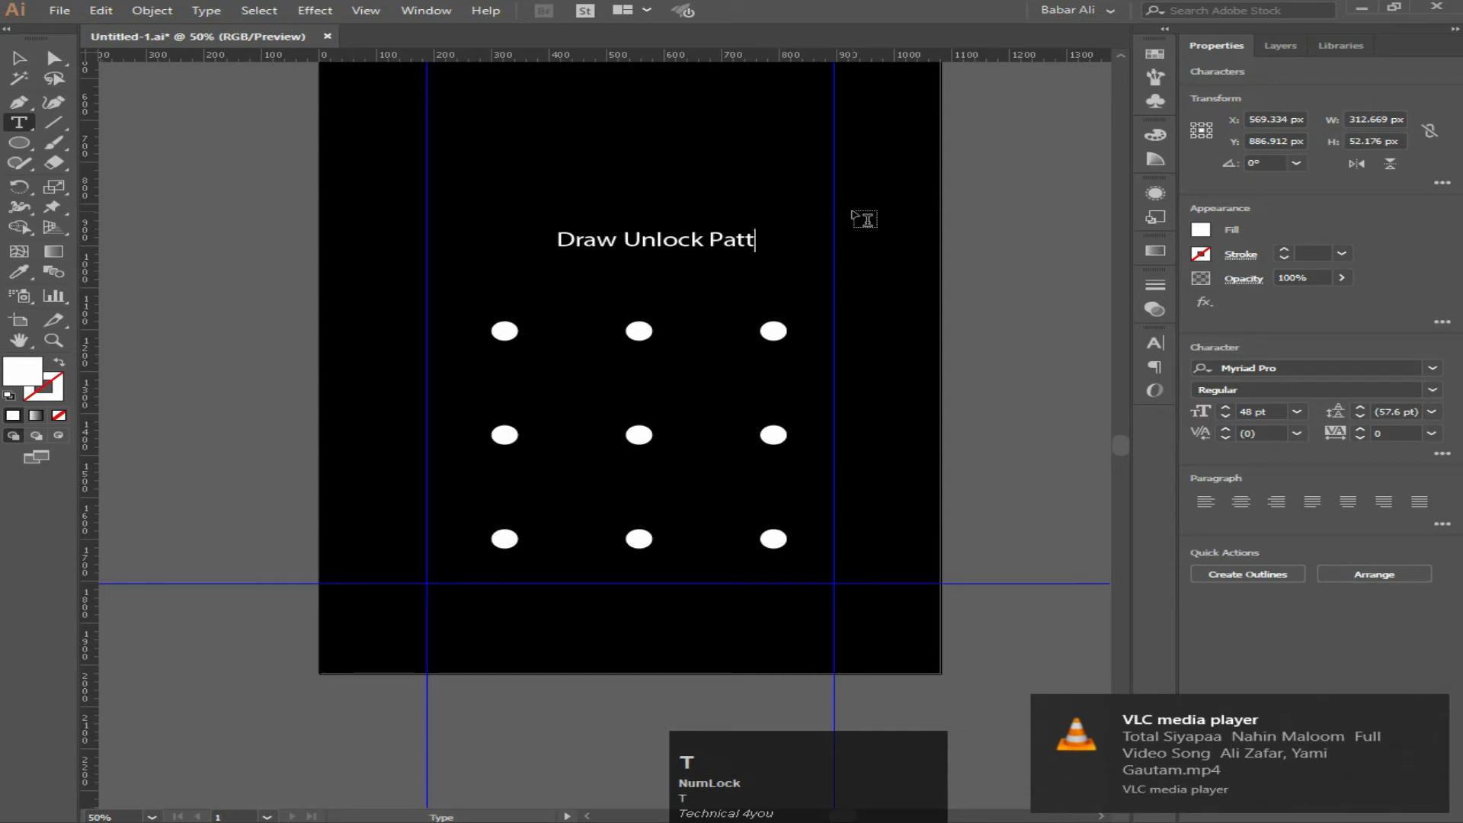
{"action": "type", "text": "ern"}
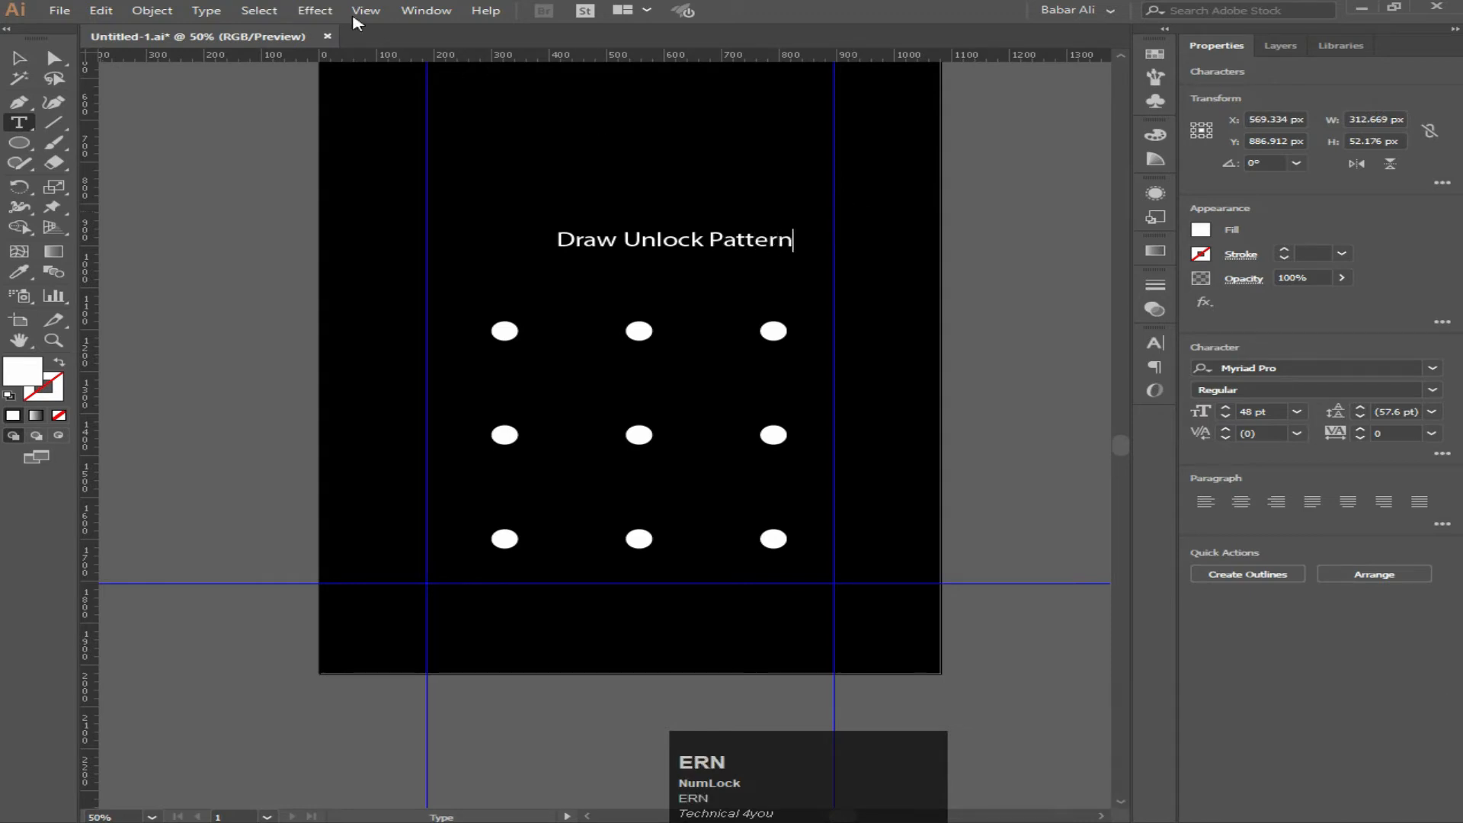
Move the caption down and sideways so it sits roughly centred just above the circle grid.
{"action": "left_click", "coordinate": [18, 58]}
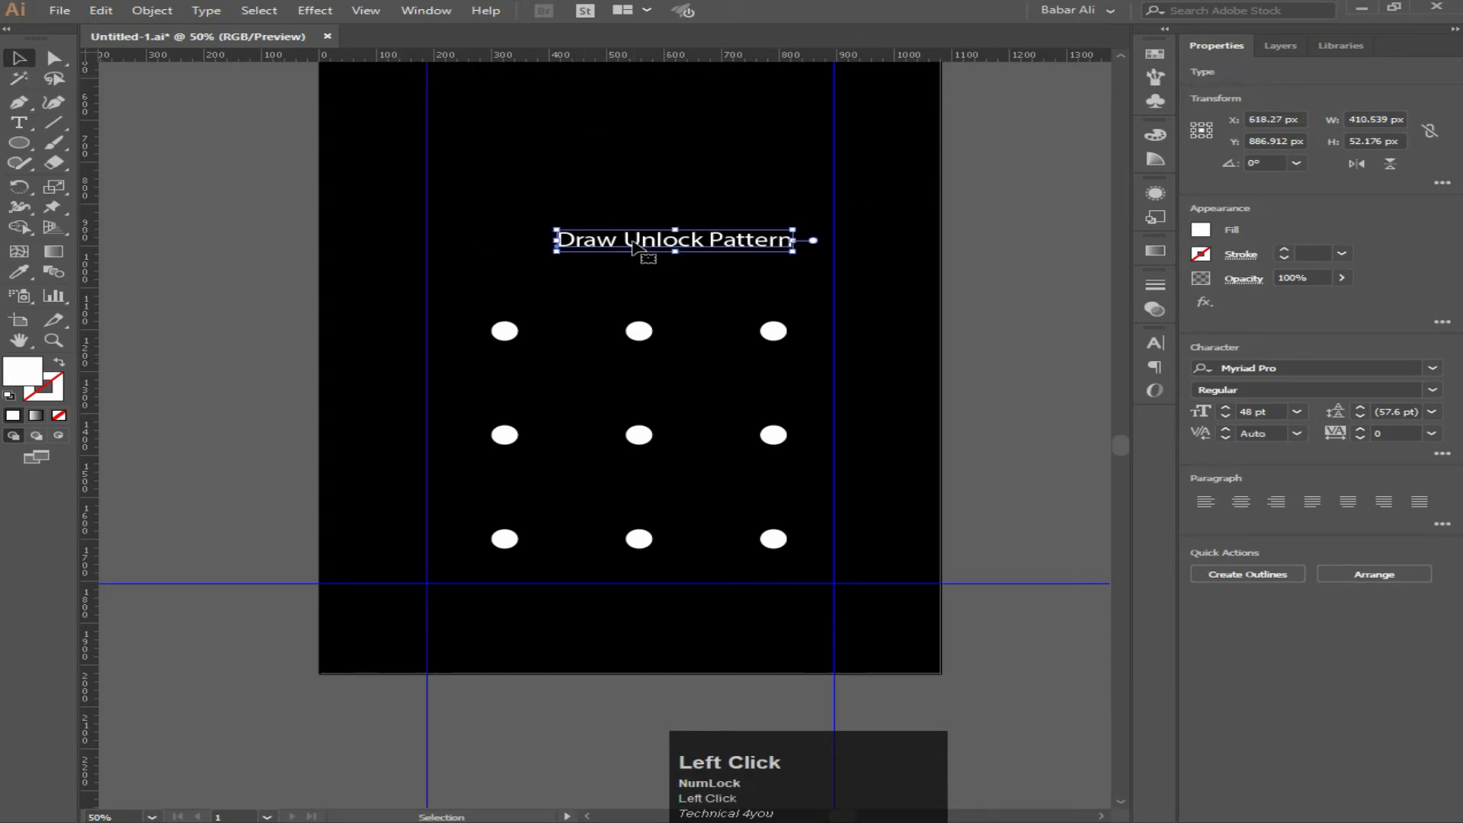
{"action": "mouse_move", "coordinate": [632, 243]}
{"action": "left_mouse_down"}
{"action": "mouse_move", "coordinate": [571, 267]}
{"action": "mouse_move", "coordinate": [593, 272]}
{"action": "left_mouse_up"}
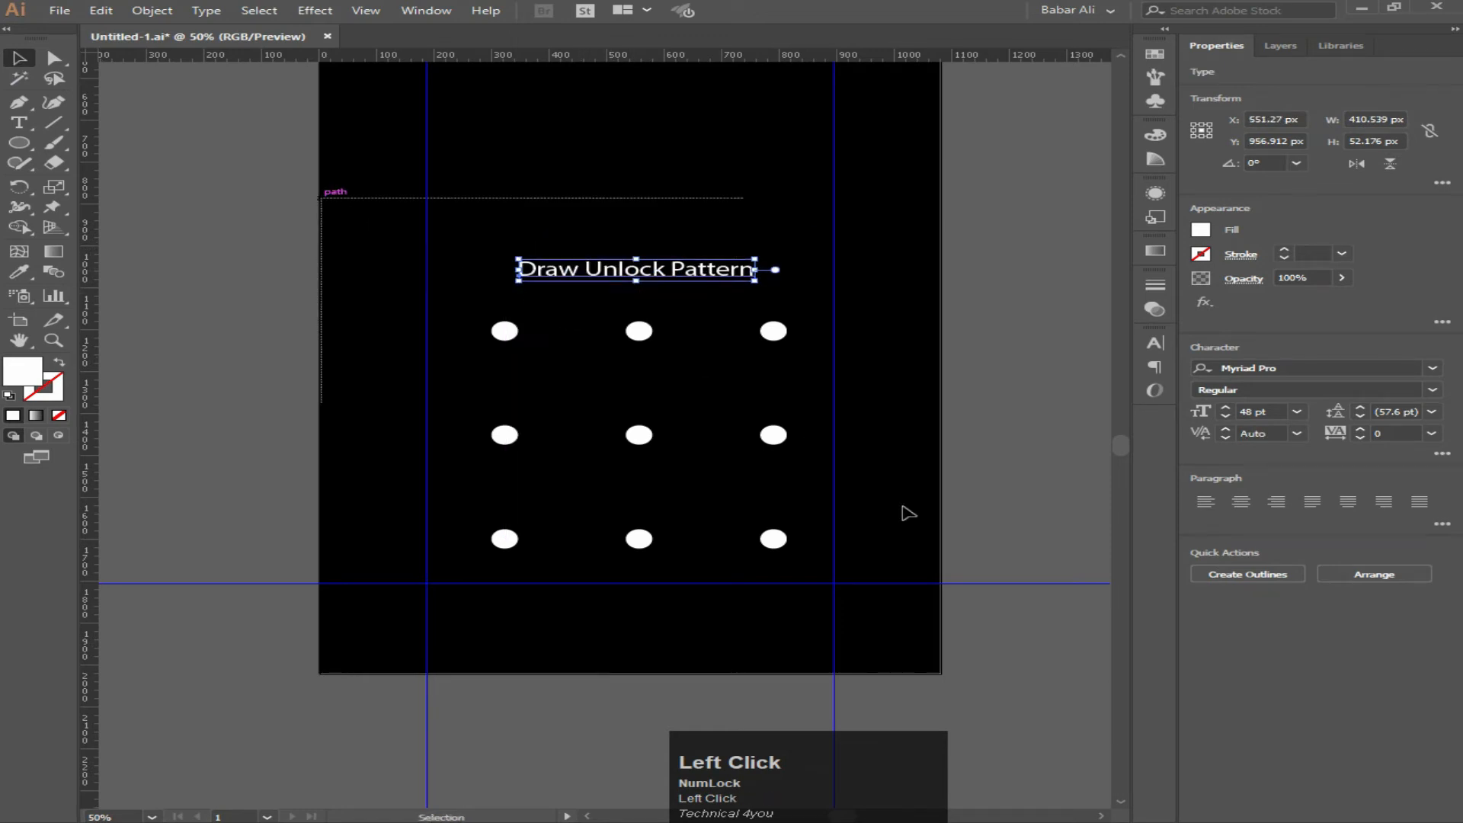
{"action": "left_click_drag", "start_coordinate": [908, 512], "coordinate": [1058, 647]}
{"action": "left_click", "coordinate": [1285, 374]}
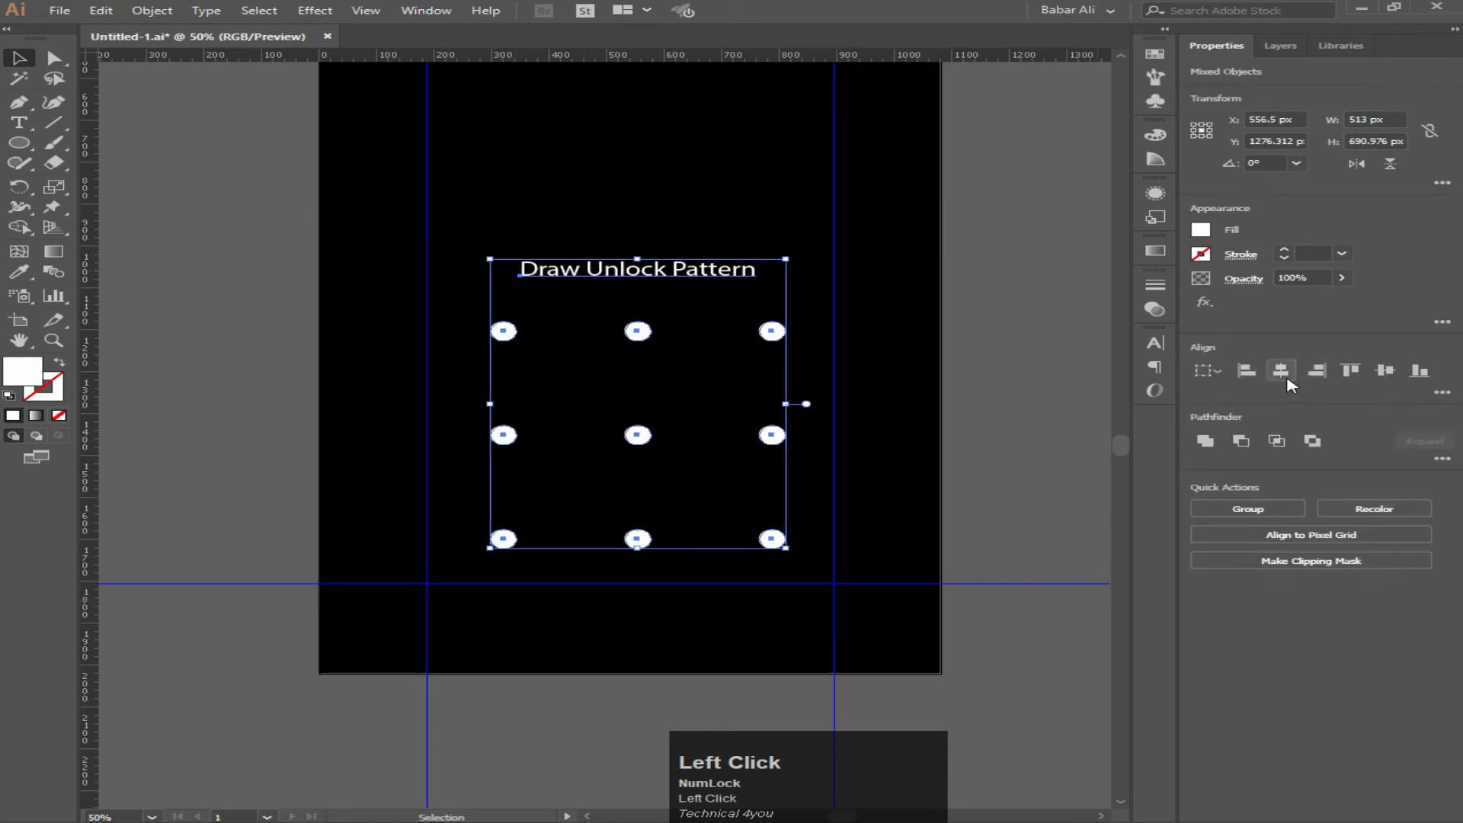
{"action": "left_click", "coordinate": [985, 321]}
{"action": "key", "text": "ctrl+z"}
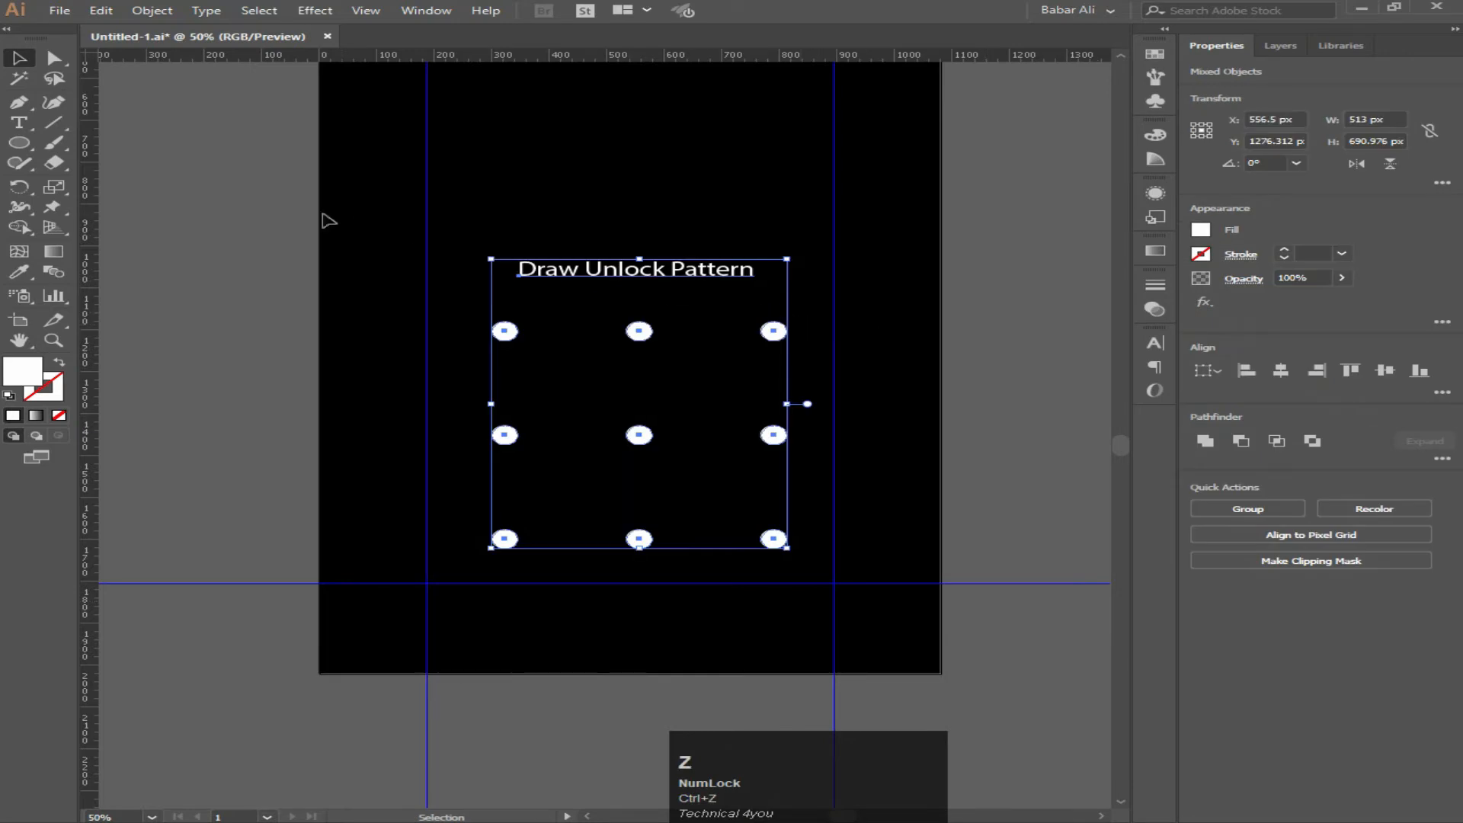
Align the caption and the circle grid with each other on their horizontal centres, leaving both deselected.
{"action": "left_click_drag", "start_coordinate": [320, 214], "coordinate": [989, 631]}
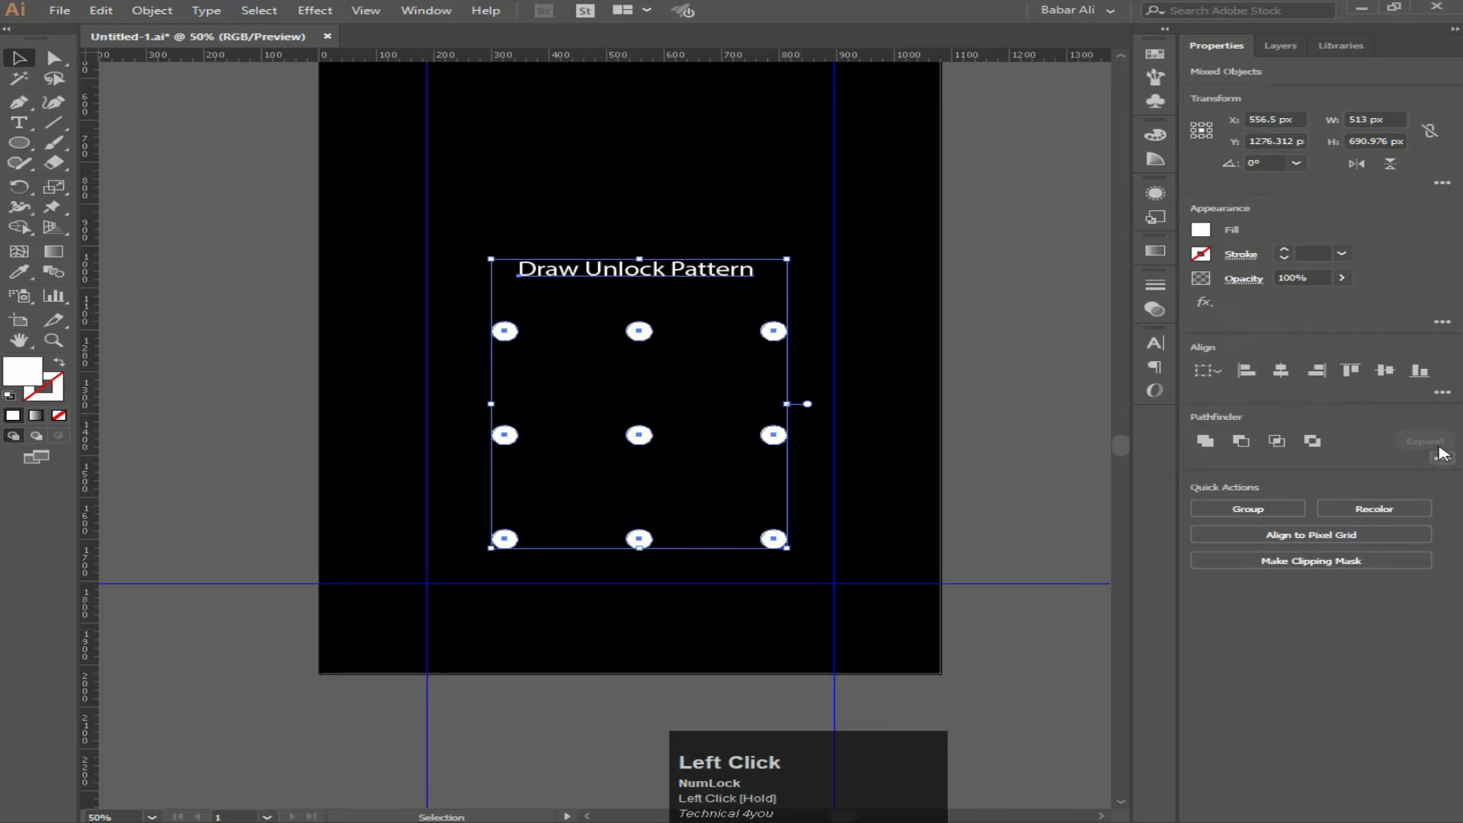
{"action": "left_click", "coordinate": [1281, 371]}
{"action": "left_click", "coordinate": [1021, 404]}
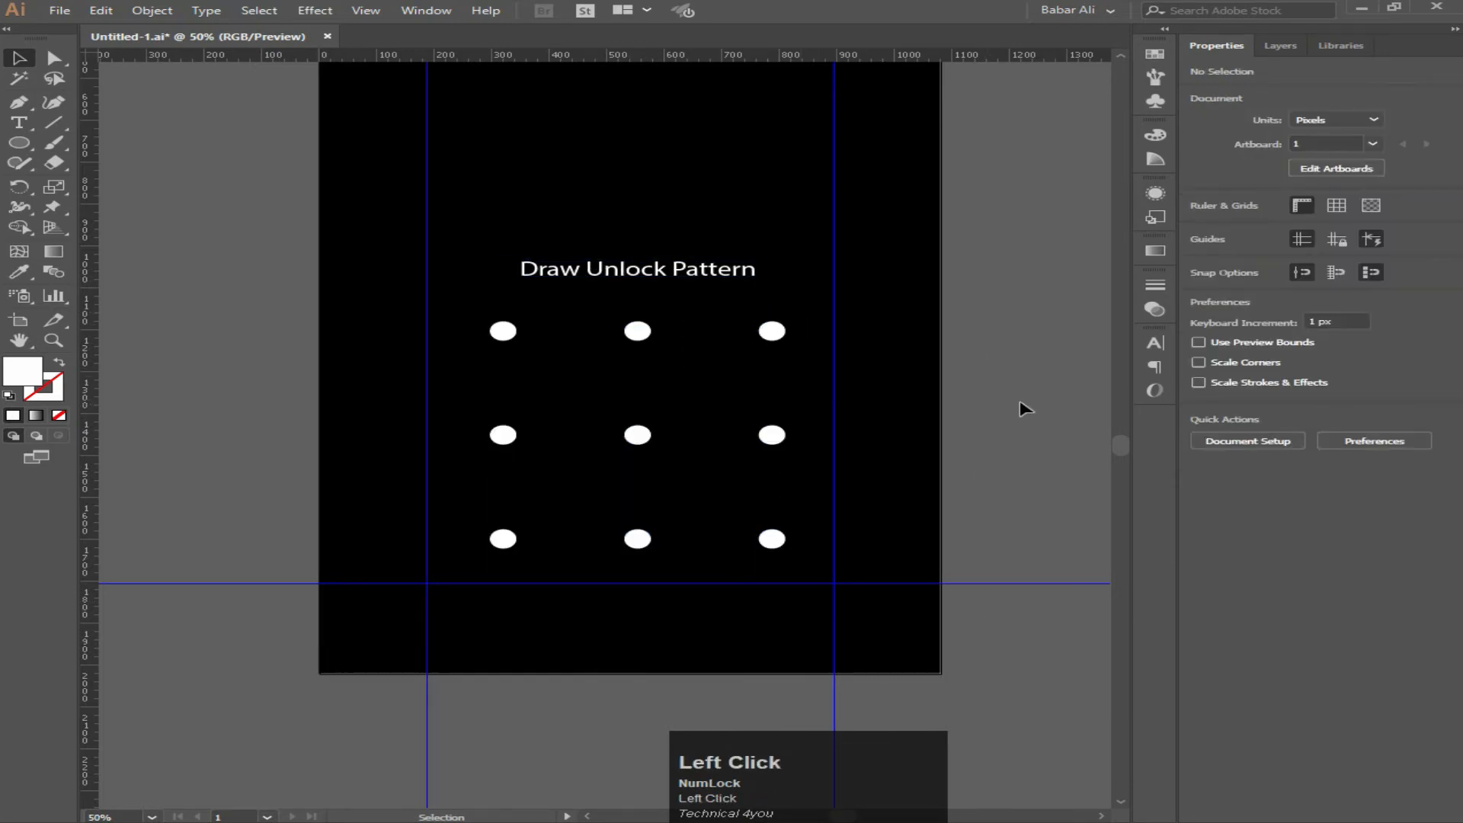
Draw a rectangle about 314 × 75 px under the bottom circle row, with its upper edge on the horizontal guide.
{"action": "left_click_drag", "start_coordinate": [972, 407], "coordinate": [1014, 284]}
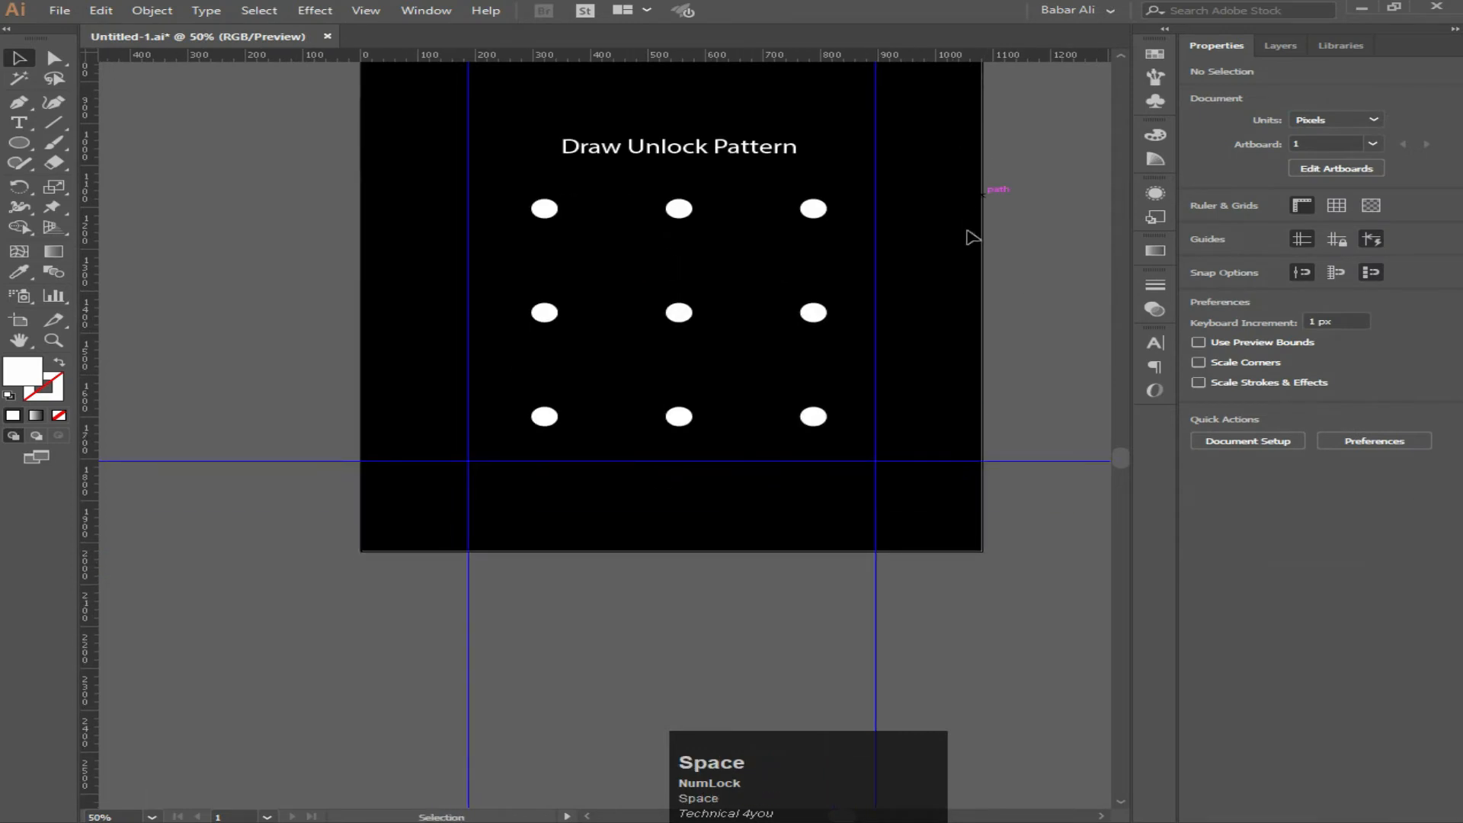
{"action": "scroll", "coordinate": [715, 495], "scroll_direction": "down", "scroll_amount": 2}
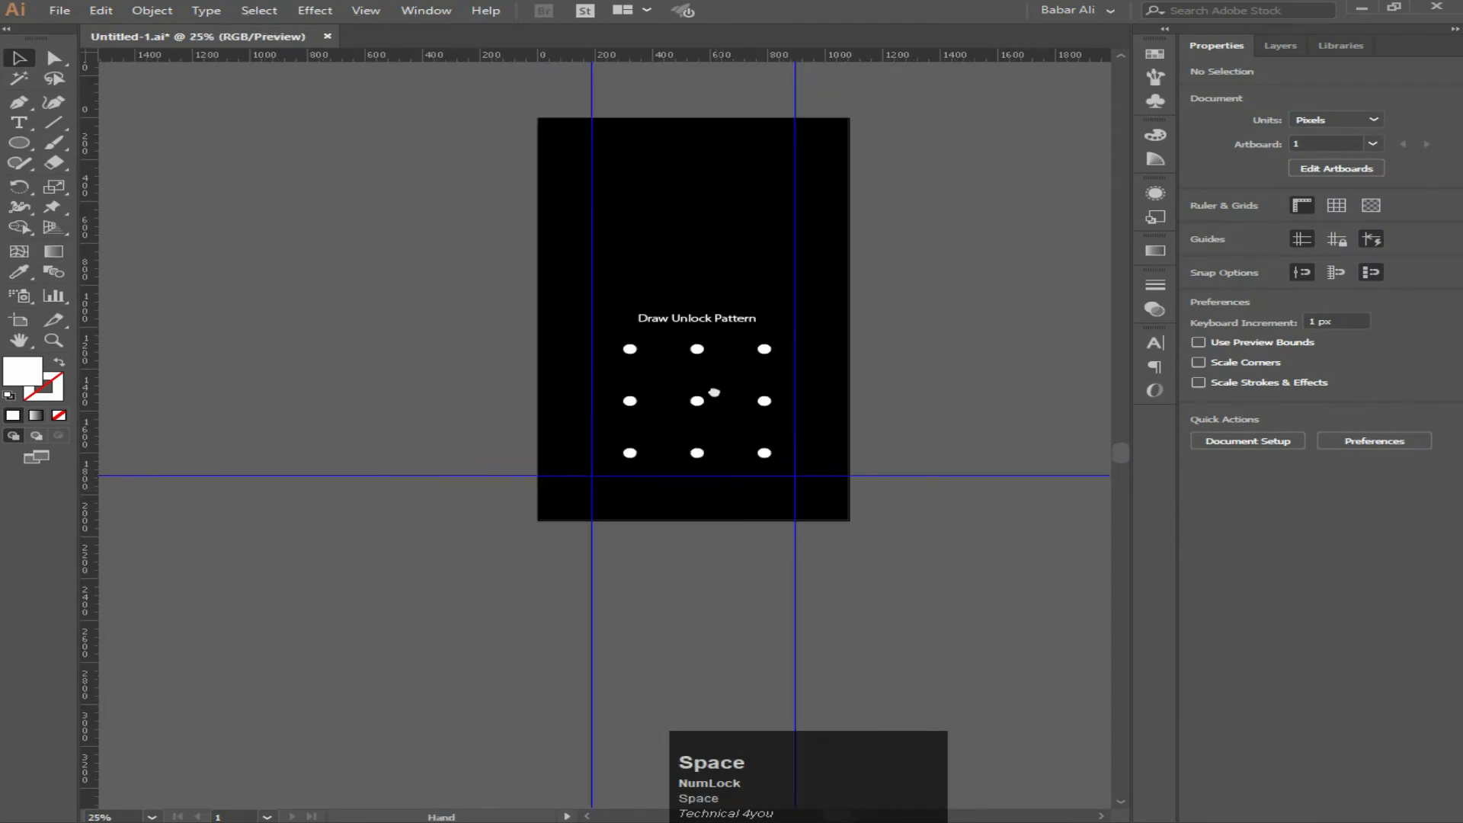
{"action": "left_click_drag", "start_coordinate": [714, 393], "coordinate": [662, 415]}
{"action": "scroll", "coordinate": [602, 512], "scroll_direction": "up", "scroll_amount": 2}
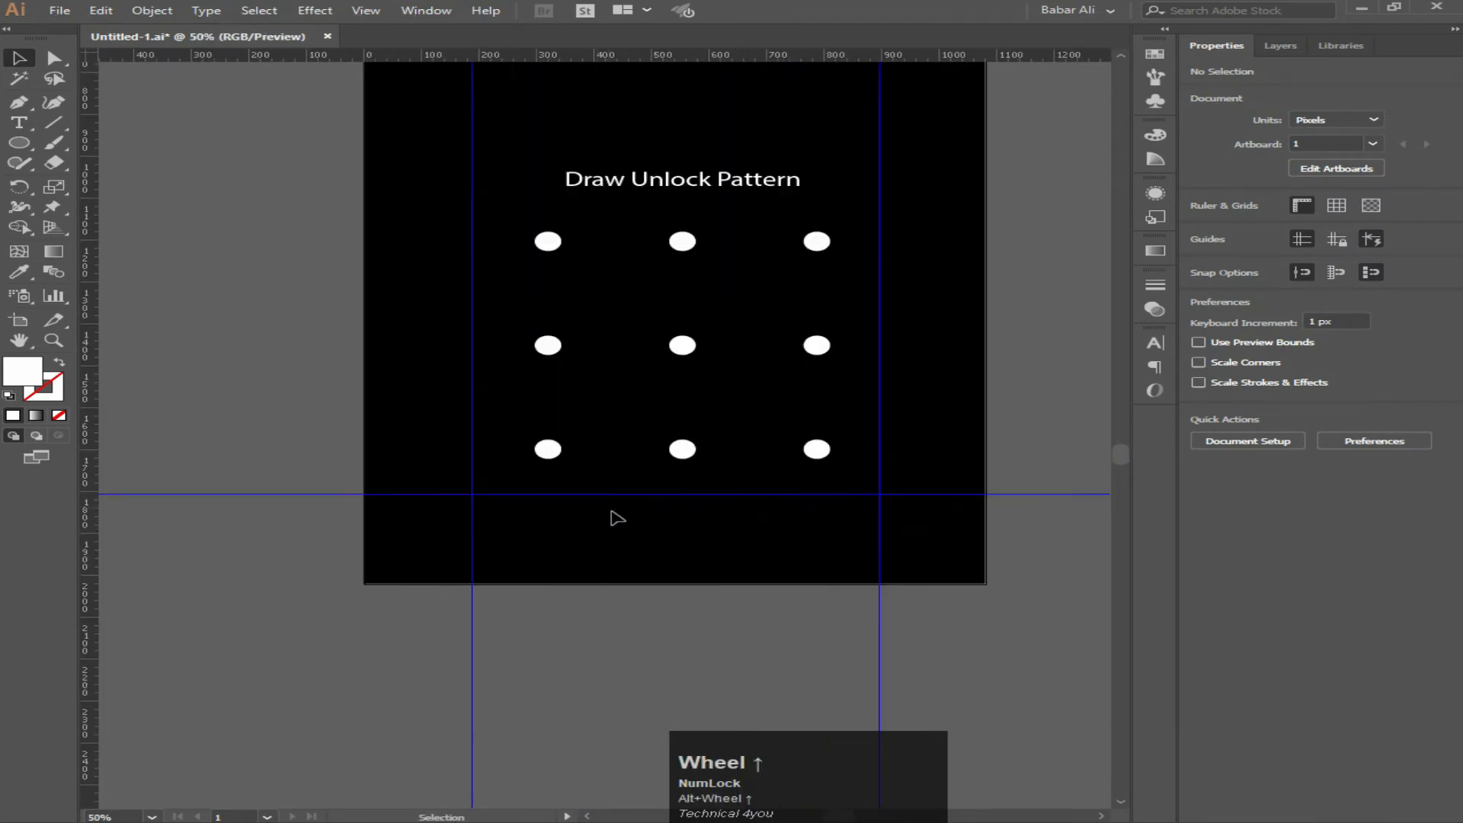
{"action": "right_click", "coordinate": [19, 143]}
{"action": "left_click", "coordinate": [99, 151]}
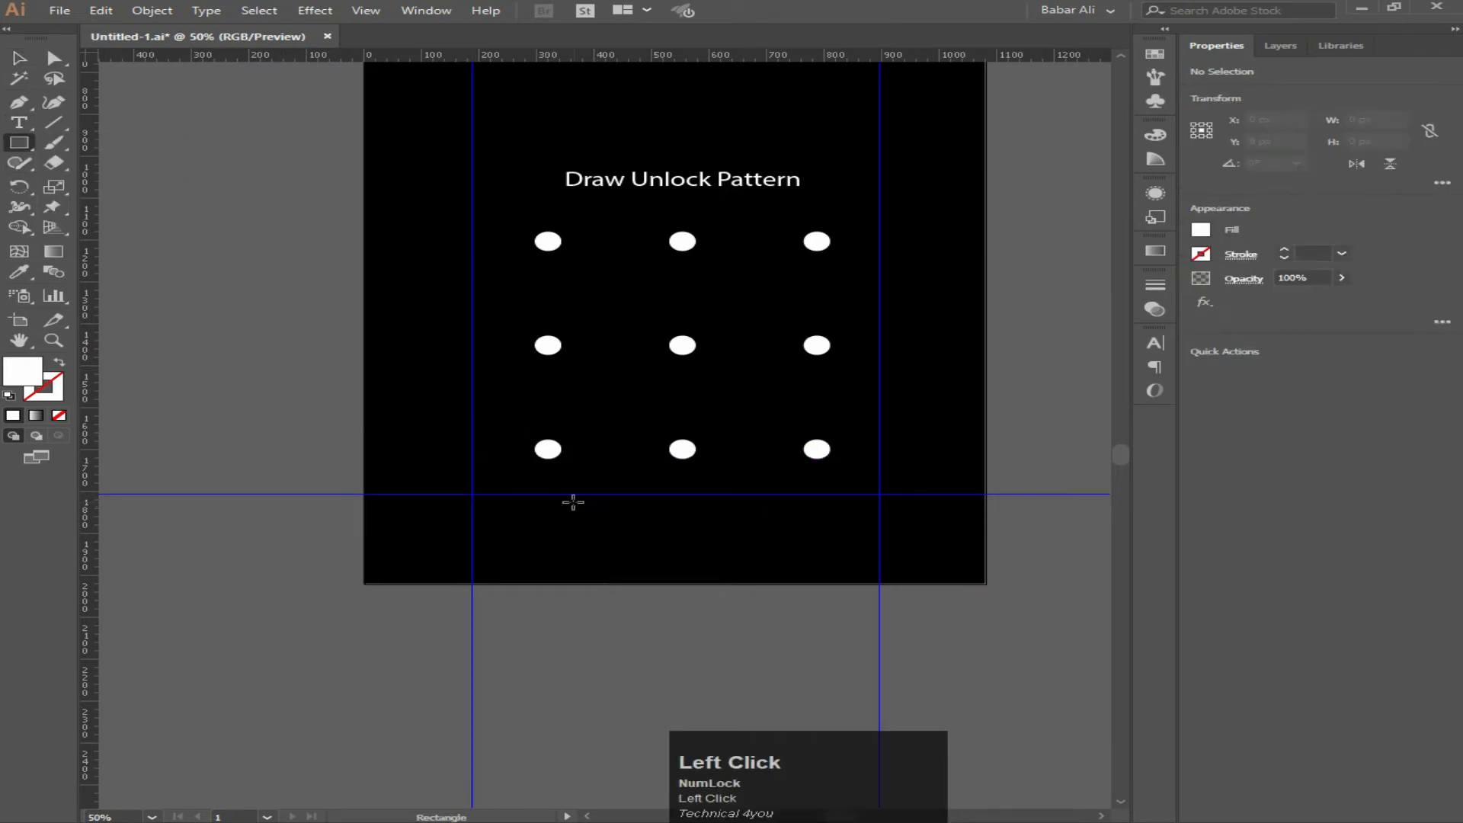
{"action": "left_click_drag", "start_coordinate": [569, 494], "coordinate": [750, 525]}
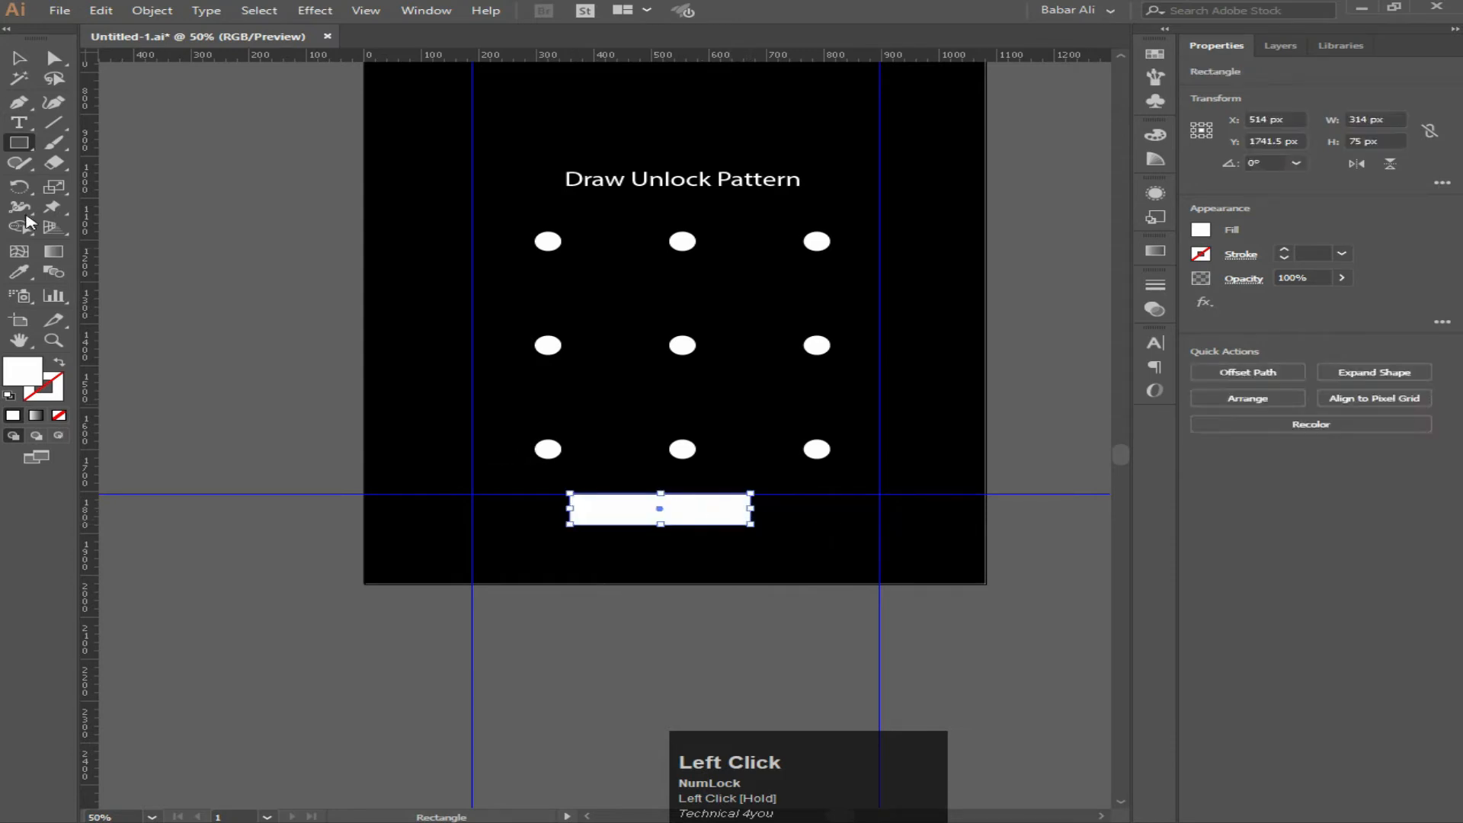
Swap the rectangle's fill and stroke to leave only a white outline, and set the stroke weight to 4 pt.
{"action": "left_click", "coordinate": [67, 370]}
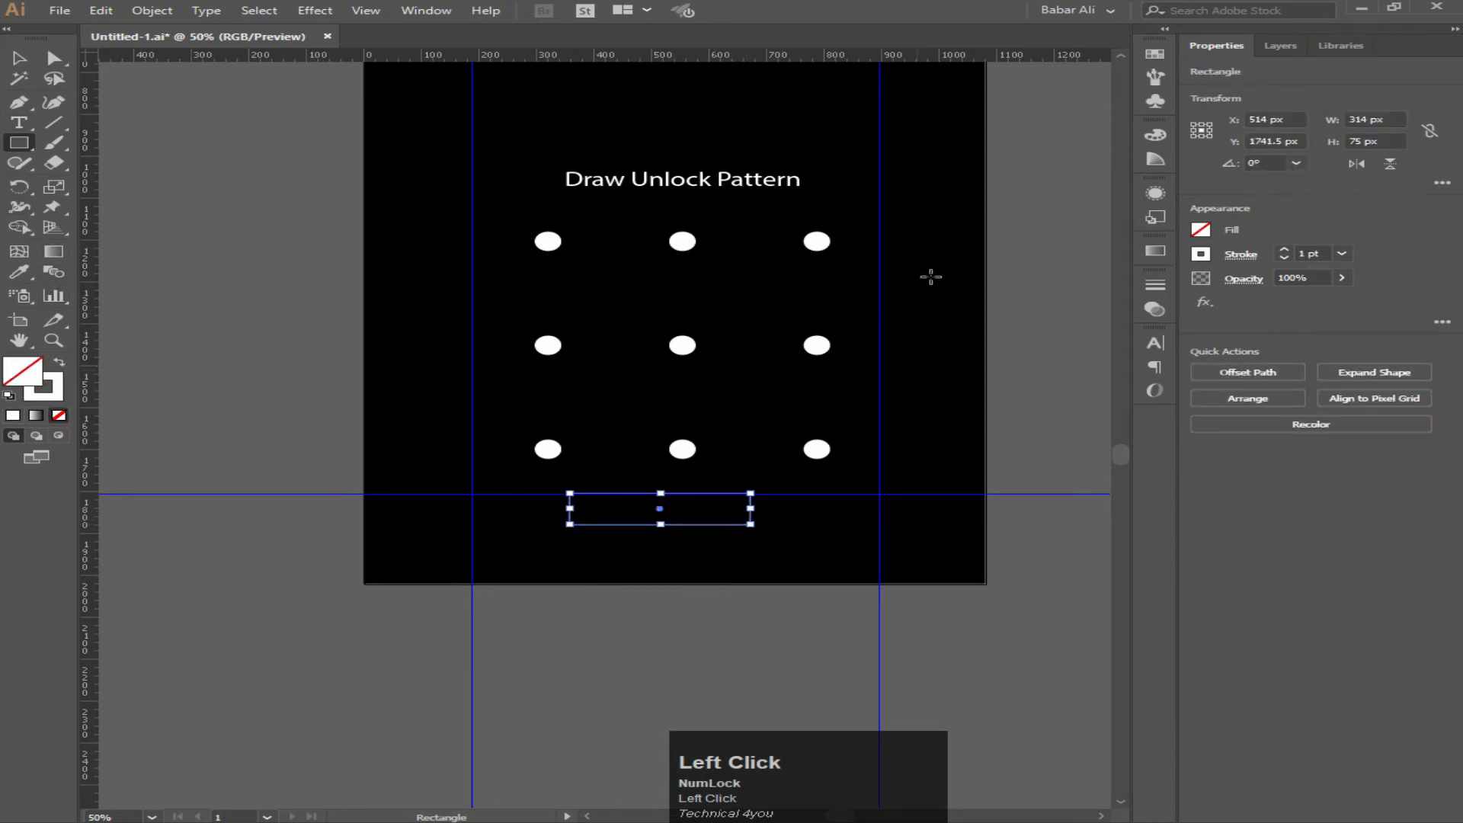
{"action": "left_click", "coordinate": [1348, 253]}
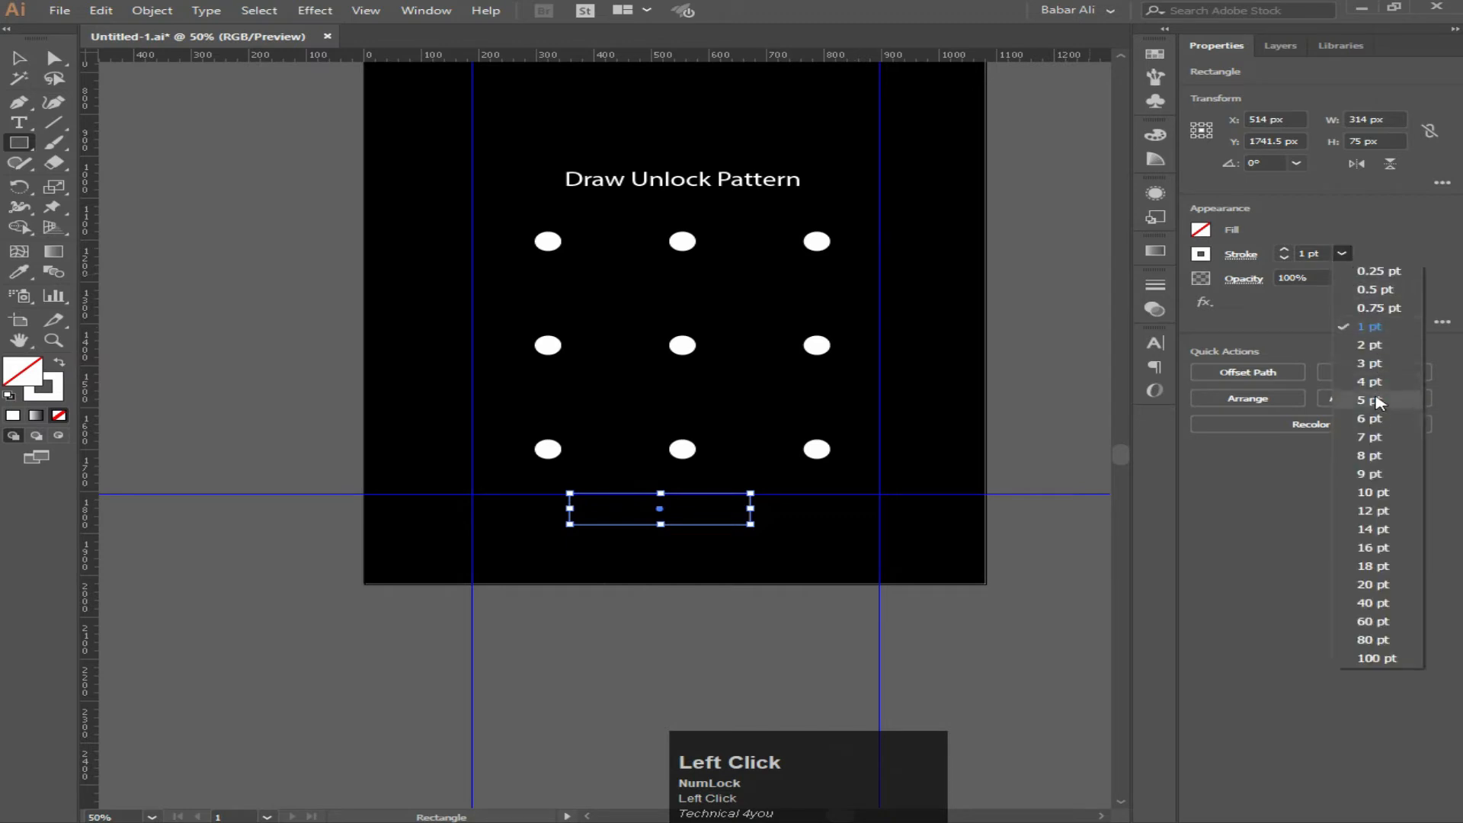
{"action": "left_click", "coordinate": [1372, 385]}
{"action": "left_click", "coordinate": [20, 58]}
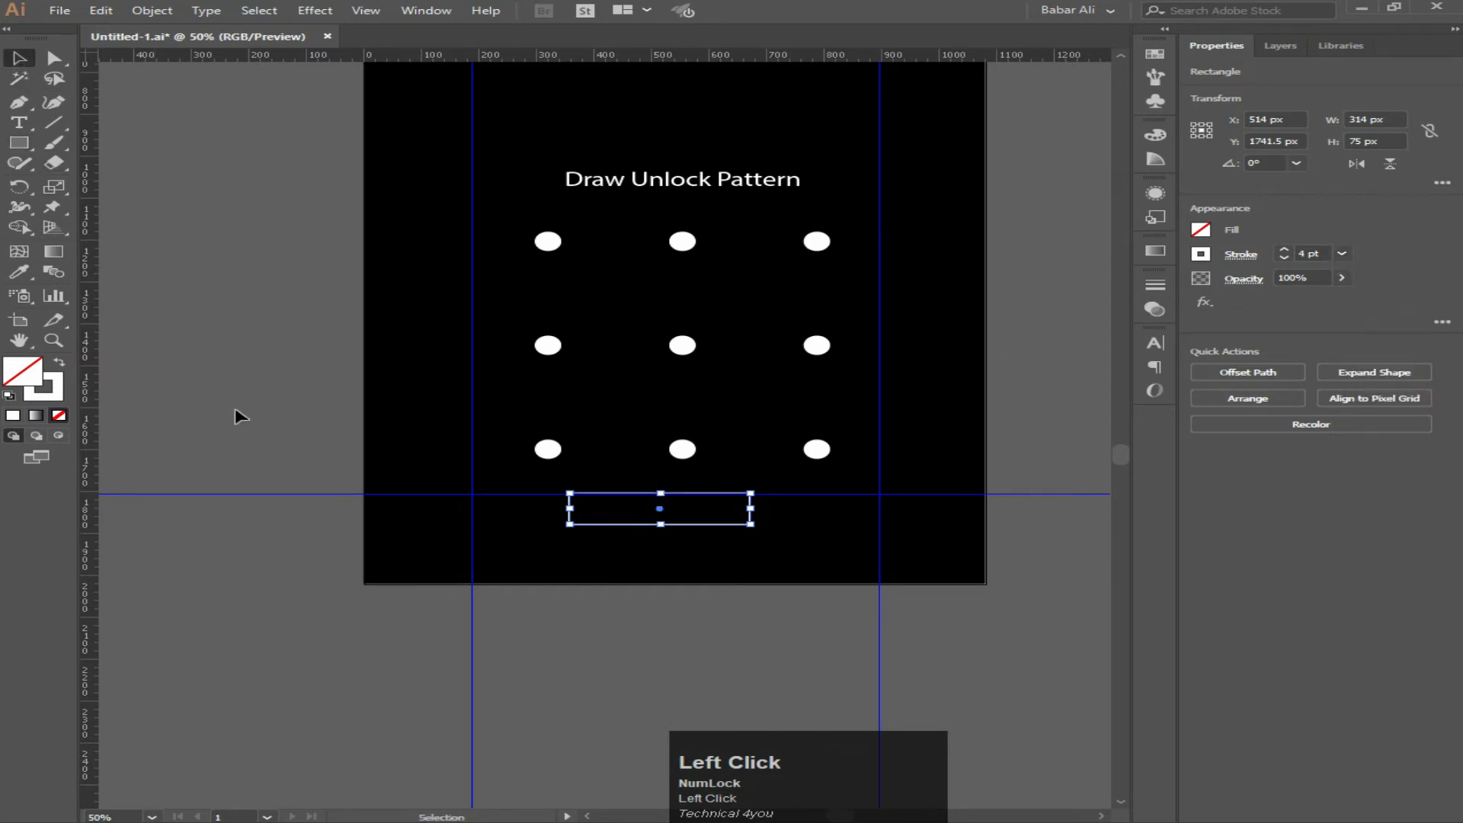
{"action": "left_click", "coordinate": [737, 662]}
{"action": "scroll", "coordinate": [591, 584], "scroll_direction": "up", "scroll_amount": 1}
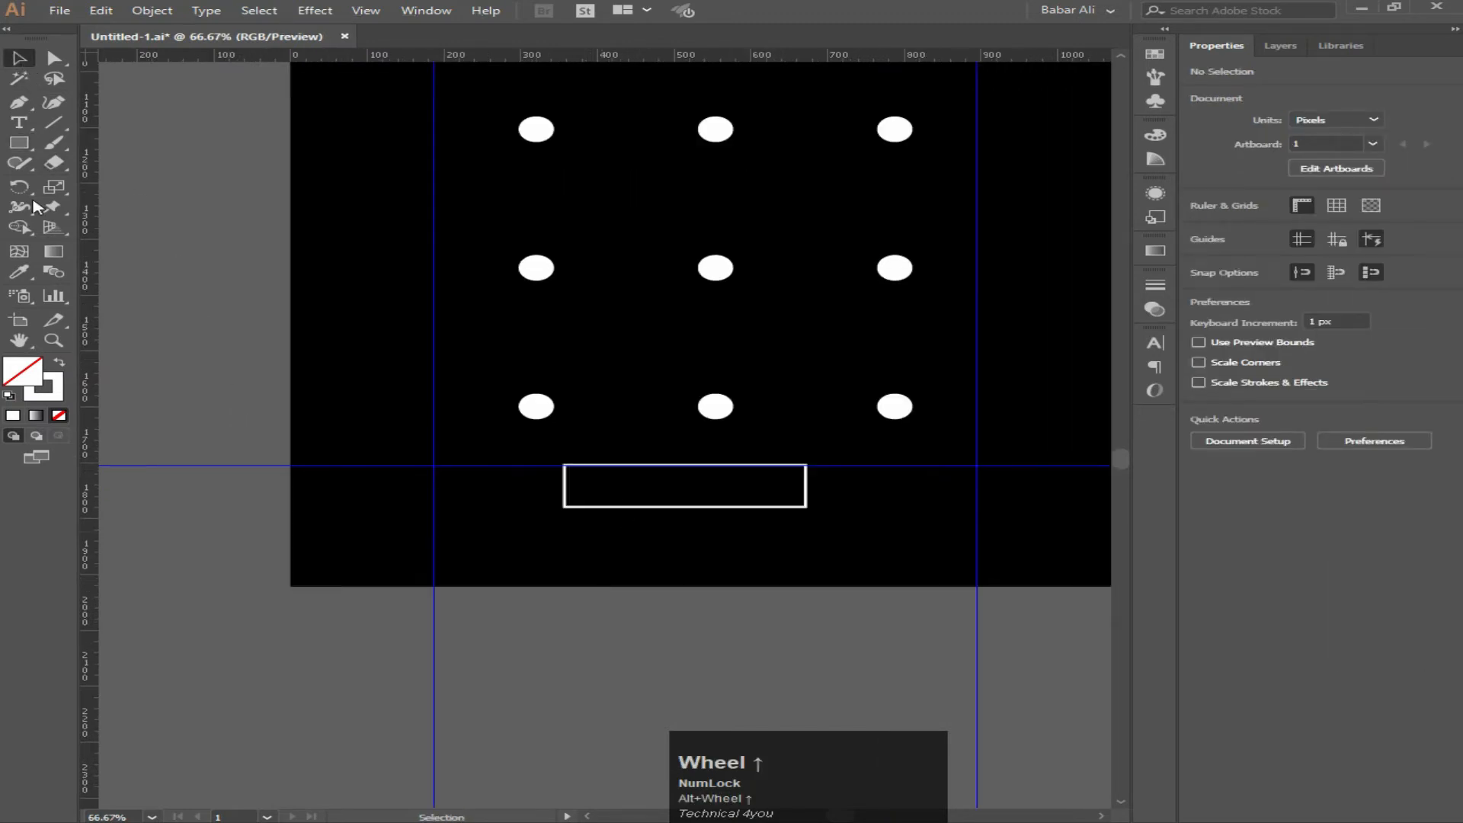
{"action": "left_click", "coordinate": [20, 122]}
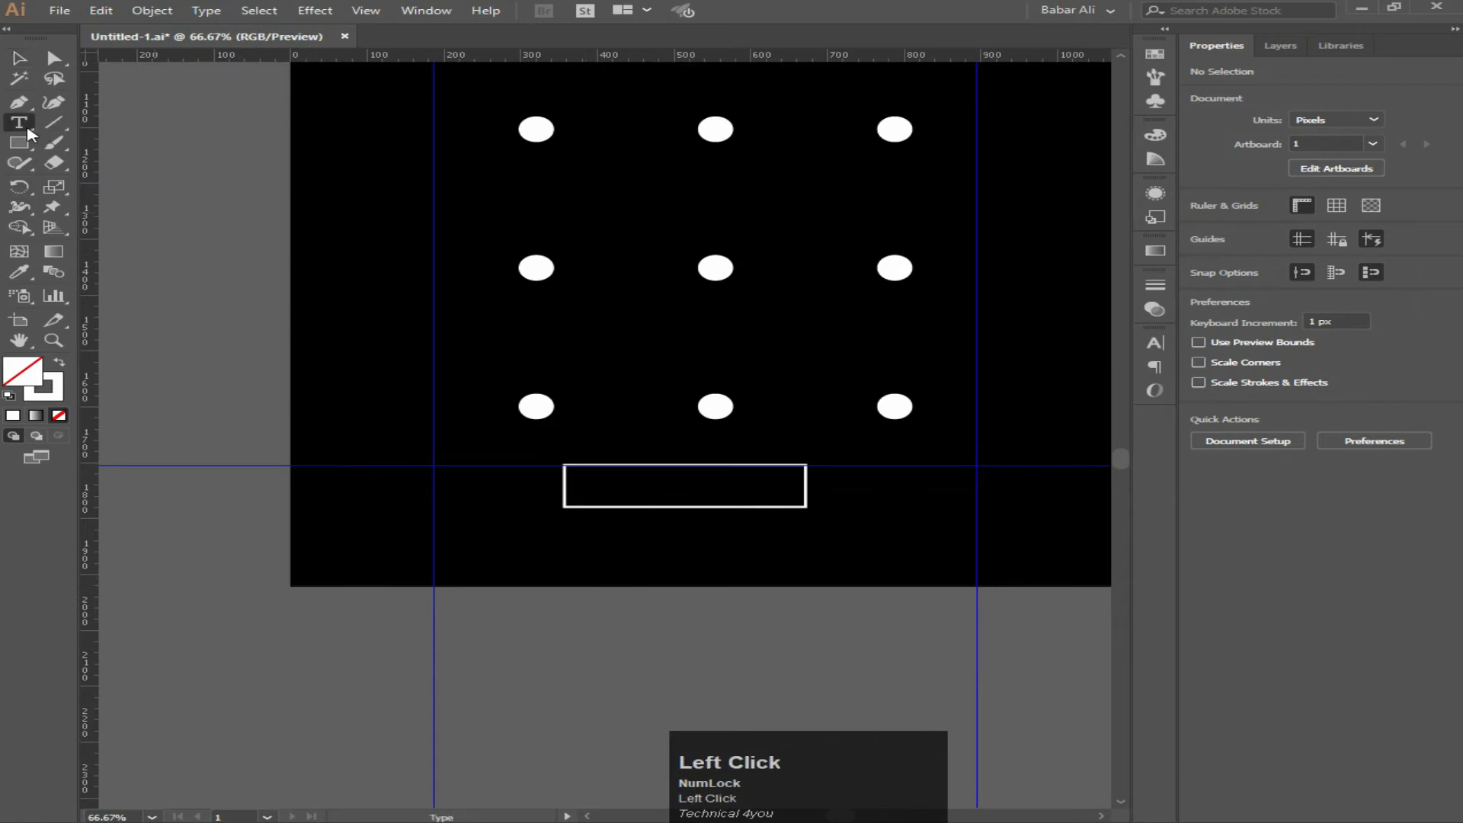
{"action": "left_click", "coordinate": [601, 487]}
{"action": "key", "text": "Caps_Lock"}
{"action": "type", "text": "E"}
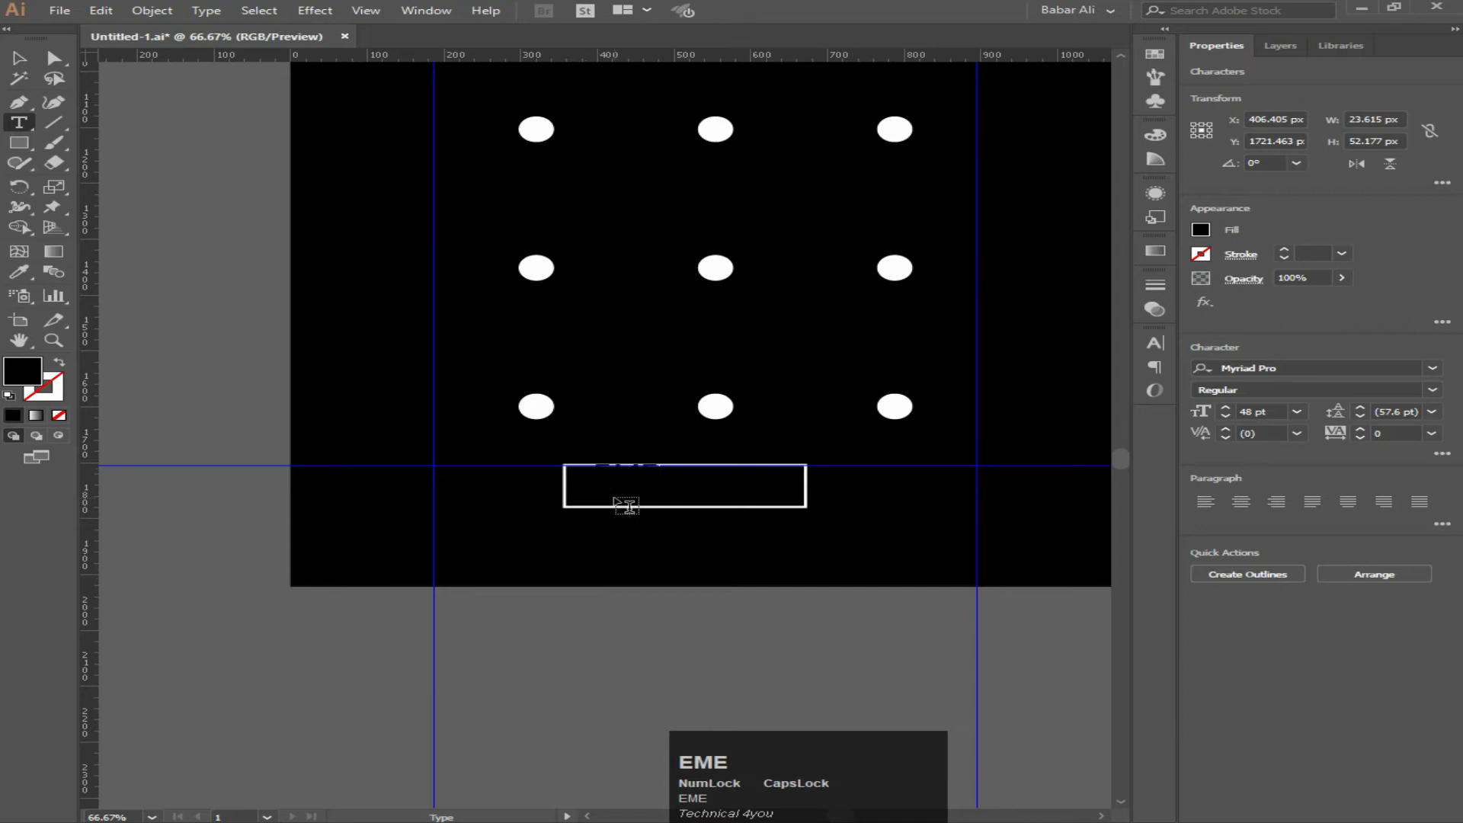
{"action": "type", "text": "ME"}
{"action": "key", "text": "ctrl"}
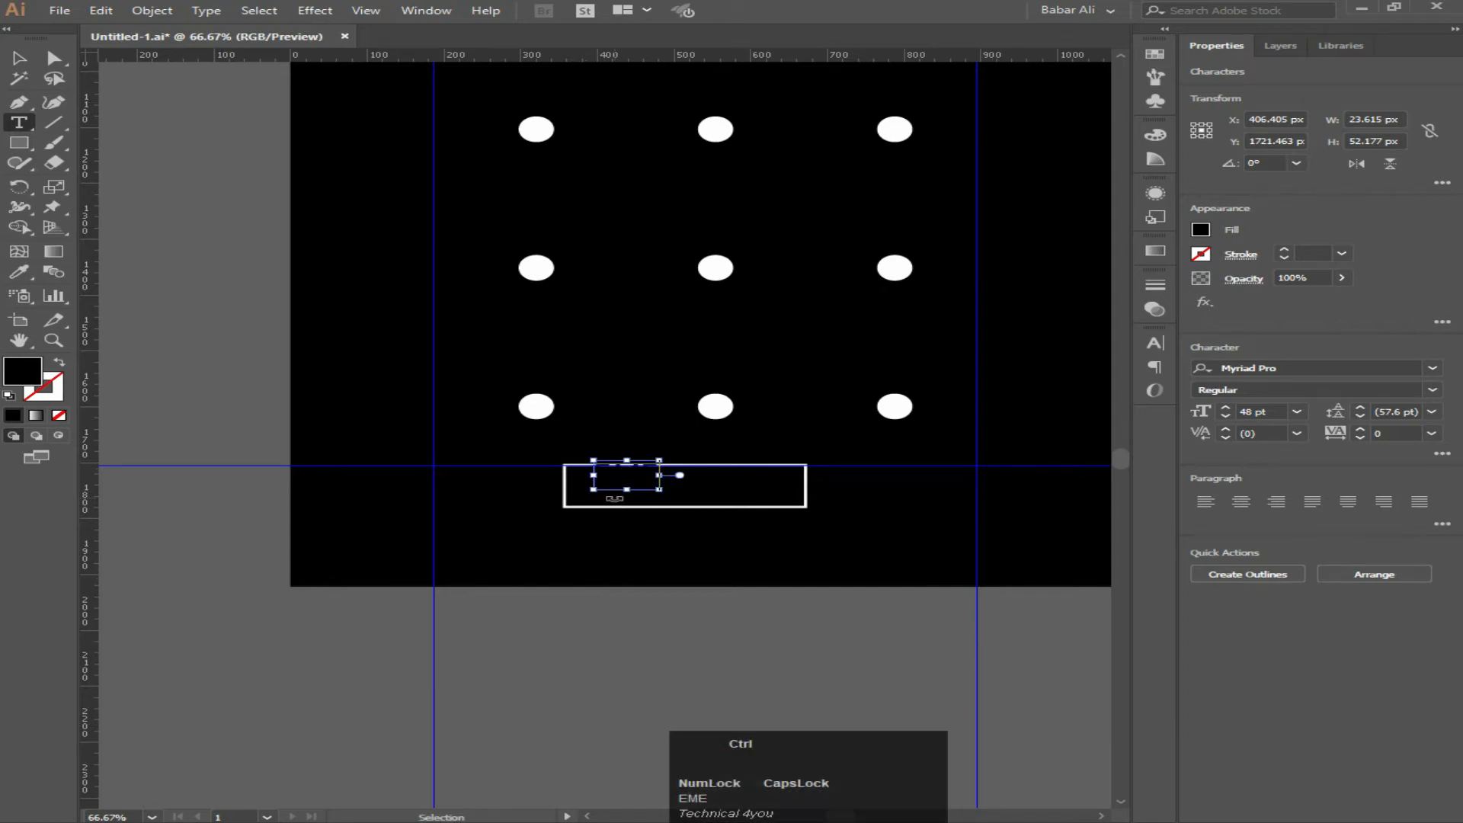
{"action": "key", "text": "ctrl+z"}
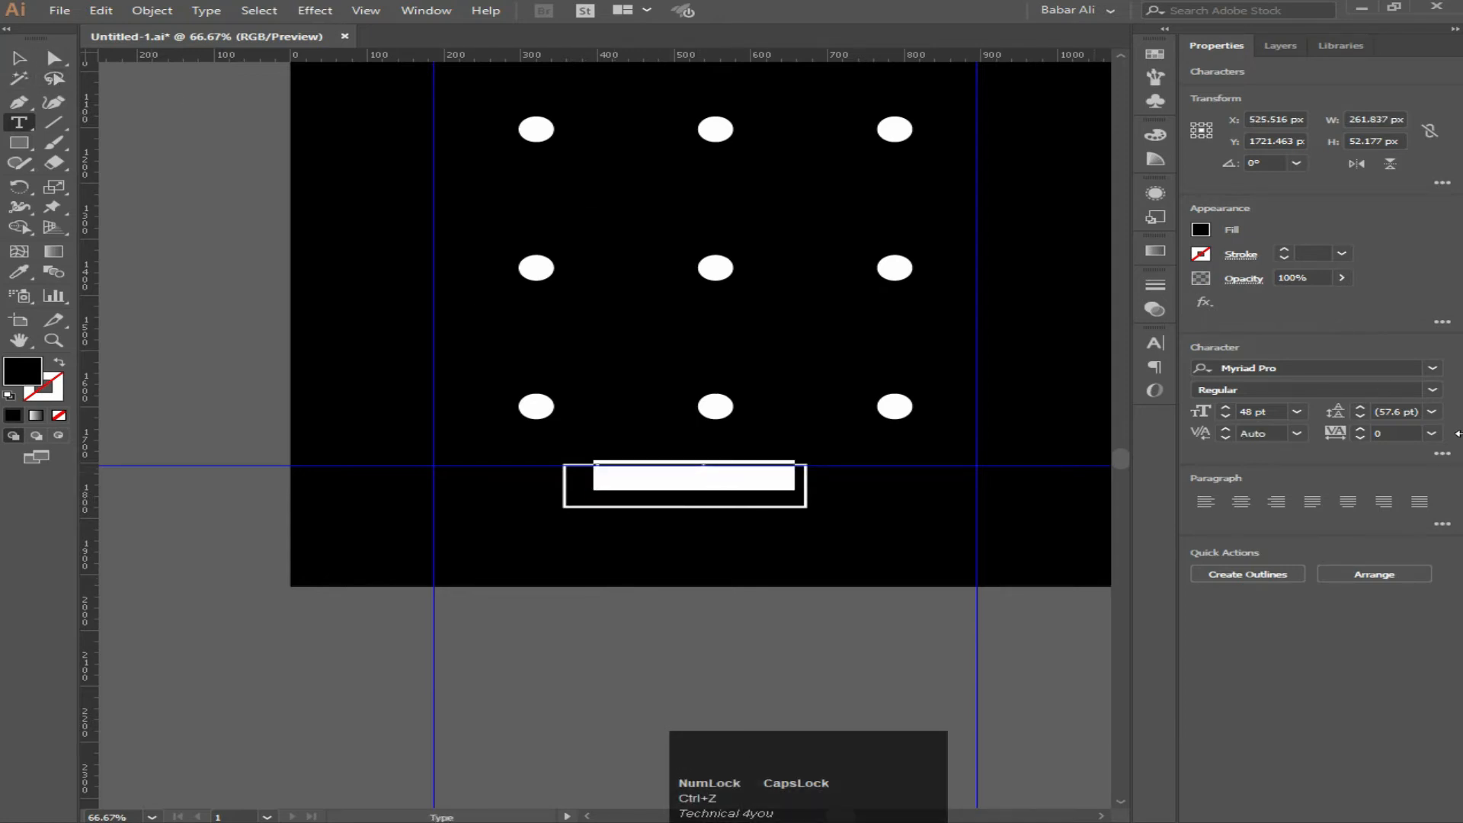
{"action": "left_click", "coordinate": [17, 58]}
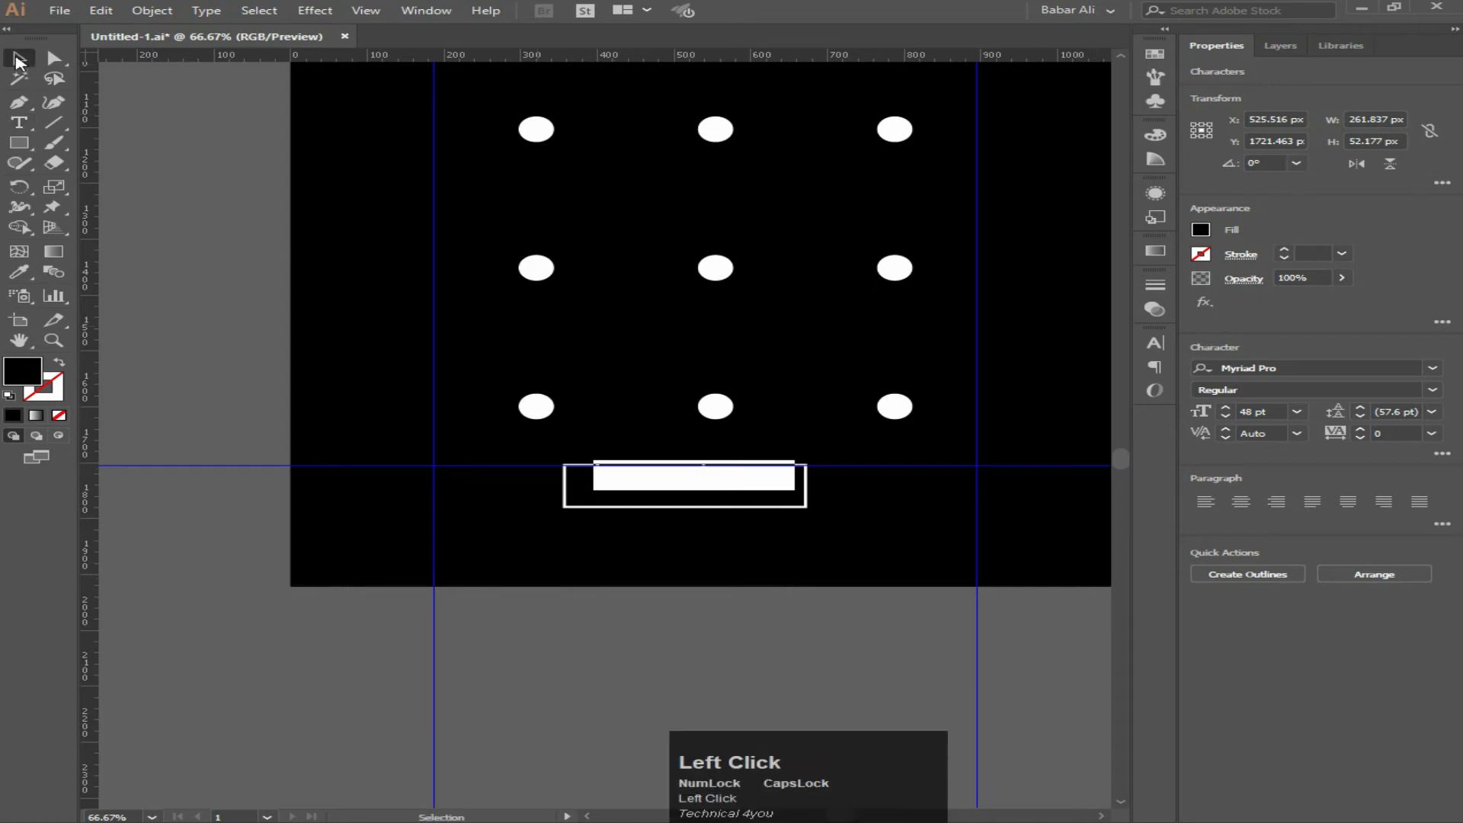
{"action": "left_click_drag", "start_coordinate": [644, 479], "coordinate": [645, 537]}
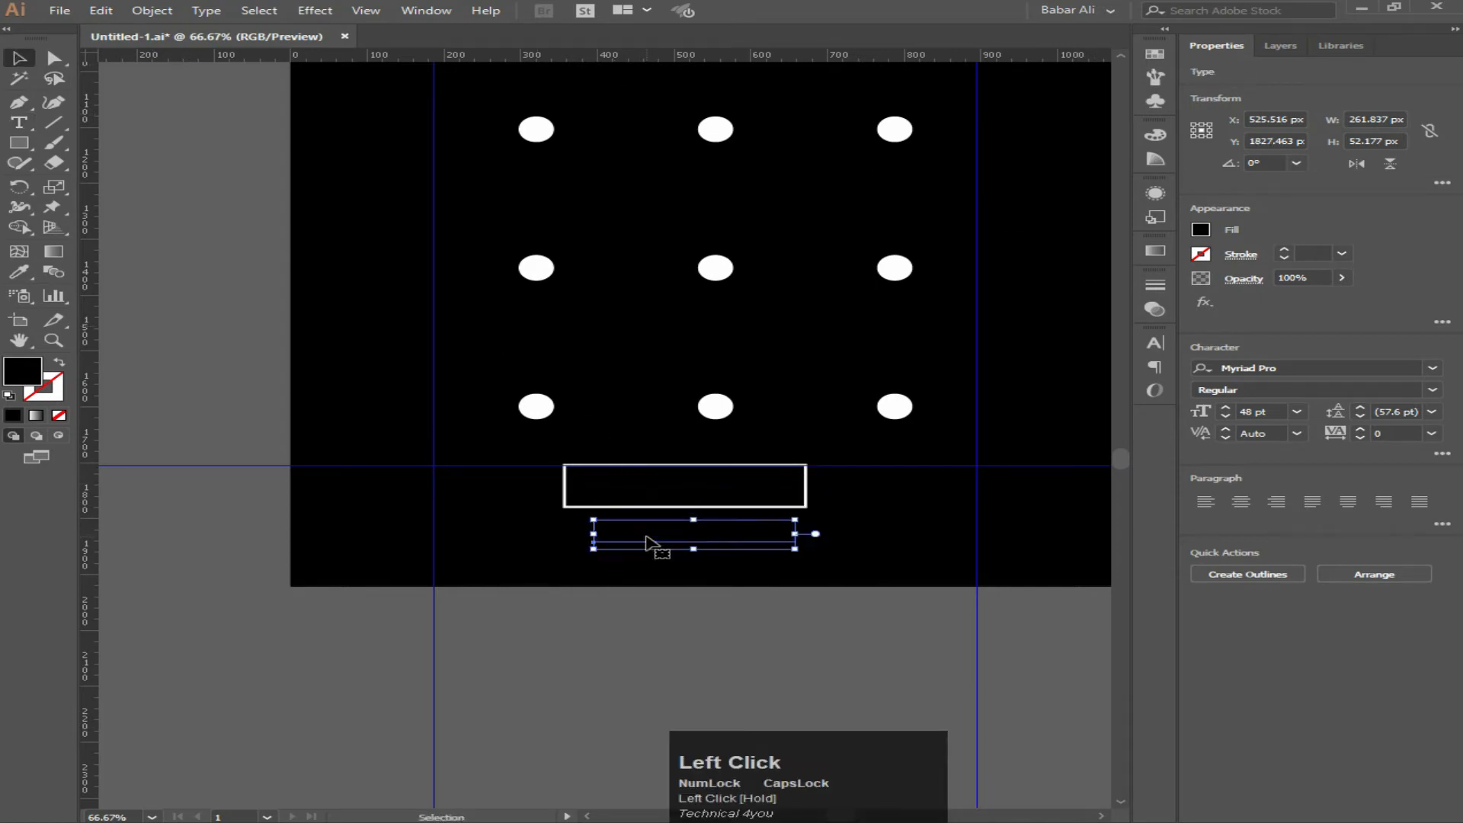
{"action": "triple_click", "coordinate": [646, 538]}
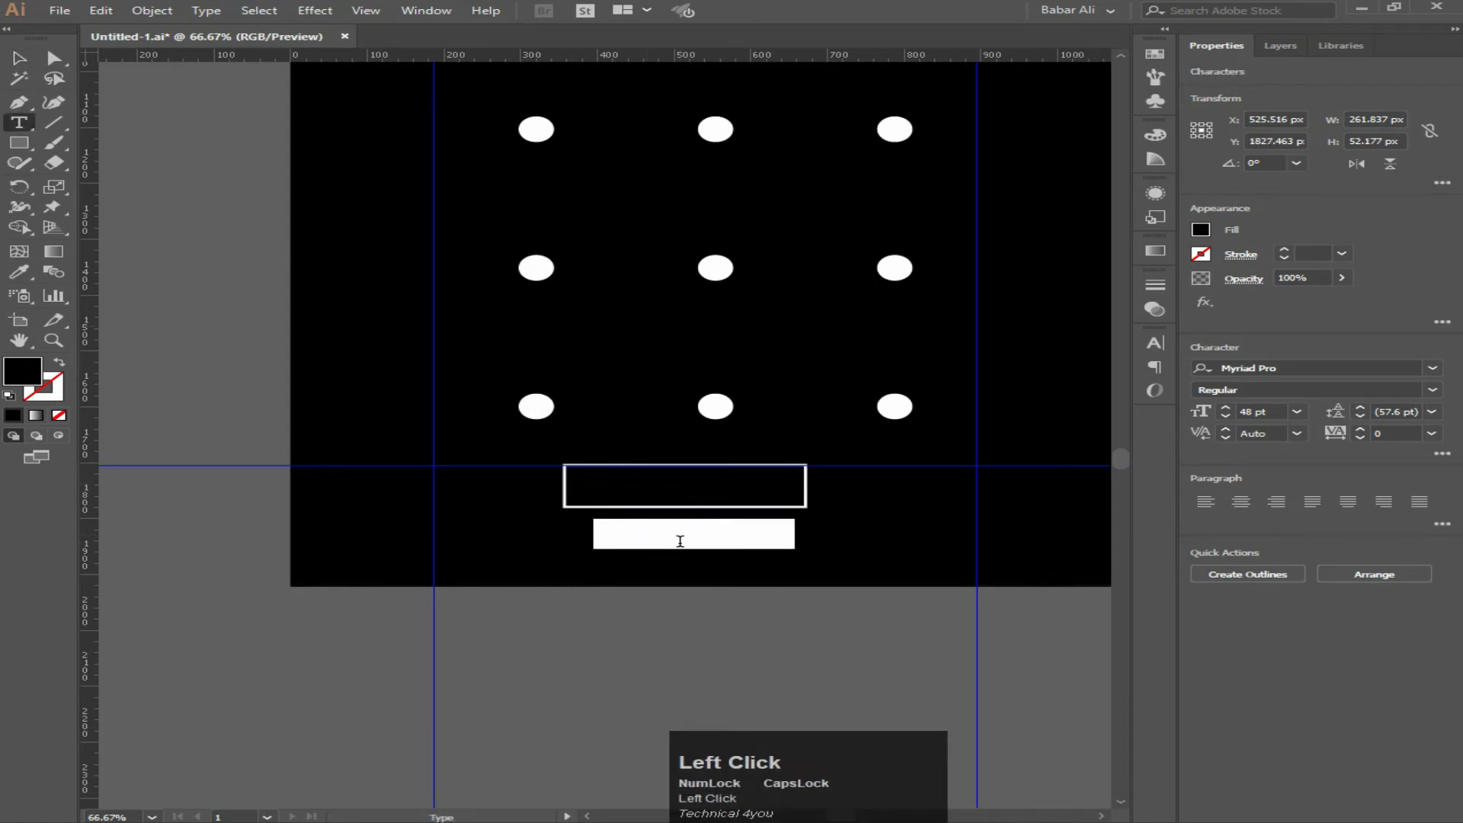
{"action": "type", "text": "A"}
{"action": "key", "text": "BackSpace"}
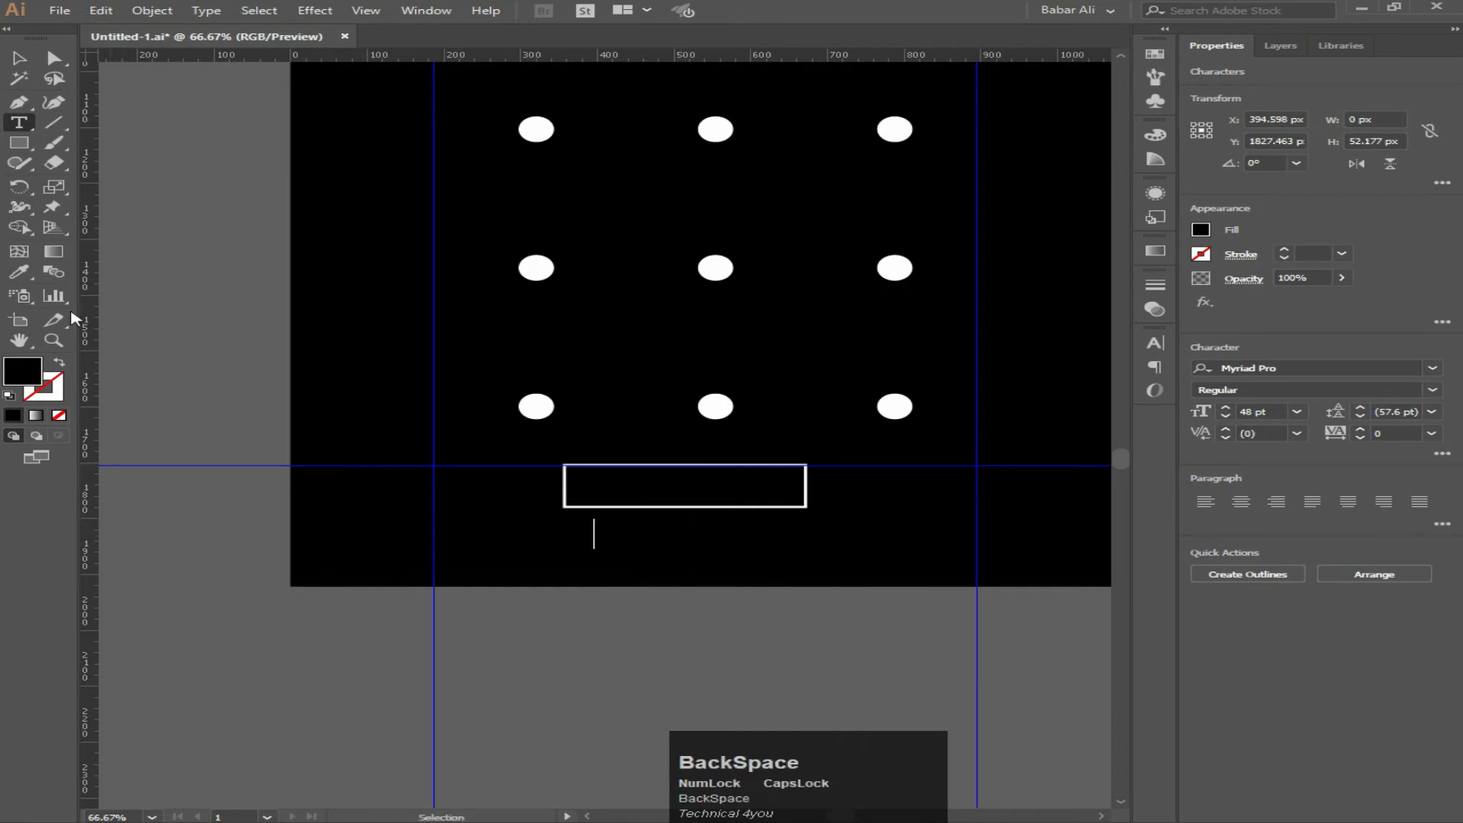
{"action": "left_click", "coordinate": [19, 57]}
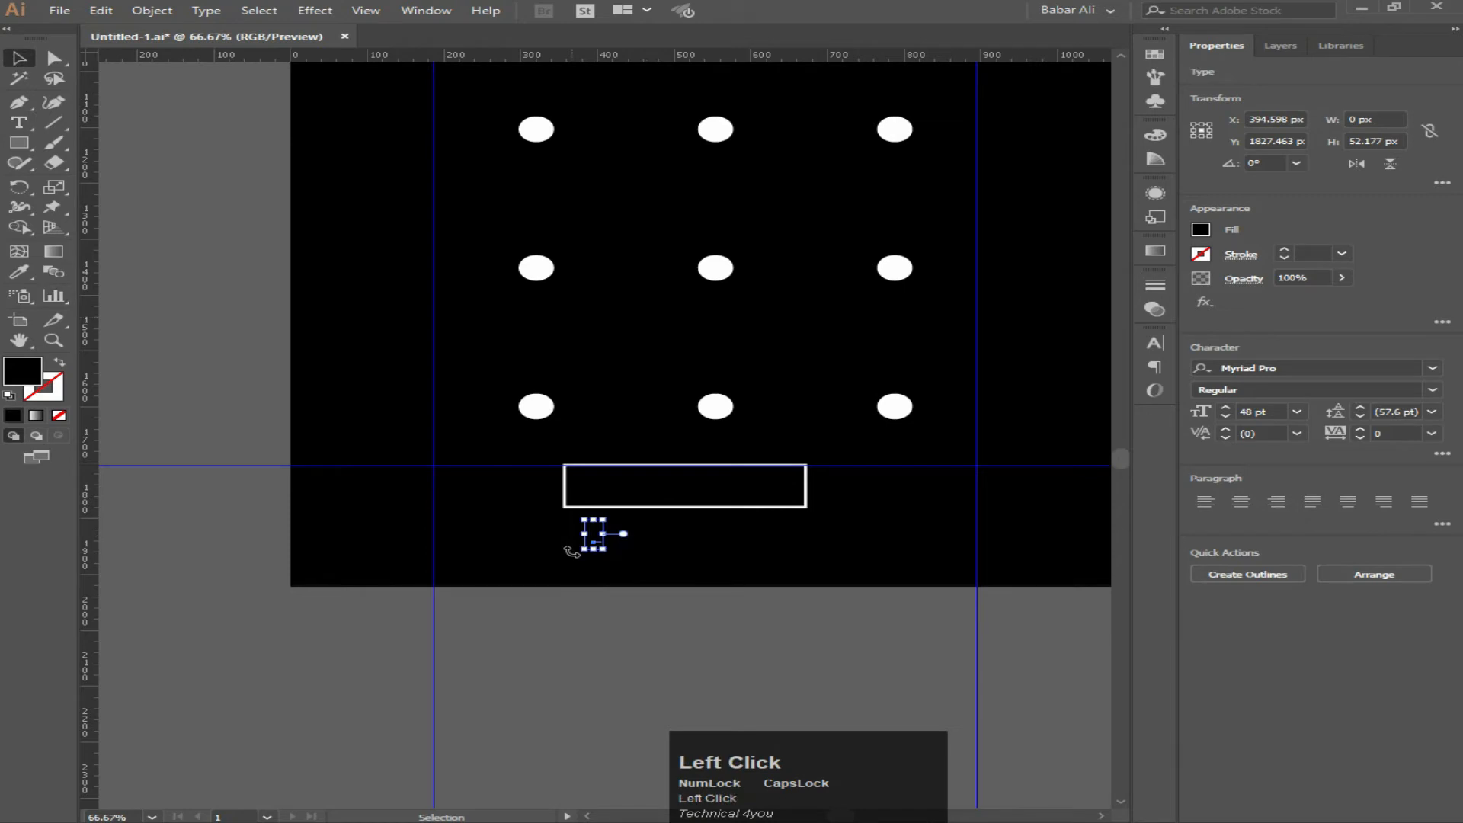
{"action": "key", "text": "Delete"}
Add the text "EMERGENCY CALL" over the outlined rectangle in white (FFFFFF) at 48 pt.
{"action": "left_click", "coordinate": [19, 122]}
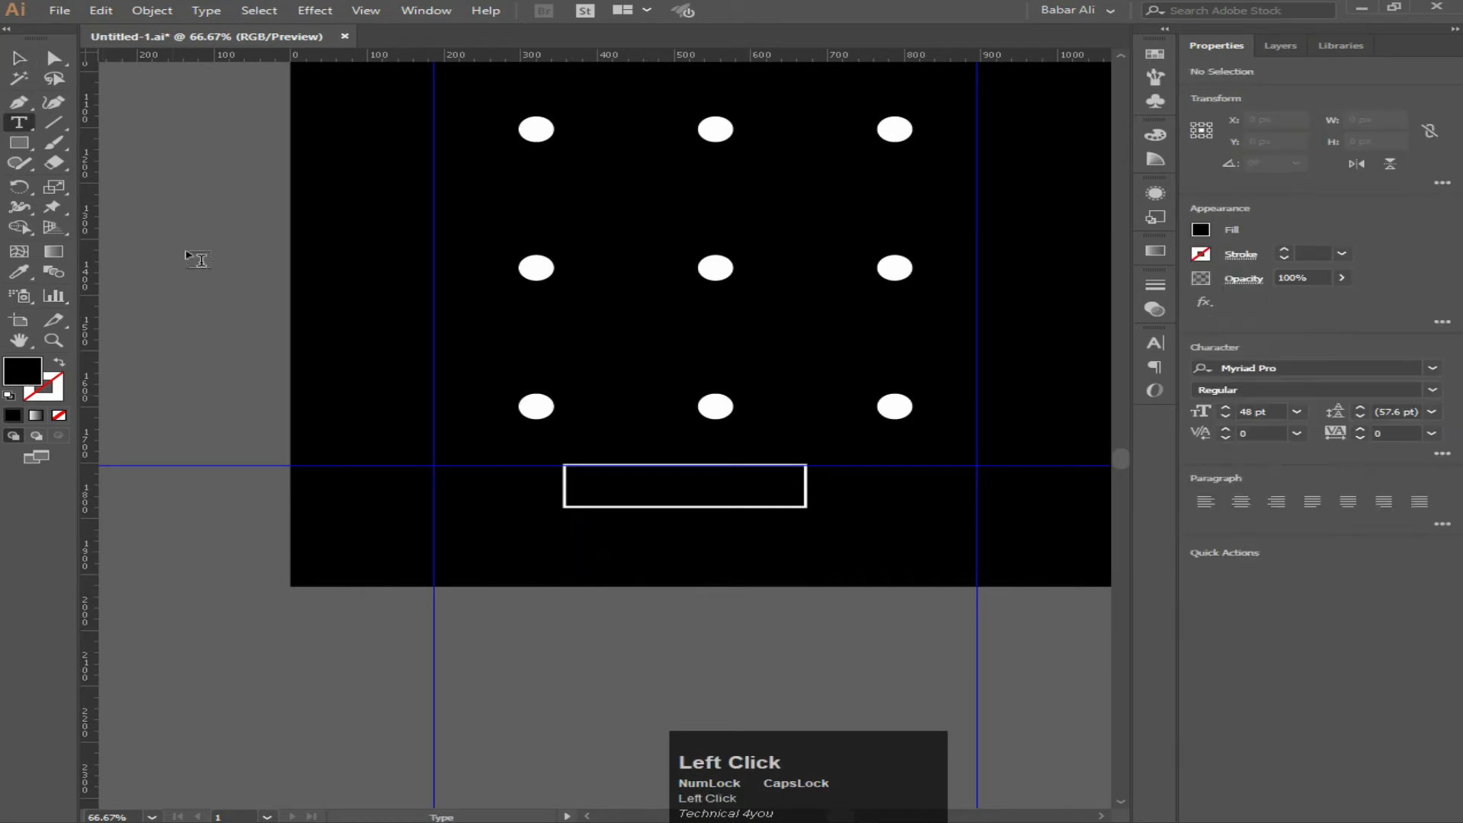
{"action": "left_click", "coordinate": [588, 490]}
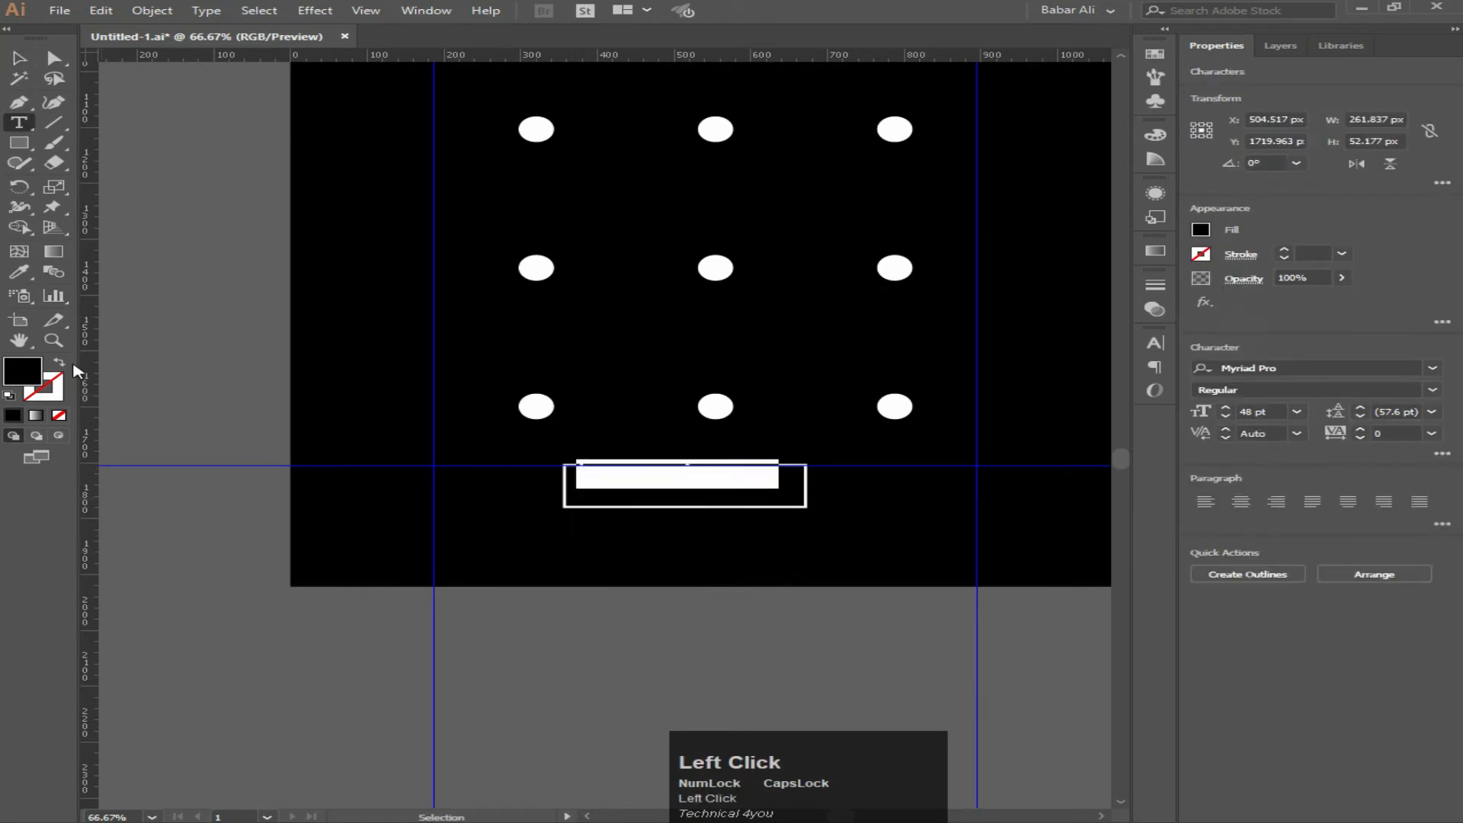
{"action": "double_click", "coordinate": [33, 376]}
{"action": "left_click_drag", "start_coordinate": [806, 201], "coordinate": [736, 153]}
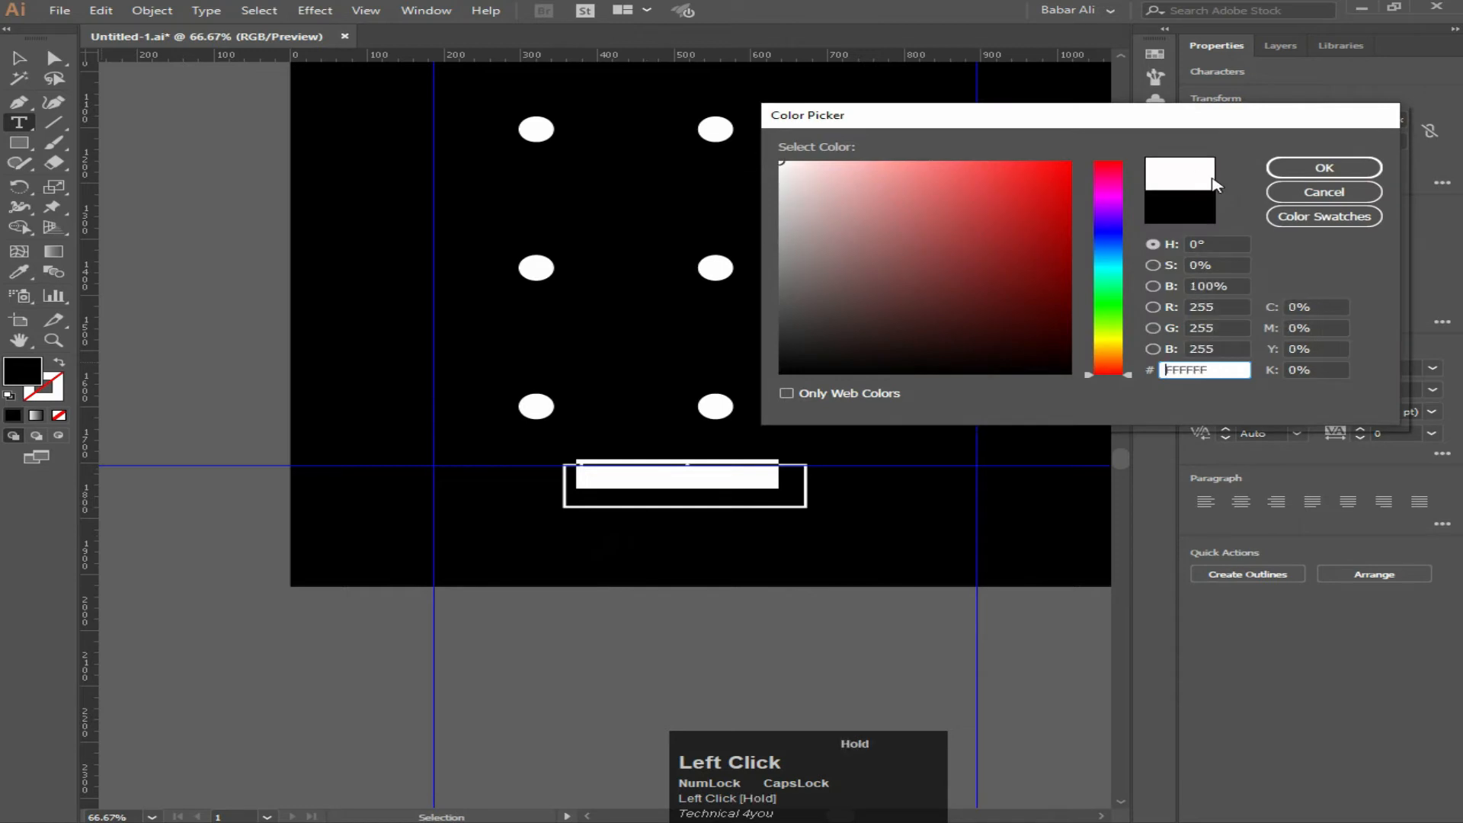
{"action": "left_click", "coordinate": [1324, 168]}
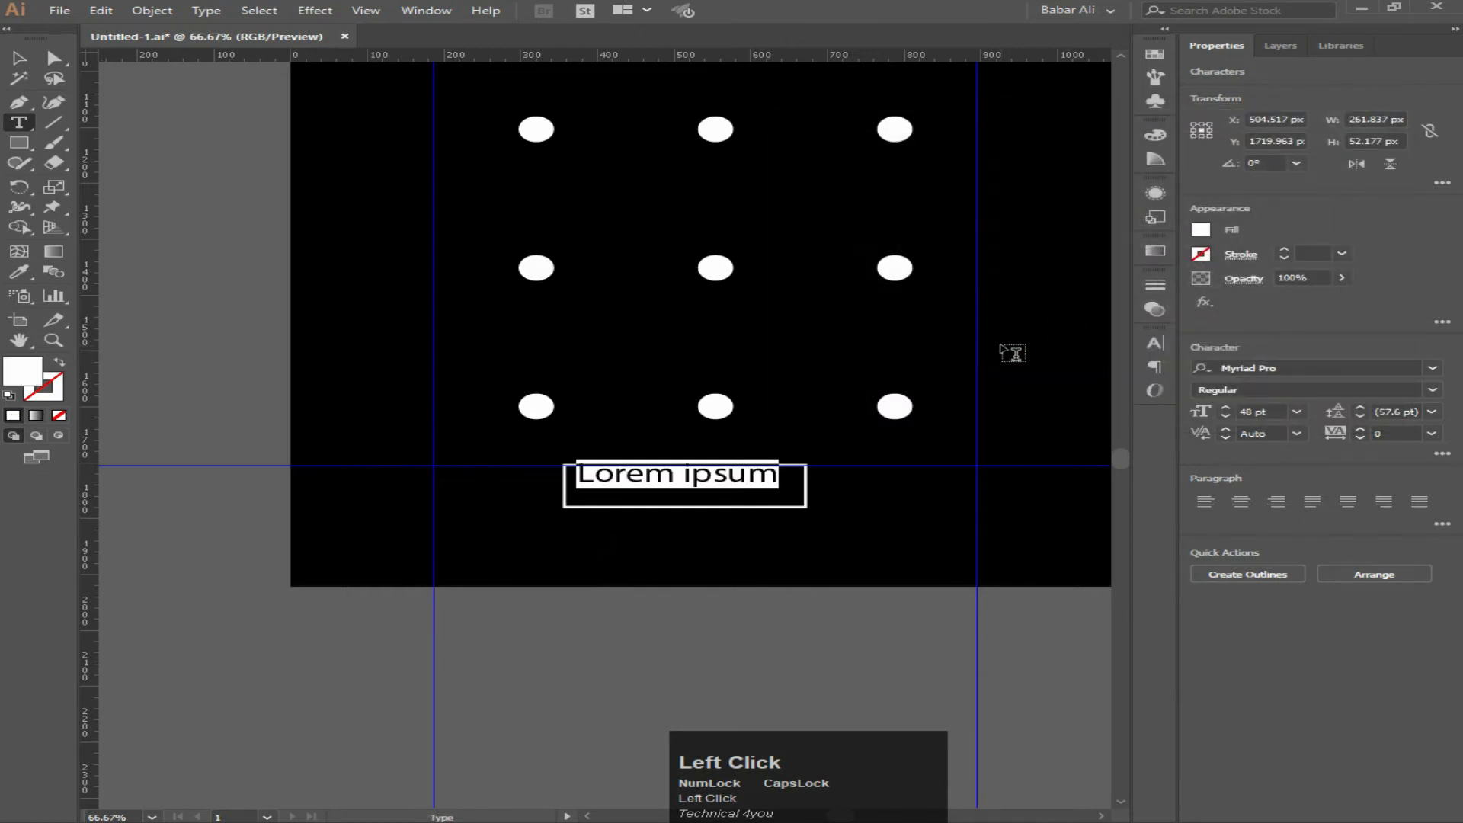
{"action": "type", "text": "EMER"}
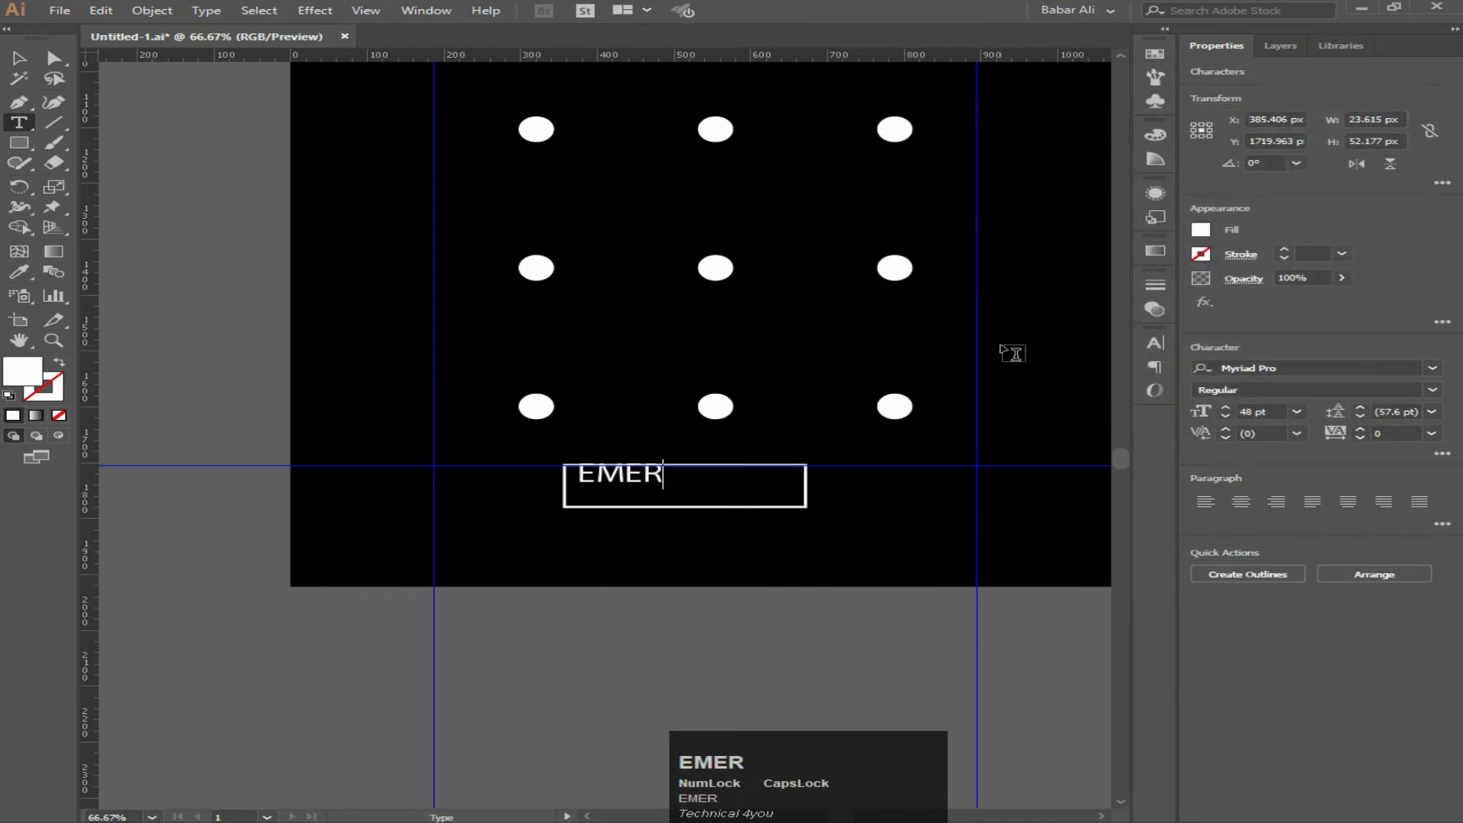
{"action": "type", "text": "GEN"}
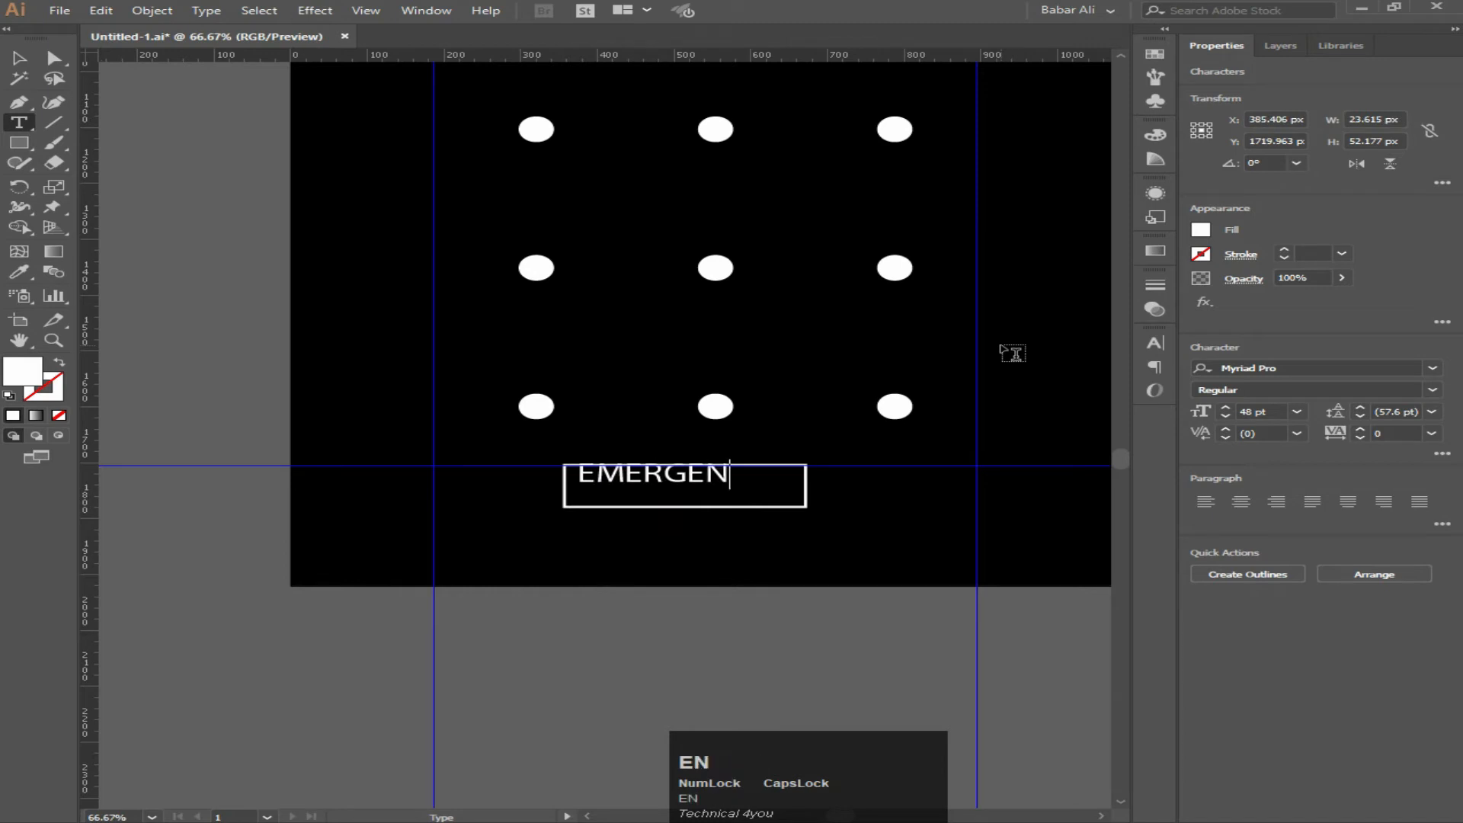
{"action": "type", "text": "CY CALL"}
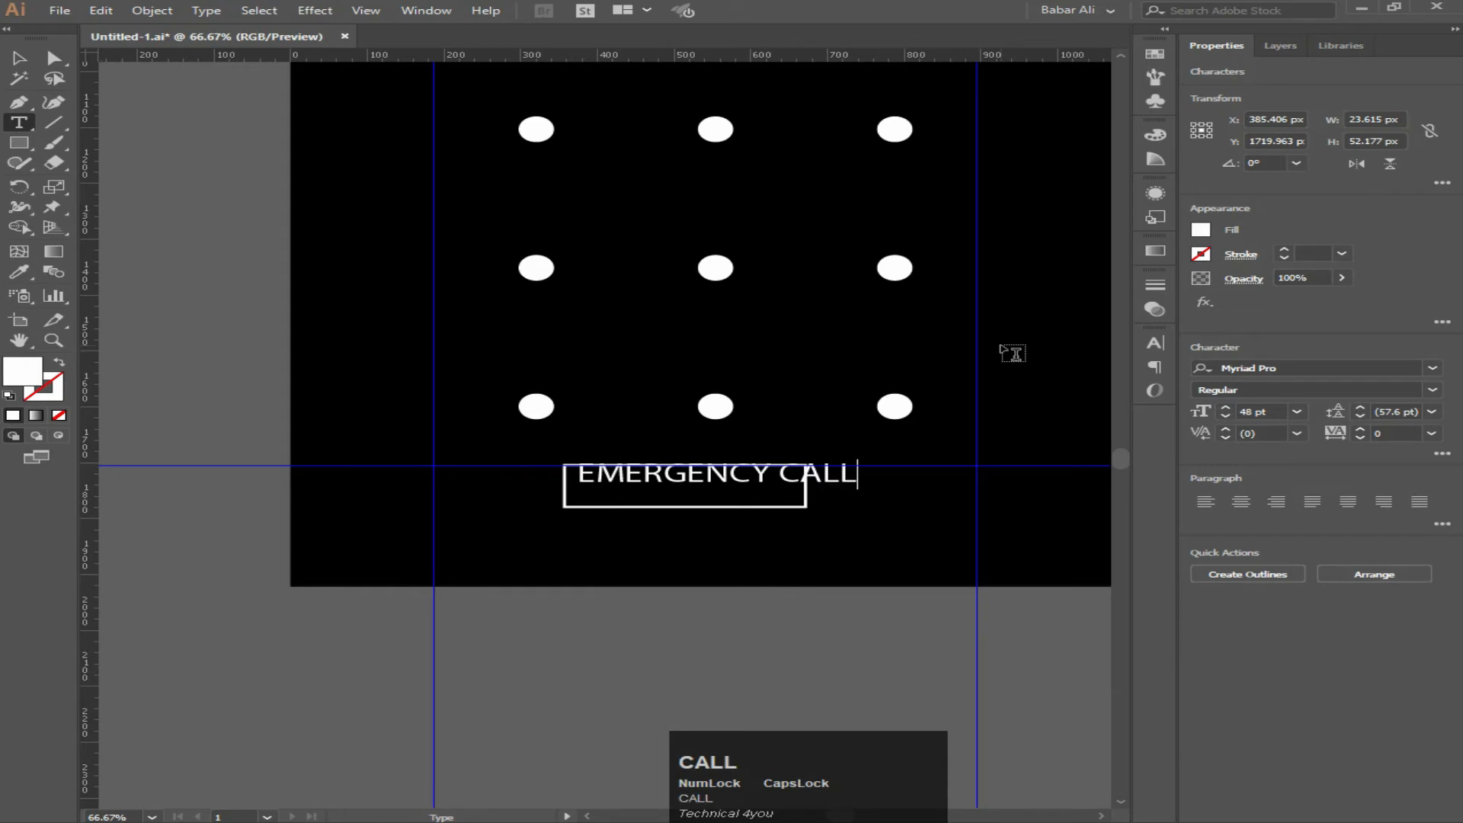
Scale the "EMERGENCY CALL" label down to about 260 × 37 px and move it inside the outlined rectangle.
{"action": "left_click", "coordinate": [19, 58]}
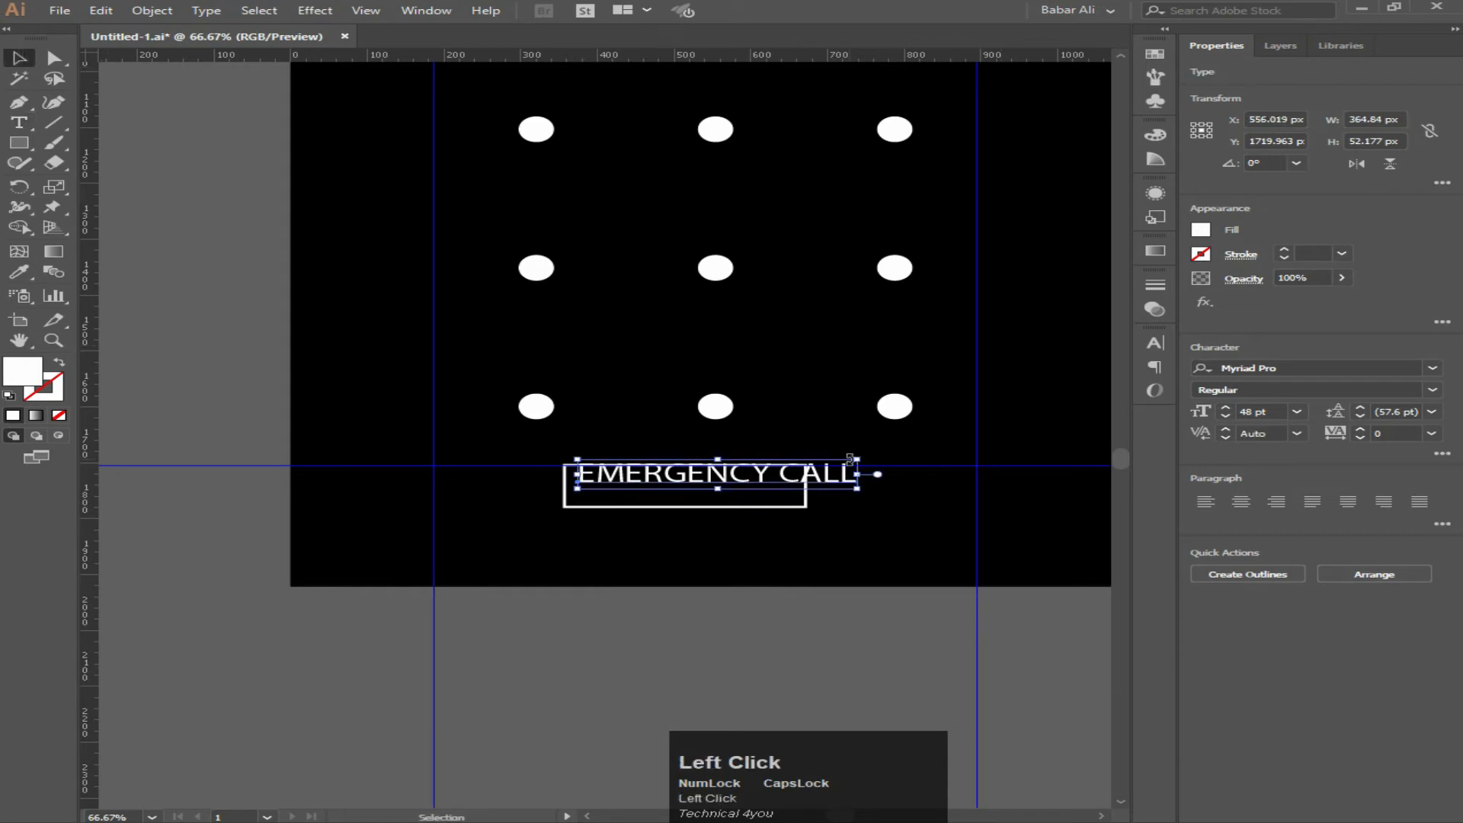
{"action": "left_click_drag", "start_coordinate": [856, 457], "coordinate": [817, 463]}
{"action": "left_click_drag", "start_coordinate": [717, 483], "coordinate": [694, 494]}
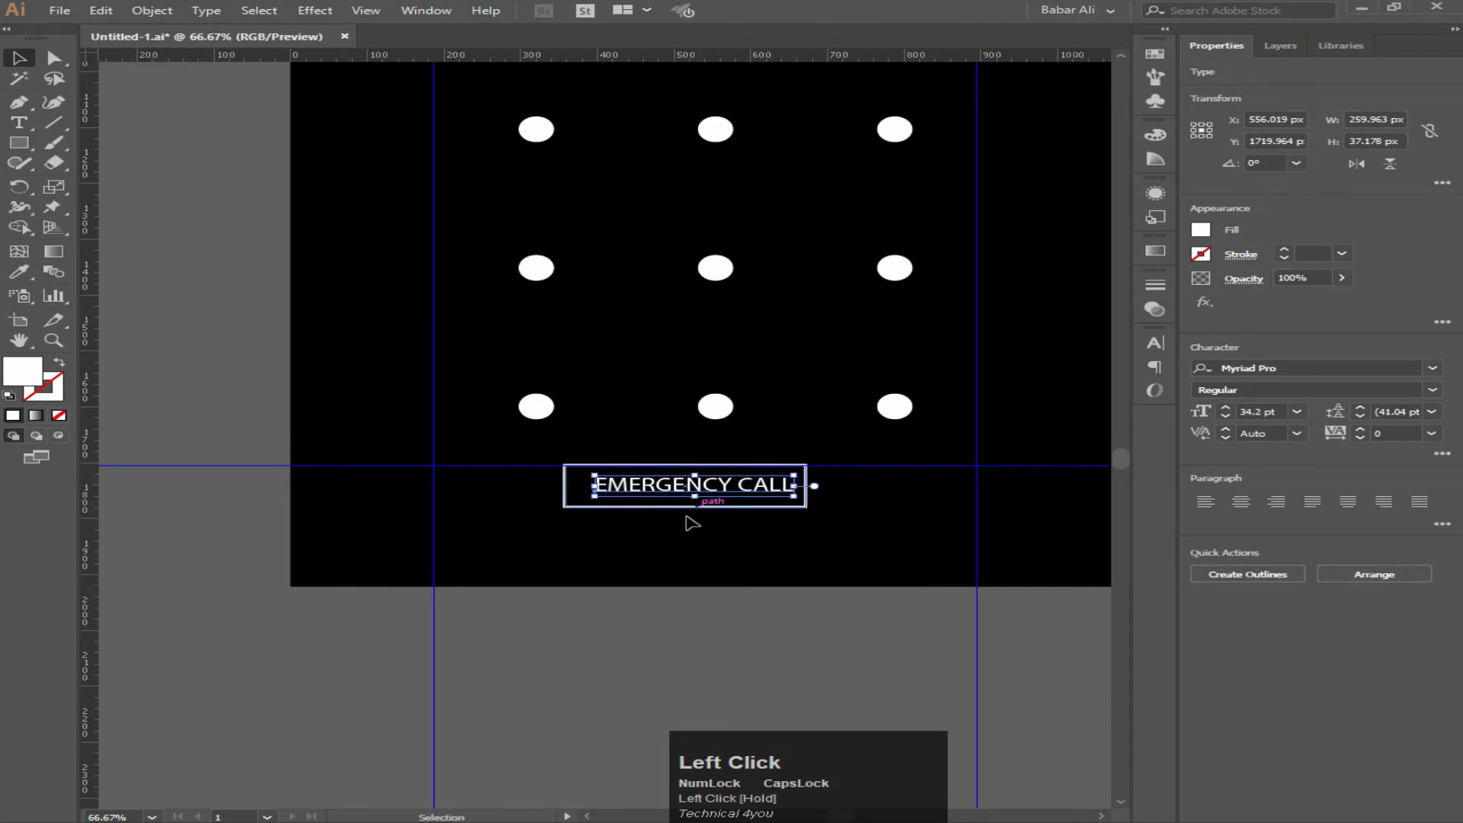
Align the label and its outlined rectangle with each other on both horizontal and vertical centres, leaving both deselected.
{"action": "left_click_drag", "start_coordinate": [548, 455], "coordinate": [852, 591]}
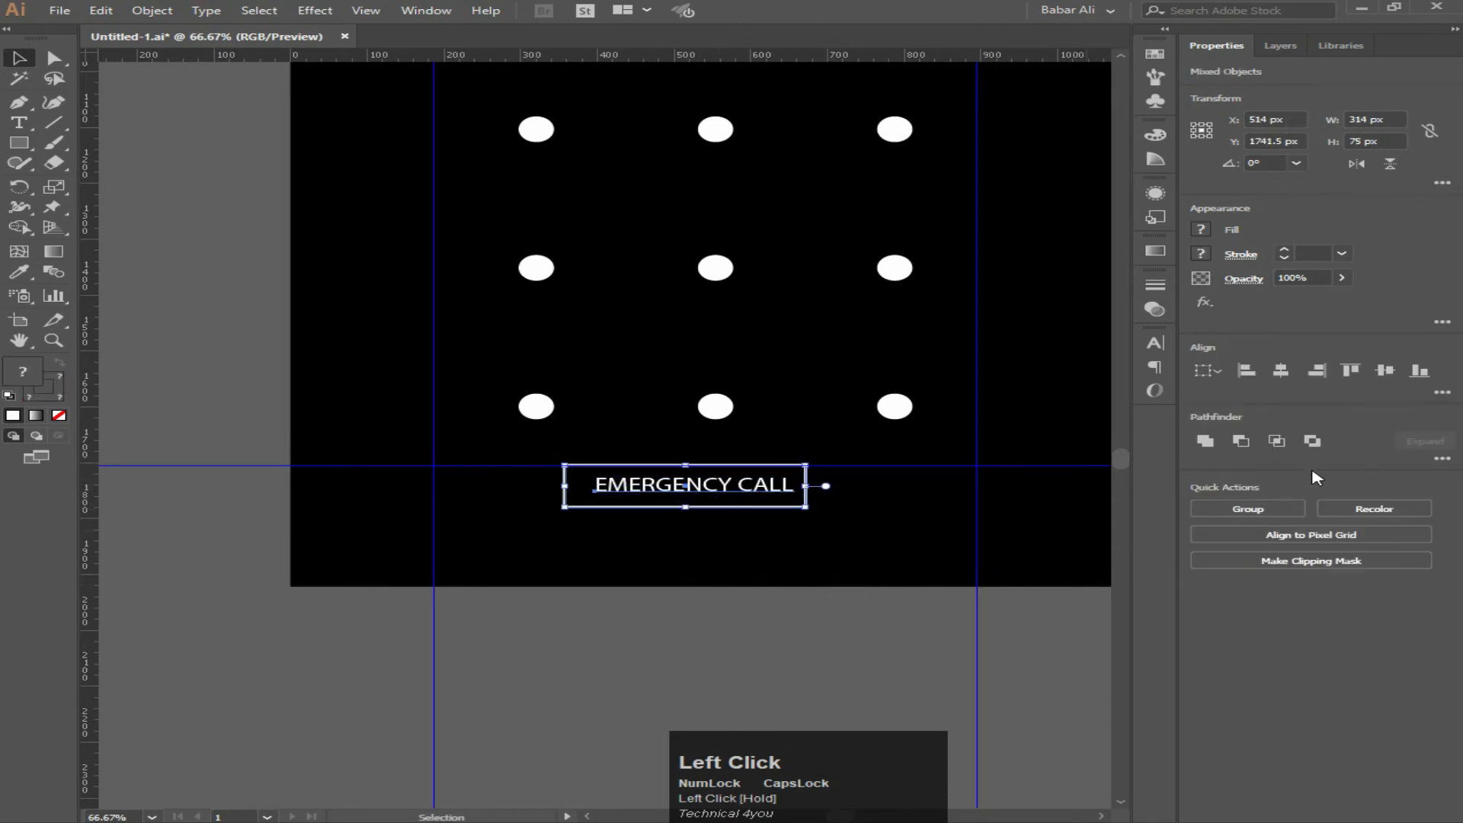
{"action": "left_click", "coordinate": [1280, 373]}
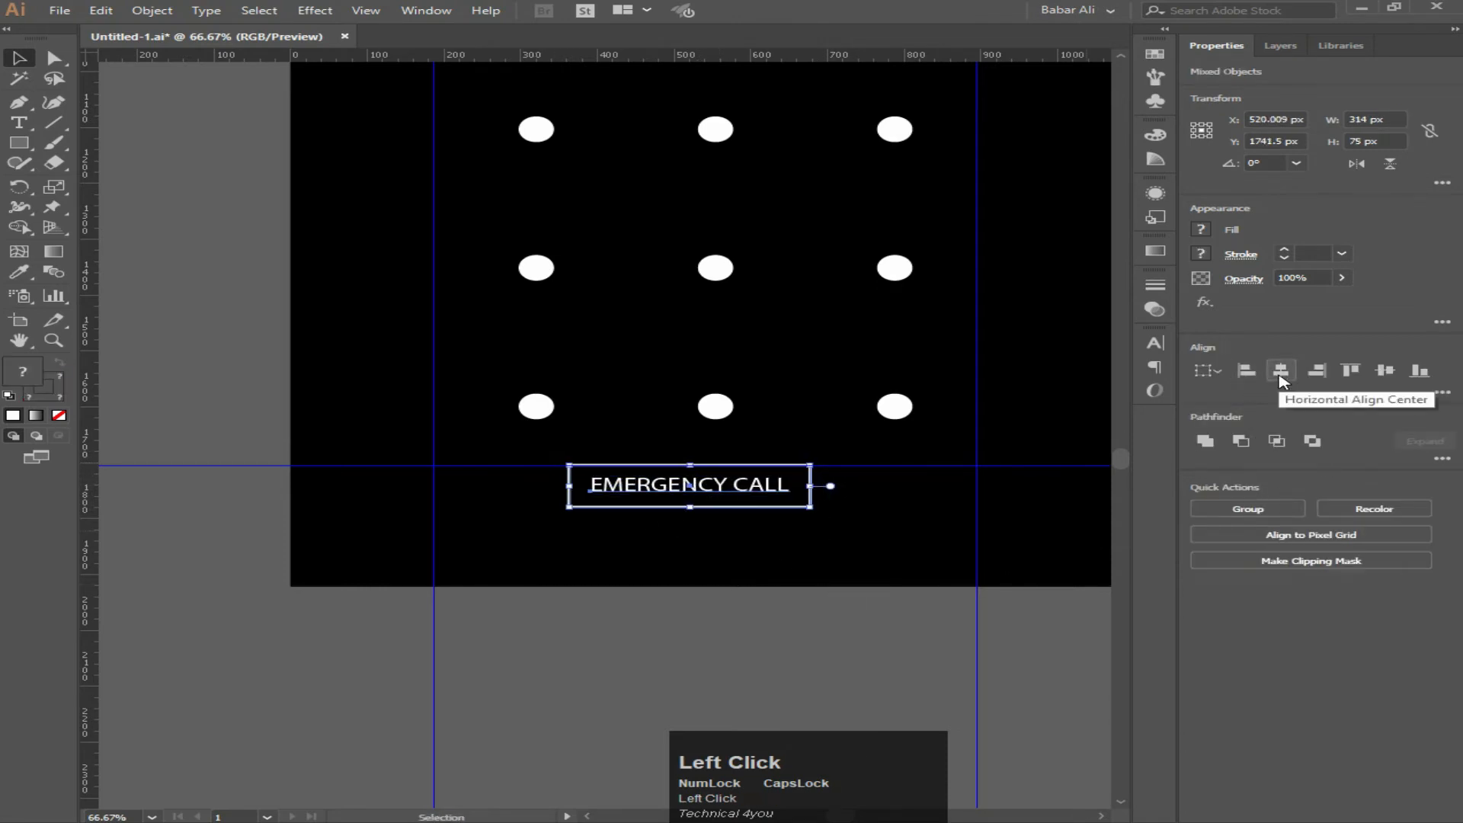
{"action": "left_click", "coordinate": [1384, 370]}
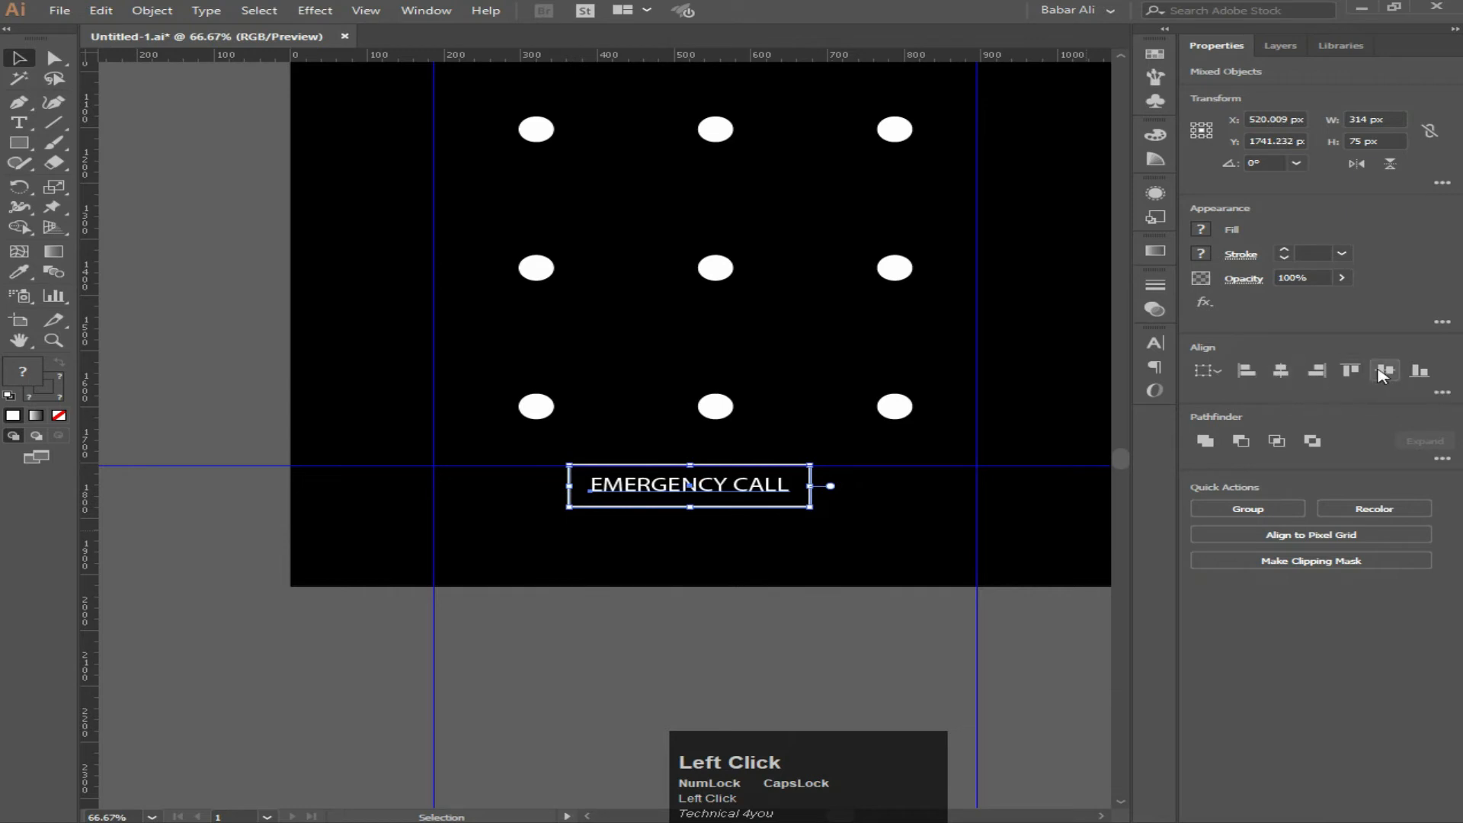
{"action": "left_click", "coordinate": [795, 621]}
Shrink the "EMERGENCY CALL" label slightly in two passes around its centre for more margin inside the outline.
{"action": "scroll", "coordinate": [750, 617], "scroll_direction": "down", "scroll_amount": 1, "text": "alt"}
{"action": "scroll", "coordinate": [751, 614], "scroll_direction": "down", "scroll_amount": 1, "text": "alt"}
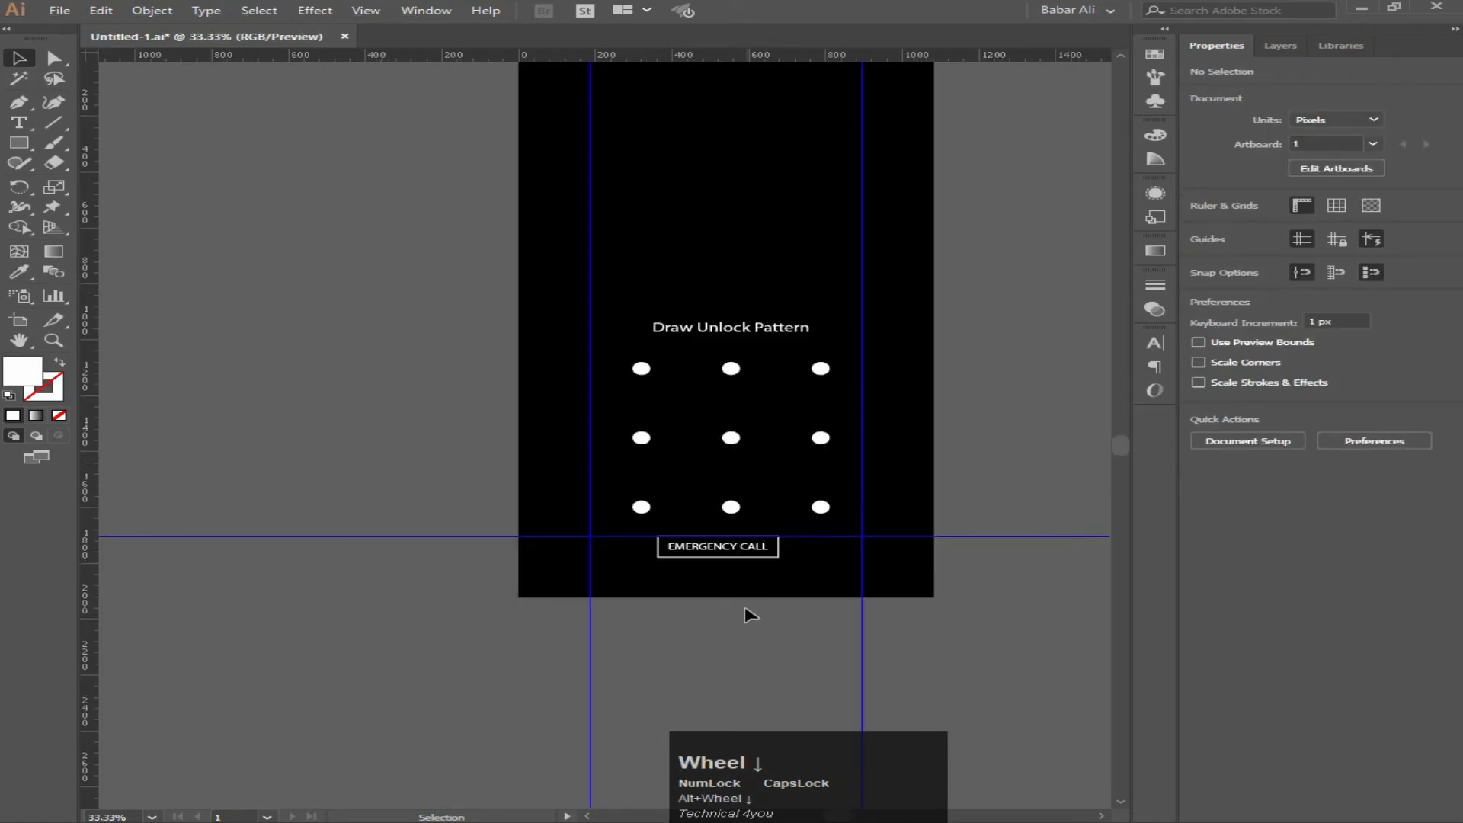
{"action": "left_click", "coordinate": [747, 606]}
{"action": "key", "text": "space"}
{"action": "scroll", "coordinate": [762, 457], "scroll_direction": "up", "scroll_amount": 3, "text": "alt"}
{"action": "left_click", "coordinate": [758, 456]}
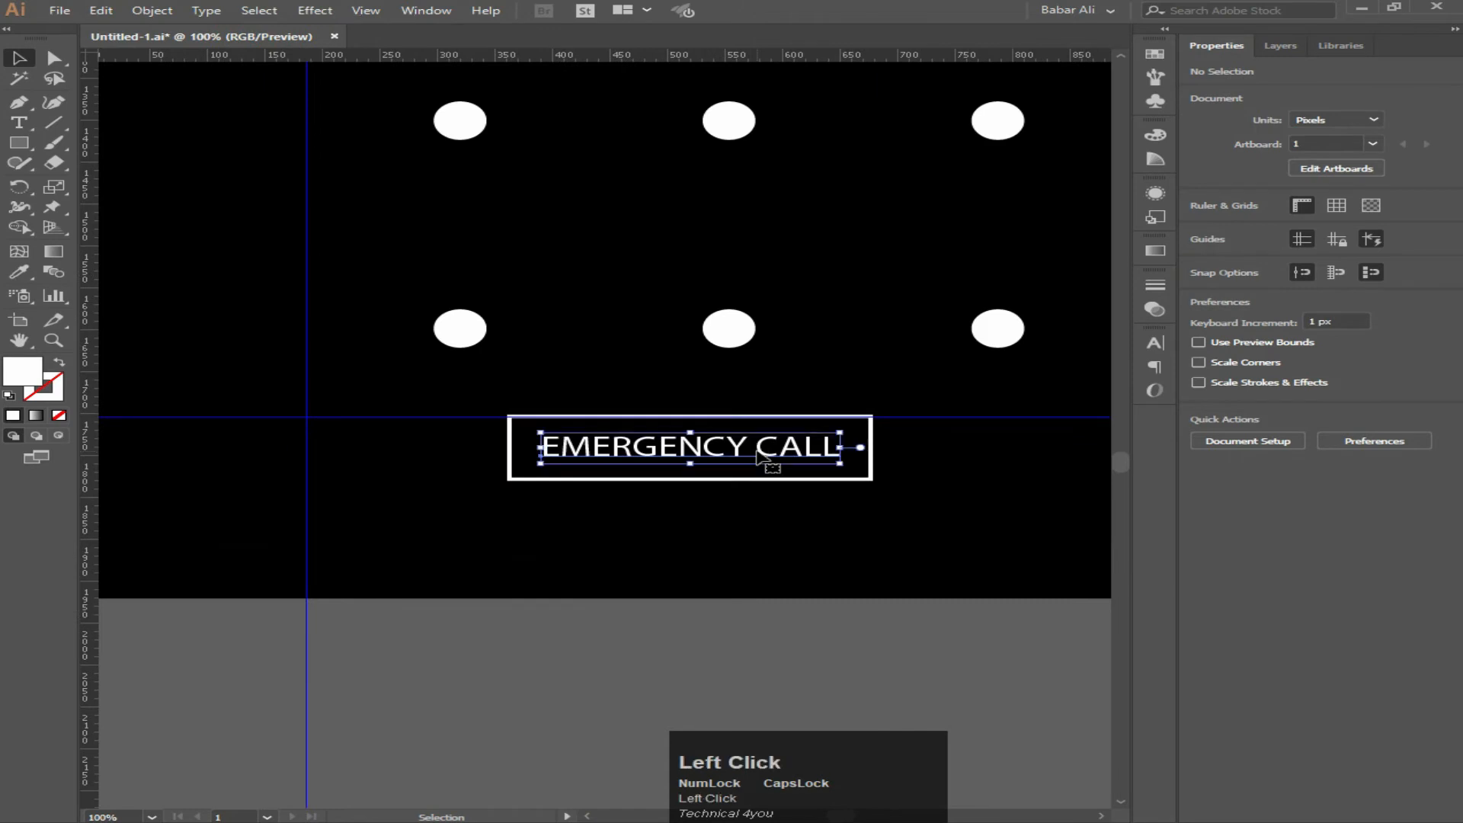
{"action": "left_click_drag", "start_coordinate": [841, 432], "coordinate": [837, 432]}
{"action": "left_click", "coordinate": [686, 644]}
{"action": "scroll", "coordinate": [682, 633], "scroll_direction": "down", "scroll_amount": 2, "text": "alt"}
{"action": "scroll", "coordinate": [681, 636], "scroll_direction": "down", "scroll_amount": 1, "text": "alt"}
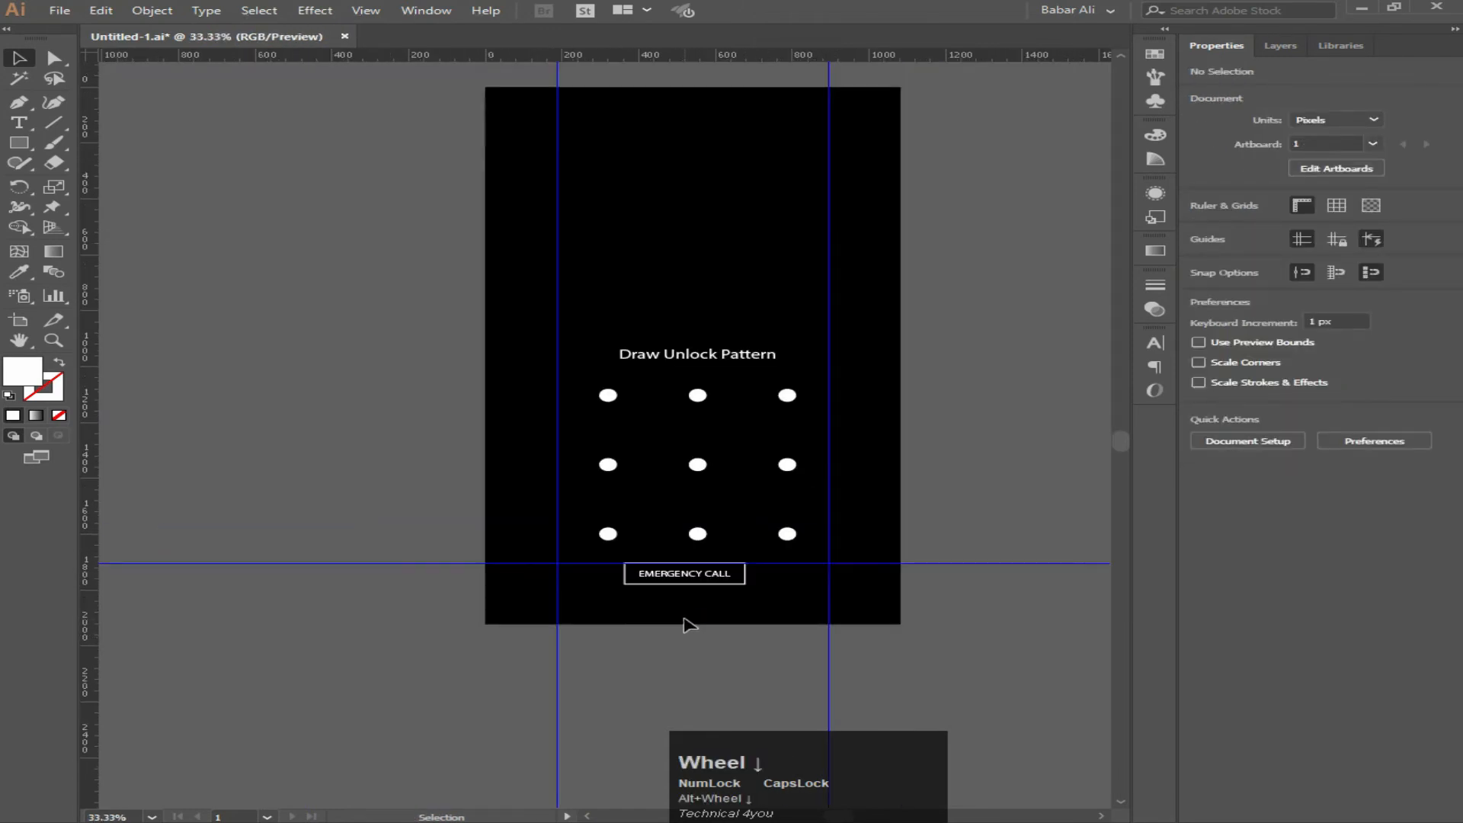
{"action": "scroll", "coordinate": [671, 595], "scroll_direction": "up", "scroll_amount": 3, "text": "alt"}
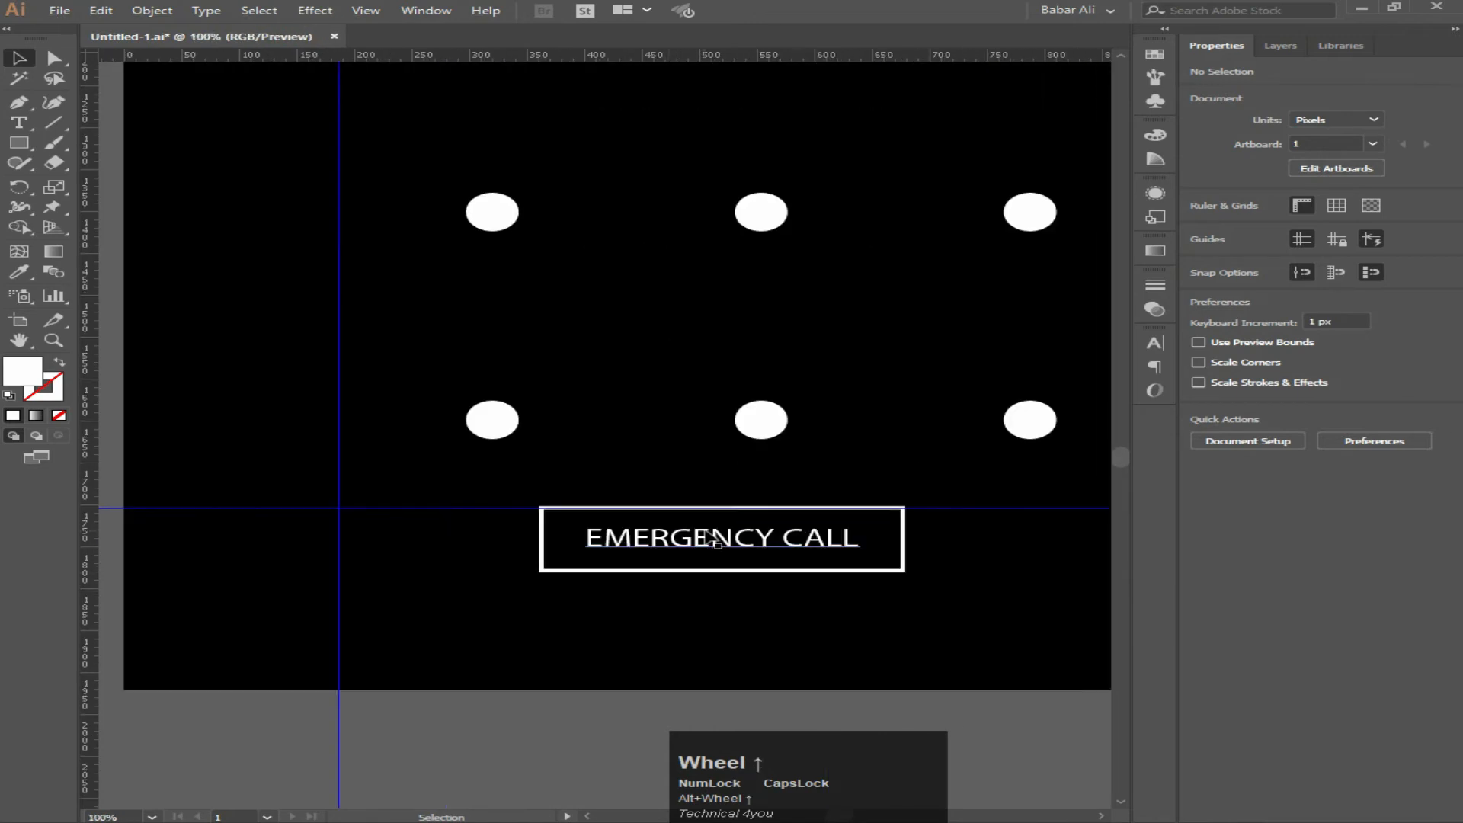
{"action": "left_click", "coordinate": [799, 537]}
{"action": "left_click_drag", "start_coordinate": [860, 522], "coordinate": [857, 522]}
Group the "EMERGENCY CALL" label with its outlined rectangle.
{"action": "left_click_drag", "start_coordinate": [541, 499], "coordinate": [1049, 684]}
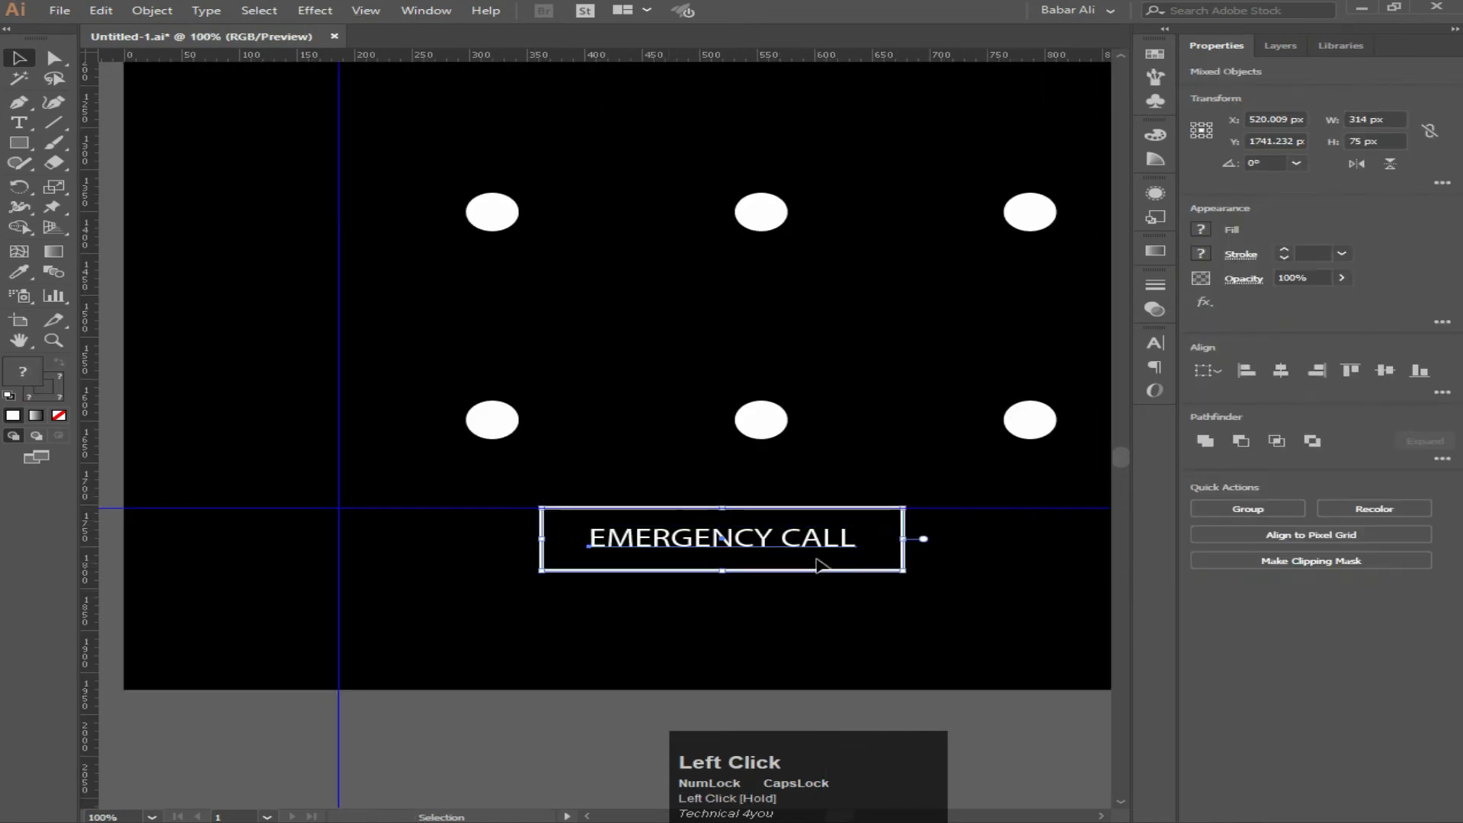
{"action": "right_click", "coordinate": [809, 543]}
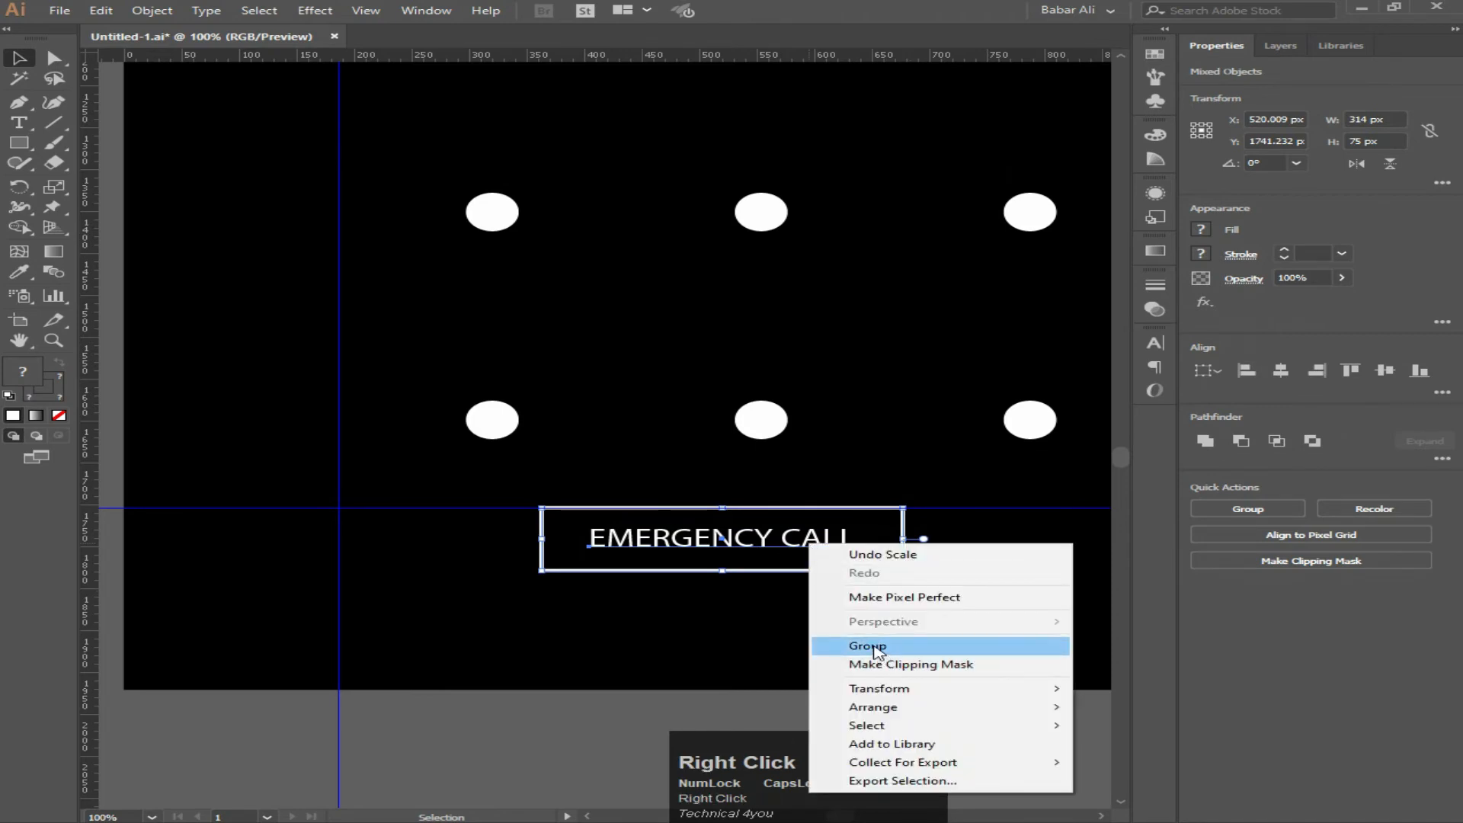
{"action": "left_click", "coordinate": [876, 650]}
{"action": "left_click", "coordinate": [874, 655]}
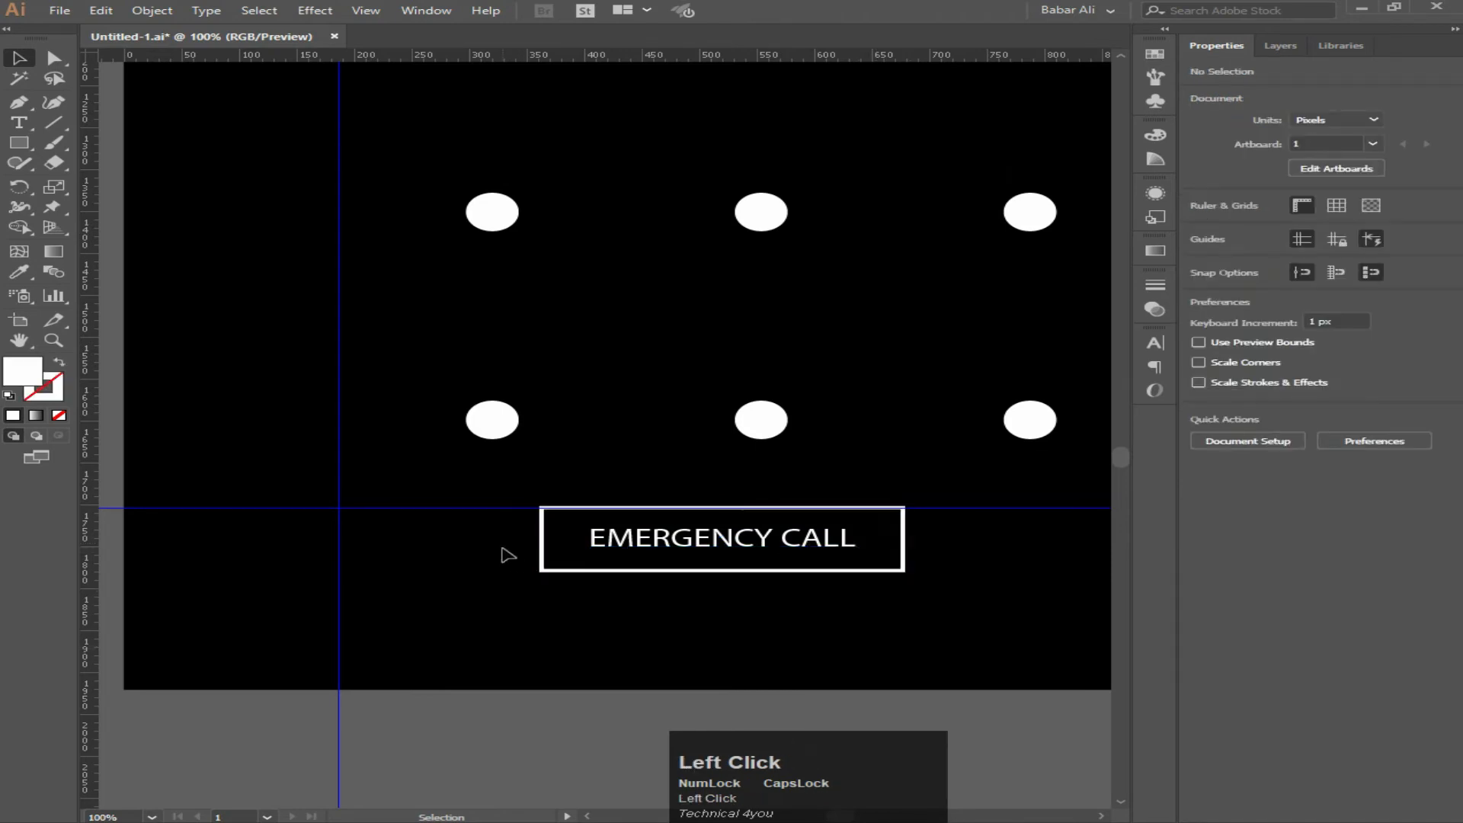
{"action": "left_click", "coordinate": [535, 535]}
{"action": "left_click", "coordinate": [514, 556]}
{"action": "left_click_drag", "start_coordinate": [554, 512], "coordinate": [943, 568]}
{"action": "key", "text": "ctrl+z"}
{"action": "left_click", "coordinate": [694, 619]}
Align the button group to the horizontal centre of the circle grid, using the grid as the key object.
{"action": "scroll", "coordinate": [943, 568], "scroll_direction": "down", "scroll_amount": 2}
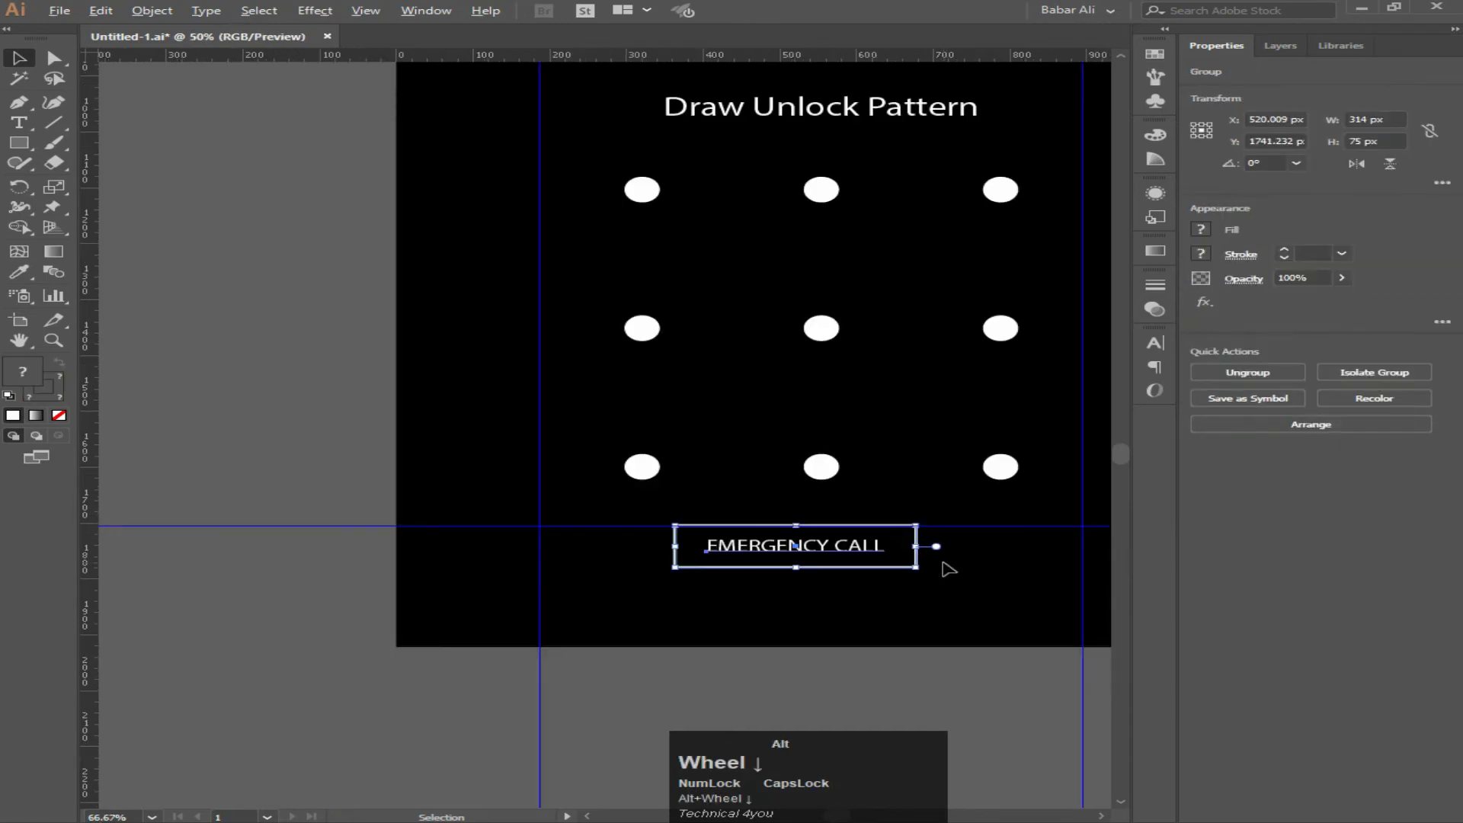
{"action": "left_click_drag", "start_coordinate": [621, 286], "coordinate": [911, 596]}
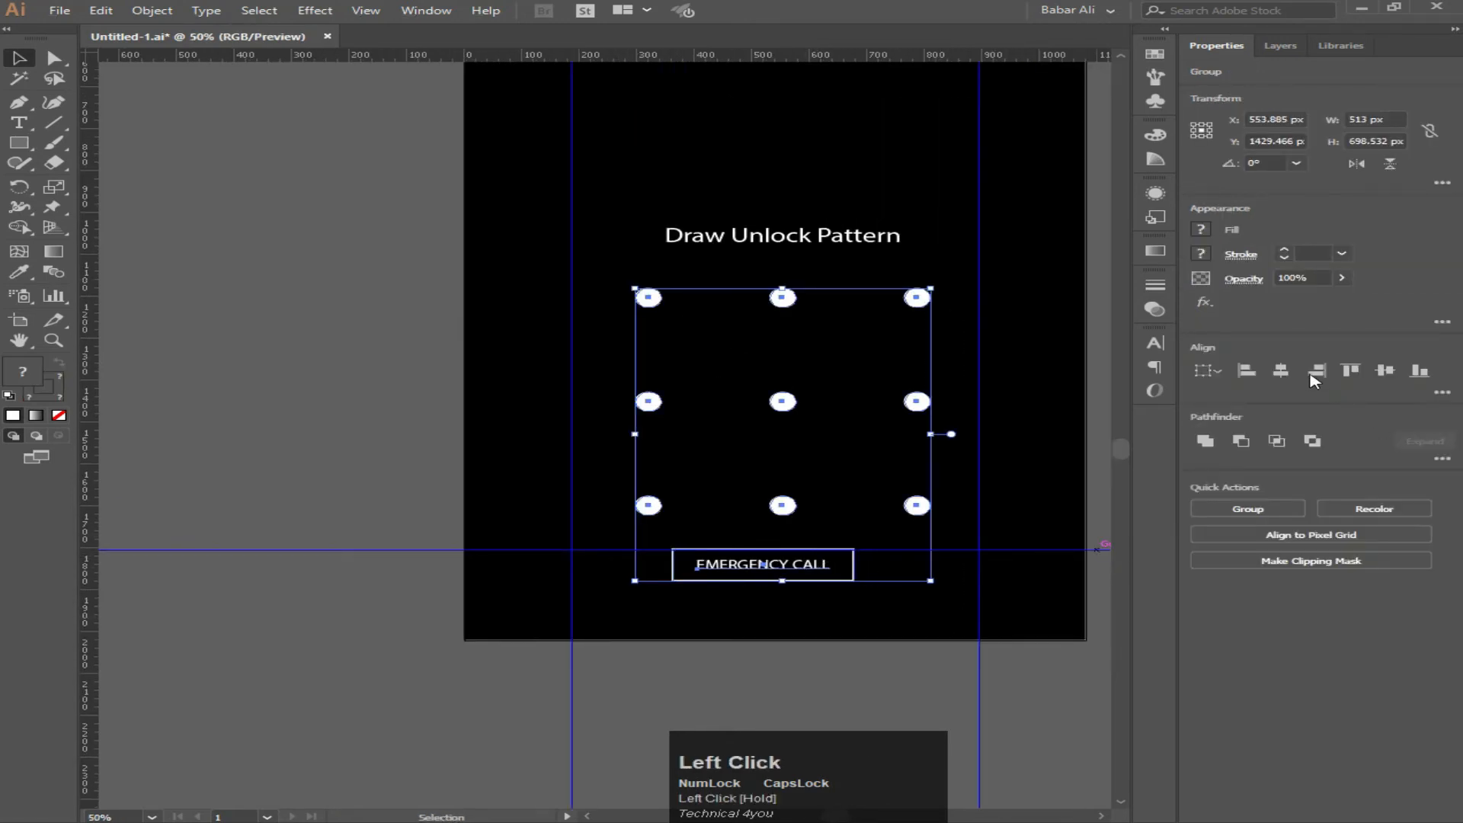
{"action": "left_click", "coordinate": [927, 411]}
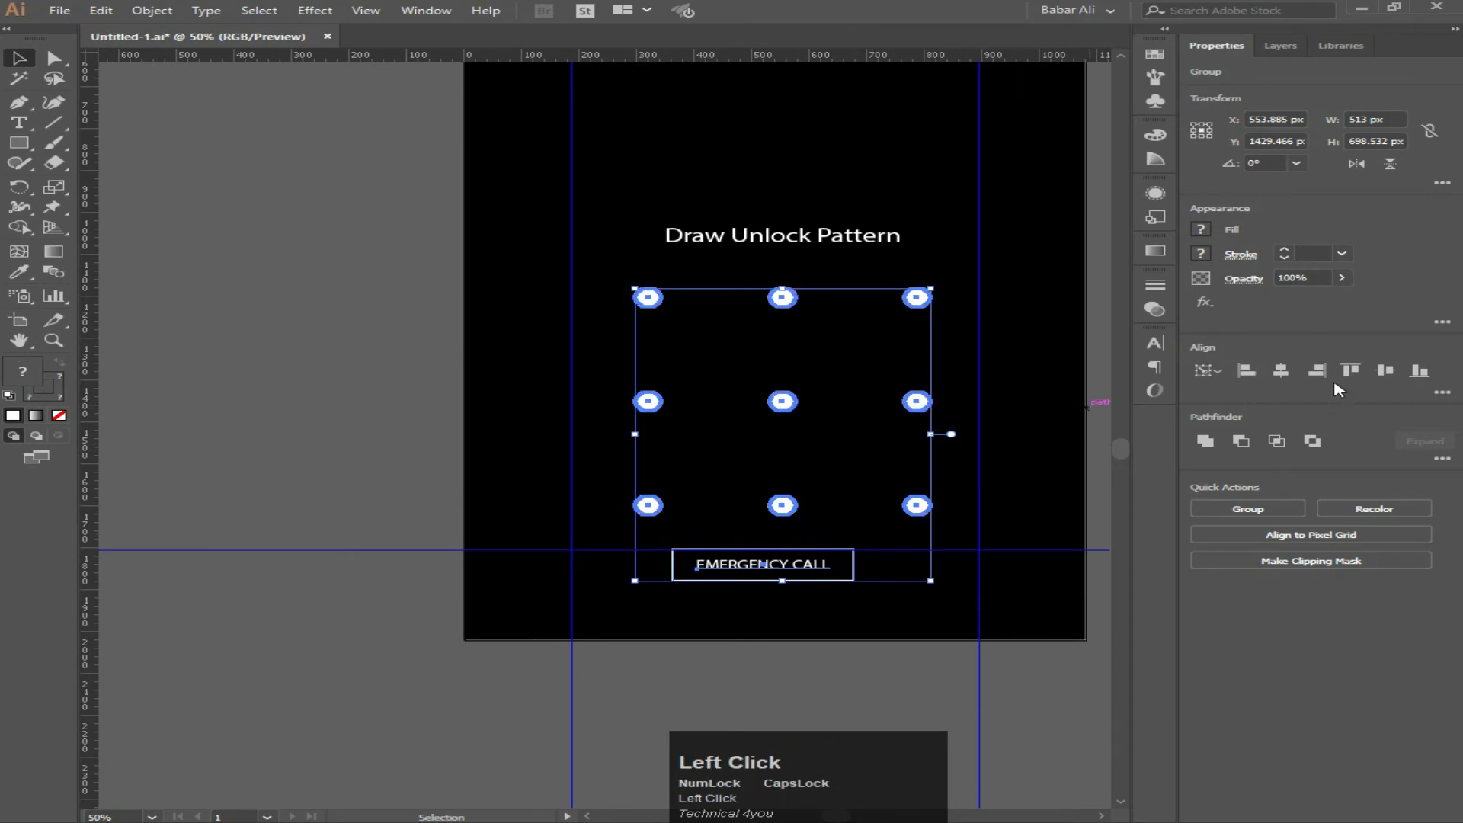
{"action": "left_click", "coordinate": [1281, 371]}
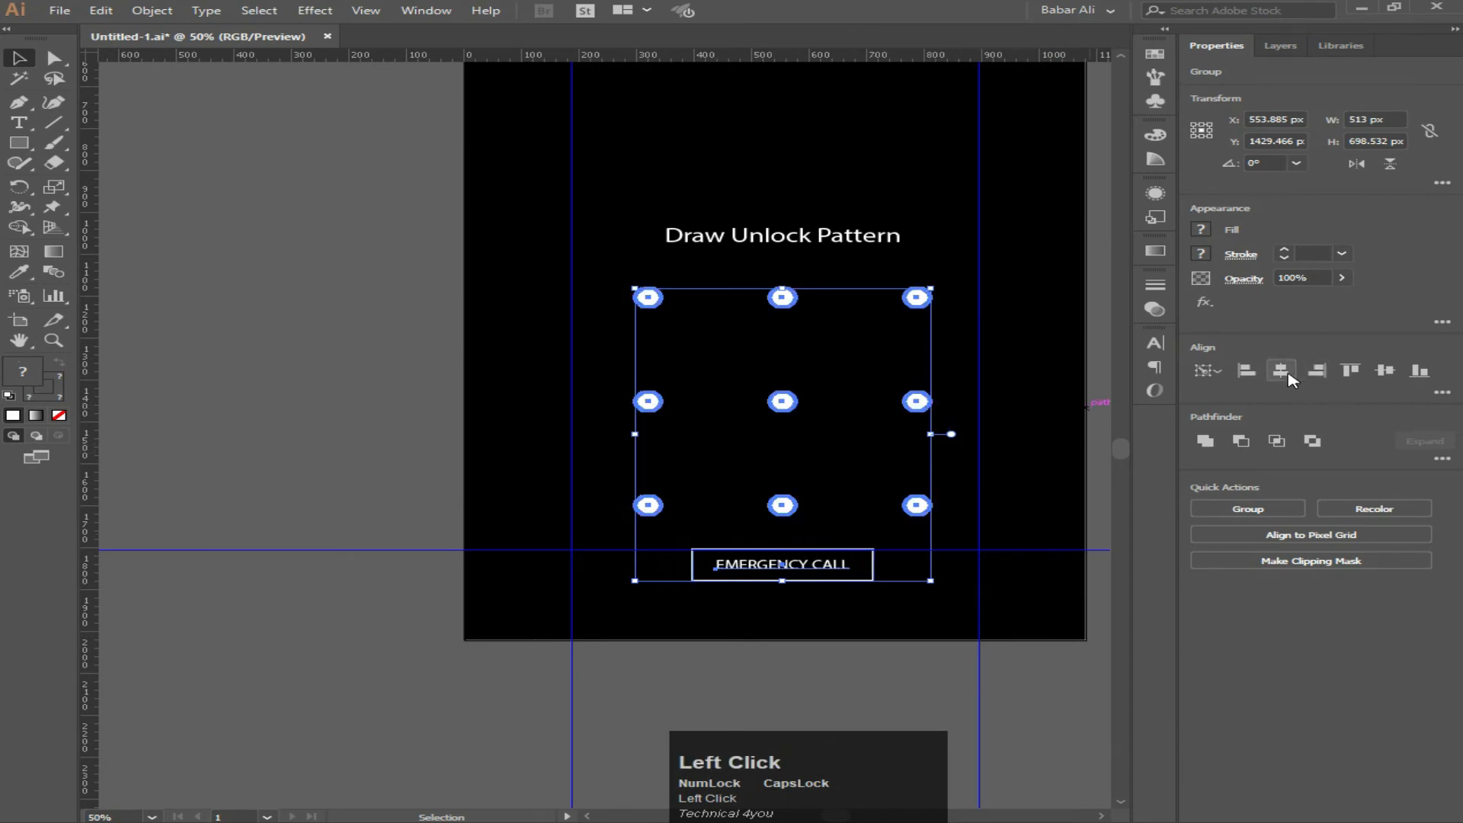
{"action": "left_click", "coordinate": [1069, 658]}
Align the "Draw Unlock Pattern" caption to the horizontal centre of the circle grid, with the grid as key object.
{"action": "scroll", "coordinate": [888, 594], "scroll_direction": "down", "scroll_amount": 3}
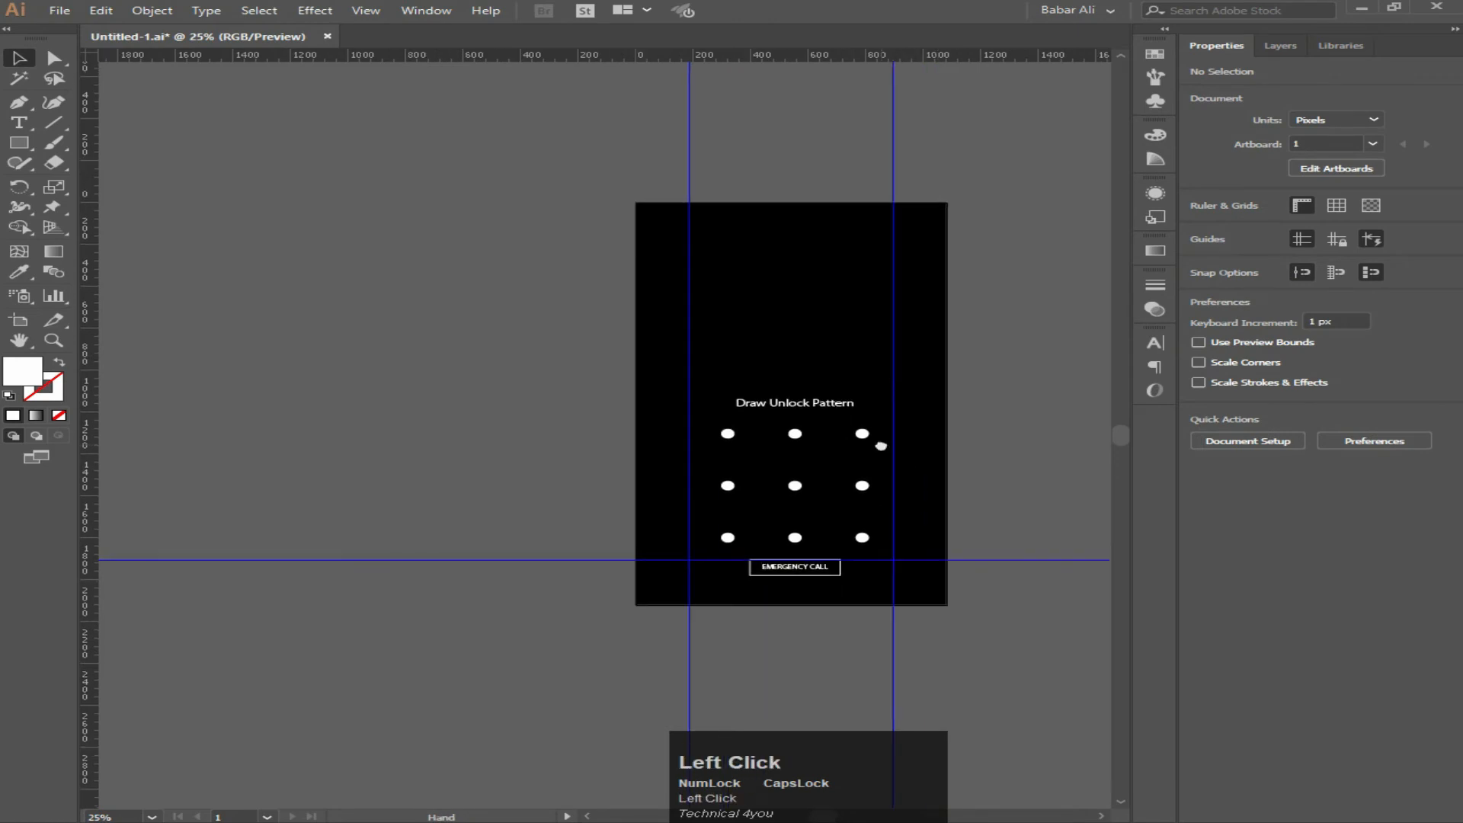
{"action": "scroll", "coordinate": [841, 482], "scroll_direction": "up", "scroll_amount": 1}
{"action": "left_click_drag", "start_coordinate": [668, 363], "coordinate": [970, 578]}
{"action": "left_click_drag", "start_coordinate": [871, 421], "coordinate": [881, 428]}
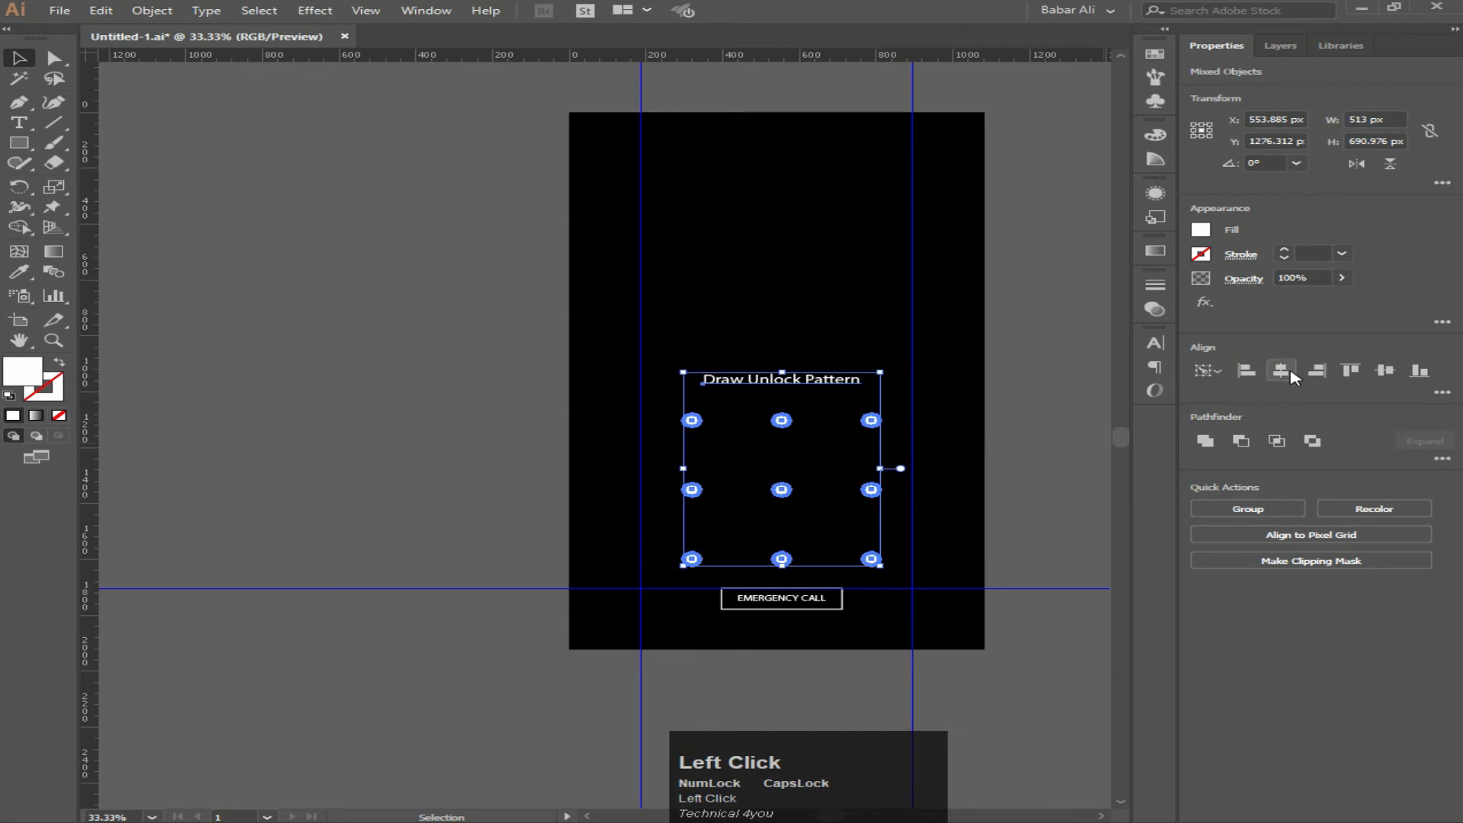
{"action": "left_click", "coordinate": [1023, 462]}
Try to select the guides around the artboard and unlock them.
{"action": "key", "text": "space"}
{"action": "left_click_drag", "start_coordinate": [1022, 437], "coordinate": [912, 399]}
{"action": "scroll", "coordinate": [955, 365], "scroll_direction": "down", "scroll_amount": 1}
{"action": "key", "text": "space"}
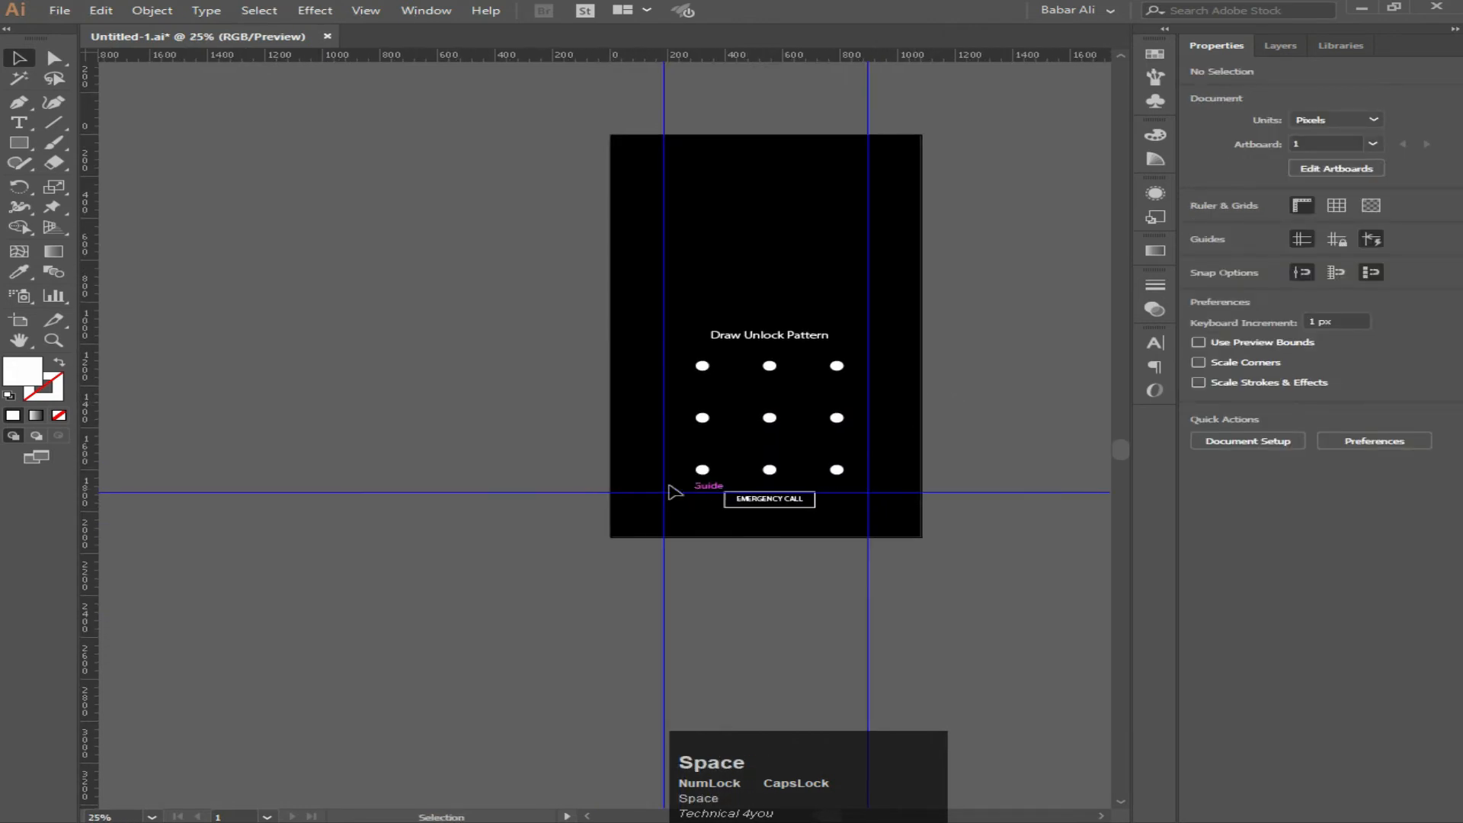
{"action": "left_click_drag", "start_coordinate": [581, 449], "coordinate": [657, 544]}
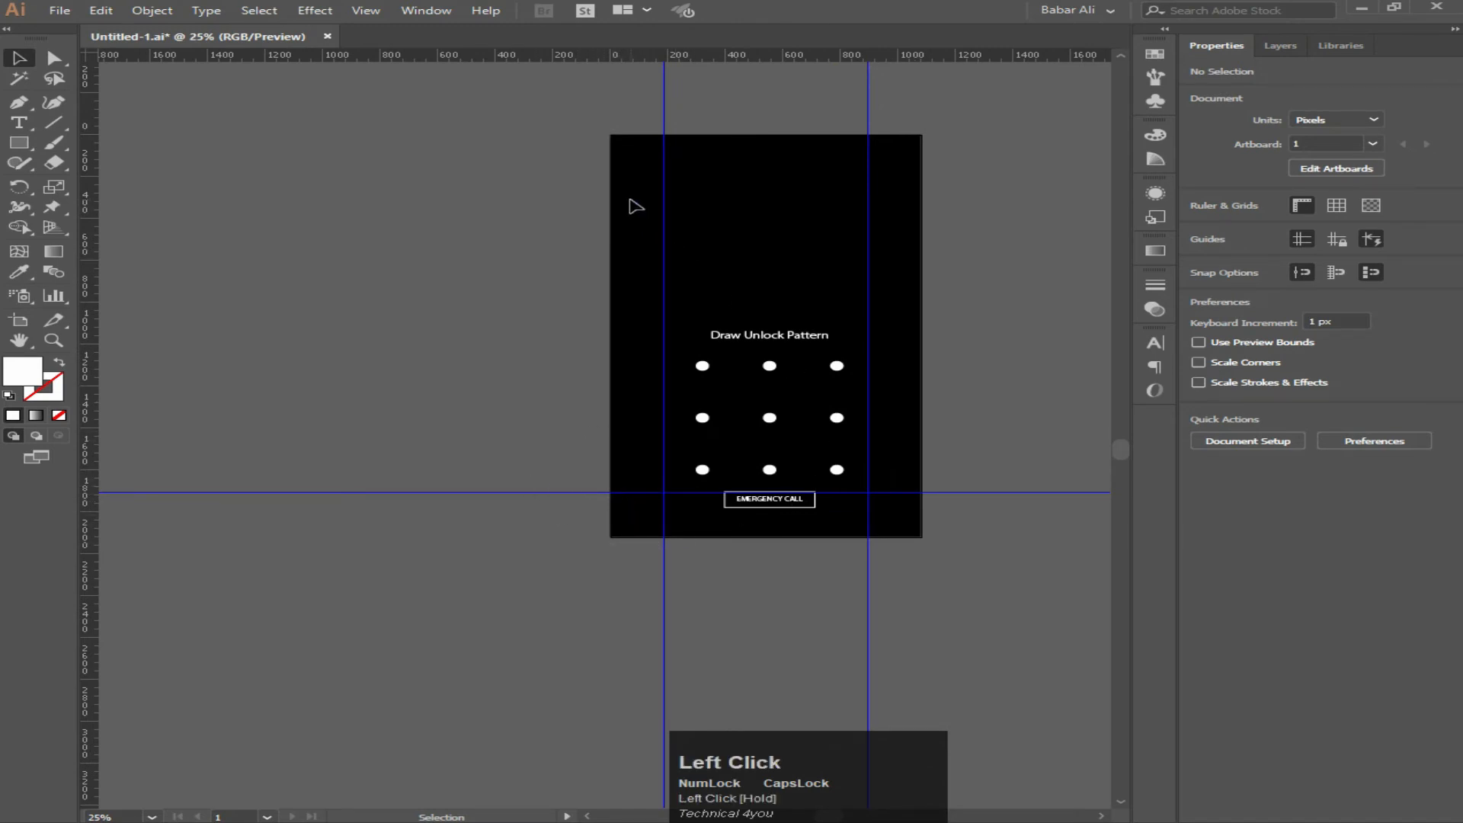
{"action": "left_click_drag", "start_coordinate": [647, 217], "coordinate": [1070, 308]}
{"action": "right_click", "coordinate": [868, 319]}
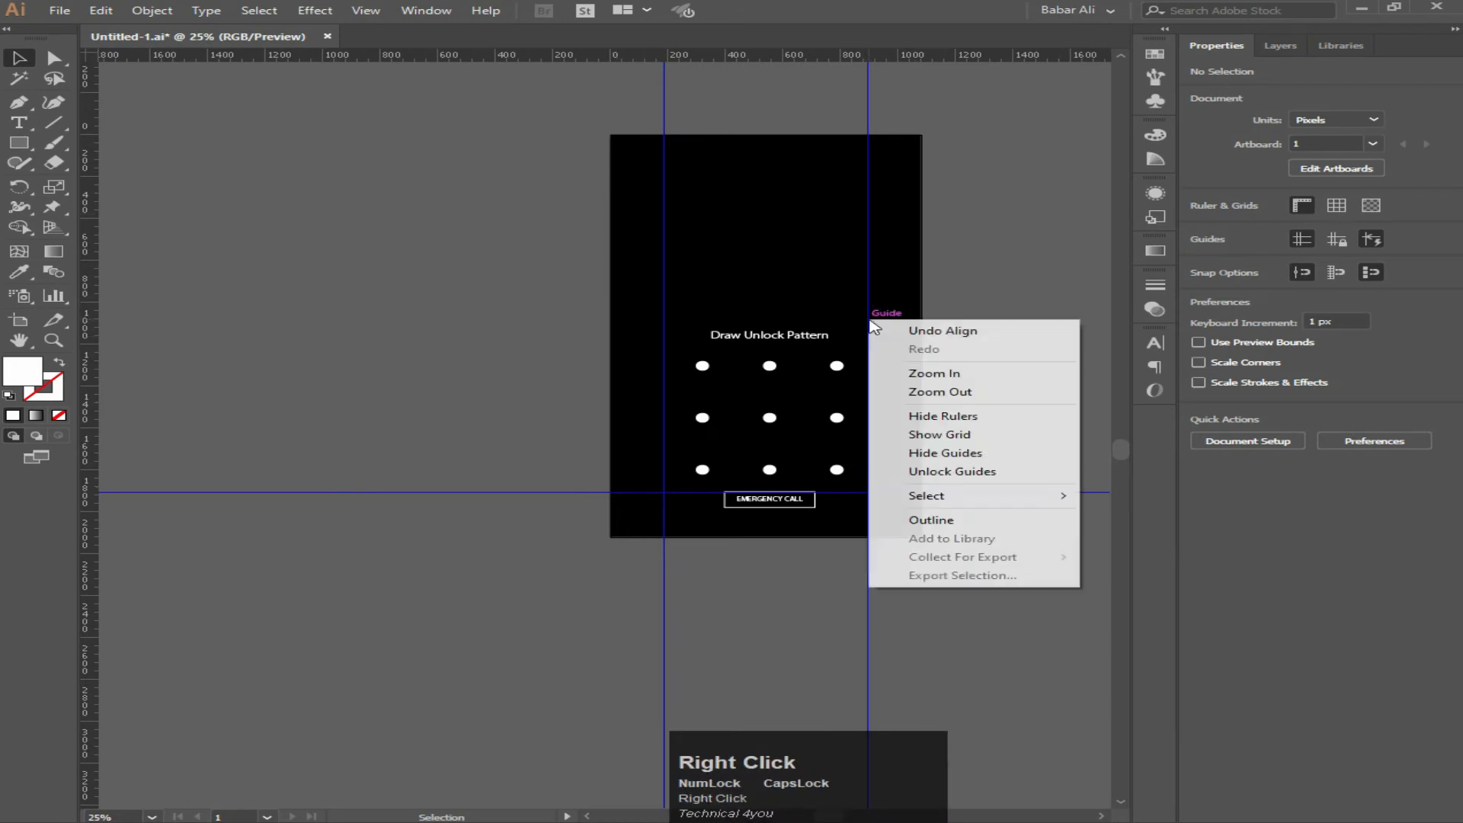
{"action": "left_click", "coordinate": [974, 472]}
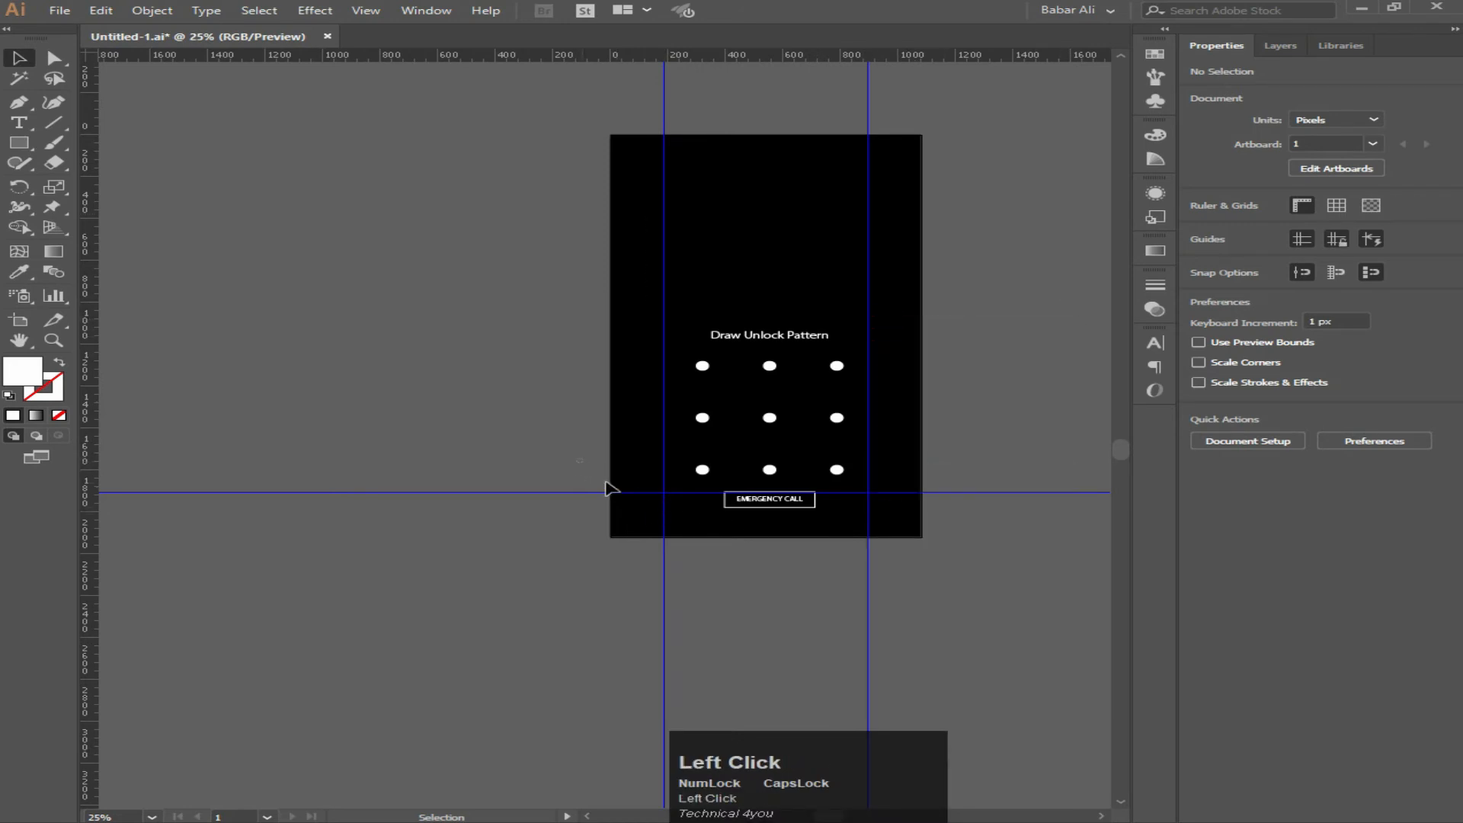
Delete the horizontal guide above the button and both vertical guides.
{"action": "left_click", "coordinate": [664, 542]}
{"action": "key", "text": "Delete"}
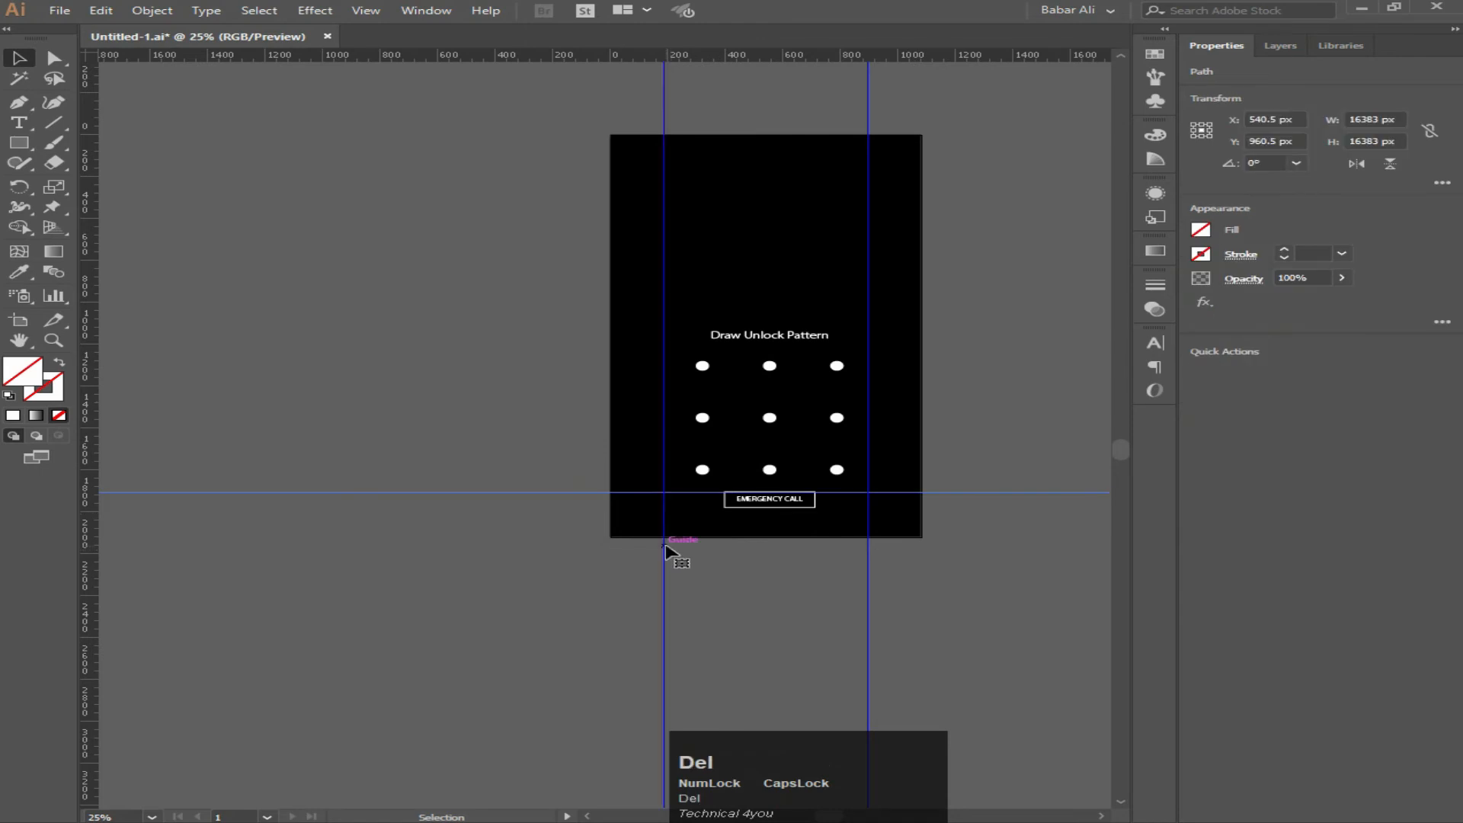
{"action": "left_click_drag", "start_coordinate": [845, 562], "coordinate": [981, 598]}
{"action": "key", "text": "Delete"}
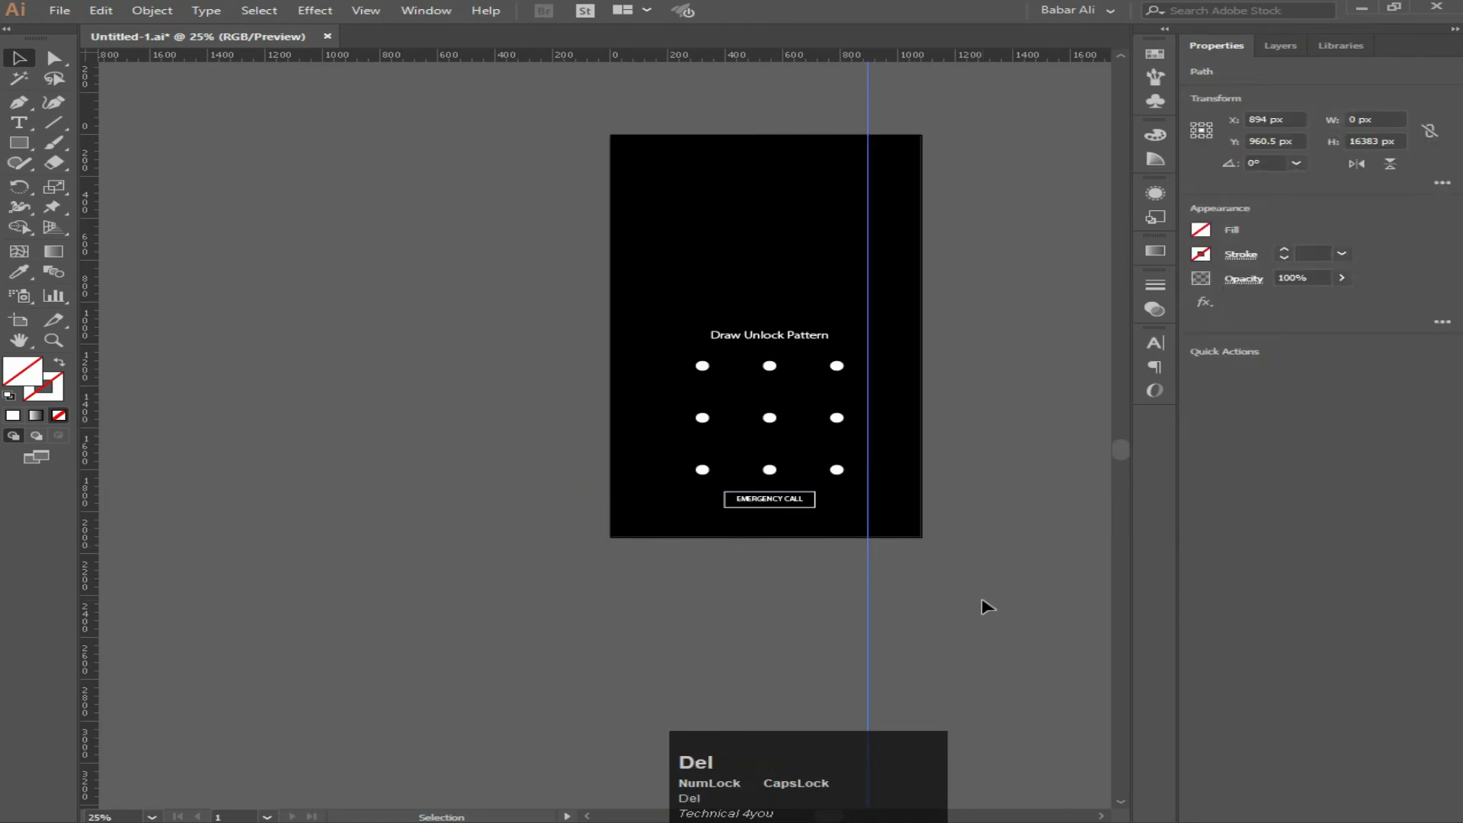
{"action": "left_click", "coordinate": [821, 438]}
Place the night street photo banter-snaps-1438387-unsplash from the artboard's upper-left corner at about 1323 × 1980 px.
{"action": "scroll", "coordinate": [792, 483], "scroll_direction": "up", "scroll_amount": 1, "text": "alt"}
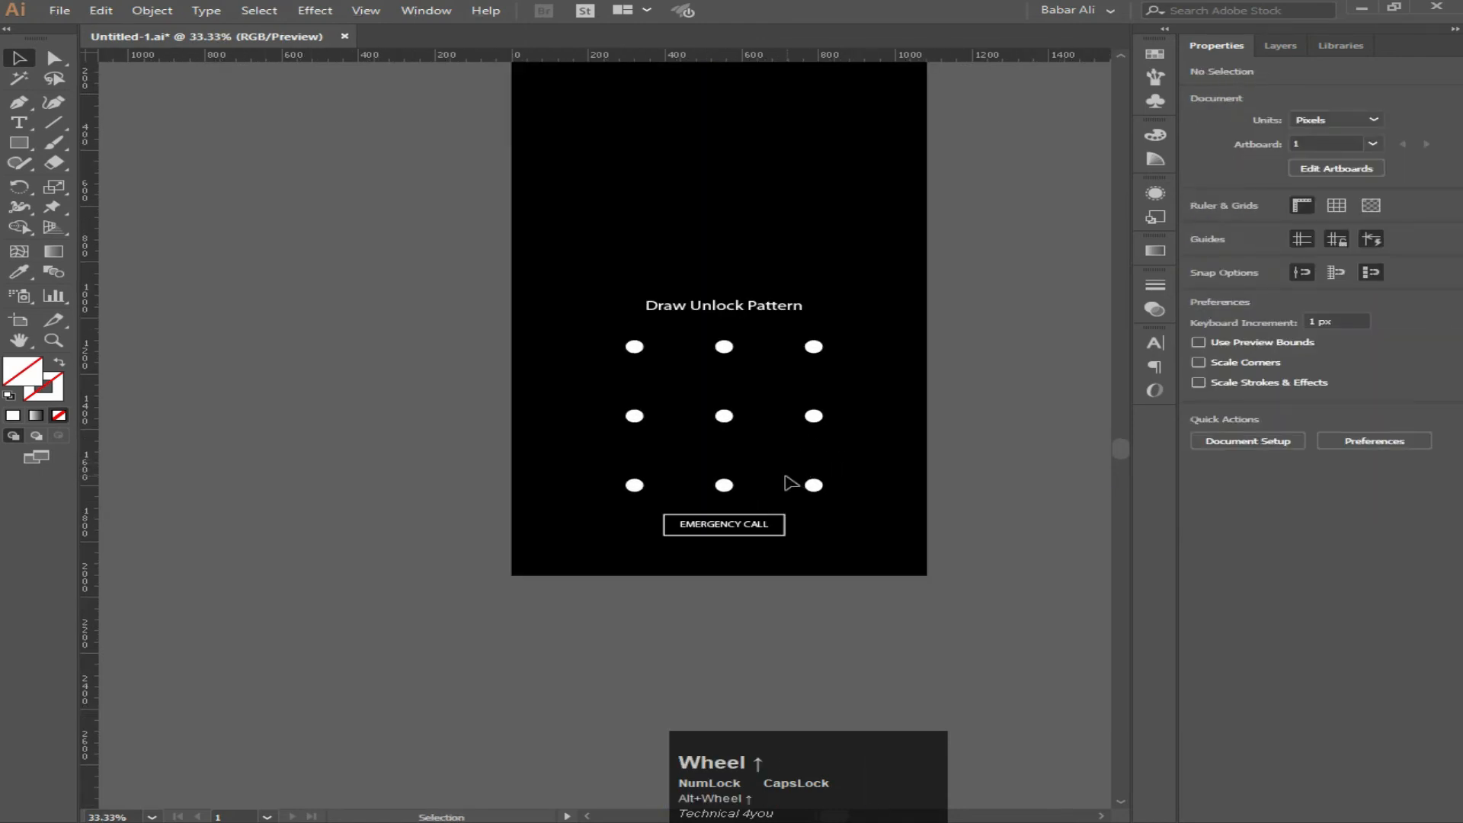
{"action": "left_click_drag", "start_coordinate": [791, 483], "coordinate": [782, 547]}
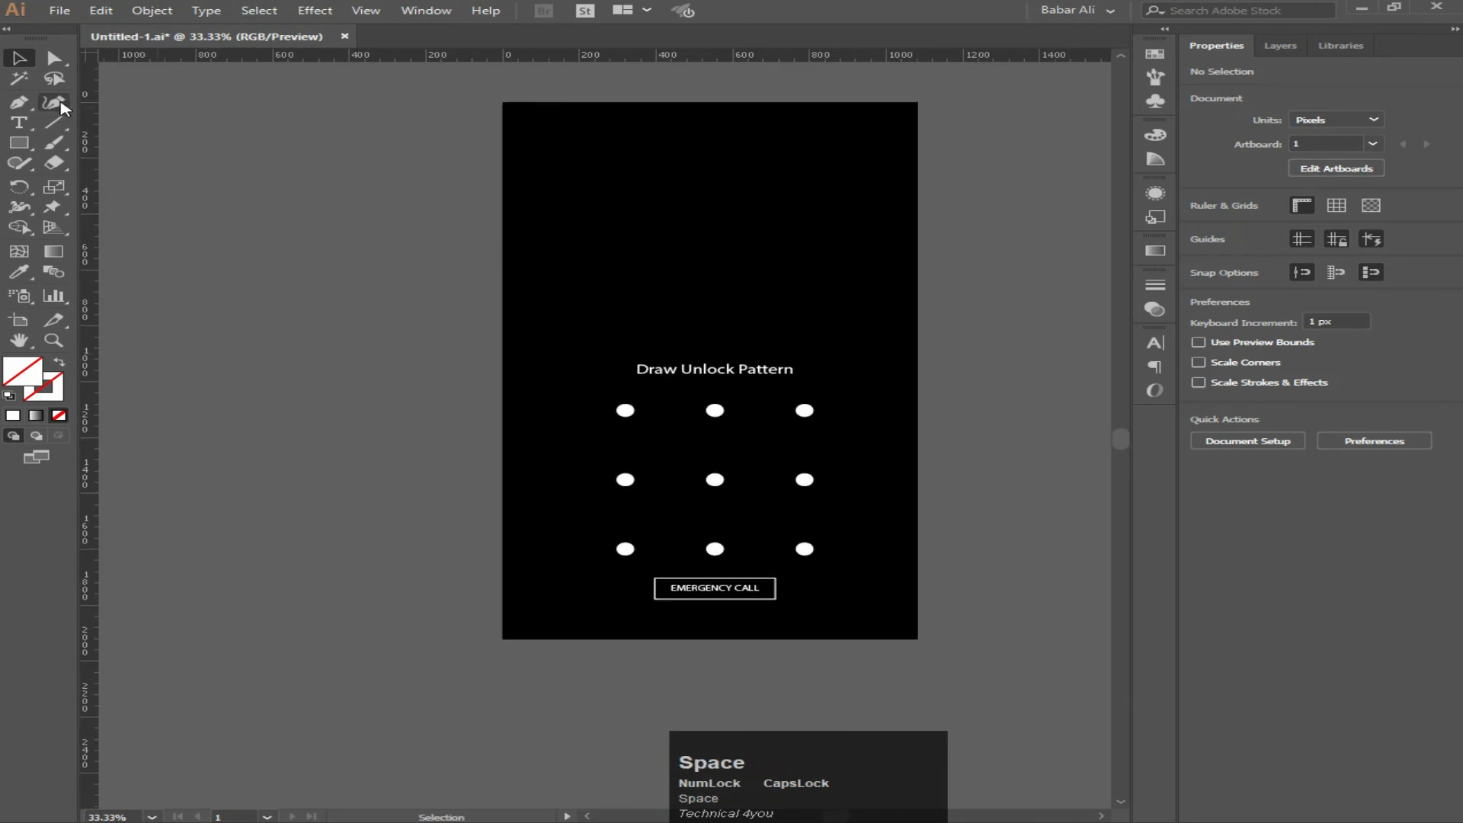
{"action": "left_click", "coordinate": [19, 143]}
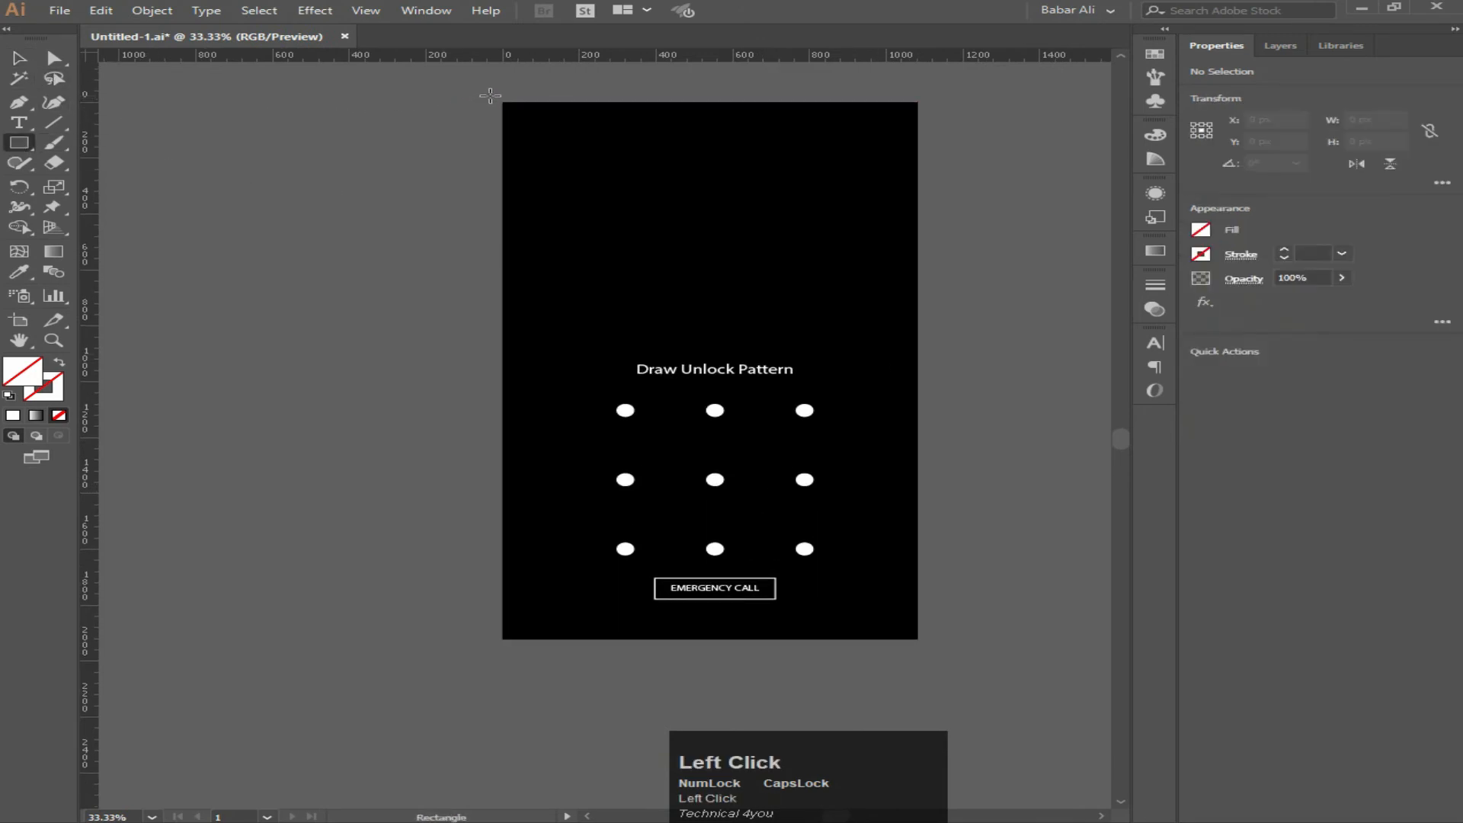
{"action": "left_click", "coordinate": [59, 9]}
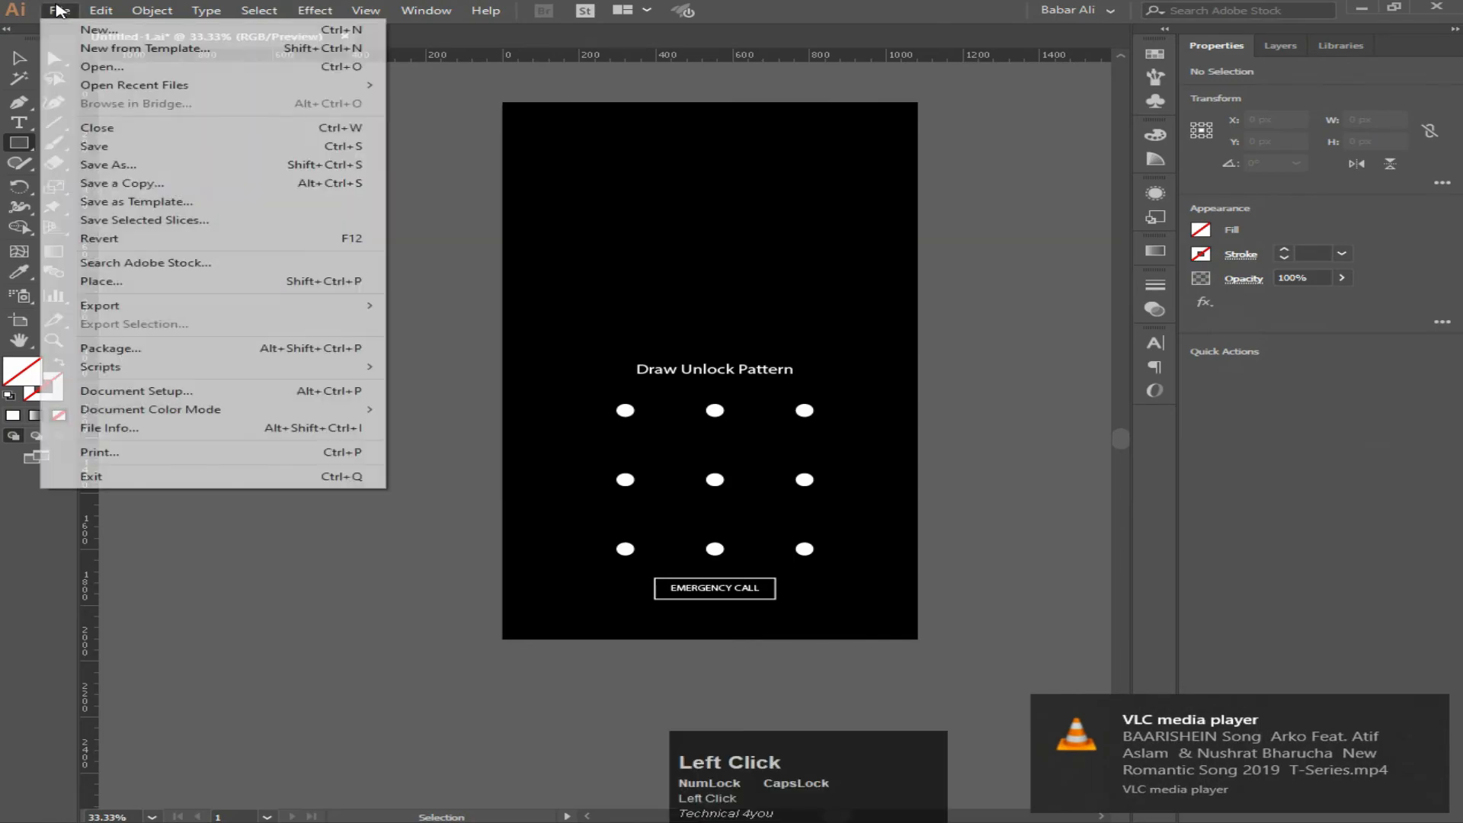
{"action": "left_click", "coordinate": [204, 289]}
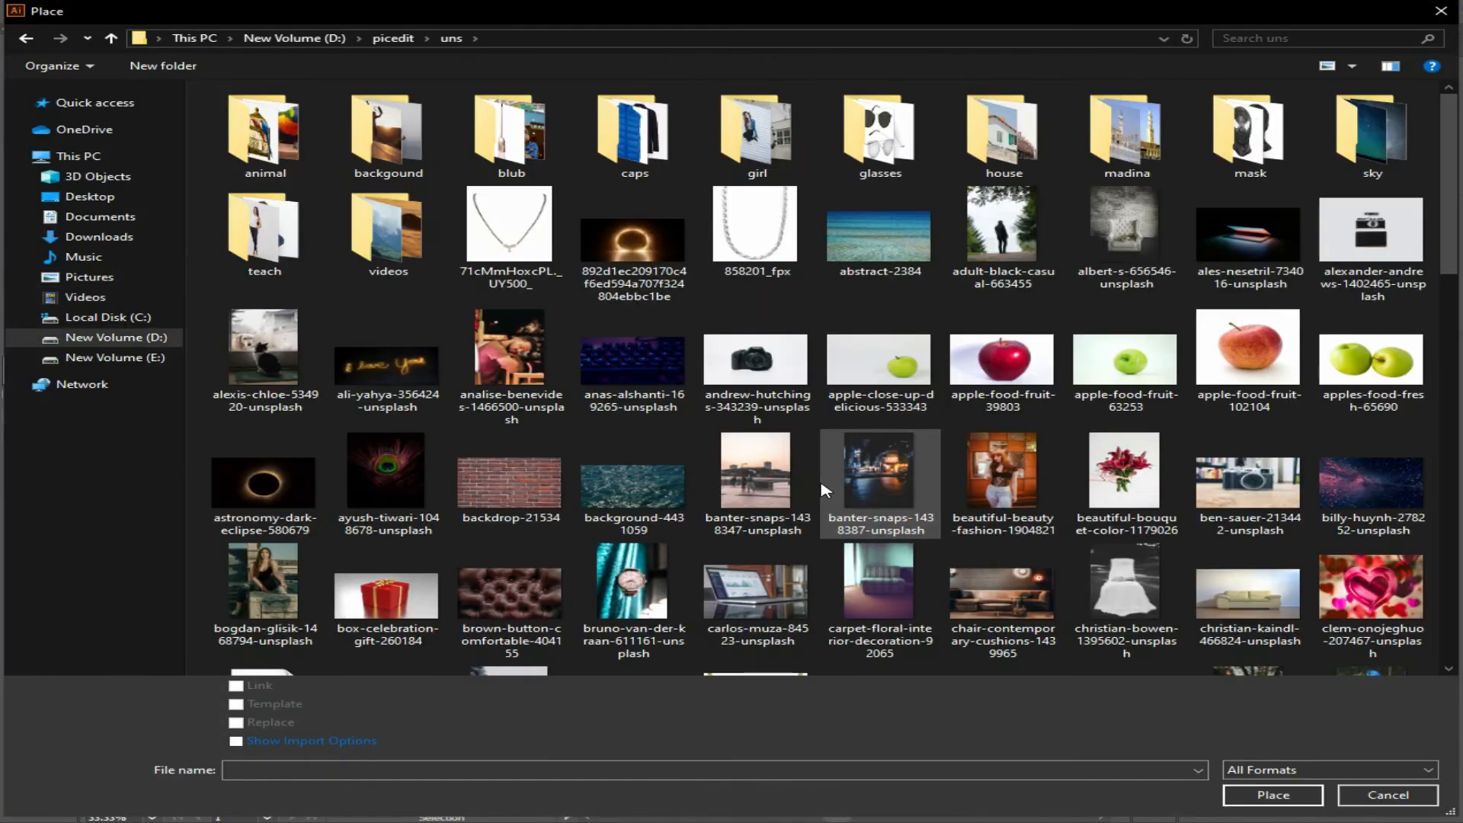
{"action": "double_click", "coordinate": [869, 489]}
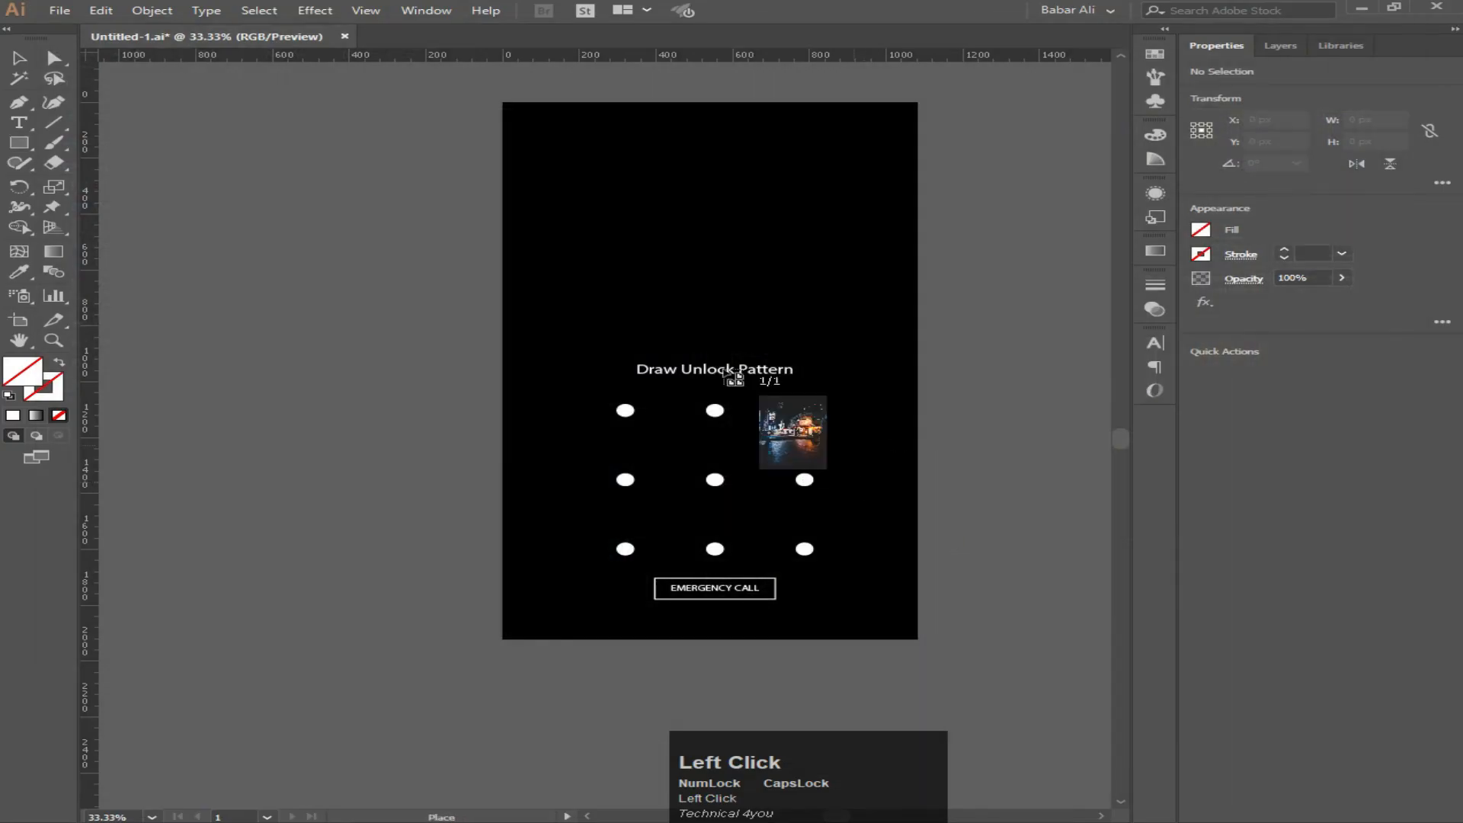
{"action": "left_click_drag", "start_coordinate": [504, 105], "coordinate": [1006, 797]}
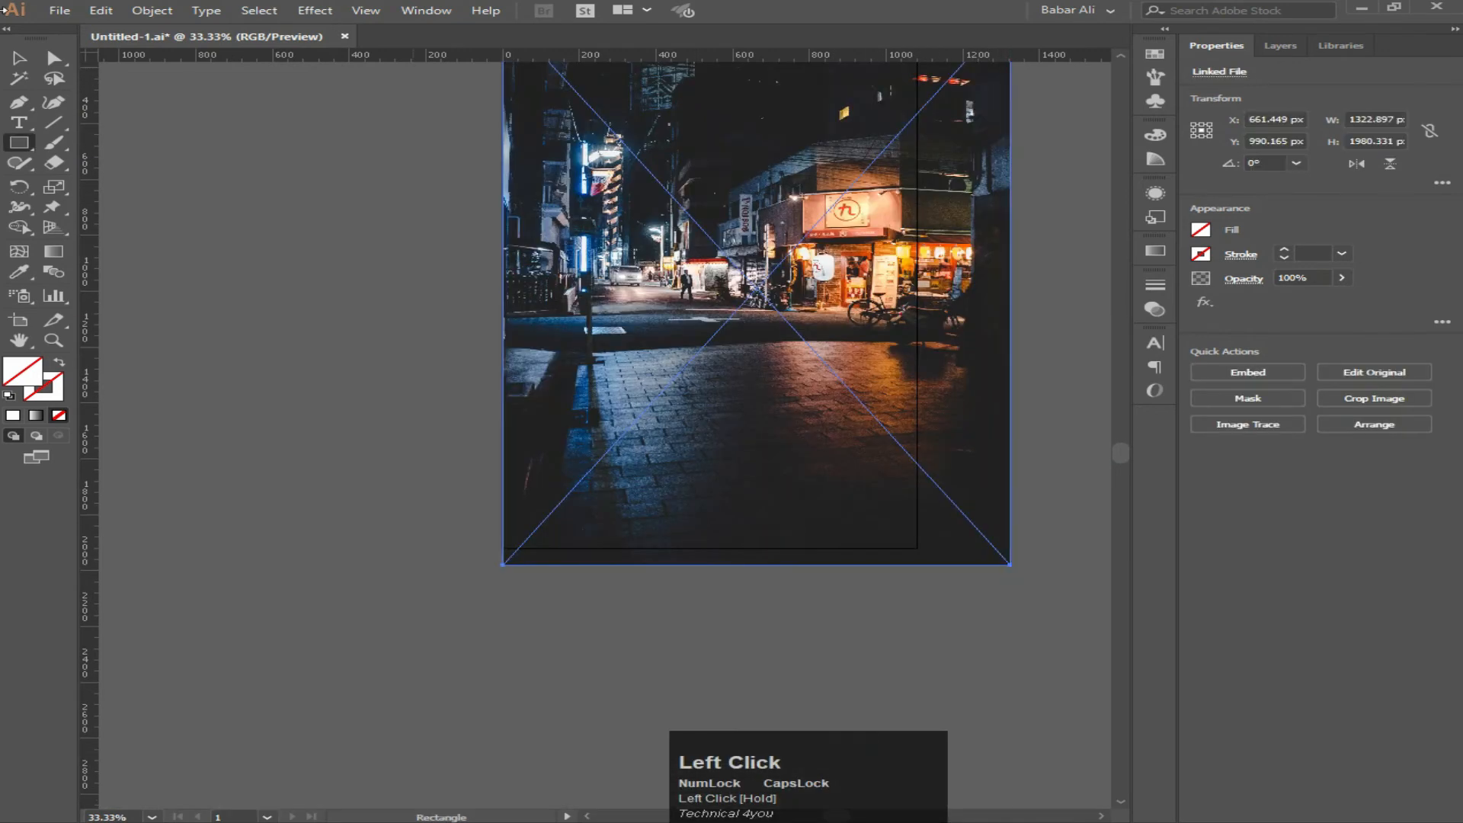
Move the placed photo left to about X 531 px so it spans the artboard's width, and embed it.
{"action": "left_click", "coordinate": [18, 65]}
{"action": "left_click_drag", "start_coordinate": [733, 445], "coordinate": [696, 444]}
{"action": "left_click", "coordinate": [1266, 371]}
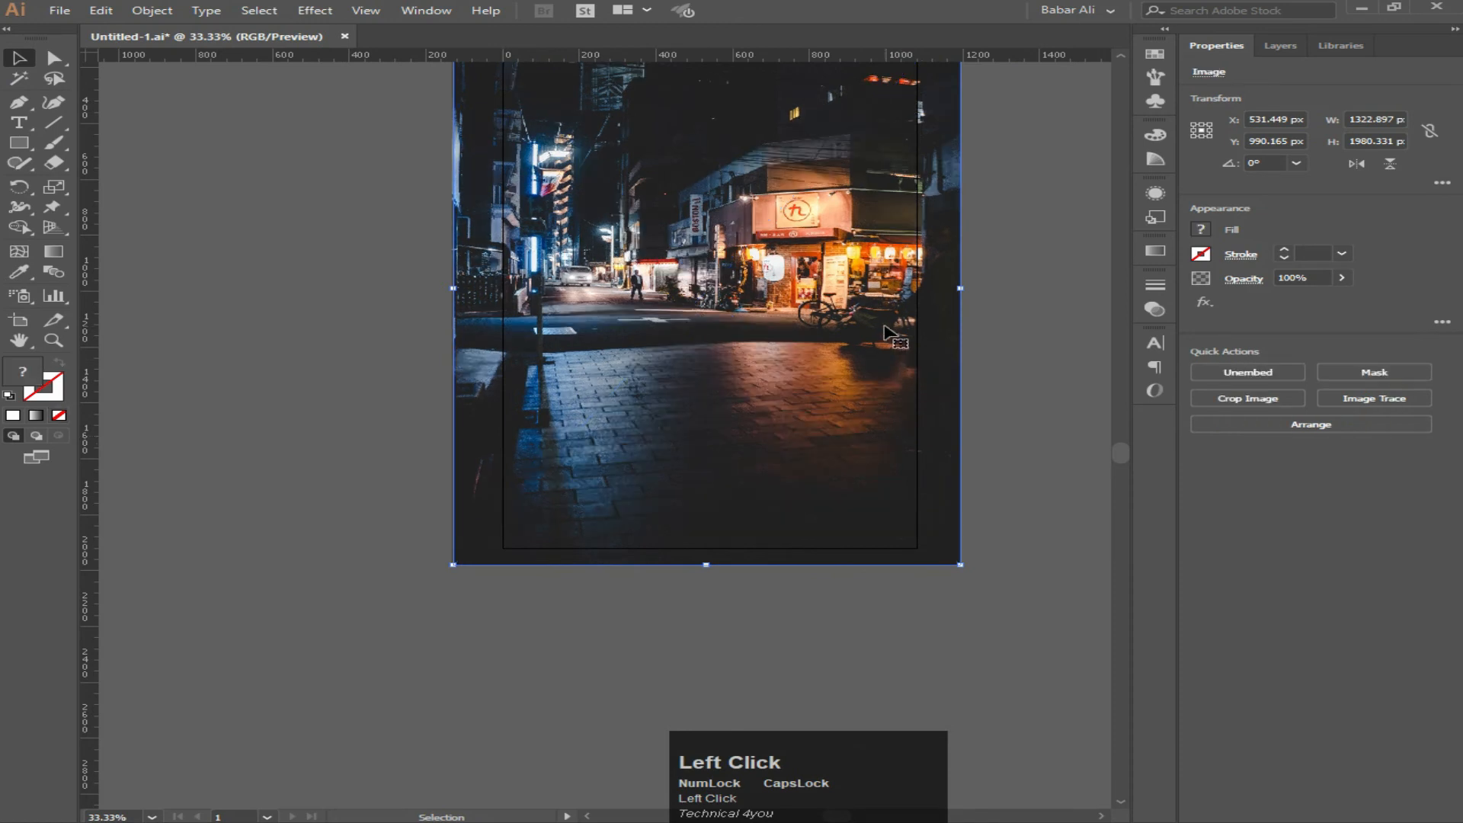
Send the embedded street photo to the back, behind the black background rectangle.
{"action": "key", "text": "space"}
{"action": "left_click_drag", "start_coordinate": [880, 315], "coordinate": [891, 386]}
{"action": "scroll", "coordinate": [891, 386], "scroll_direction": "down", "scroll_amount": 1, "text": "alt"}
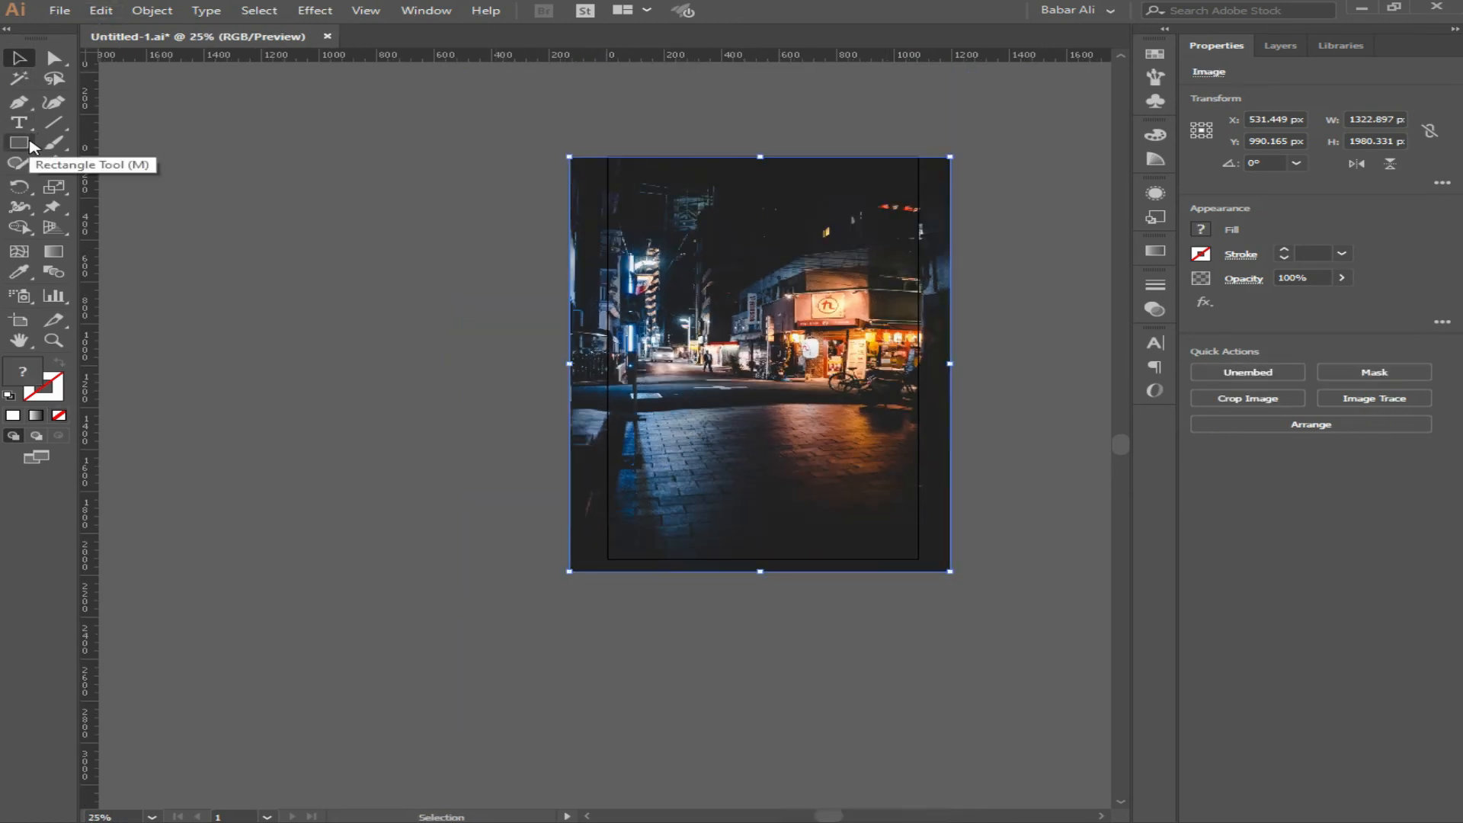
{"action": "right_click", "coordinate": [687, 274]}
{"action": "mouse_move", "coordinate": [846, 412]}
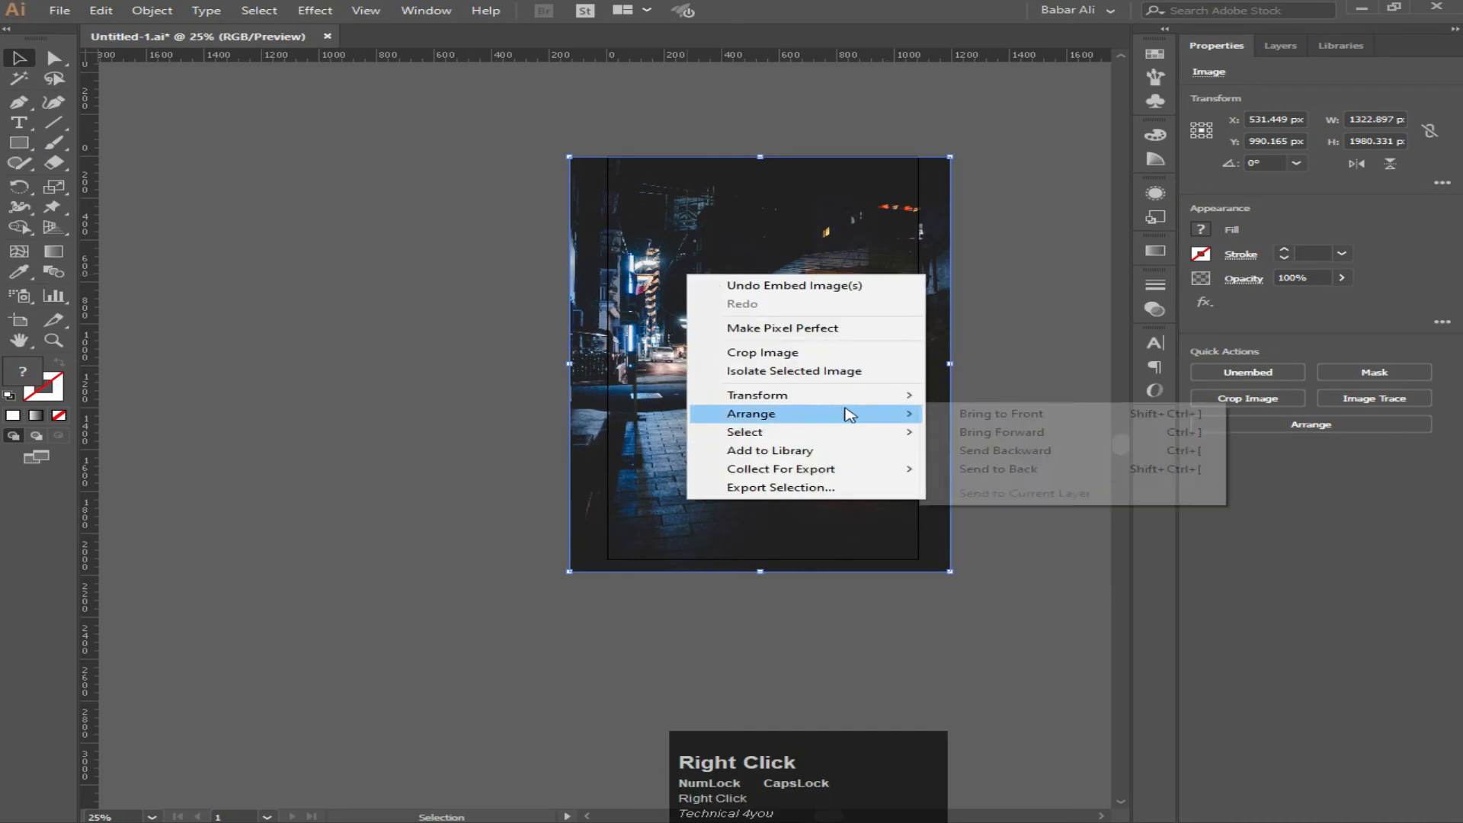
{"action": "left_click", "coordinate": [1004, 467]}
{"action": "right_click", "coordinate": [800, 375]}
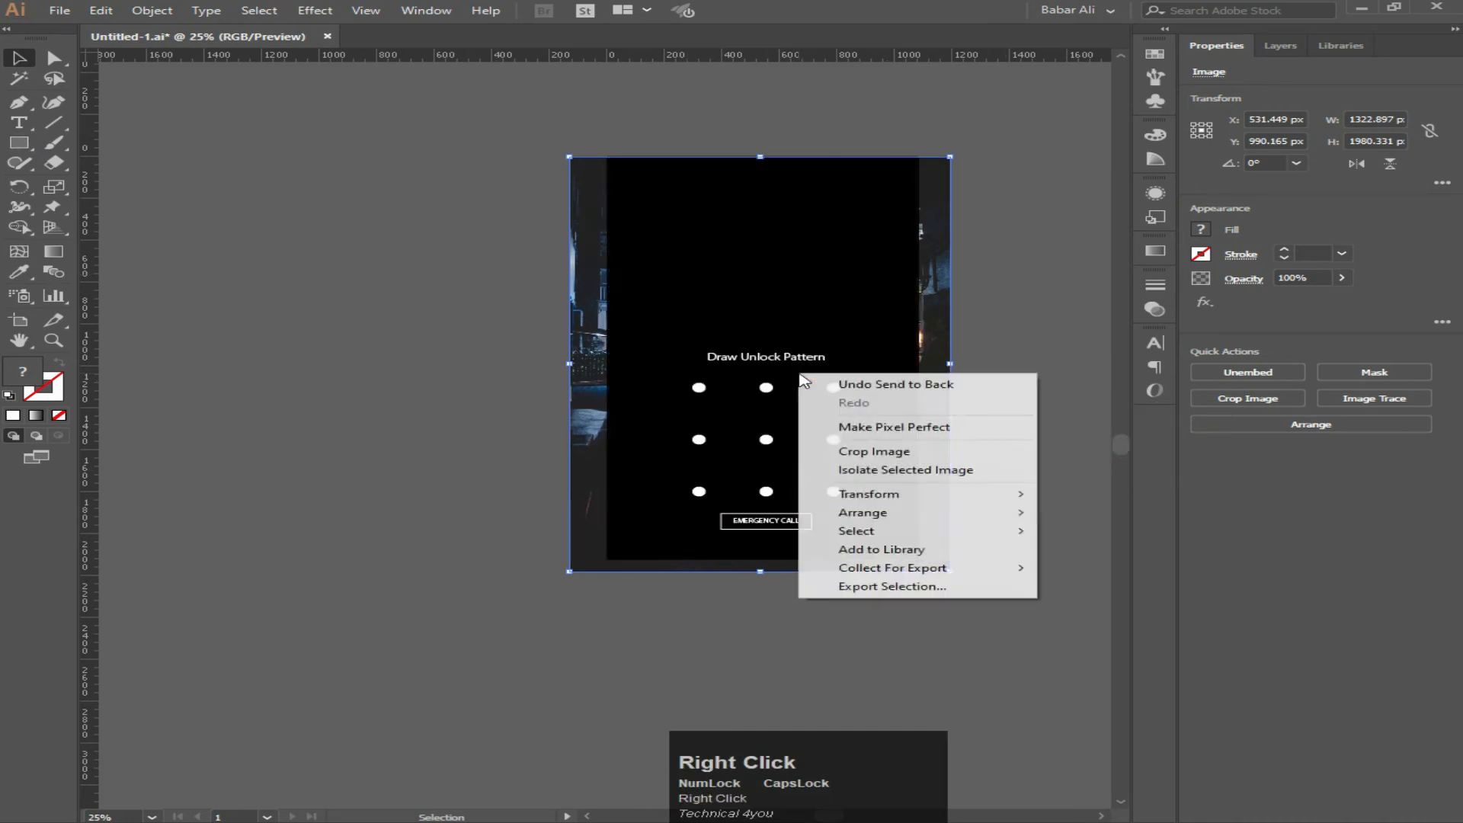
{"action": "mouse_move", "coordinate": [903, 516]}
{"action": "left_click", "coordinate": [1080, 568]}
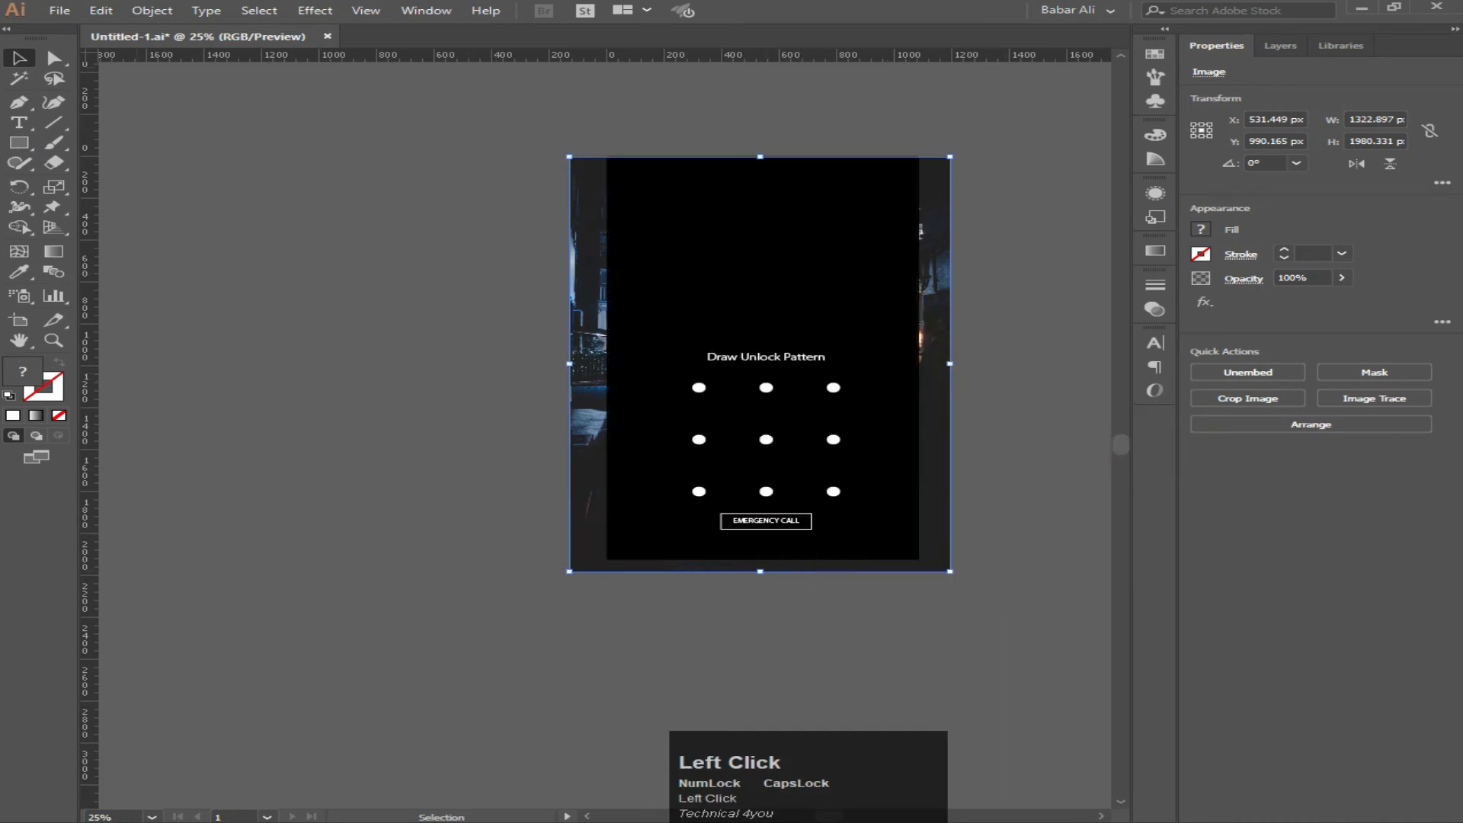
Try to select the photo together with the black background rectangle.
{"action": "left_click", "coordinate": [830, 279], "text": "shift"}
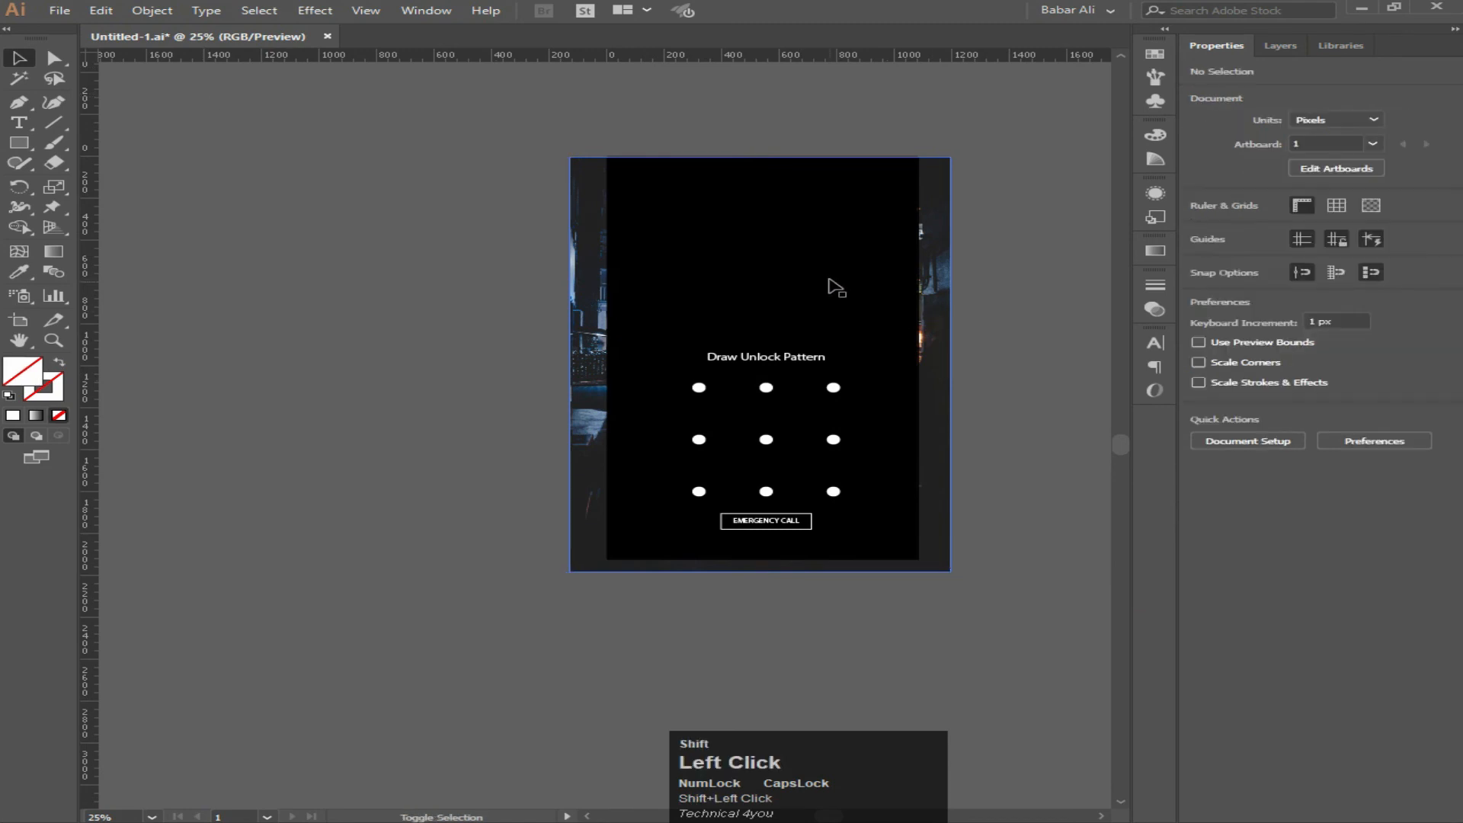
{"action": "left_click_drag", "start_coordinate": [452, 125], "coordinate": [1000, 244]}
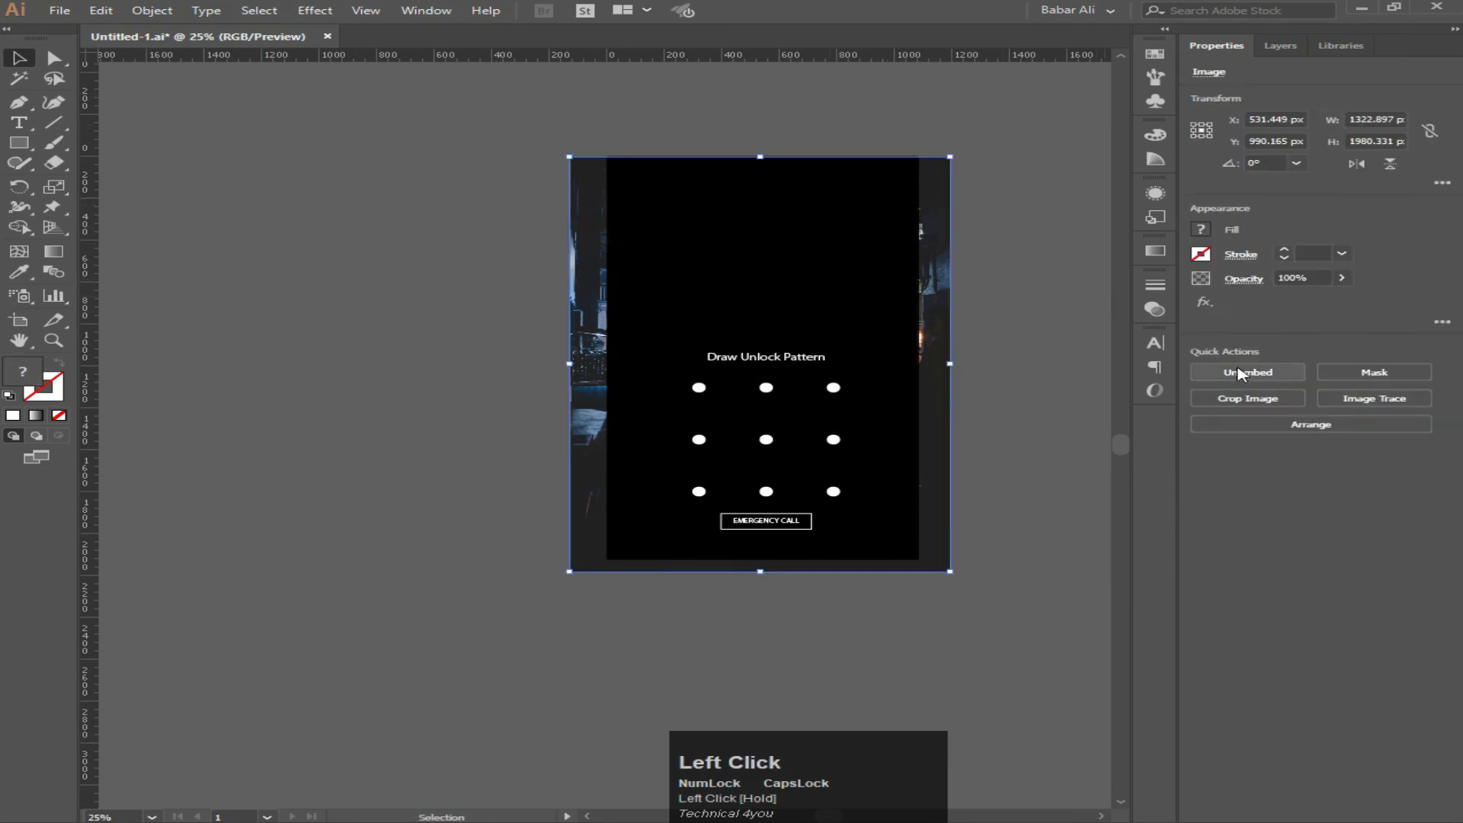
{"action": "right_click", "coordinate": [835, 291]}
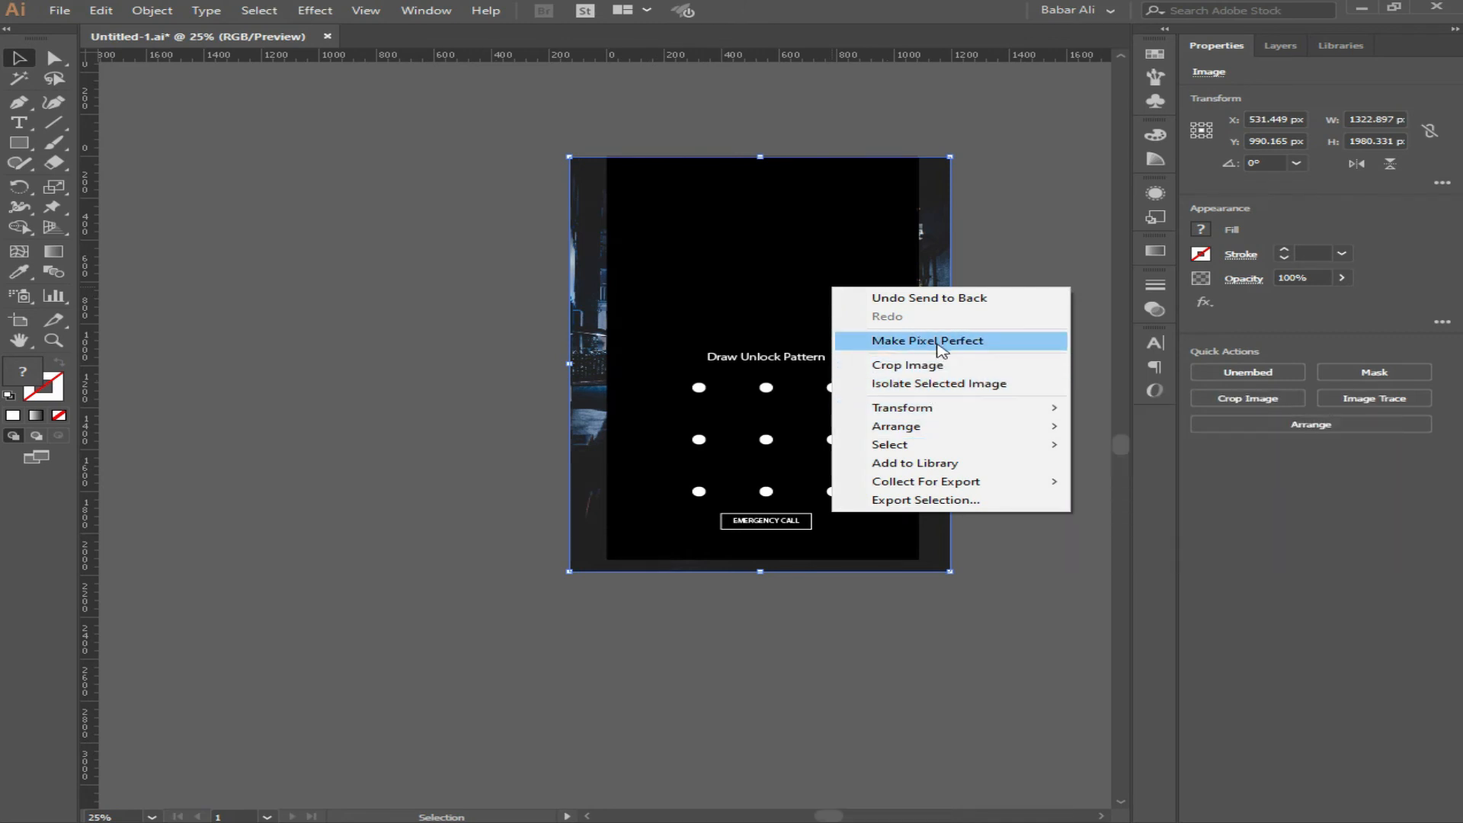
{"action": "left_click", "coordinate": [536, 152]}
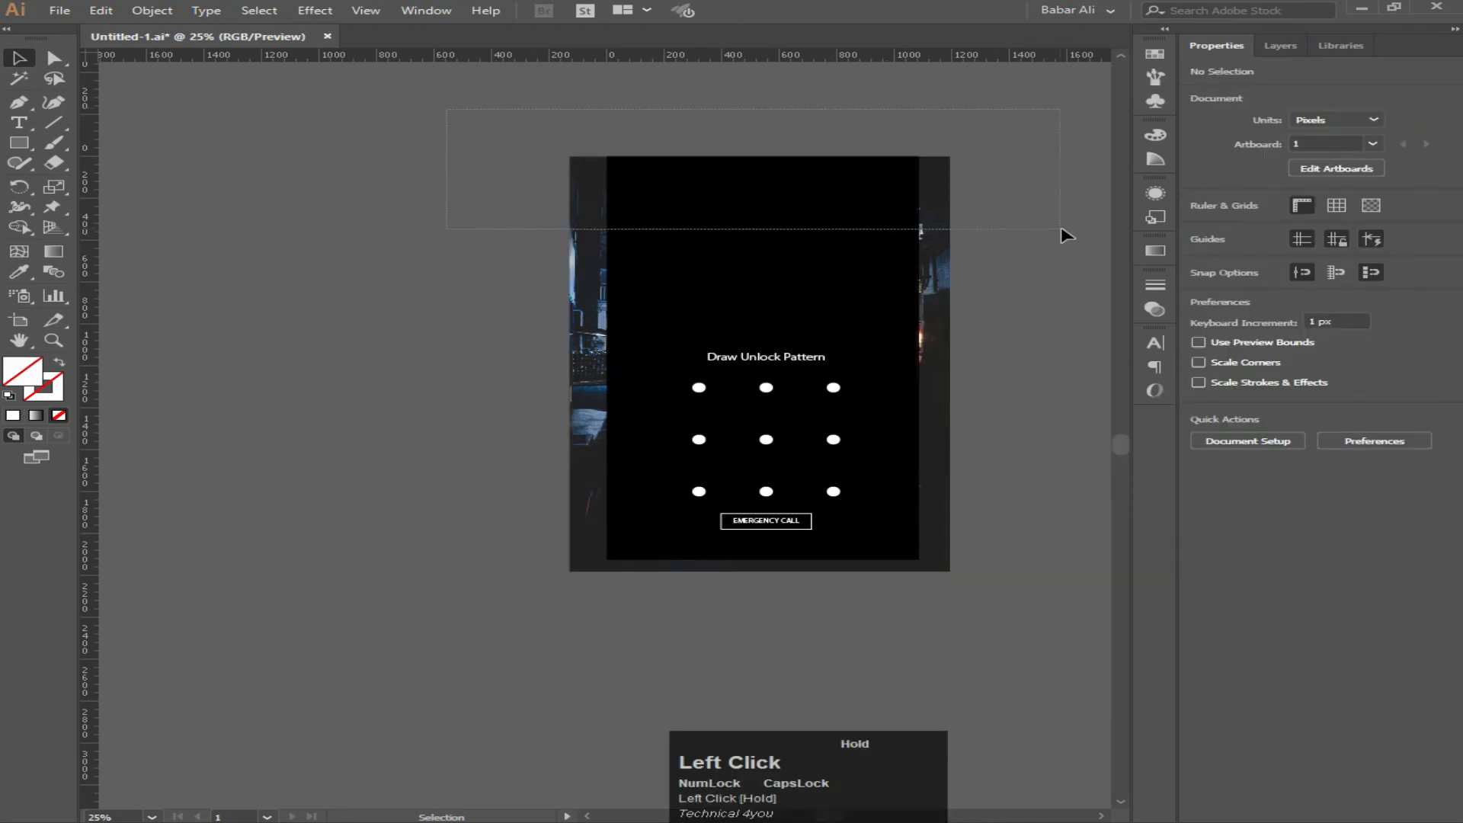
{"action": "left_click_drag", "start_coordinate": [1042, 285], "coordinate": [1020, 282]}
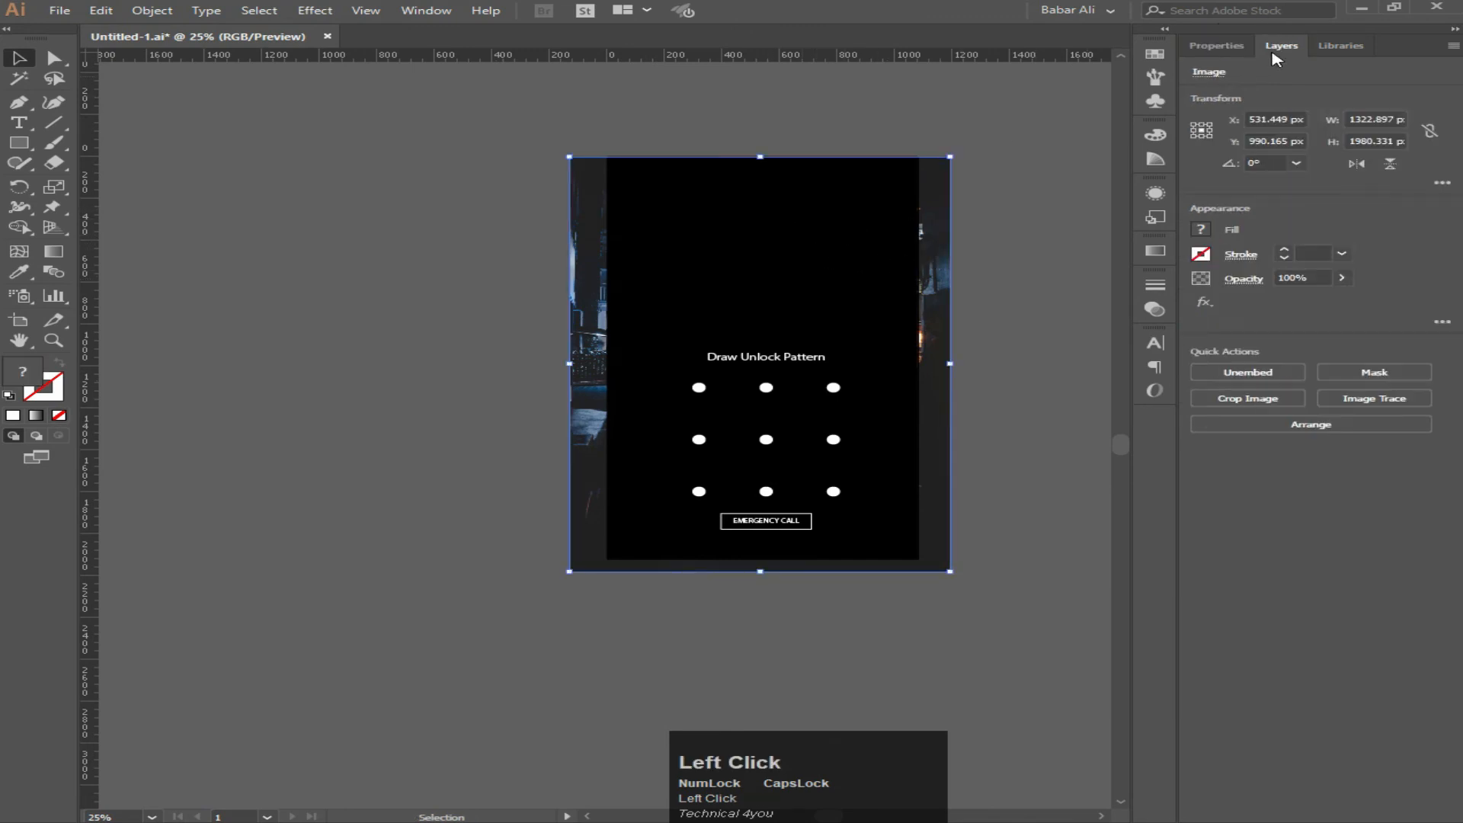
Unlock the black background rectangle and use it as a clipping mask for the street photo.
{"action": "left_click", "coordinate": [1278, 48]}
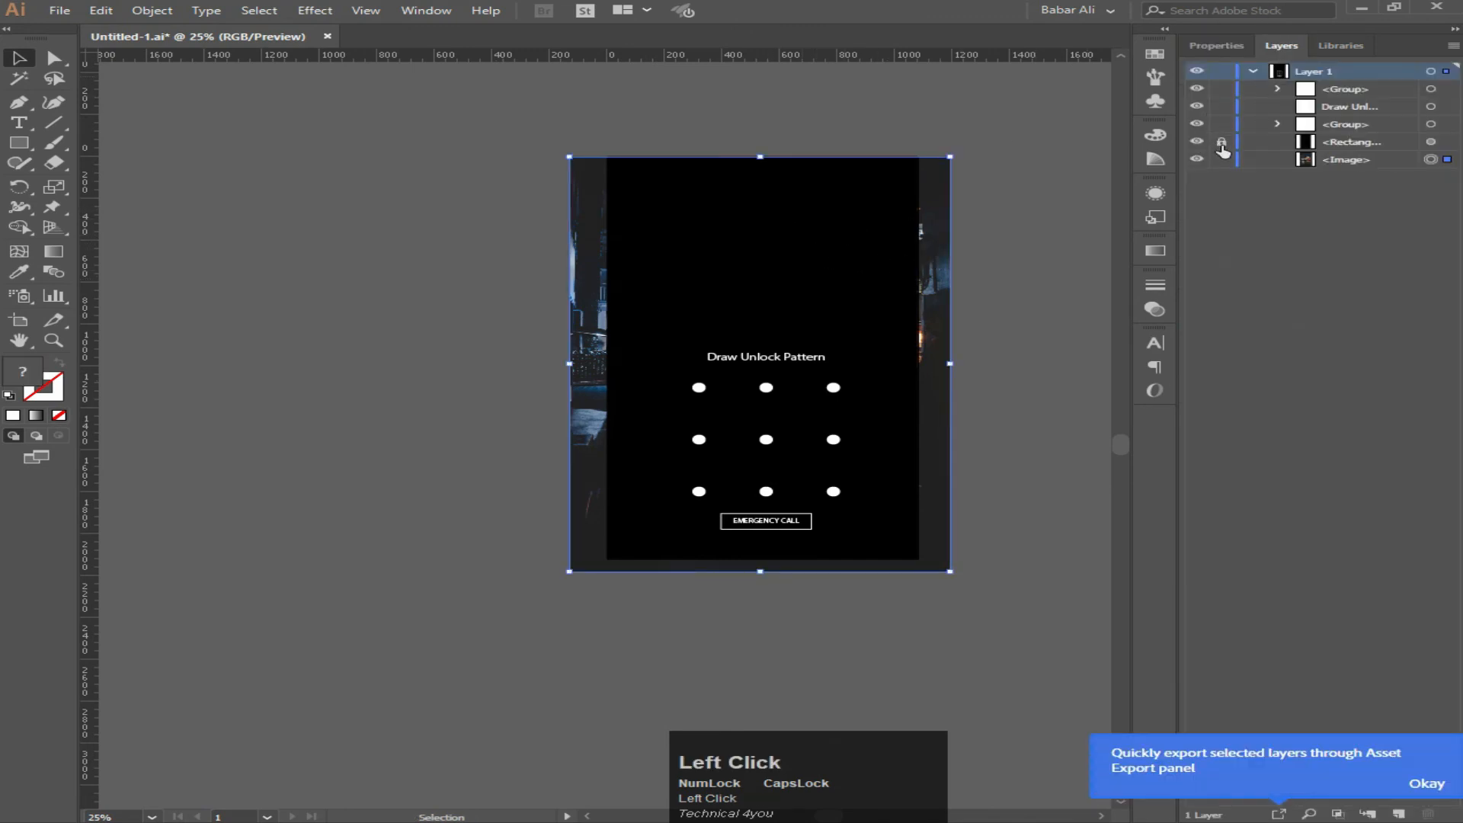
{"action": "left_click", "coordinate": [998, 248]}
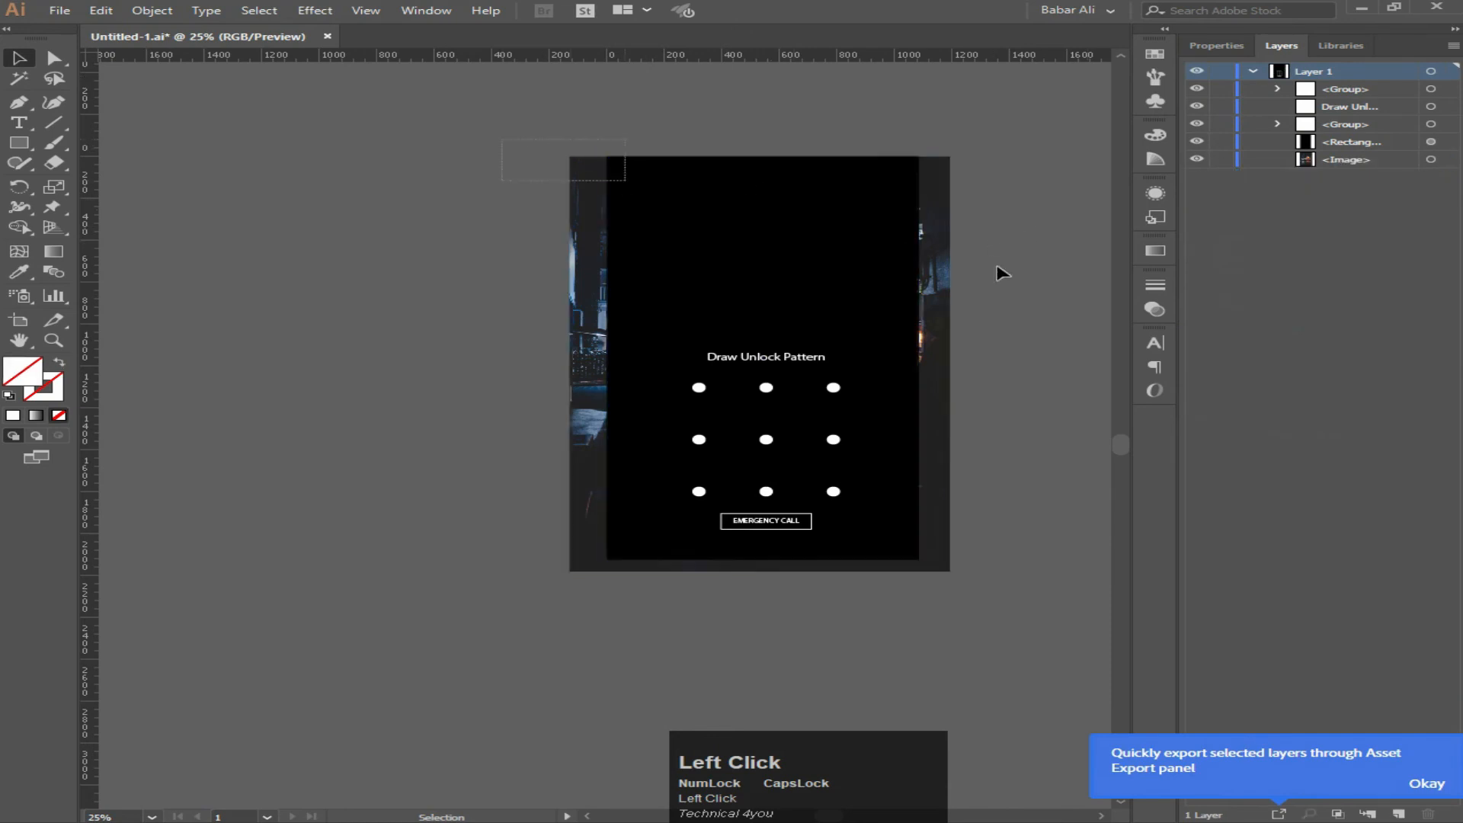
{"action": "left_click_drag", "start_coordinate": [976, 274], "coordinate": [979, 278]}
{"action": "right_click", "coordinate": [839, 222]}
{"action": "left_click", "coordinate": [958, 352]}
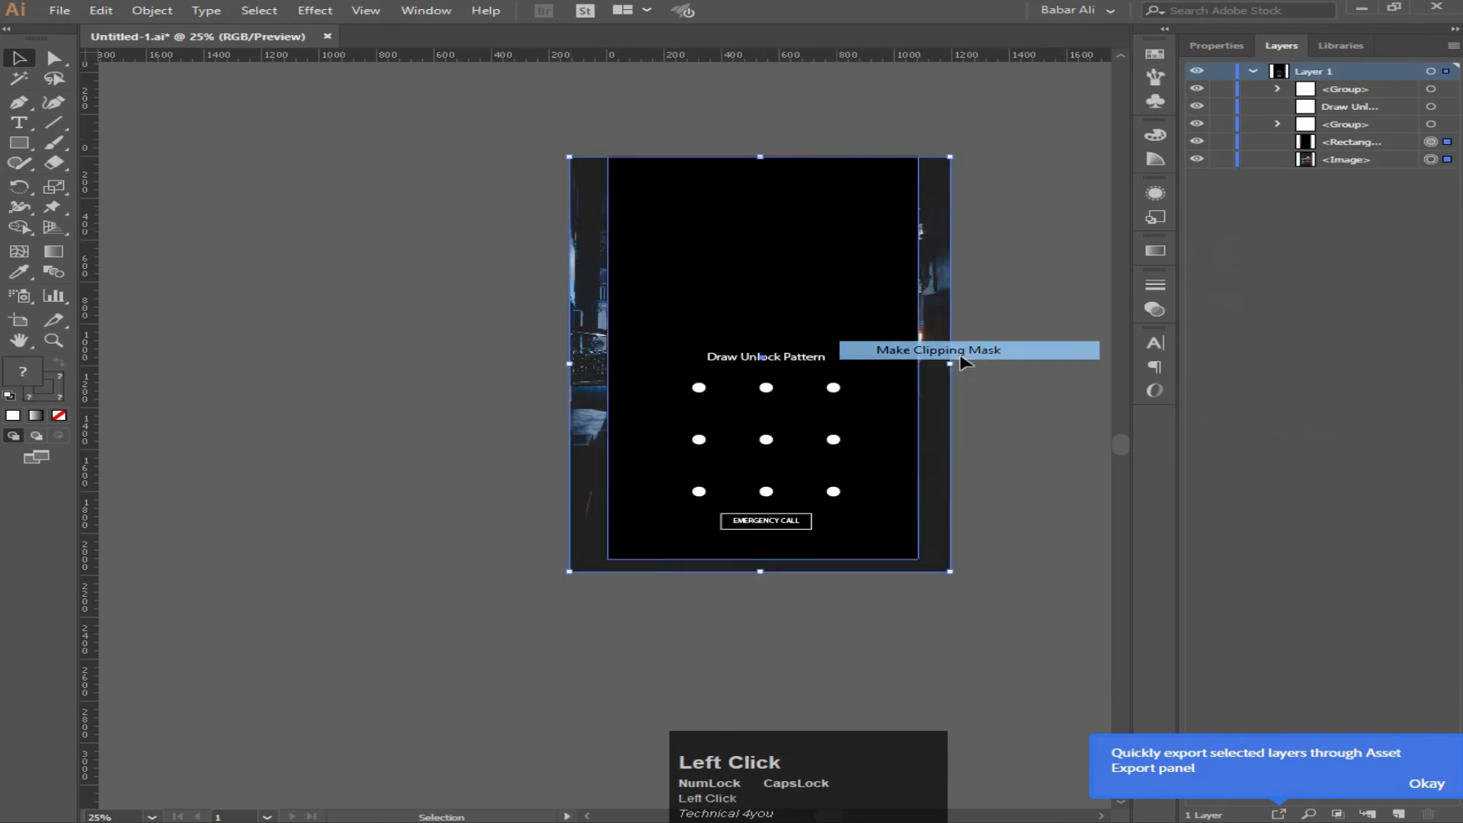
{"action": "left_click", "coordinate": [1002, 341]}
Draw a rectangle covering the whole artboard and fill it with black (#000000).
{"action": "scroll", "coordinate": [977, 363], "scroll_direction": "up", "scroll_amount": 3}
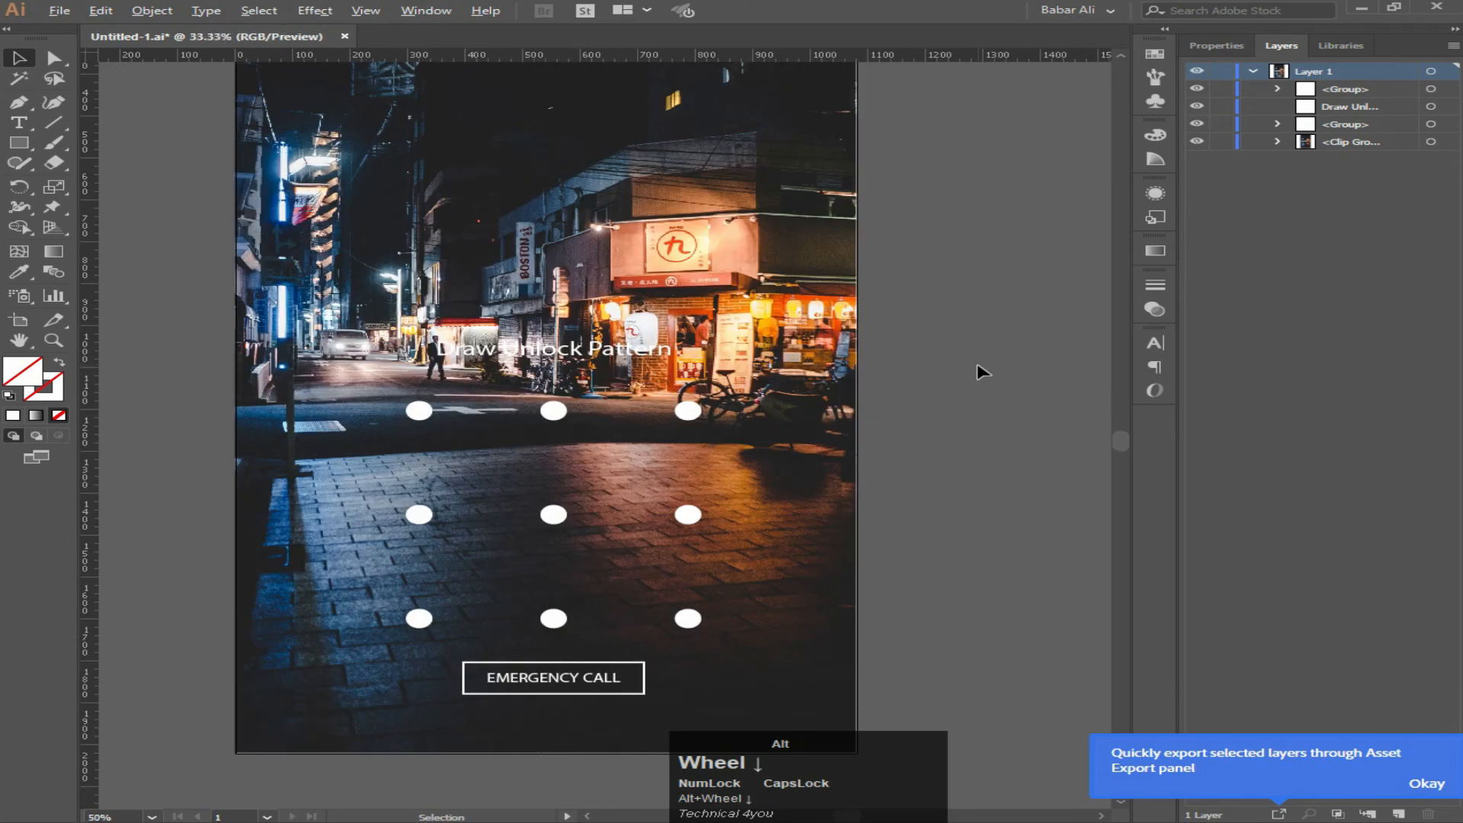
{"action": "scroll", "coordinate": [976, 363], "scroll_direction": "down", "scroll_amount": 3}
{"action": "left_click", "coordinate": [21, 142]}
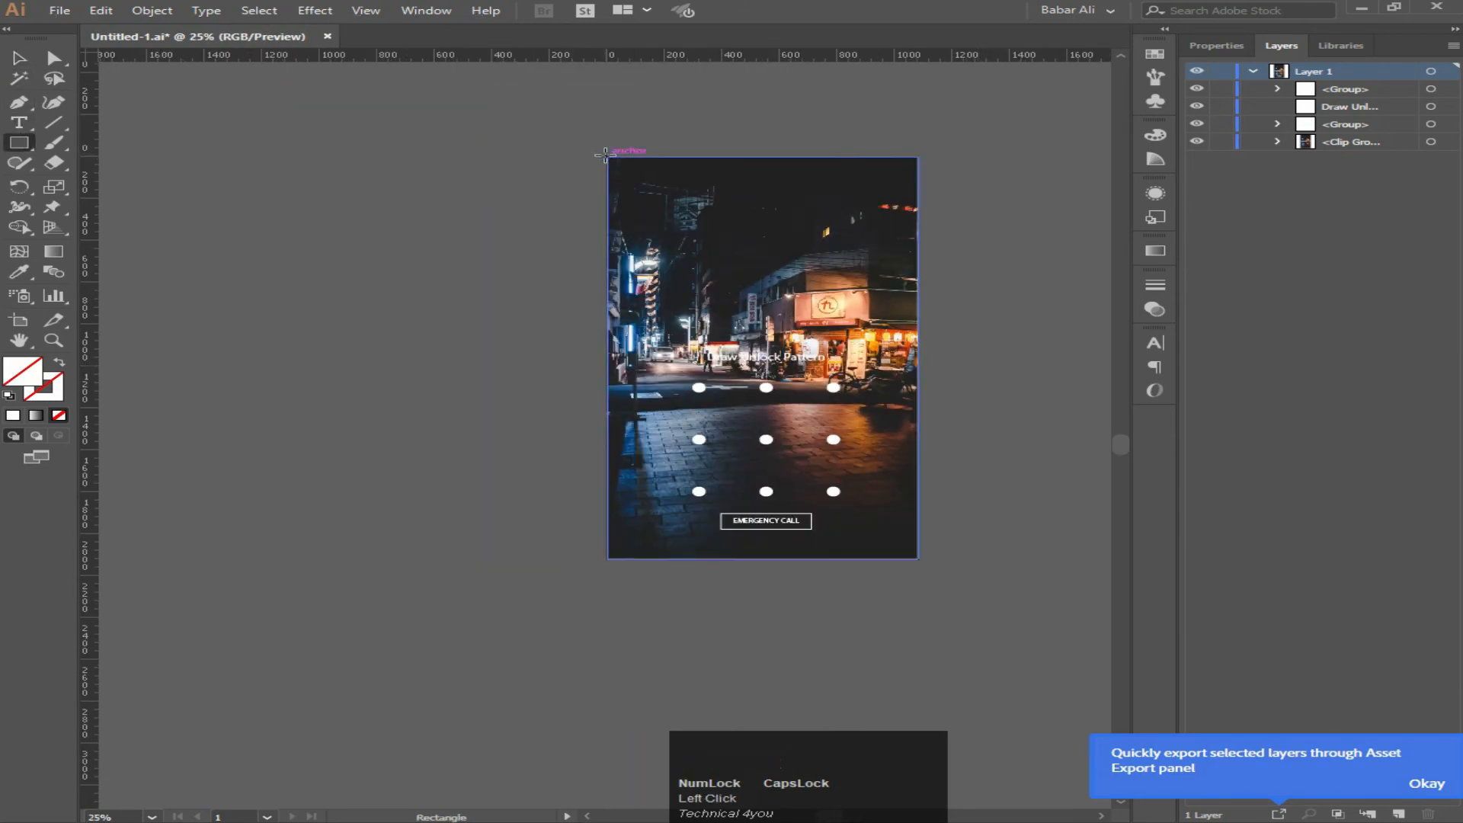
{"action": "left_click_drag", "start_coordinate": [608, 155], "coordinate": [918, 557]}
{"action": "double_click", "coordinate": [27, 381]}
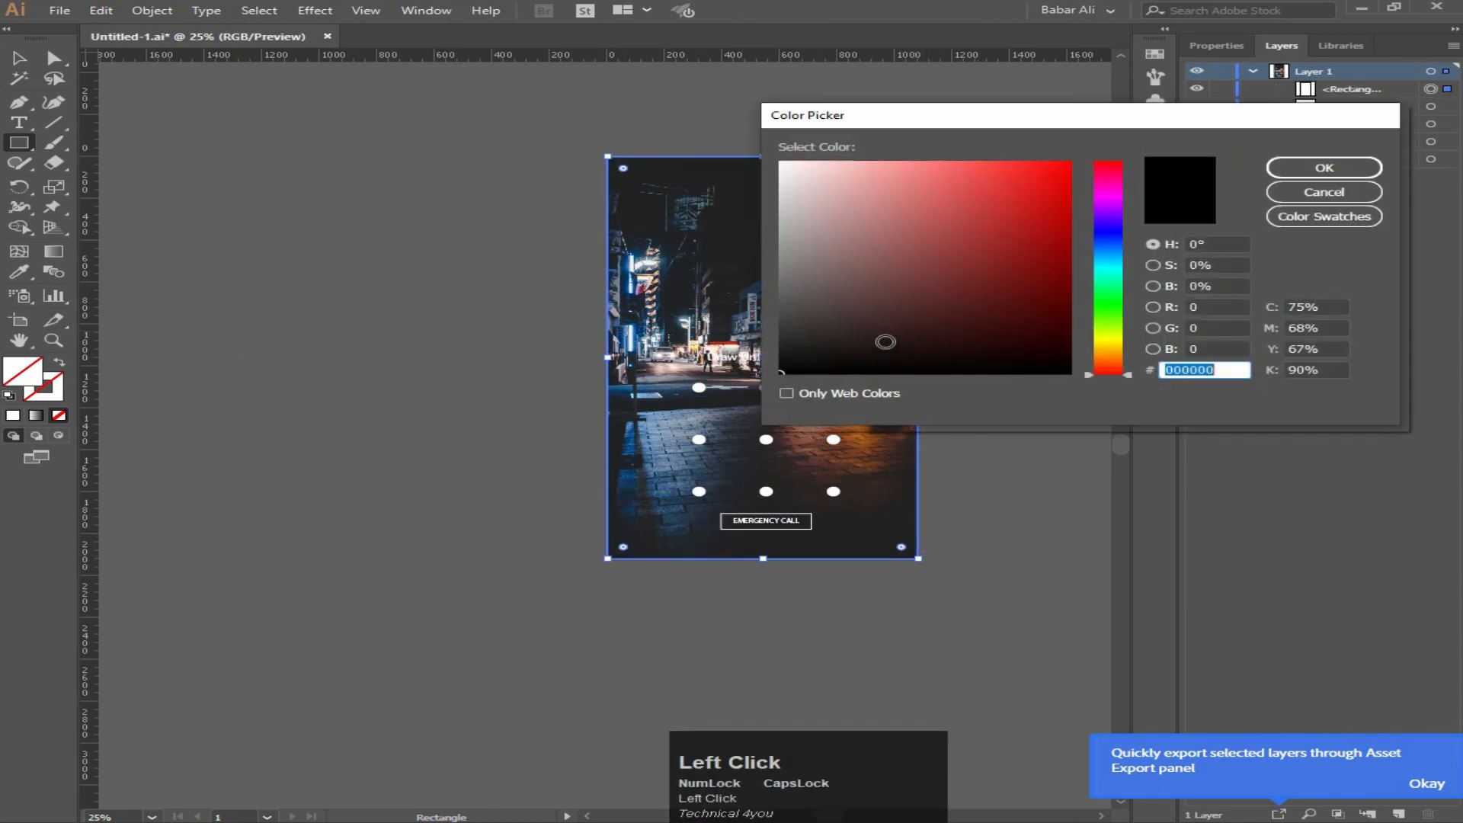
{"action": "left_click", "coordinate": [1329, 171]}
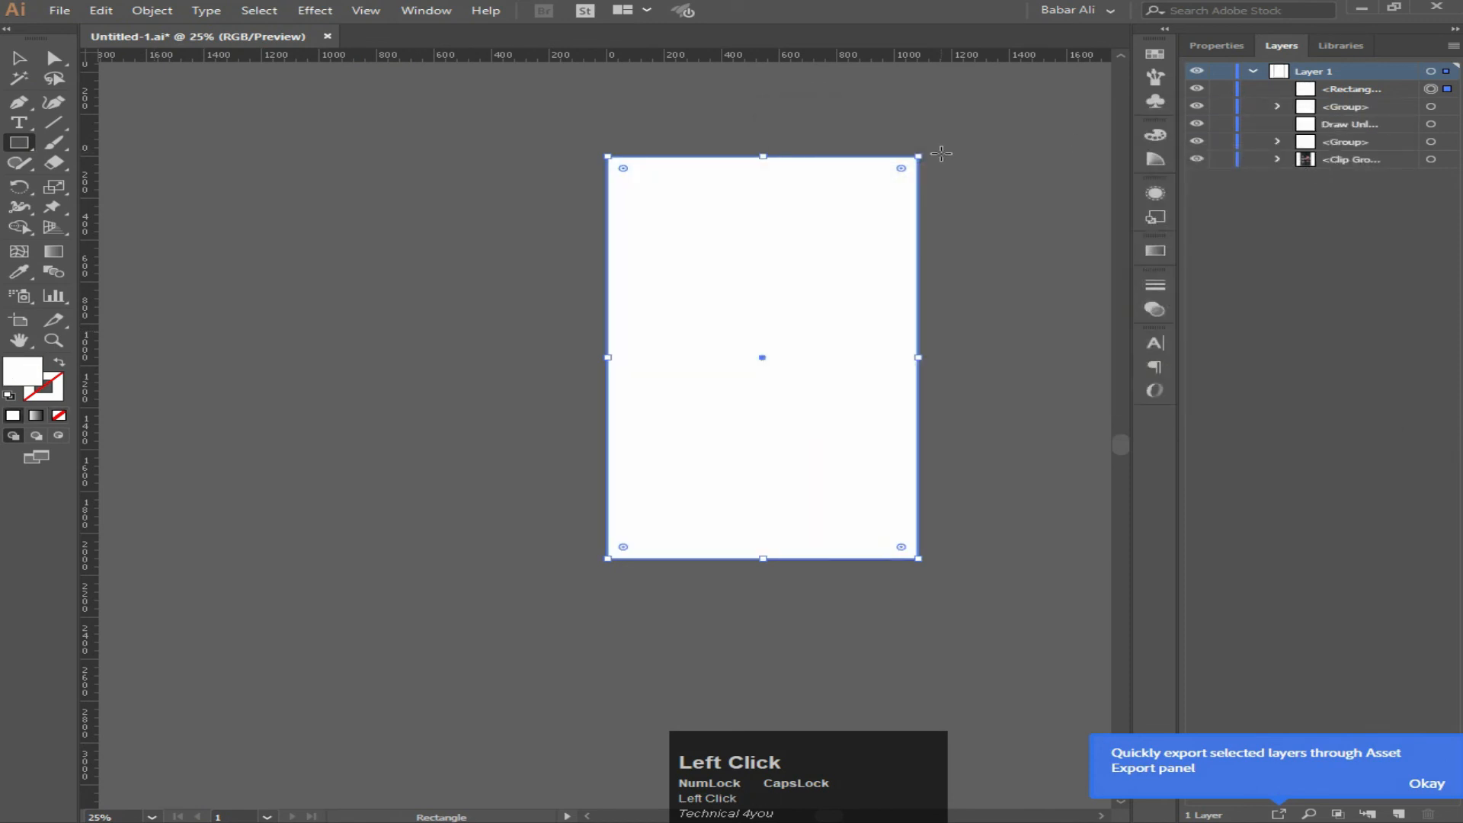
{"action": "double_click", "coordinate": [32, 372]}
{"action": "mouse_move", "coordinate": [870, 324]}
{"action": "left_mouse_down"}
{"action": "mouse_move", "coordinate": [703, 416]}
{"action": "mouse_move", "coordinate": [972, 281]}
{"action": "left_mouse_up"}
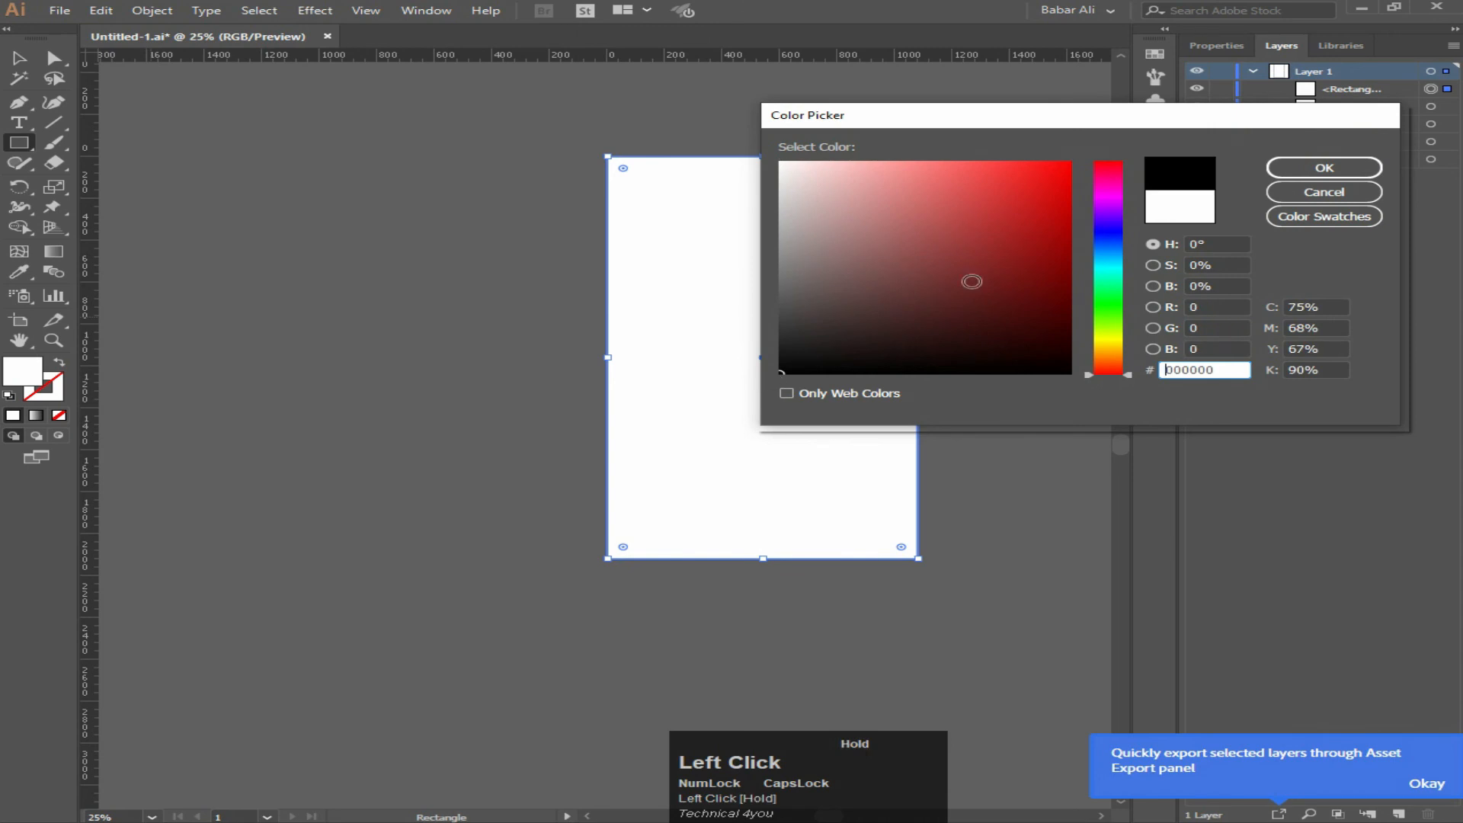
{"action": "left_click", "coordinate": [1291, 170]}
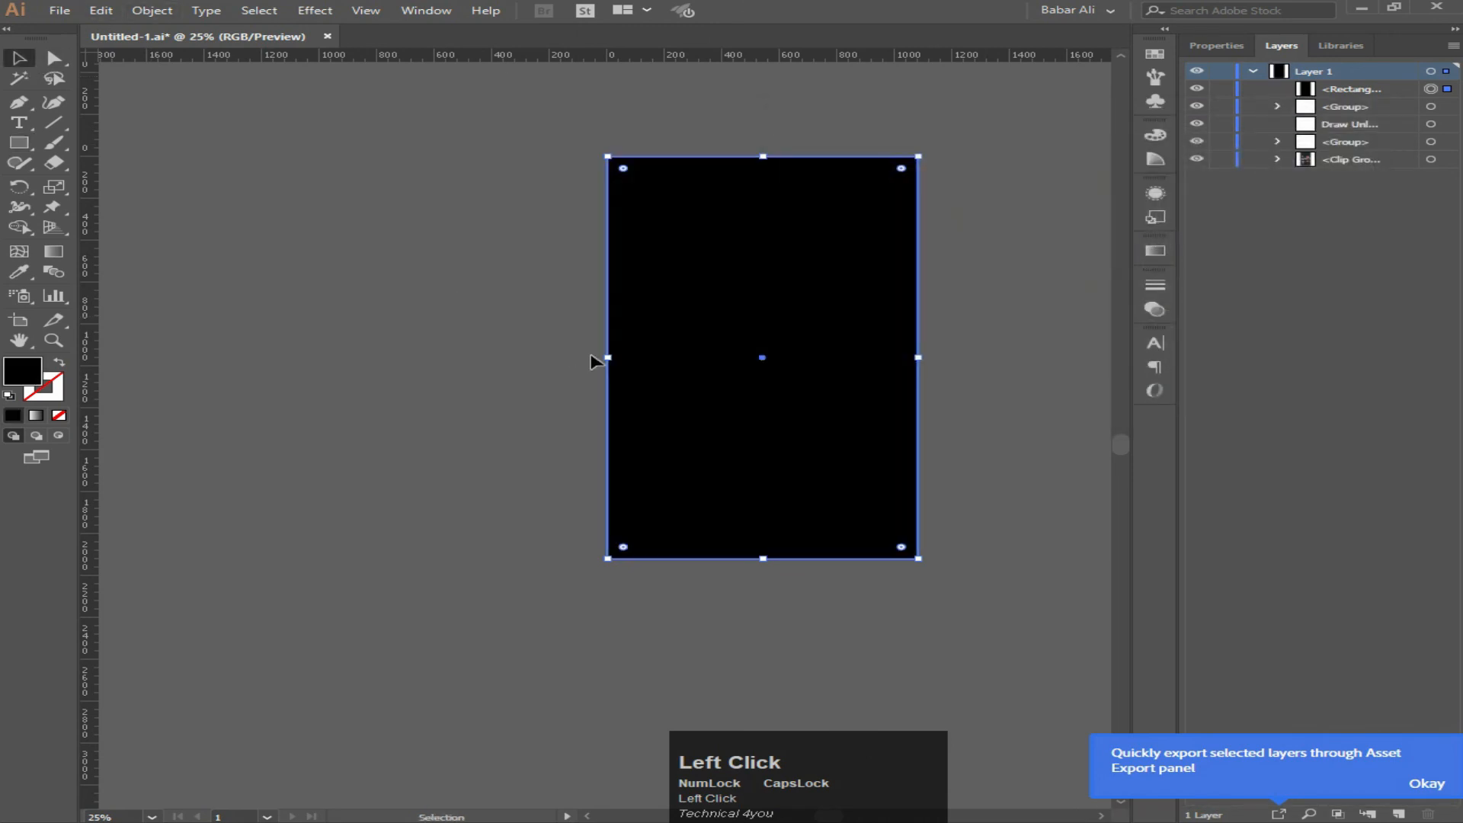
Move the new black rectangle to the right to uncover part of the caption, dots and button.
{"action": "scroll", "coordinate": [787, 363], "scroll_direction": "up", "scroll_amount": 1, "text": "alt"}
{"action": "left_click_drag", "start_coordinate": [798, 375], "coordinate": [985, 378]}
{"action": "scroll", "coordinate": [915, 383], "scroll_direction": "down", "scroll_amount": 1, "text": "alt"}
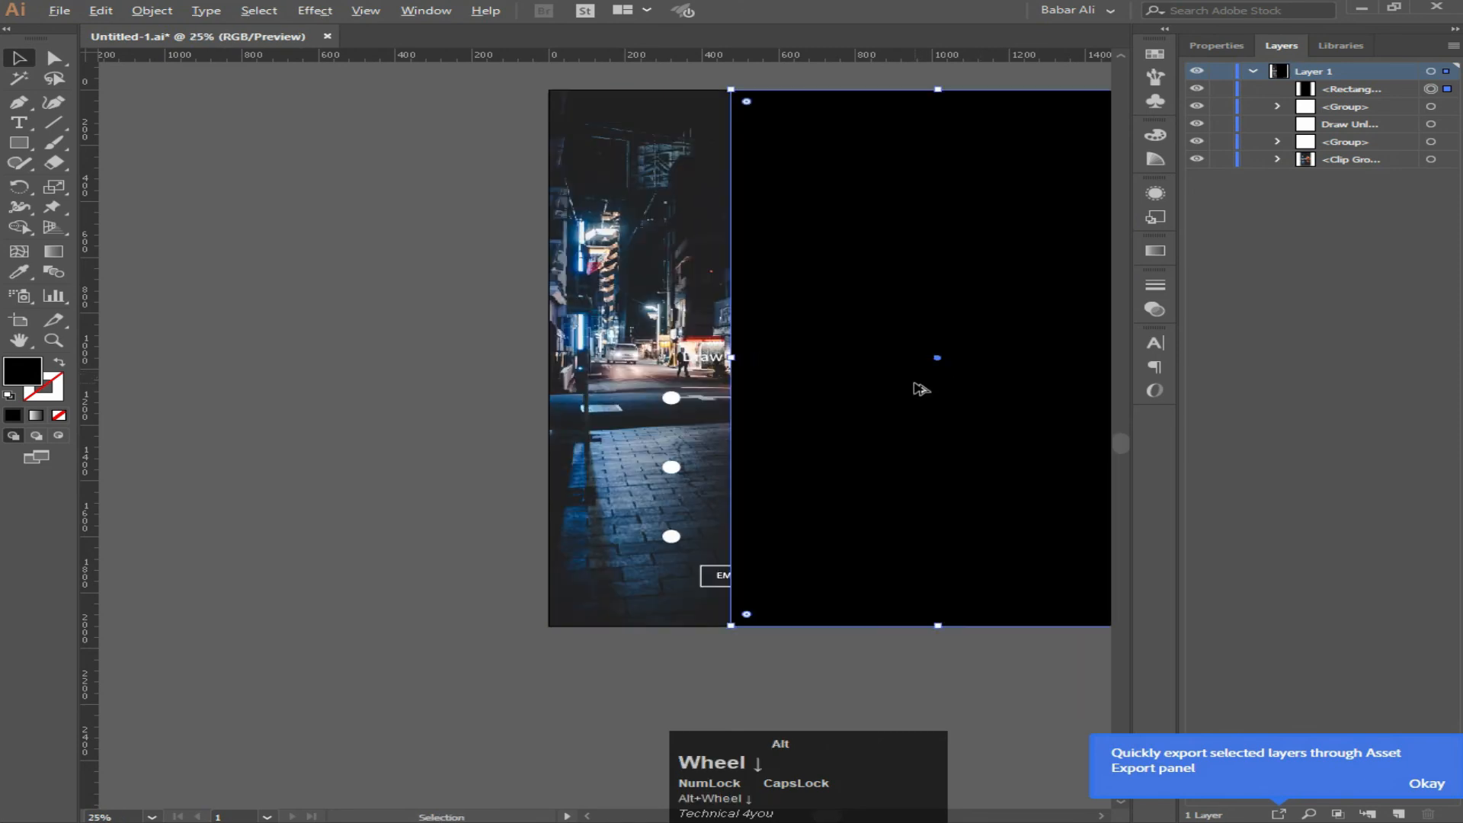
{"action": "key", "text": "space"}
{"action": "left_click_drag", "start_coordinate": [856, 376], "coordinate": [758, 357]}
{"action": "left_click", "coordinate": [631, 375]}
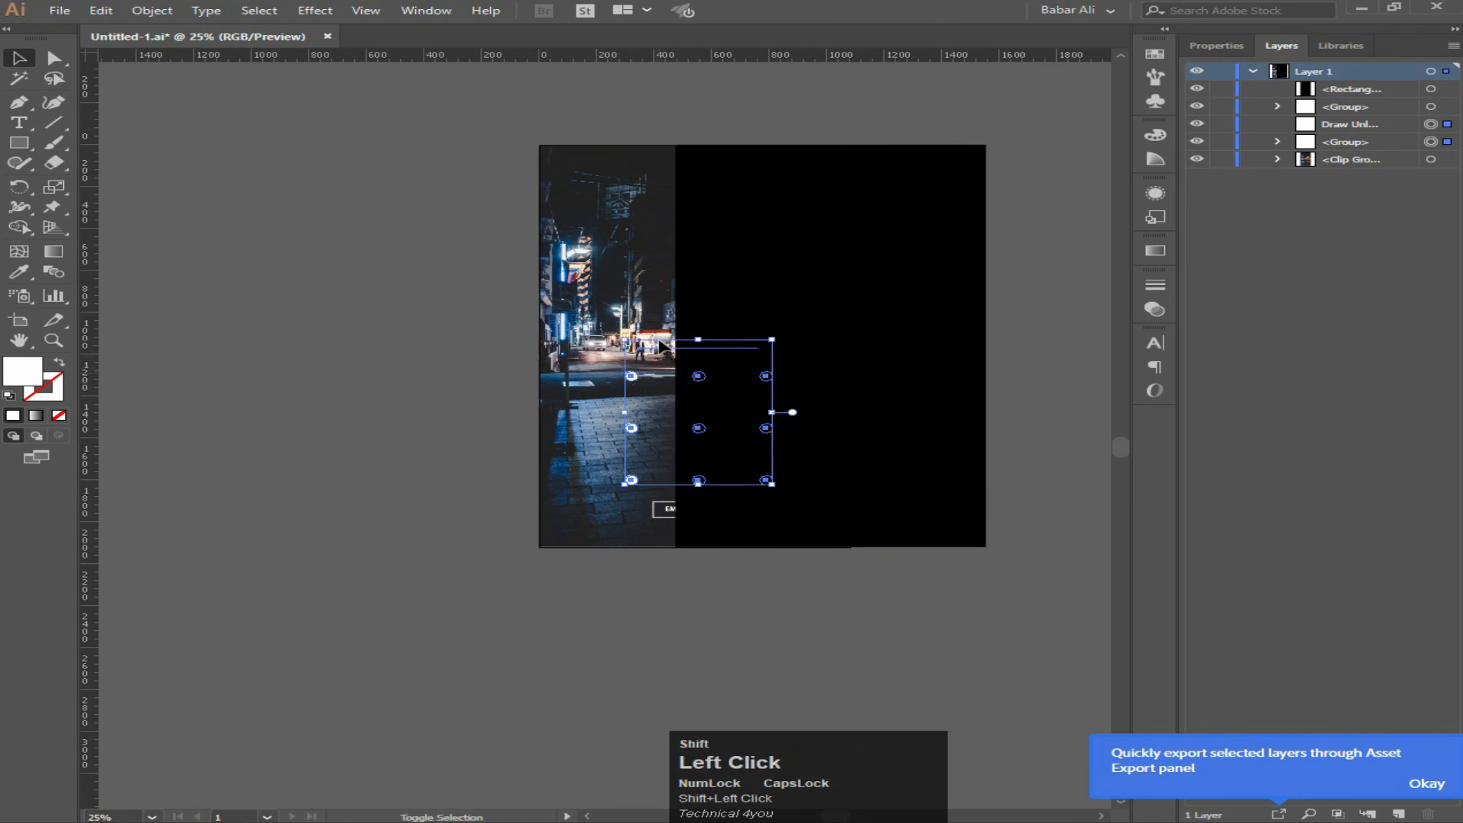
{"action": "left_click", "coordinate": [665, 488], "text": "shift"}
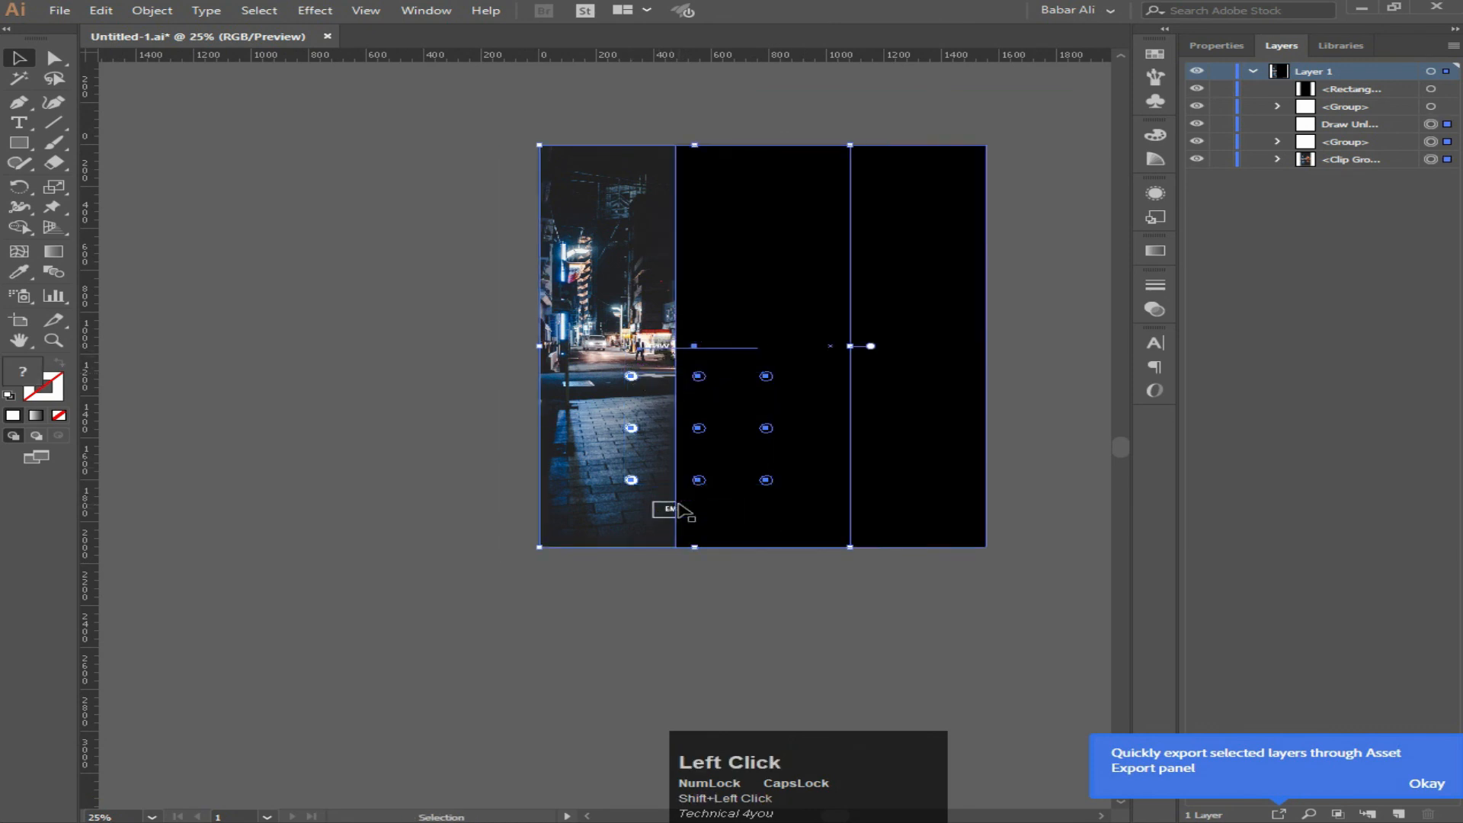
{"action": "left_click", "coordinate": [660, 562]}
Bring the "Draw Unlock Pattern" caption, the dot grid and the "EMERGENCY CALL" button to the front.
{"action": "scroll", "coordinate": [658, 557], "scroll_direction": "up", "scroll_amount": 1, "text": "alt"}
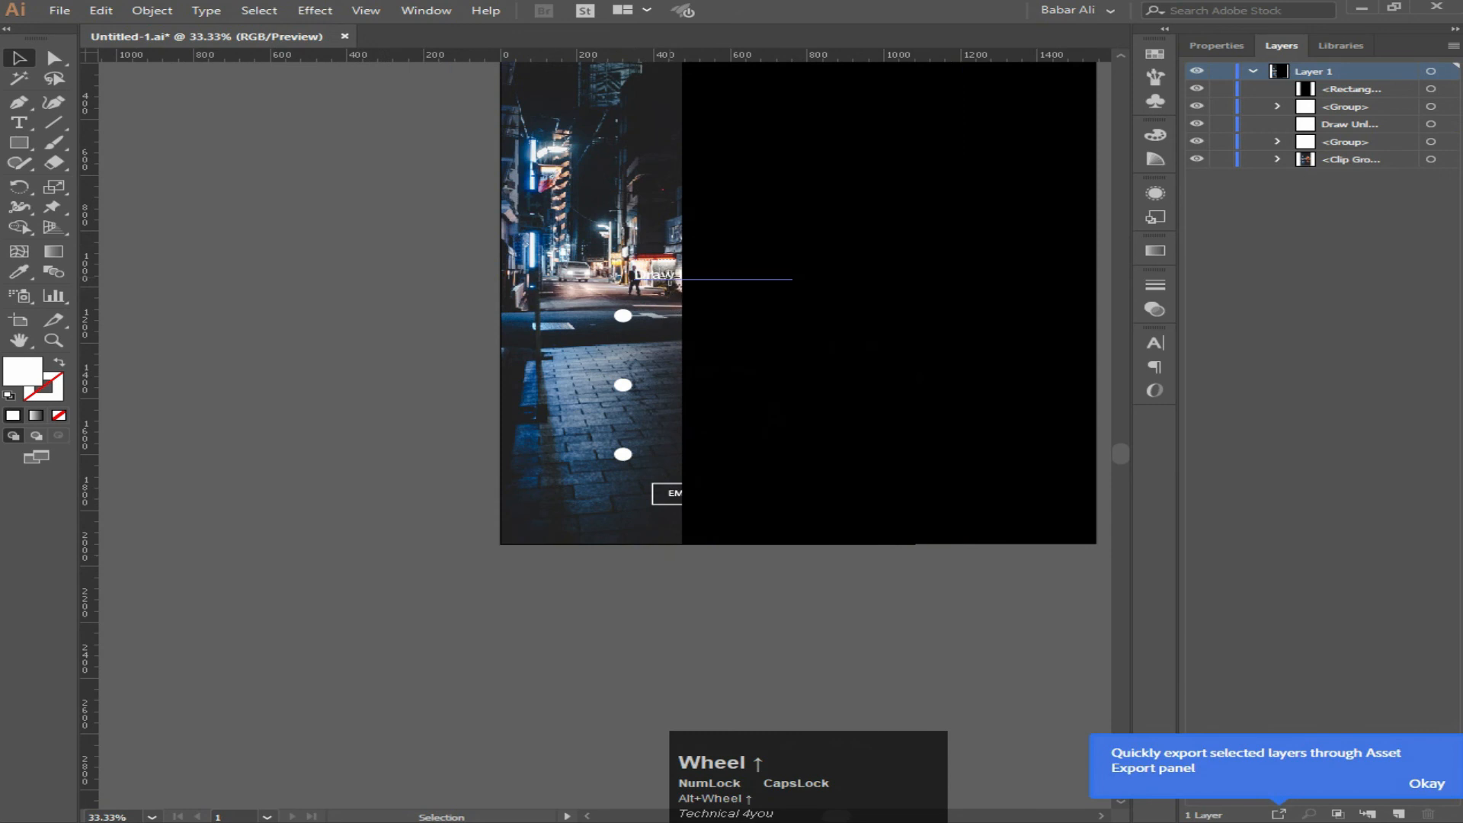
{"action": "left_click", "coordinate": [625, 315], "text": "shift"}
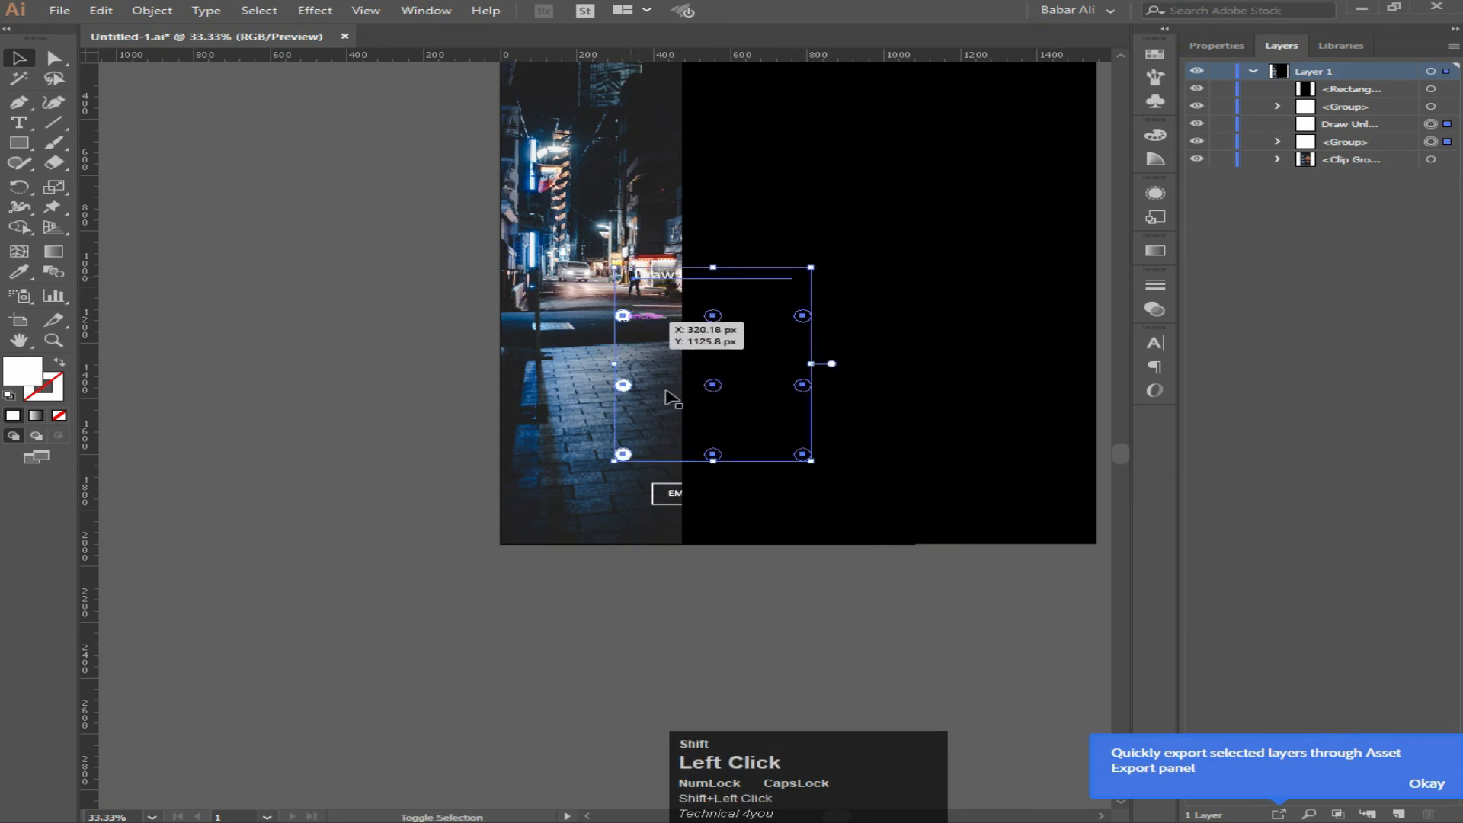
{"action": "left_click", "coordinate": [676, 495], "text": "shift"}
{"action": "right_click", "coordinate": [676, 494]}
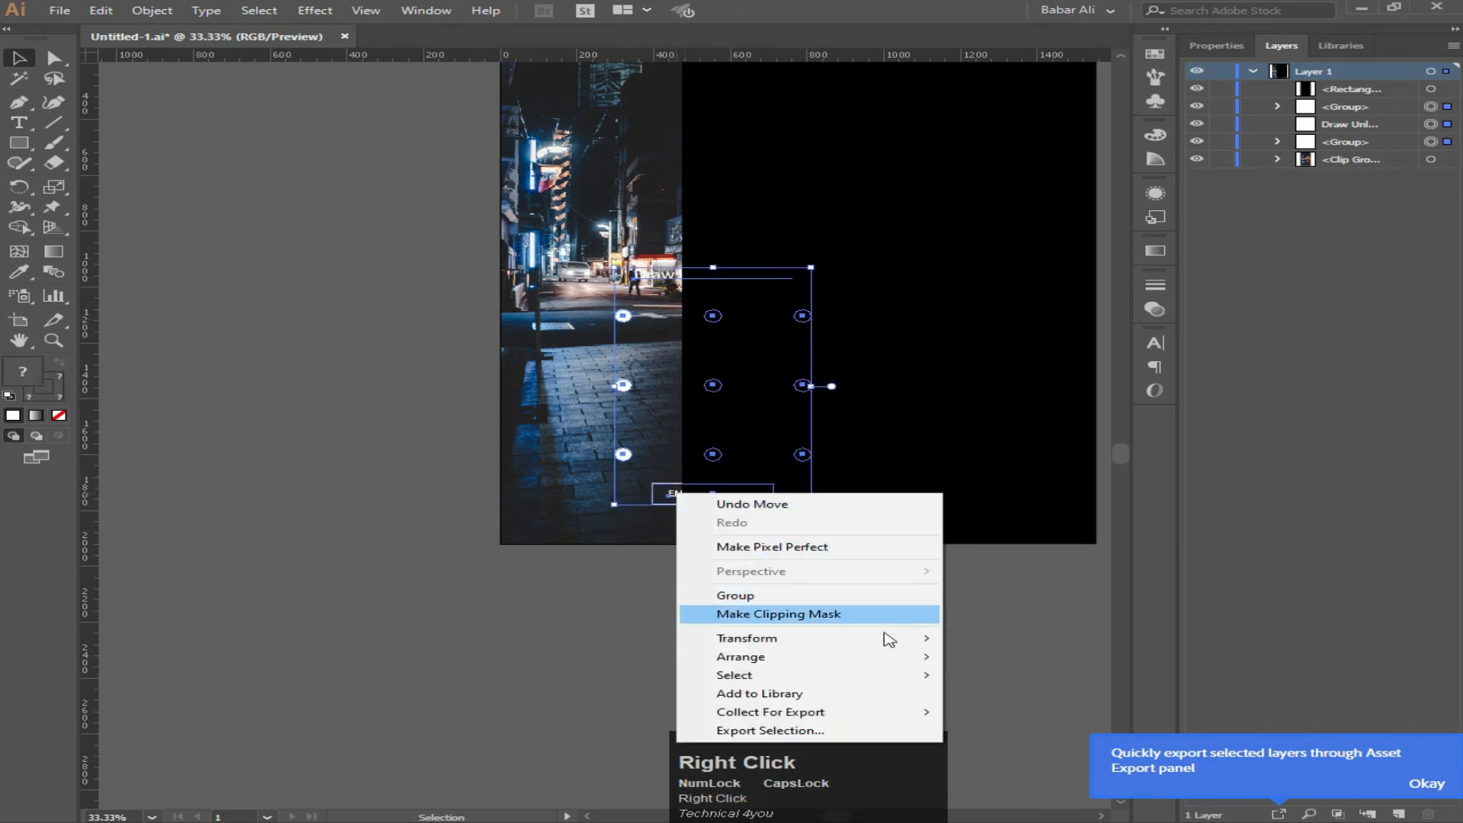
{"action": "mouse_move", "coordinate": [844, 657]}
{"action": "left_click", "coordinate": [1018, 660]}
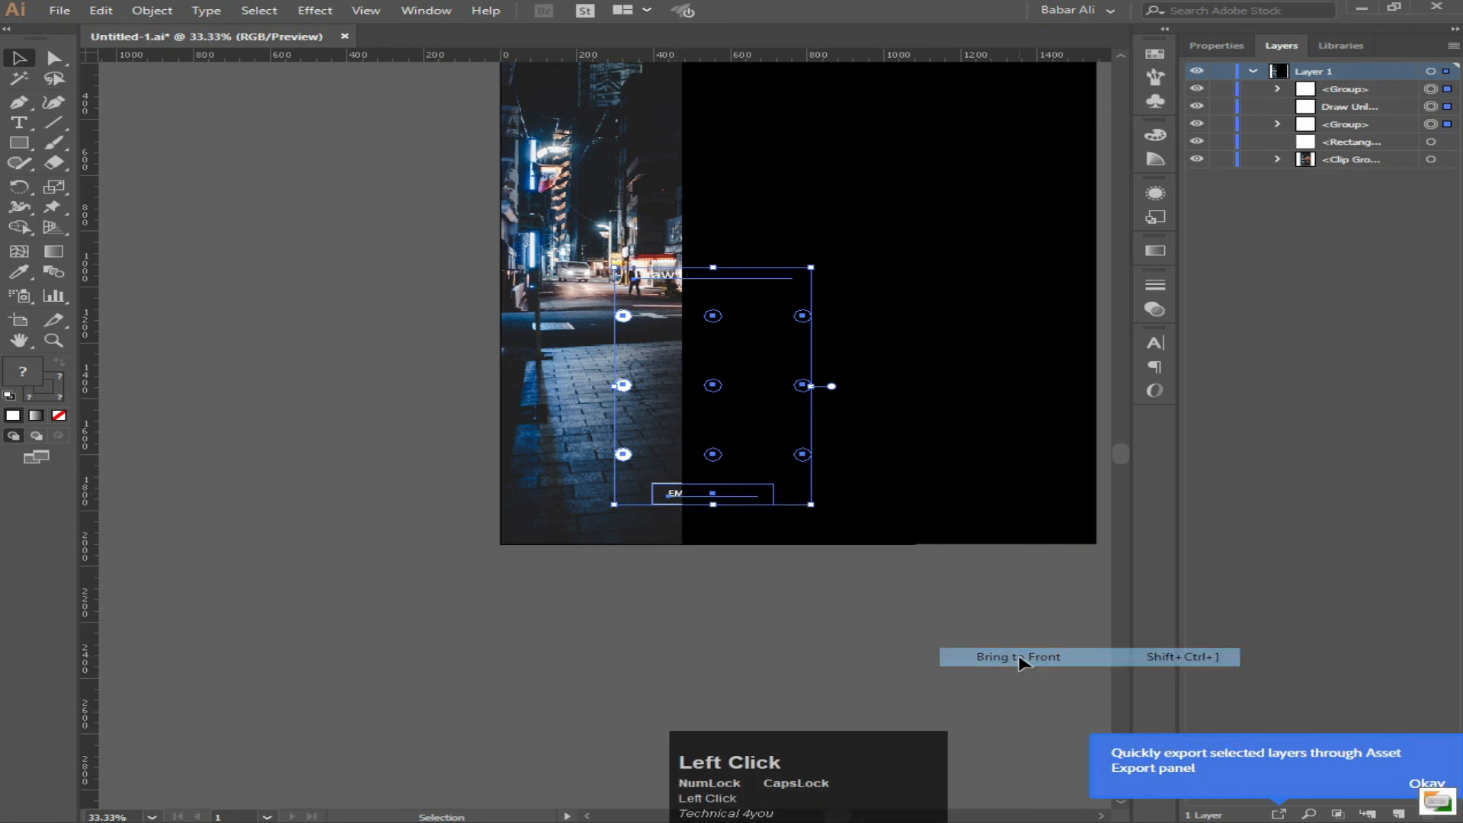
Move the black rectangle back over the artboard so it covers the clipped photo.
{"action": "left_click", "coordinate": [943, 606]}
{"action": "scroll", "coordinate": [933, 407], "scroll_direction": "down", "scroll_amount": 1}
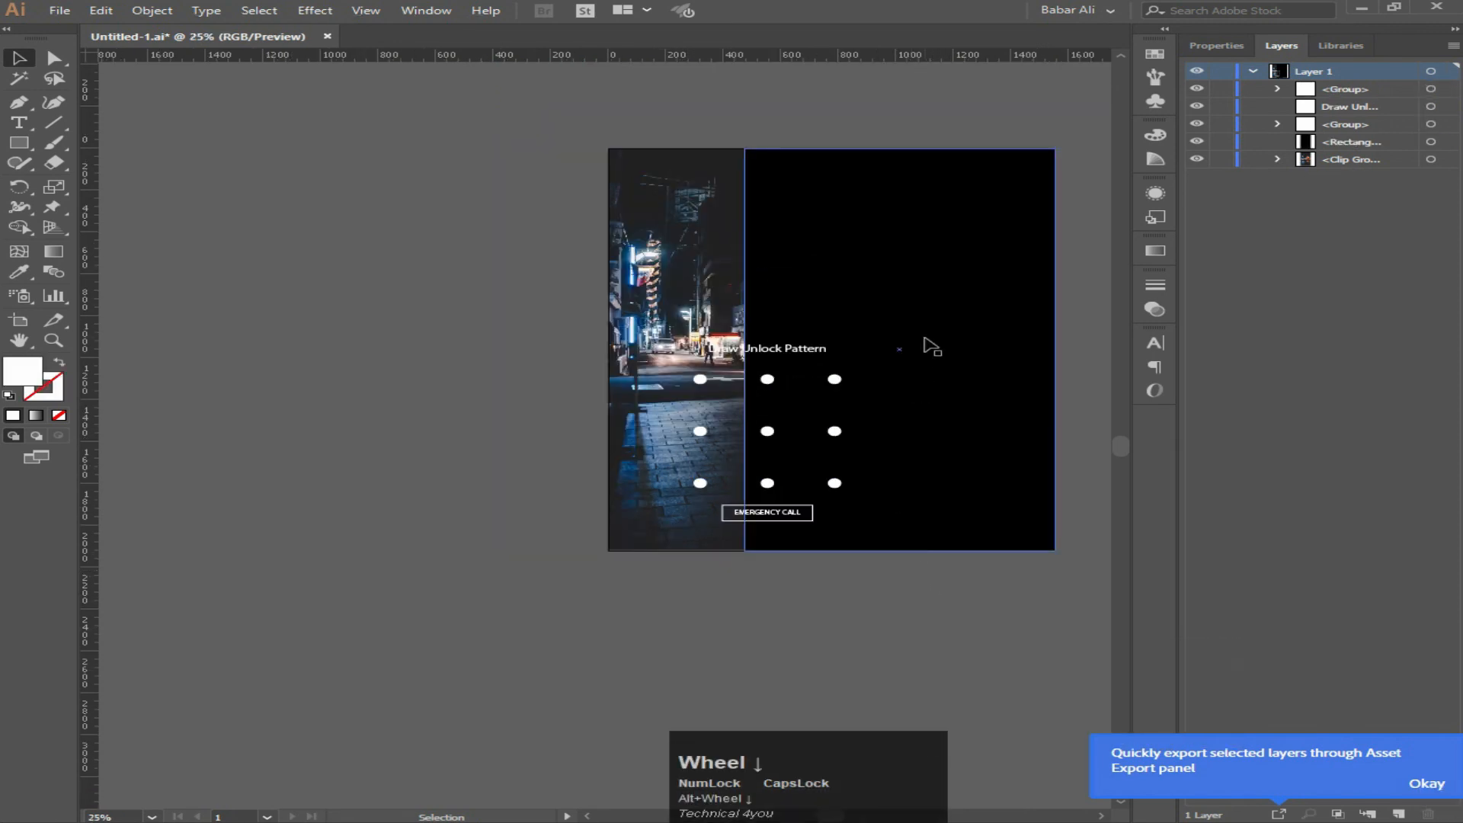
{"action": "left_click_drag", "start_coordinate": [925, 336], "coordinate": [788, 331]}
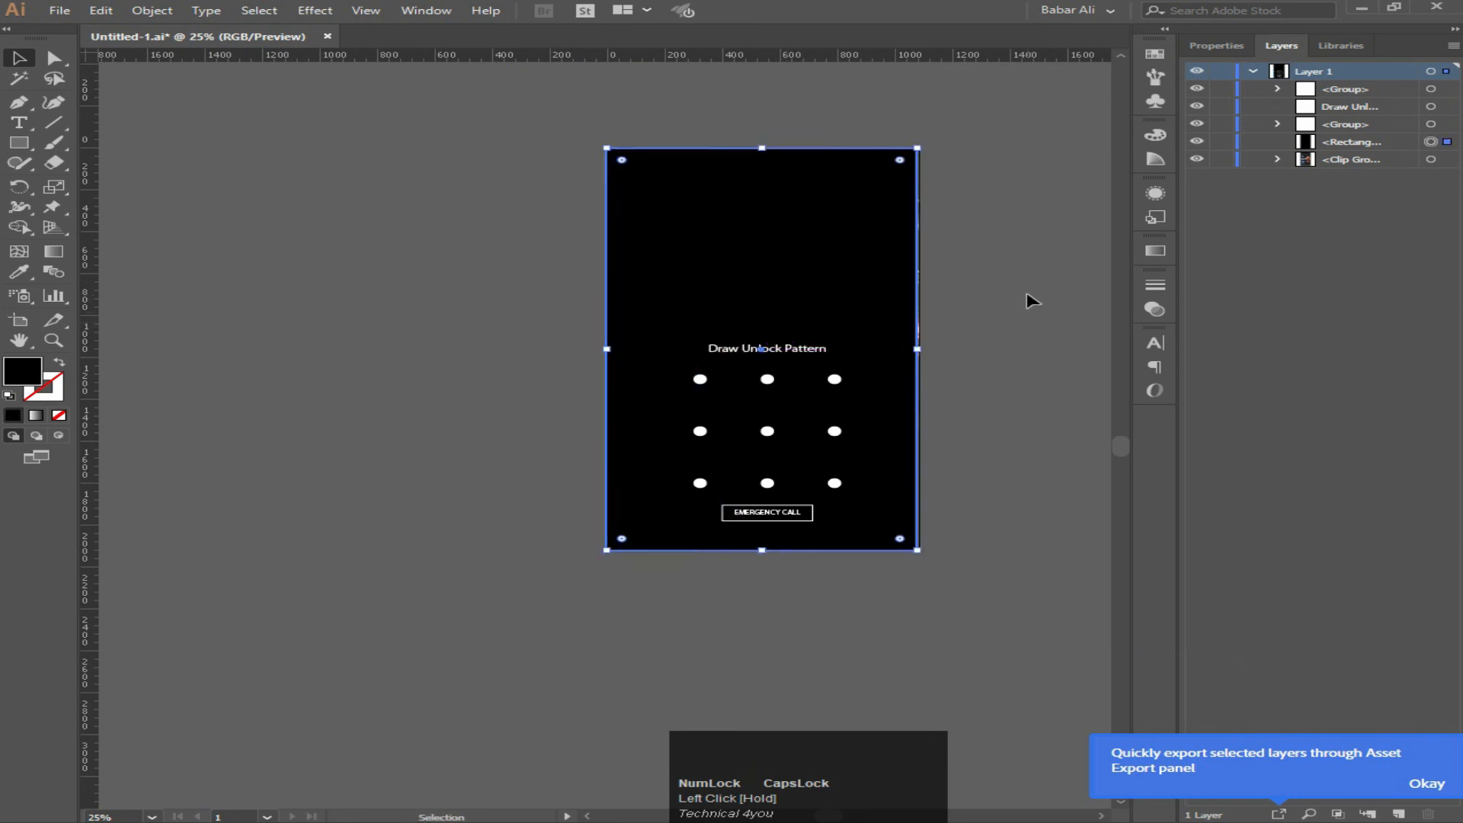
Align the black rectangle horizontally with the clipped photo so it covers the exposed strip of photo.
{"action": "left_click", "coordinate": [975, 297]}
{"action": "scroll", "coordinate": [655, 182], "scroll_direction": "up", "scroll_amount": 1, "text": "alt"}
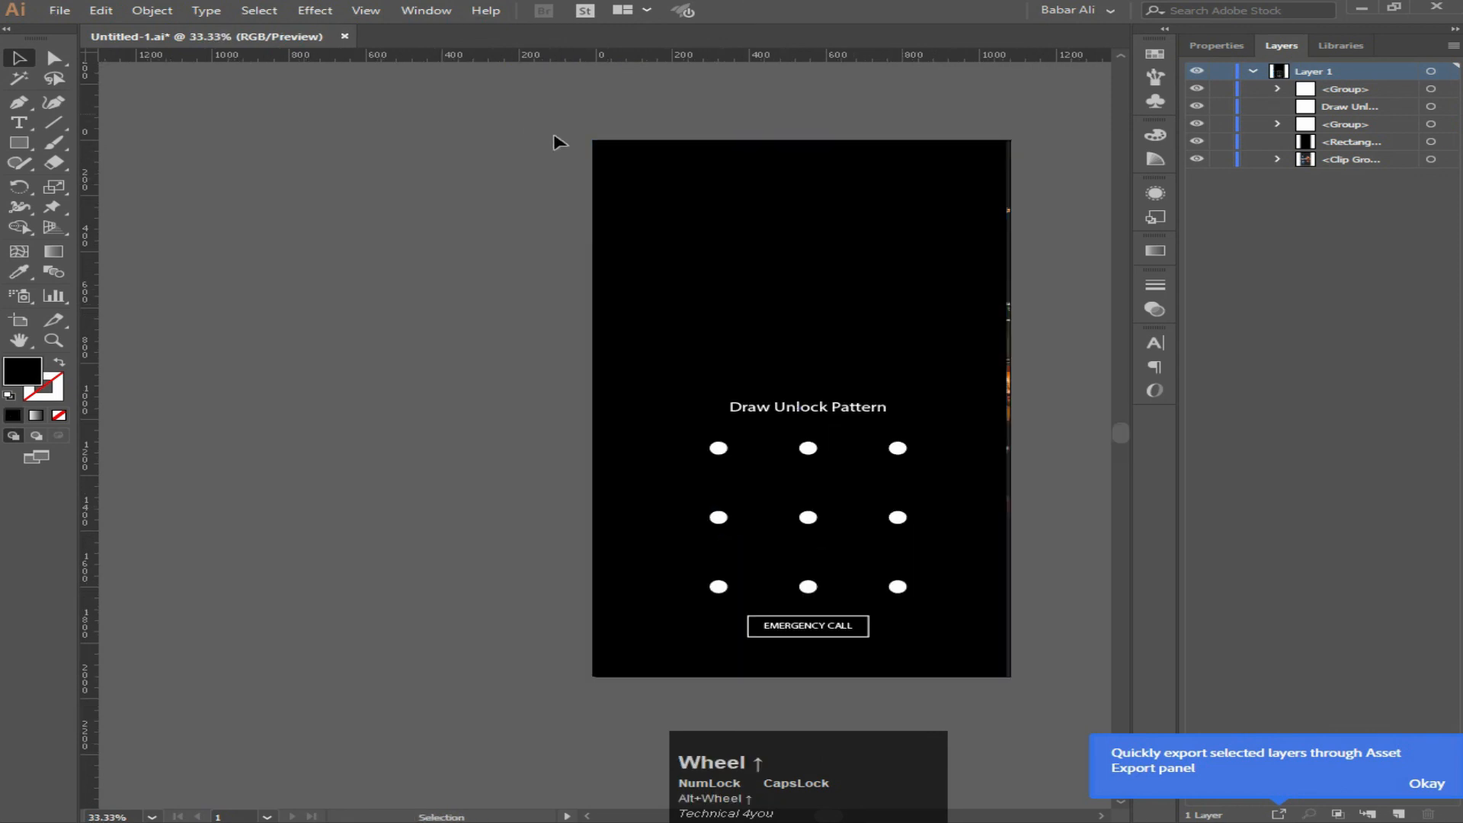
{"action": "left_click_drag", "start_coordinate": [1052, 280], "coordinate": [1052, 281]}
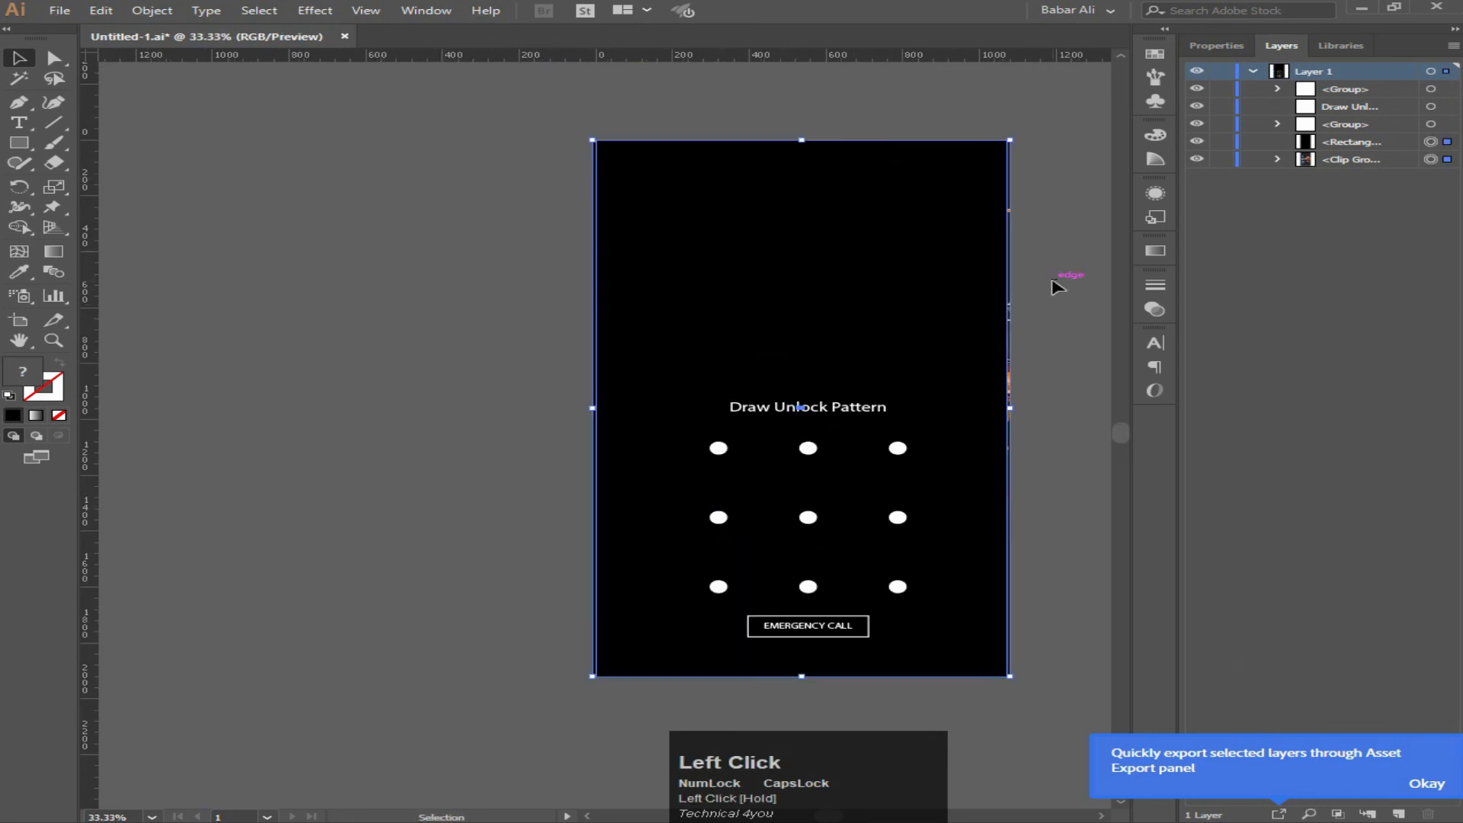
{"action": "left_click", "coordinate": [1008, 247]}
{"action": "left_click", "coordinate": [1216, 45]}
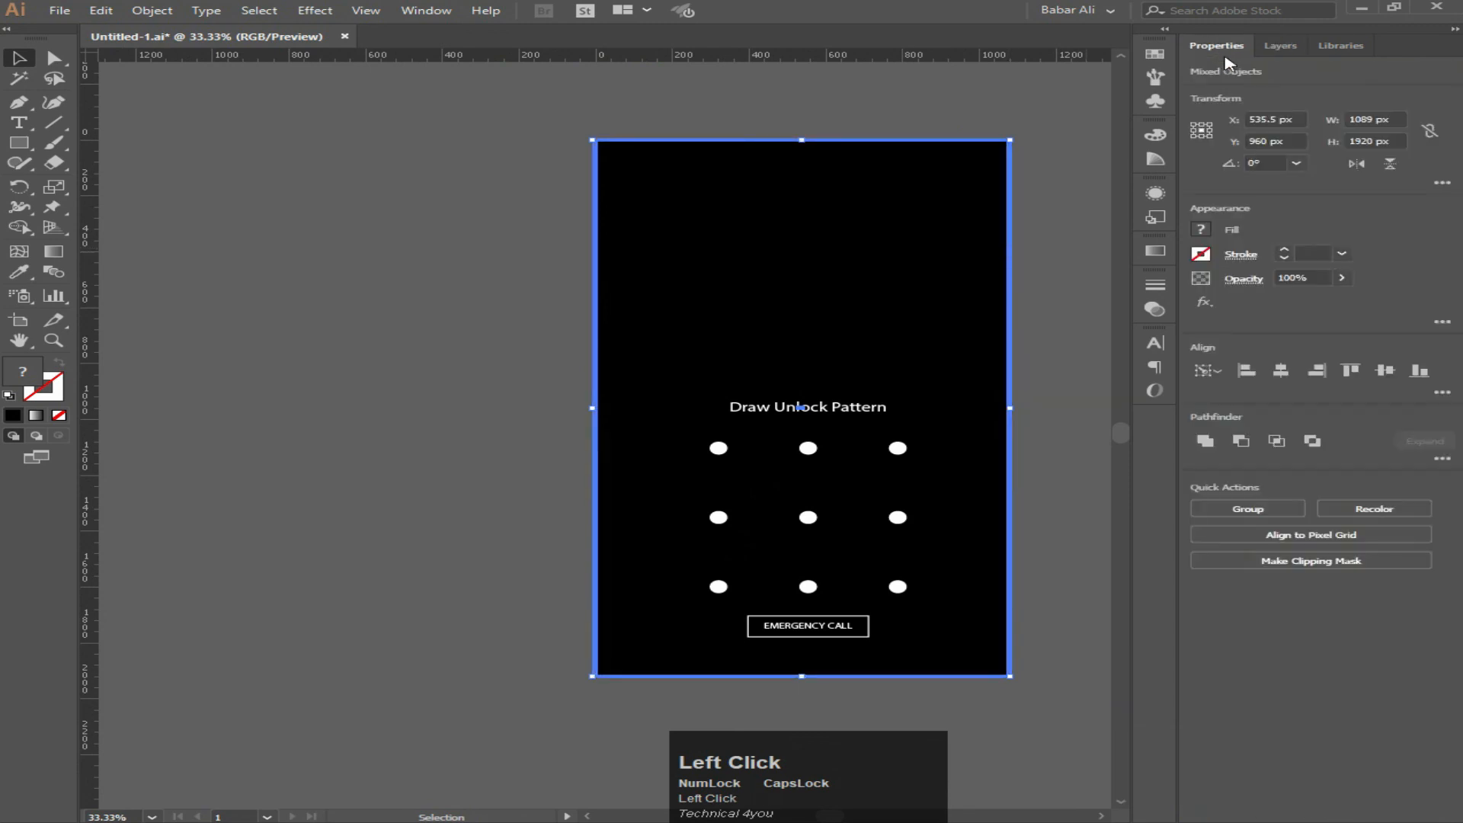
{"action": "left_click", "coordinate": [1052, 345]}
Reduce the black overlay rectangle's opacity to 81% to let the street photo show through.
{"action": "key", "text": "space"}
{"action": "left_click_drag", "start_coordinate": [1058, 310], "coordinate": [967, 274]}
{"action": "left_click", "coordinate": [680, 282]}
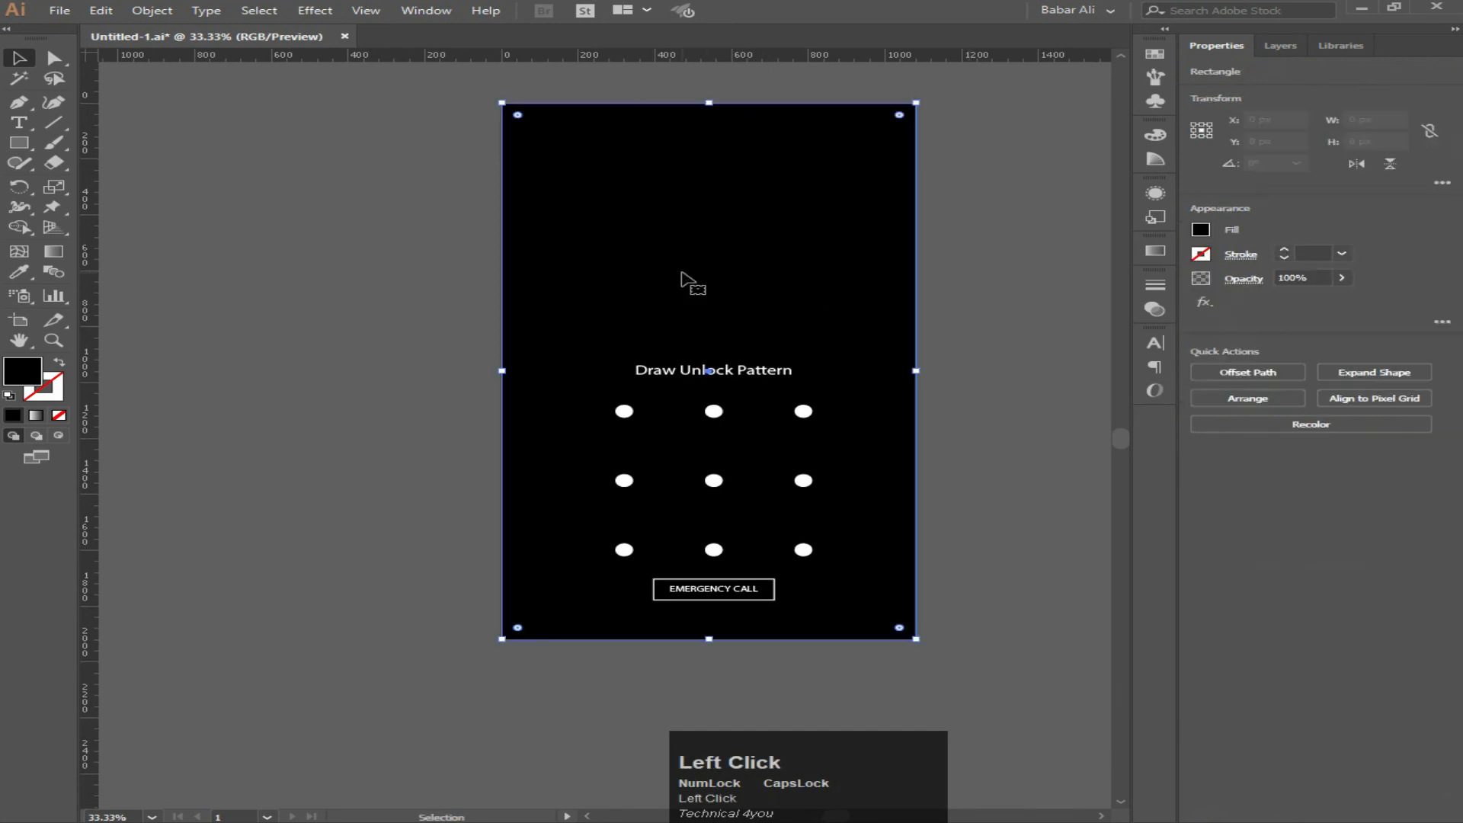
{"action": "left_click", "coordinate": [1342, 278]}
{"action": "left_click", "coordinate": [1288, 300]}
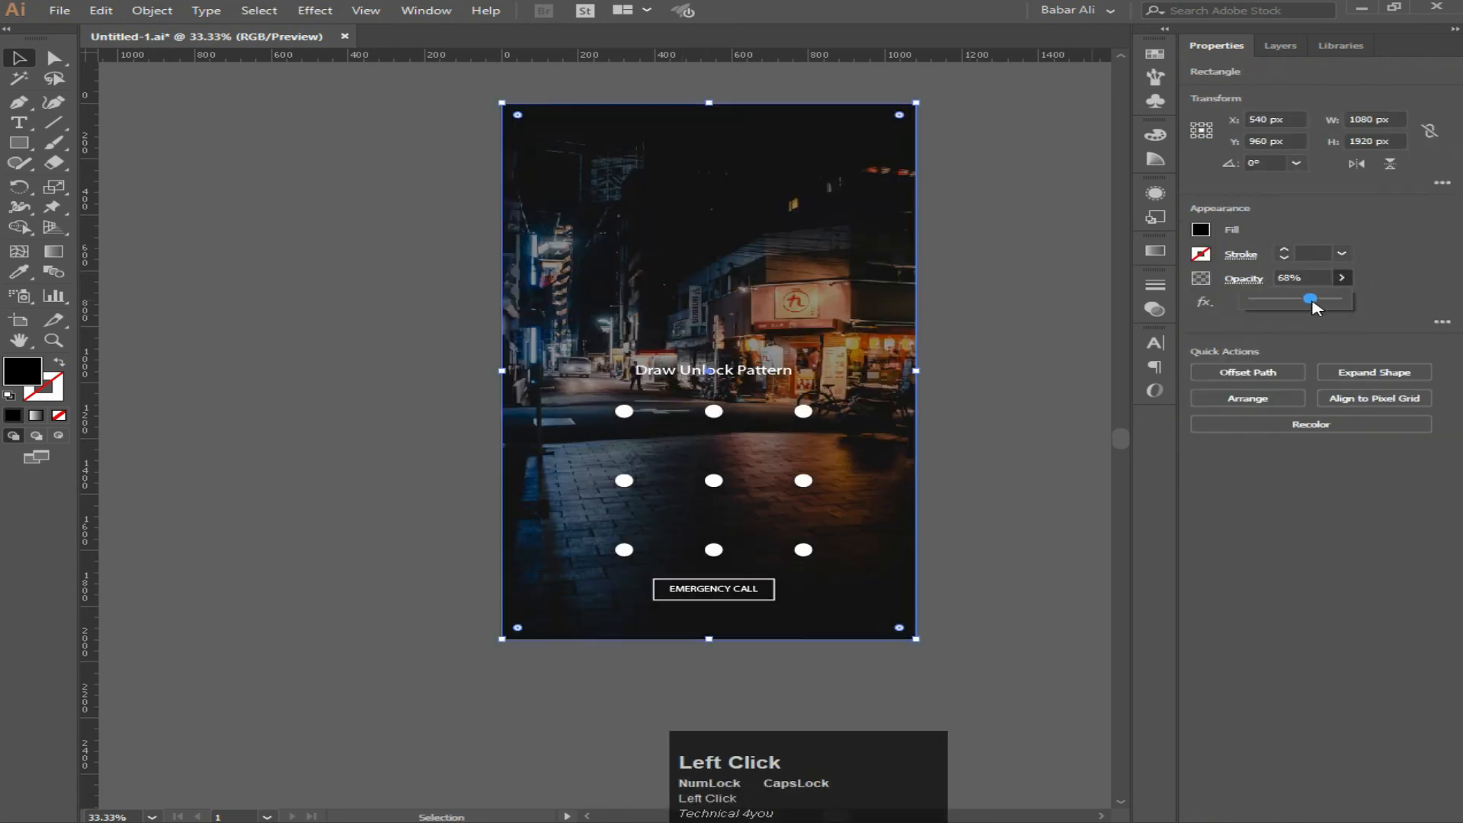
{"action": "left_click_drag", "start_coordinate": [1316, 306], "coordinate": [1324, 307]}
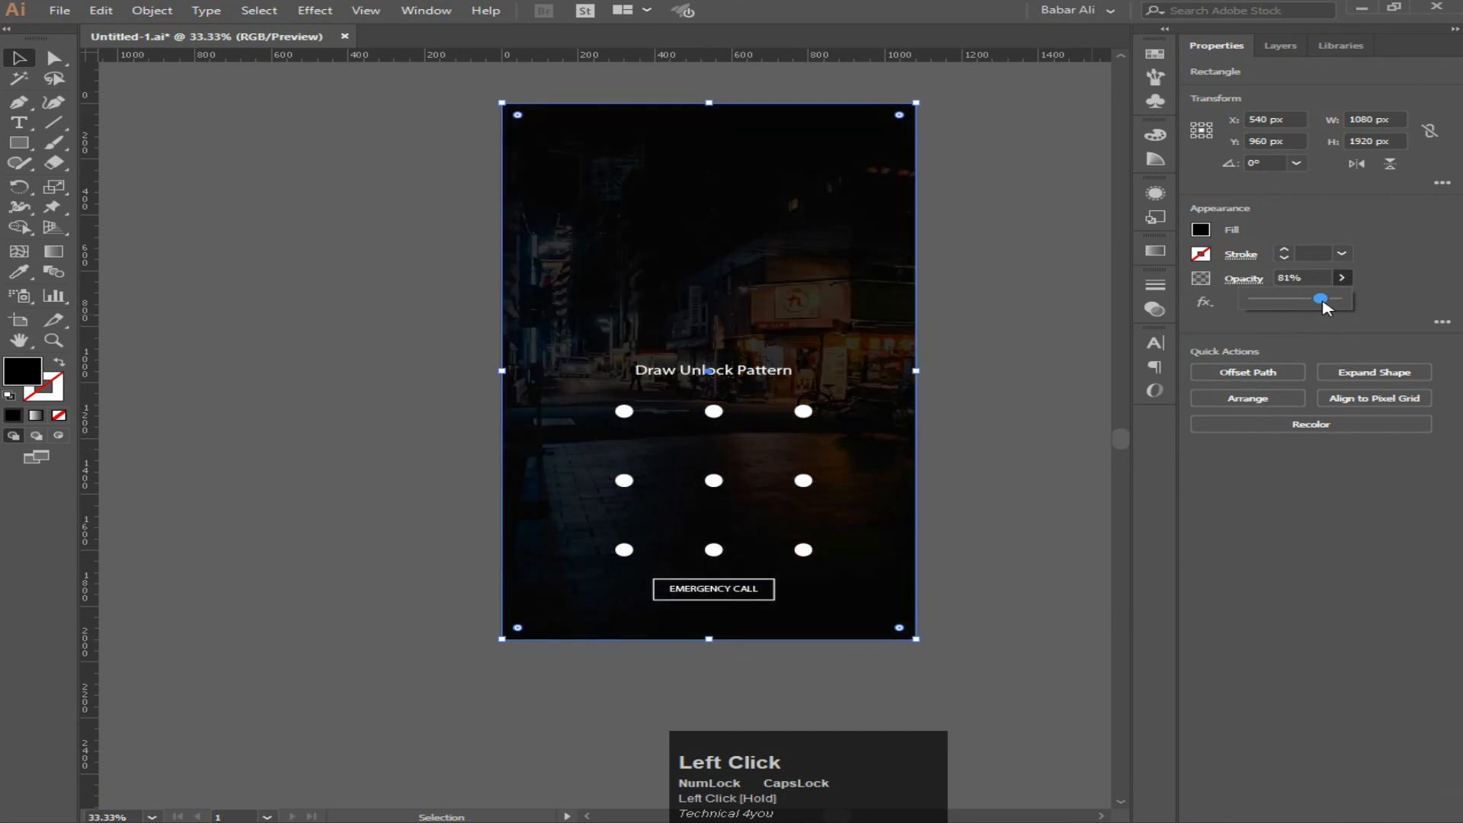
{"action": "left_click", "coordinate": [1021, 345]}
Examine the finished unlock screen in full-screen mode, checking the caption, dot grid and emergency button over the darkened photo.
{"action": "left_click_drag", "start_coordinate": [1005, 346], "coordinate": [859, 366]}
{"action": "scroll", "coordinate": [938, 299], "scroll_direction": "down", "scroll_amount": 1}
{"action": "scroll", "coordinate": [853, 438], "scroll_direction": "up", "scroll_amount": 1}
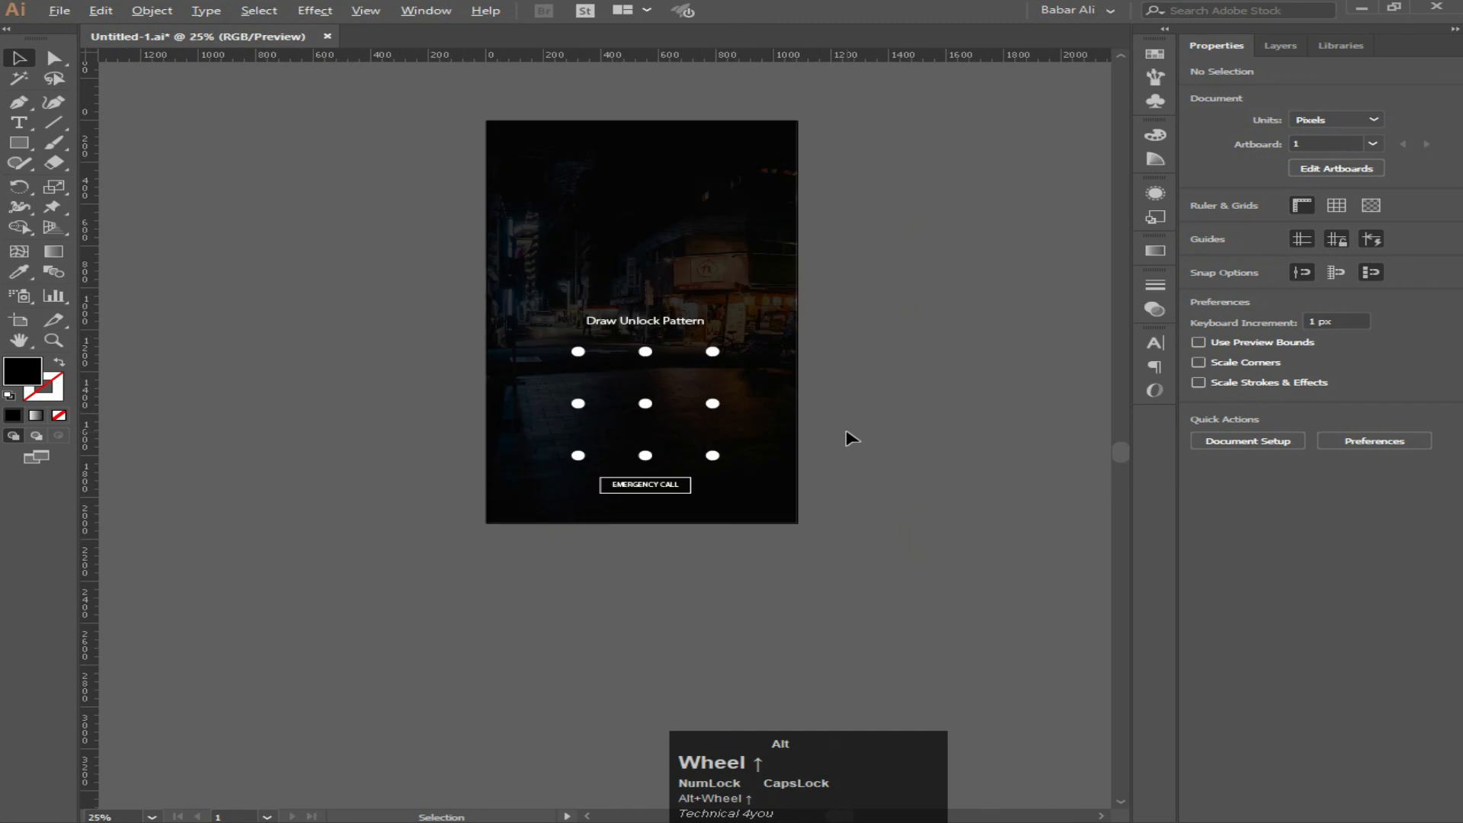
{"action": "left_click_drag", "start_coordinate": [849, 478], "coordinate": [851, 511]}
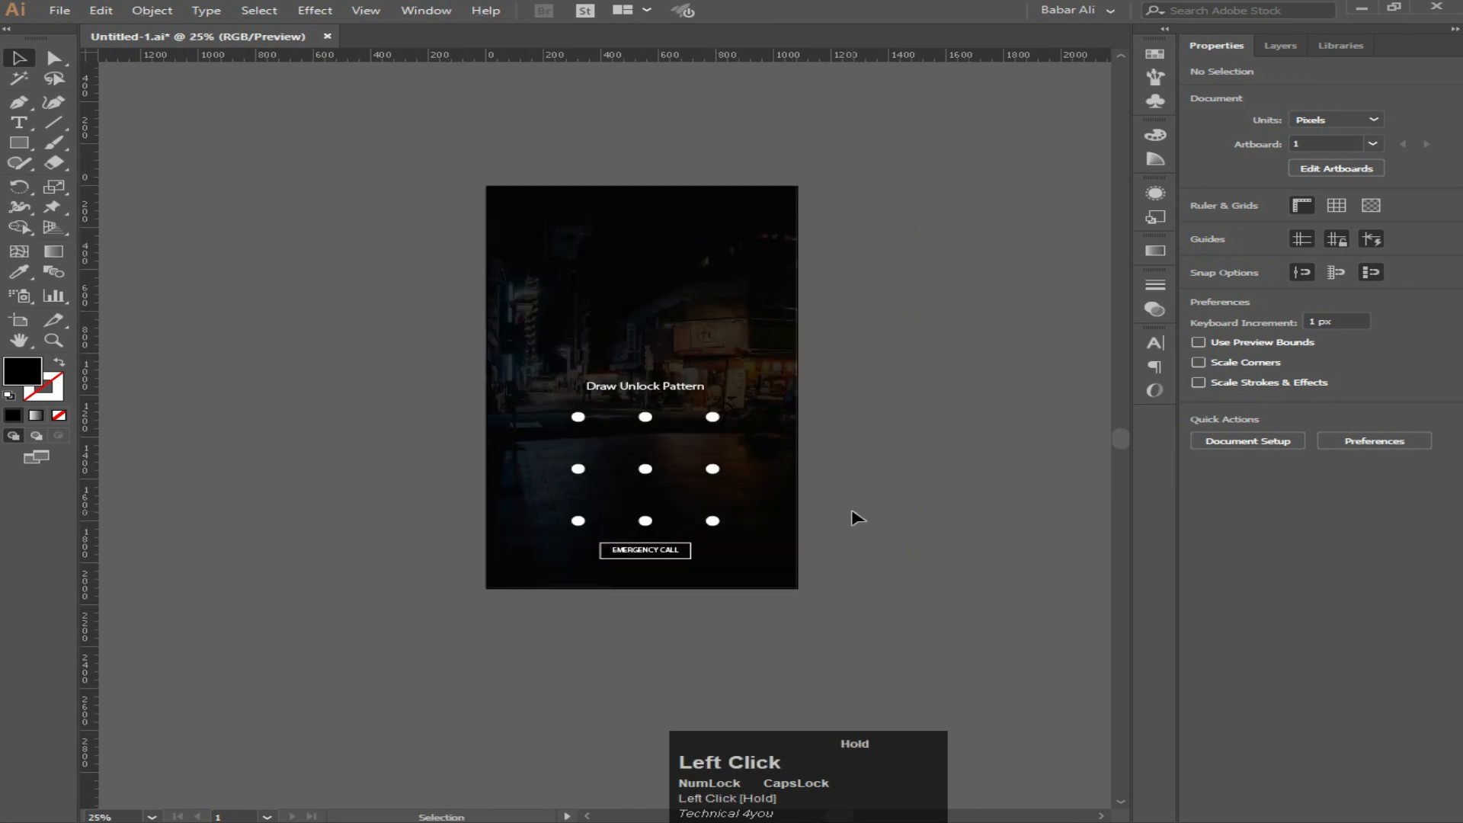
{"action": "key", "text": "f"}
{"action": "key", "text": "f"}
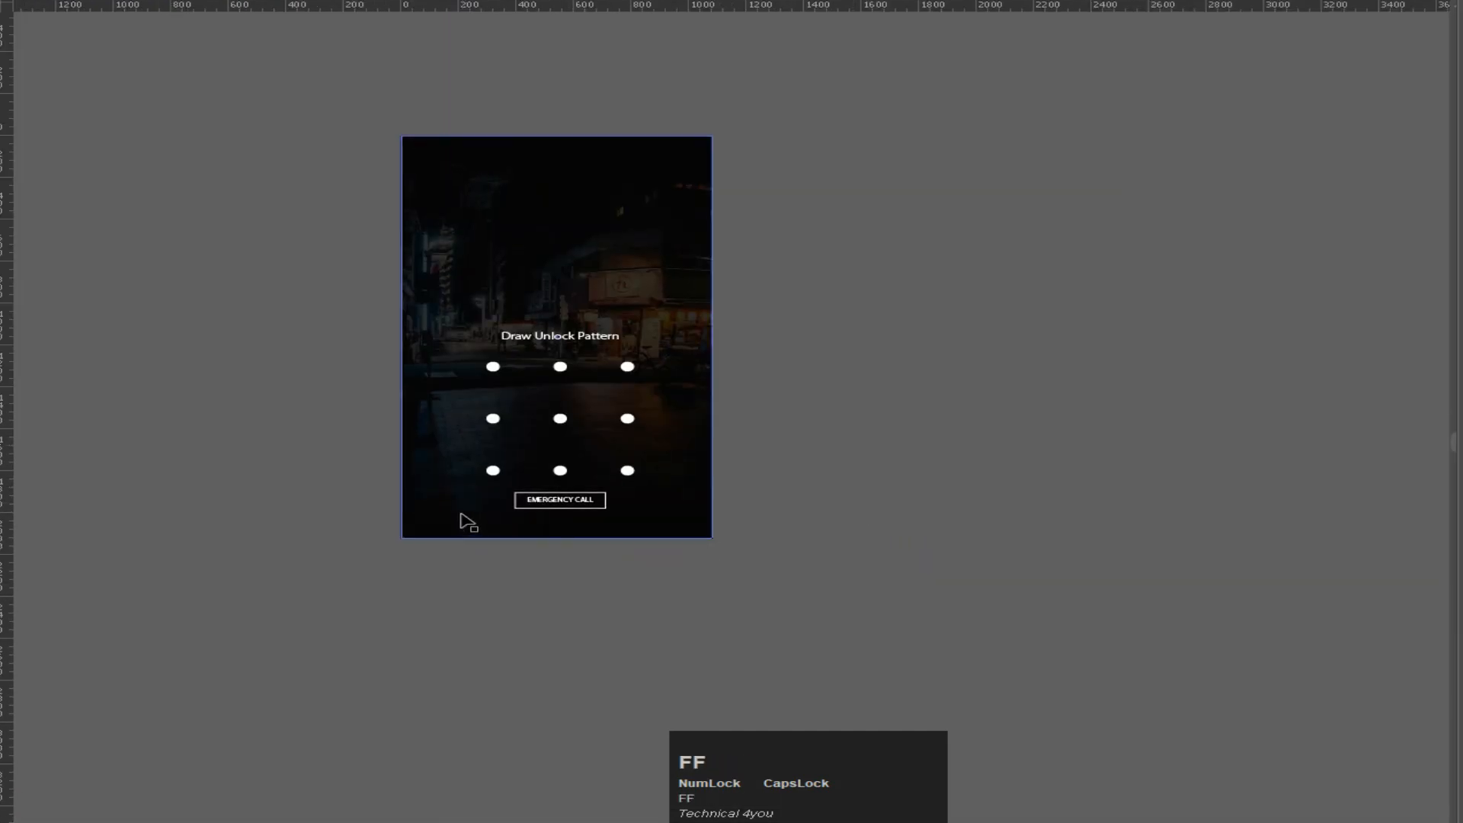
{"action": "scroll", "coordinate": [462, 515], "scroll_direction": "up", "scroll_amount": 2}
{"action": "left_click_drag", "start_coordinate": [593, 419], "coordinate": [618, 653]}
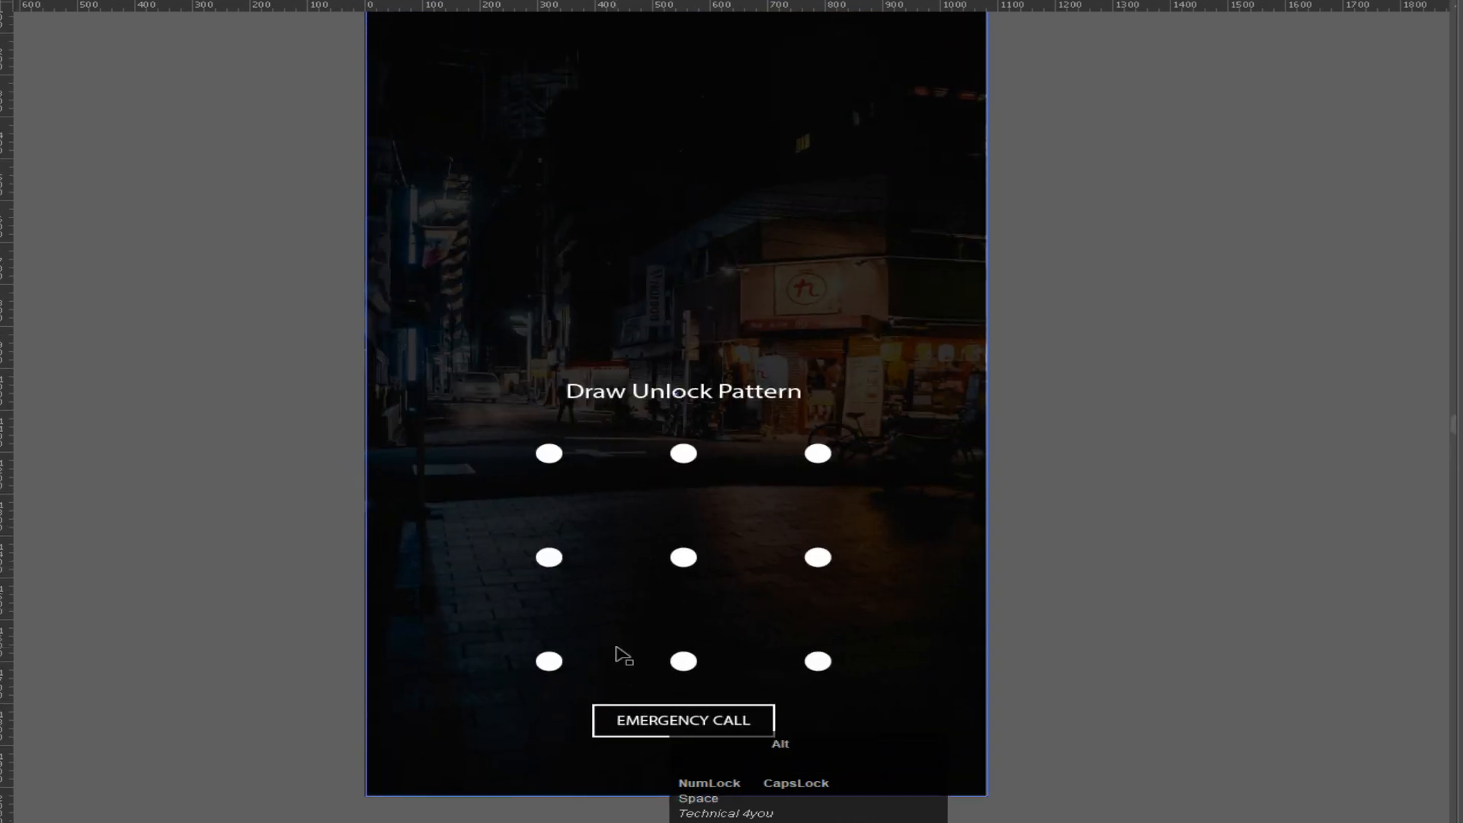
{"action": "scroll", "coordinate": [617, 645], "scroll_direction": "down", "scroll_amount": 1}
{"action": "scroll", "coordinate": [640, 642], "scroll_direction": "up", "scroll_amount": 1}
{"action": "scroll", "coordinate": [640, 642], "scroll_direction": "up", "scroll_amount": 1}
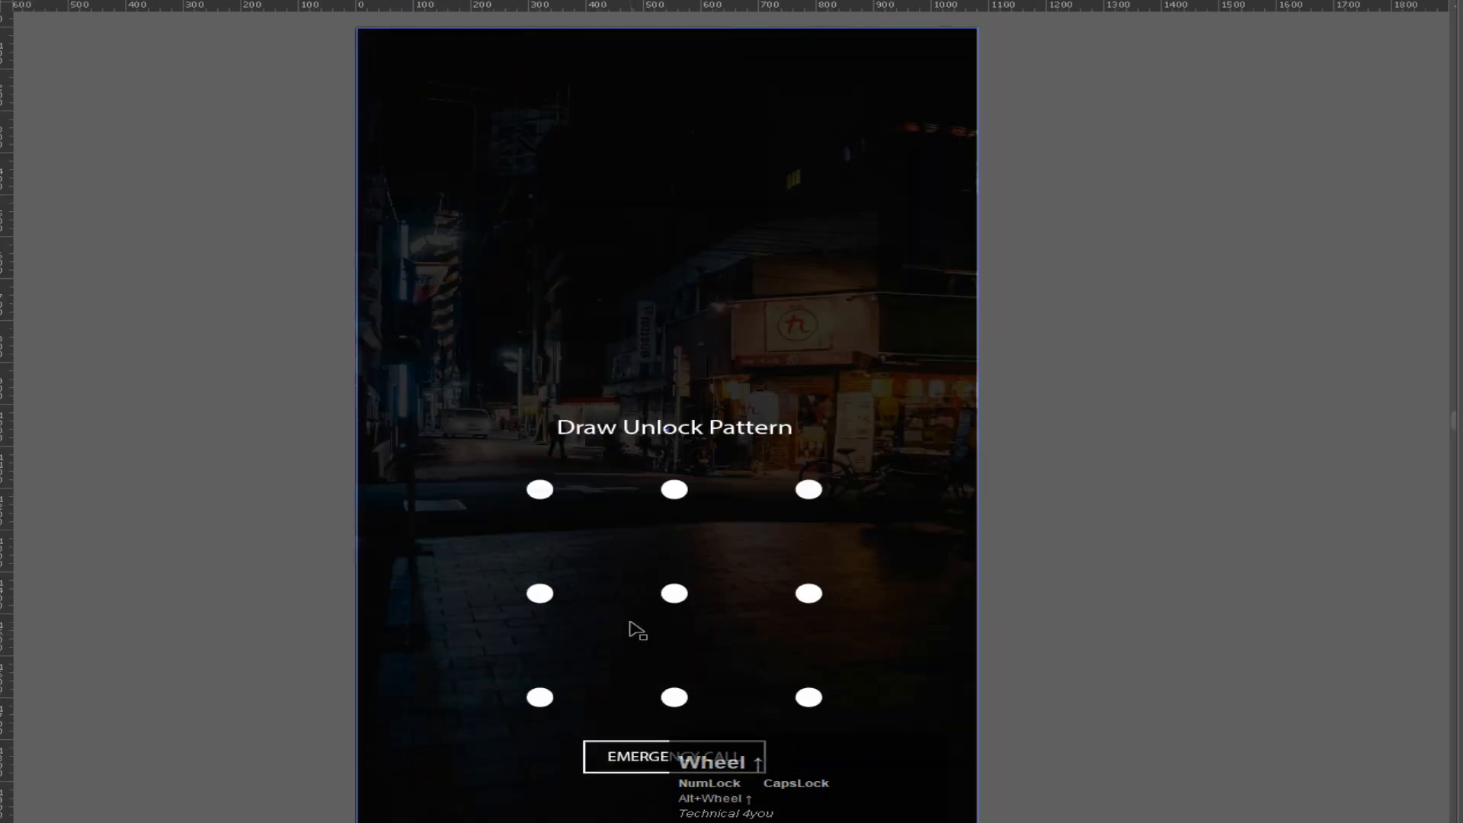
{"action": "left_click", "coordinate": [631, 625]}
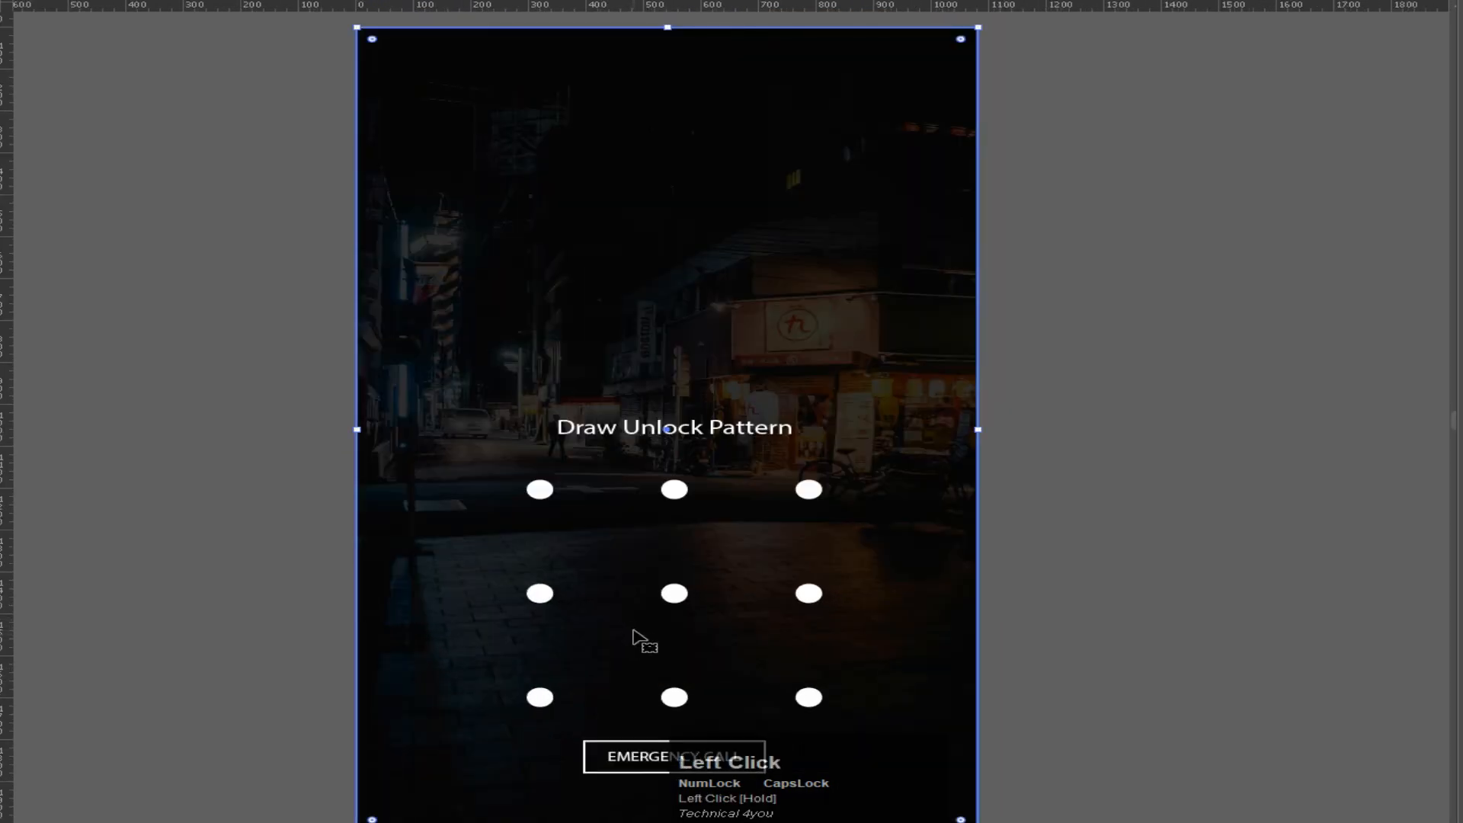
{"action": "left_click_drag", "start_coordinate": [632, 630], "coordinate": [634, 627]}
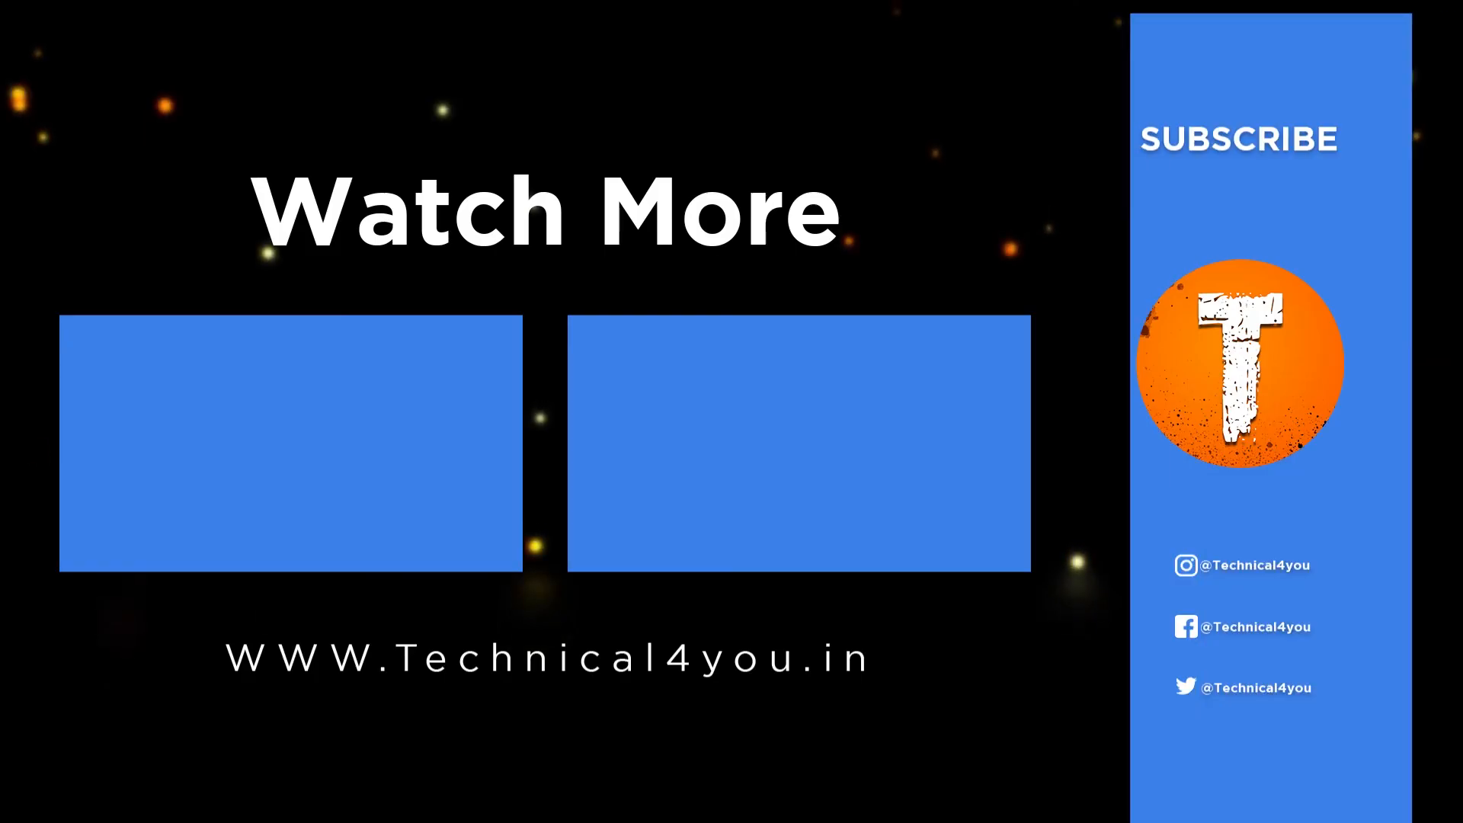